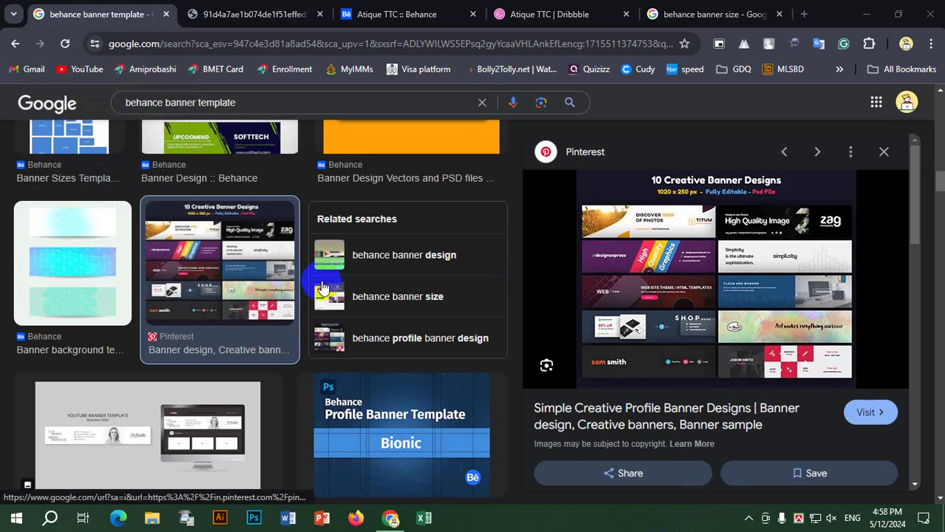
# Browse the "behance banner design" image results and preview the Figma, Vecteezy and Behance banner examples
pyautogui.click(409, 255)
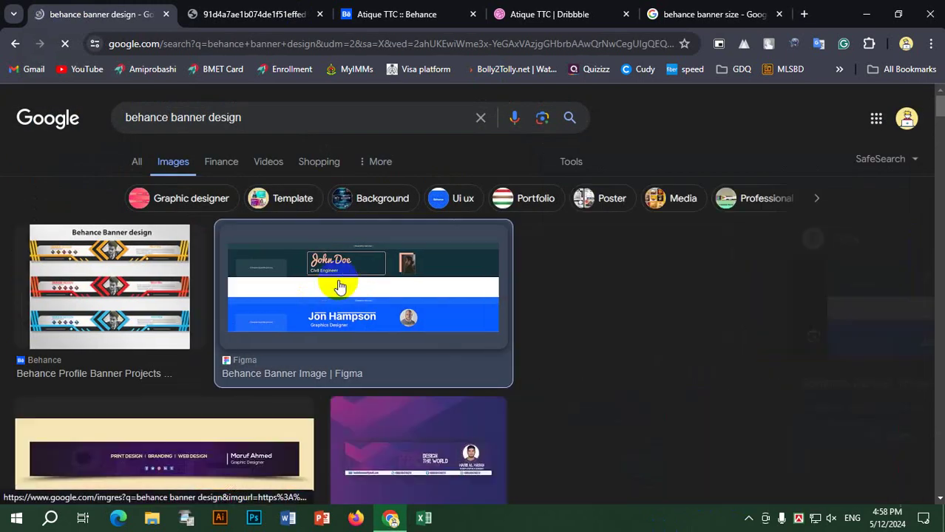
pyautogui.click(339, 287)
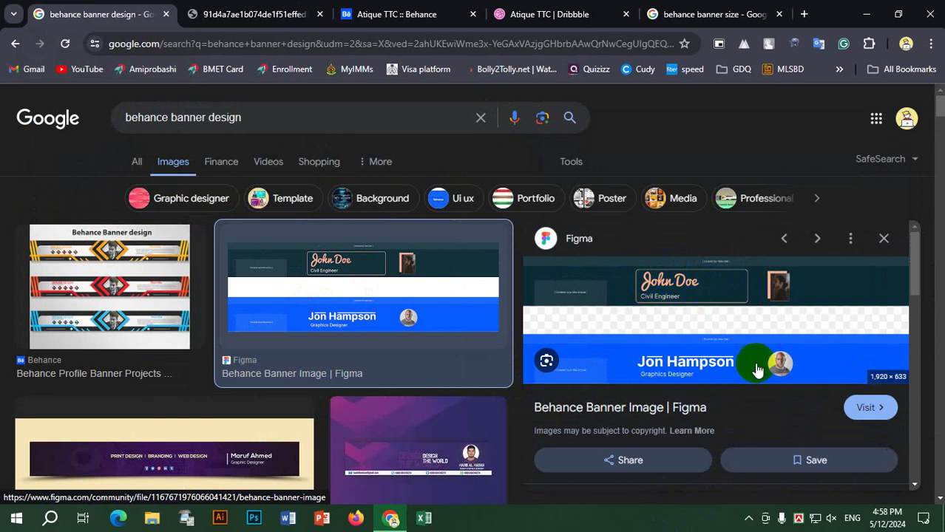
pyautogui.scroll(-5, 273, 302)
pyautogui.scroll(5, 222, 273)
pyautogui.scroll(-6, 199, 310)
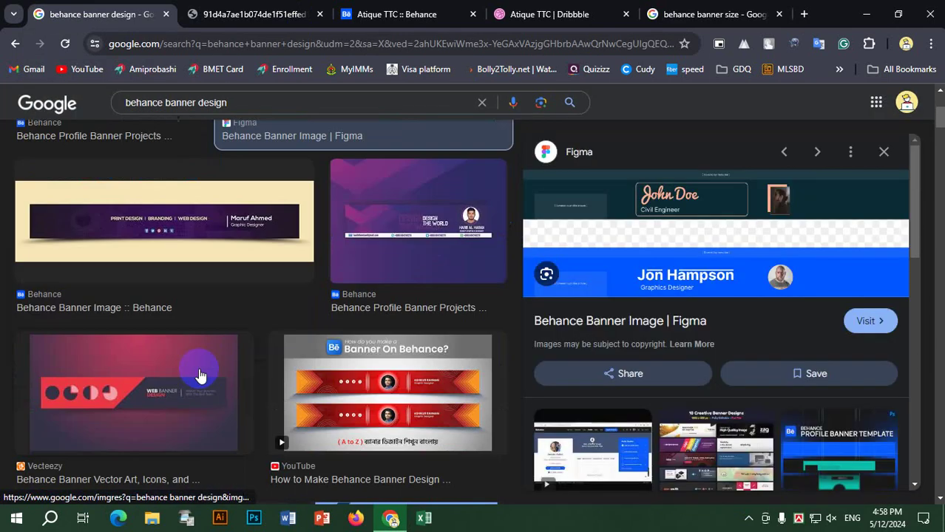
pyautogui.click(205, 223)
pyautogui.scroll(3, 206, 224)
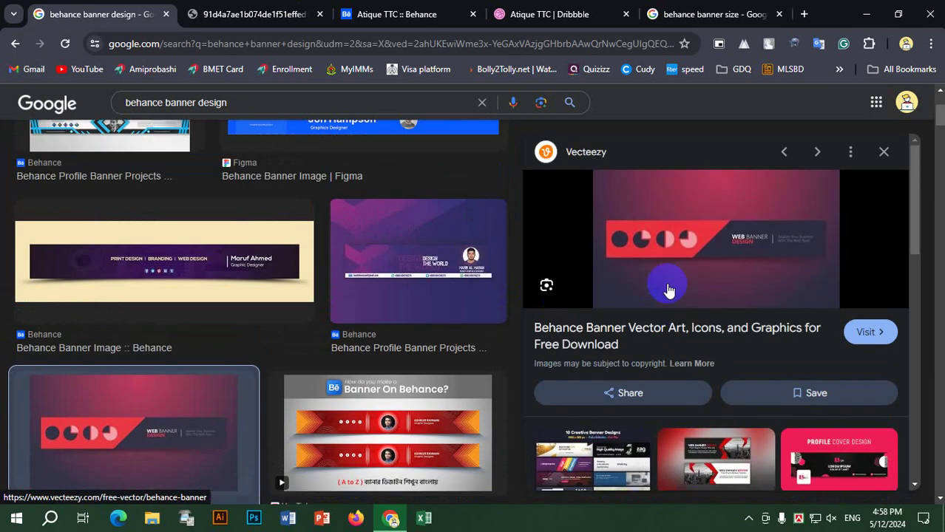
pyautogui.click(171, 271)
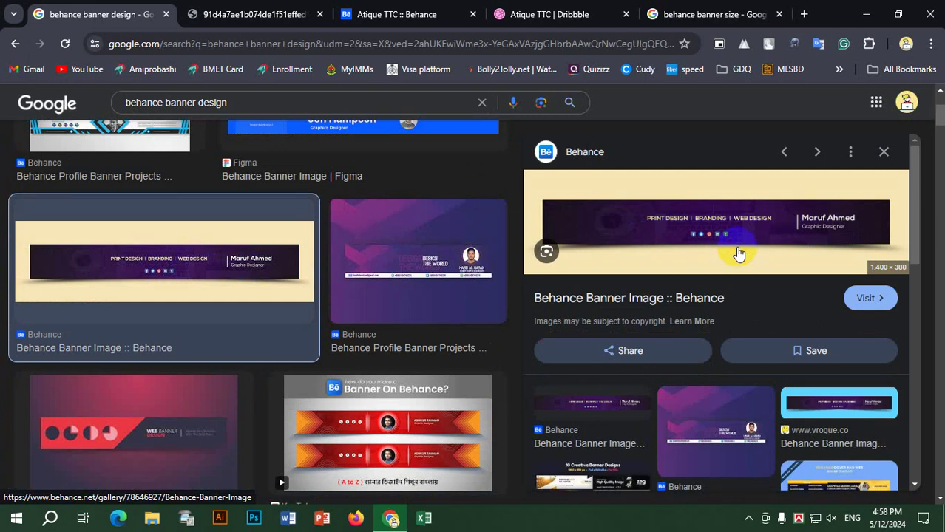
# Switch to the Behance profile page and open the profile for editing
pyautogui.click(399, 12)
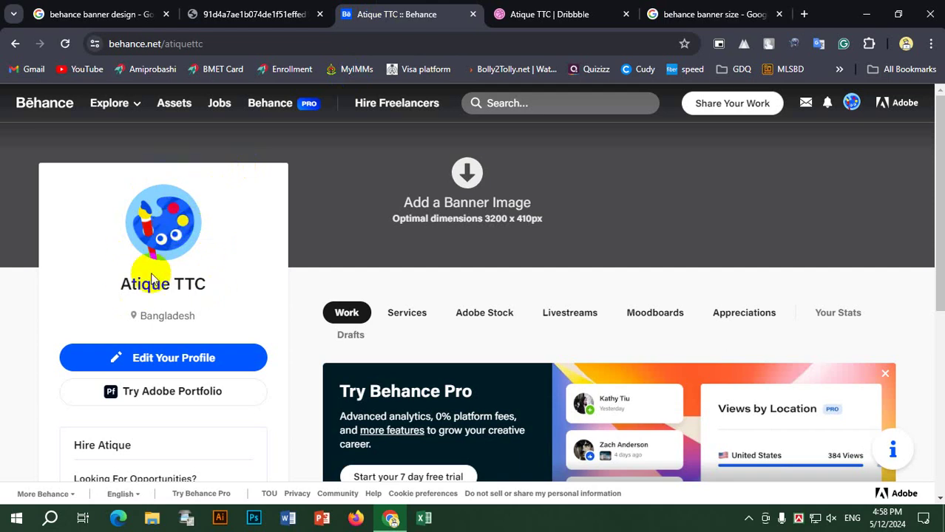
pyautogui.click(196, 365)
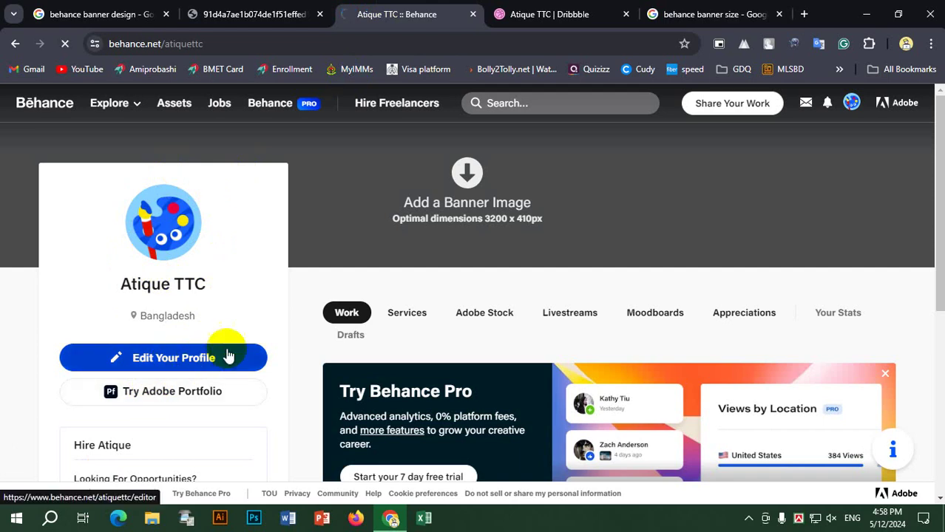
pyautogui.scroll(-3, 267, 302)
pyautogui.scroll(3, 481, 310)
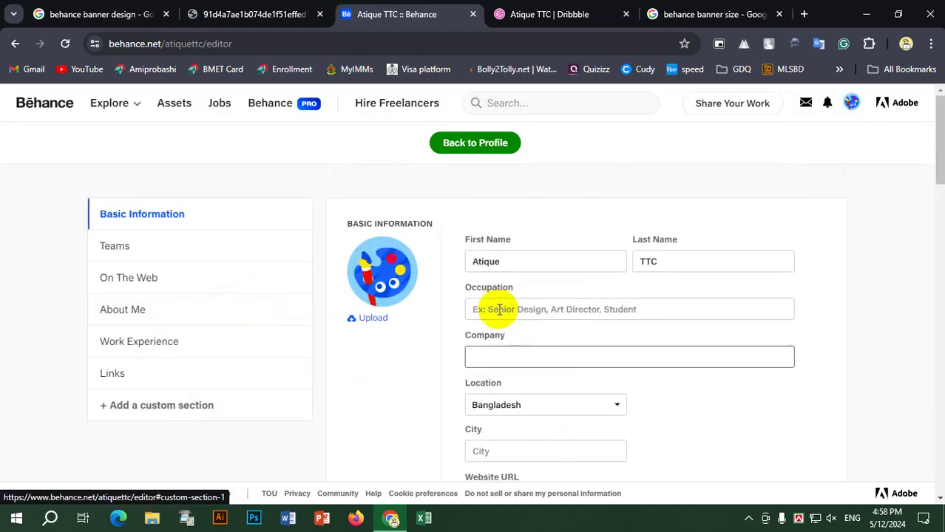
# Enter "Seniors Graphic Designer" as the occupation in the basic information, using the spelling suggestion for the first word
pyautogui.click(538, 259)
pyautogui.click(715, 262)
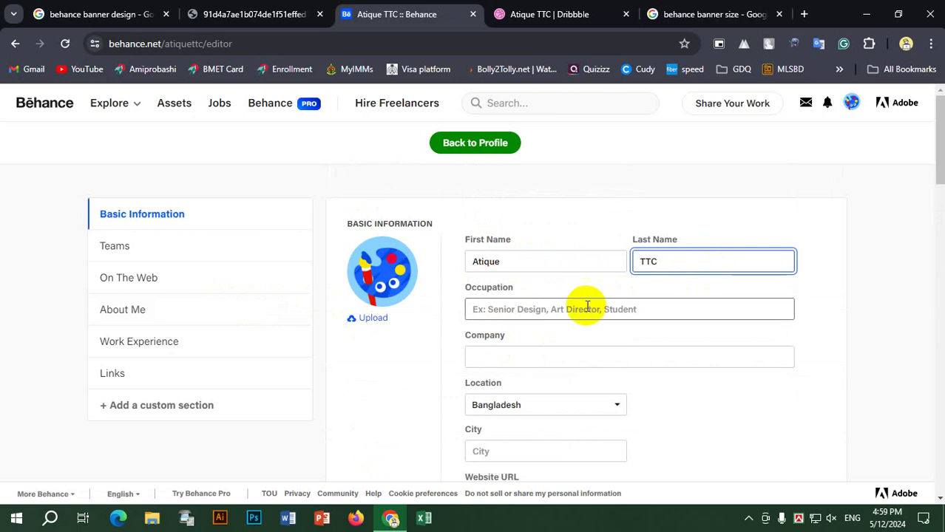
pyautogui.click(543, 306)
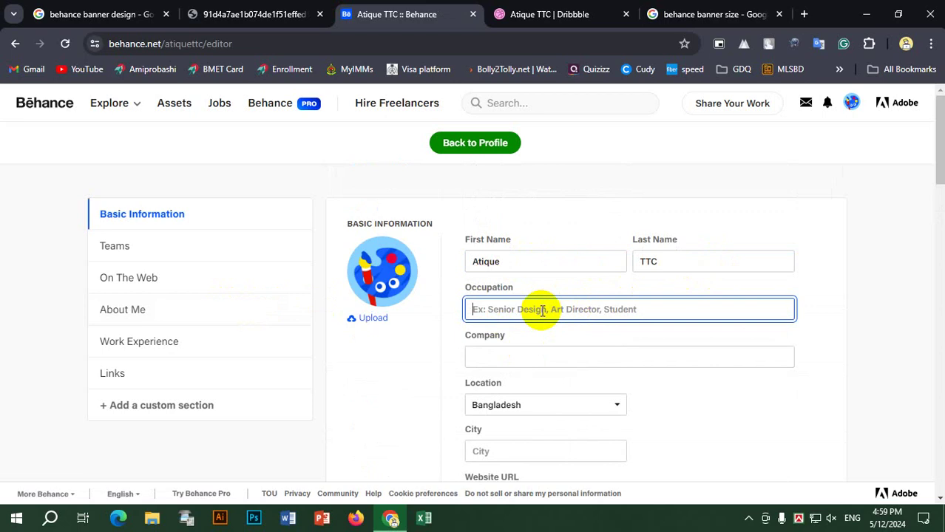
pyautogui.write('Seniour Graphic')
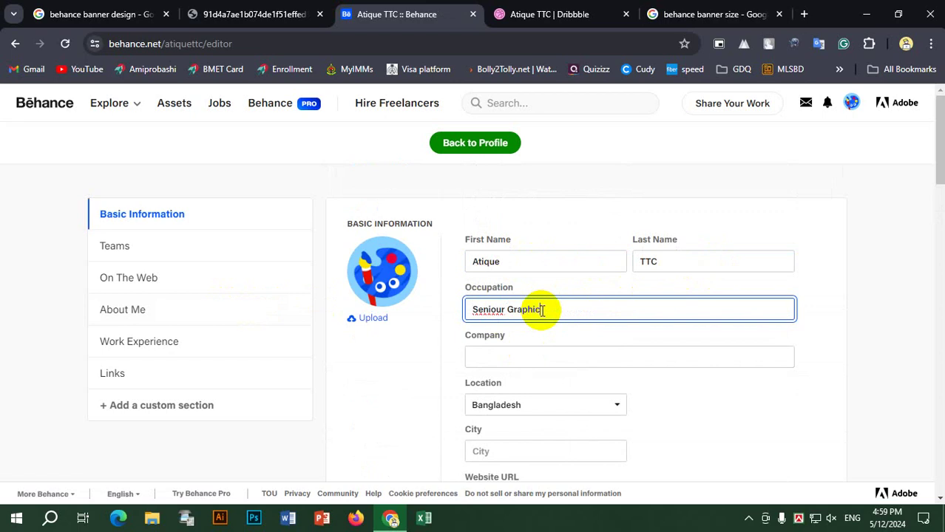
pyautogui.write('Designer')
pyautogui.rightClick(483, 310)
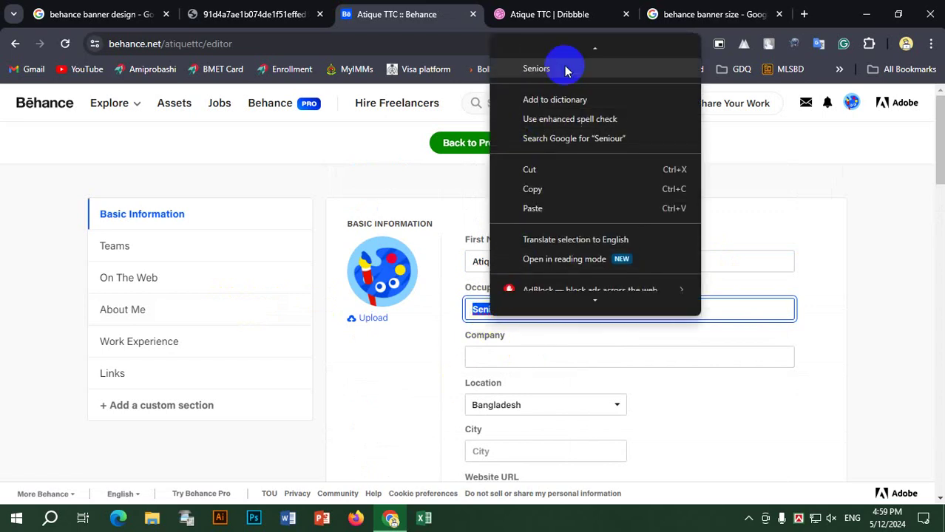
pyautogui.click(537, 69)
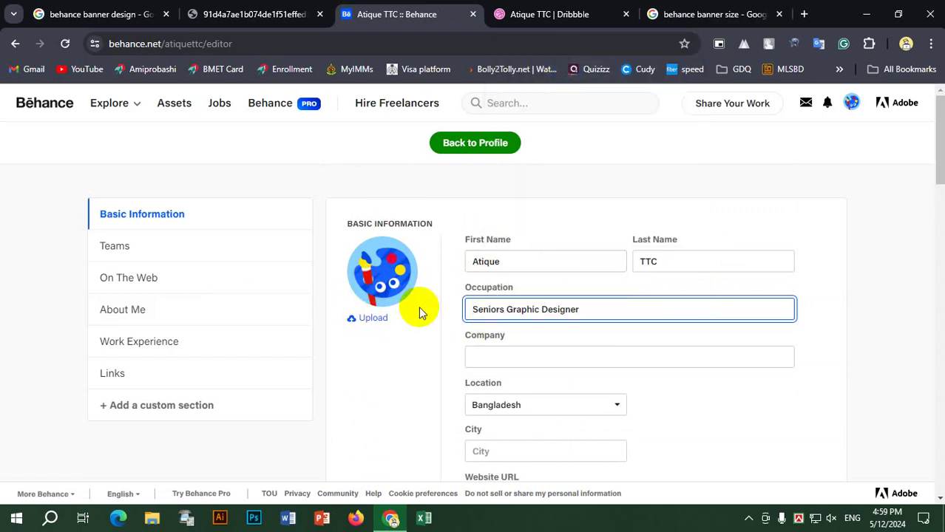
# Upload IMG_20240512_095454.jpg from Downloads as the profile picture, crop it to the head and shoulders, and save it
pyautogui.click(374, 319)
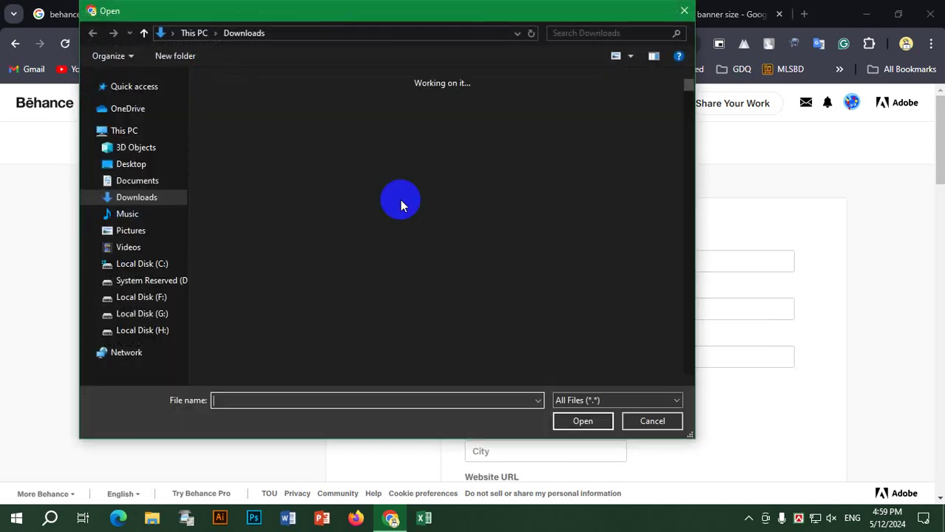
pyautogui.click(561, 151)
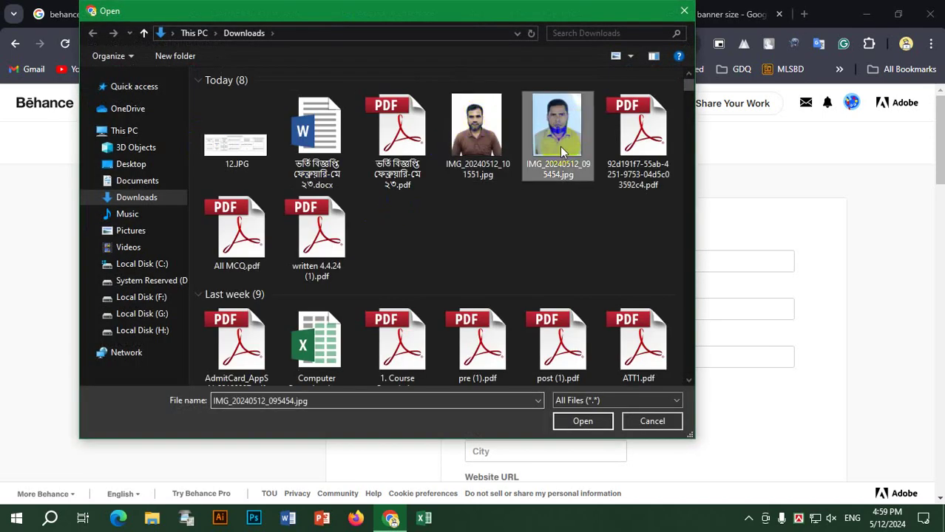
pyautogui.click(597, 421)
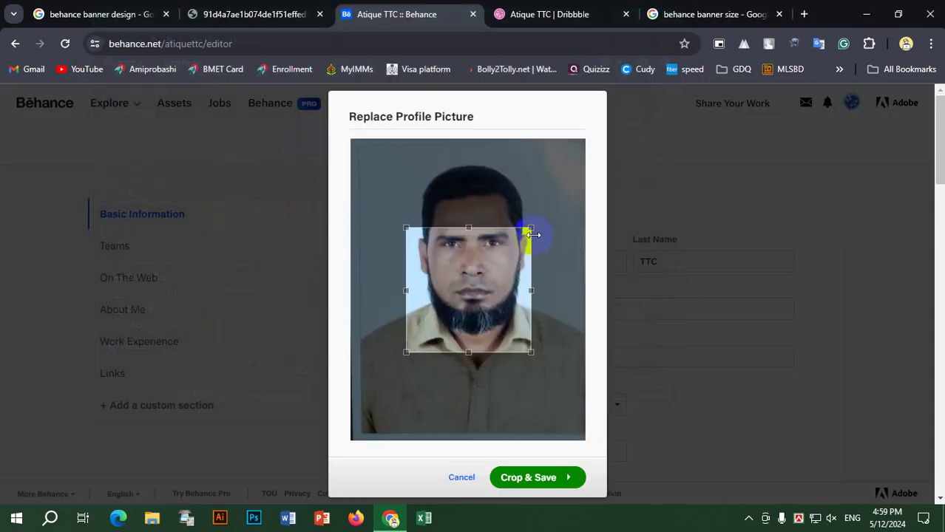
pyautogui.moveTo(533, 235); pyautogui.dragTo(573, 144)
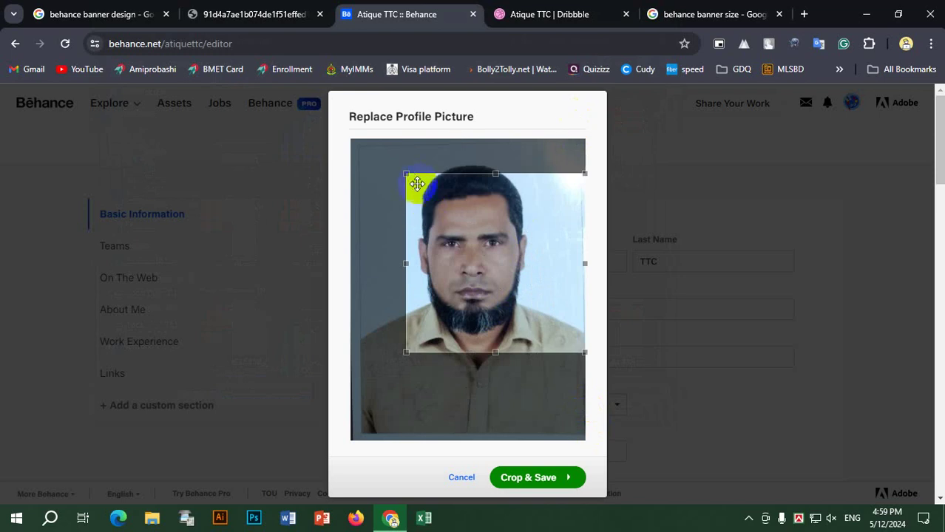
pyautogui.moveTo(417, 184); pyautogui.dragTo(319, 127)
pyautogui.moveTo(506, 249)
pyautogui.mouseDown()
pyautogui.moveTo(484, 261)
pyautogui.moveTo(497, 255)
pyautogui.mouseUp()
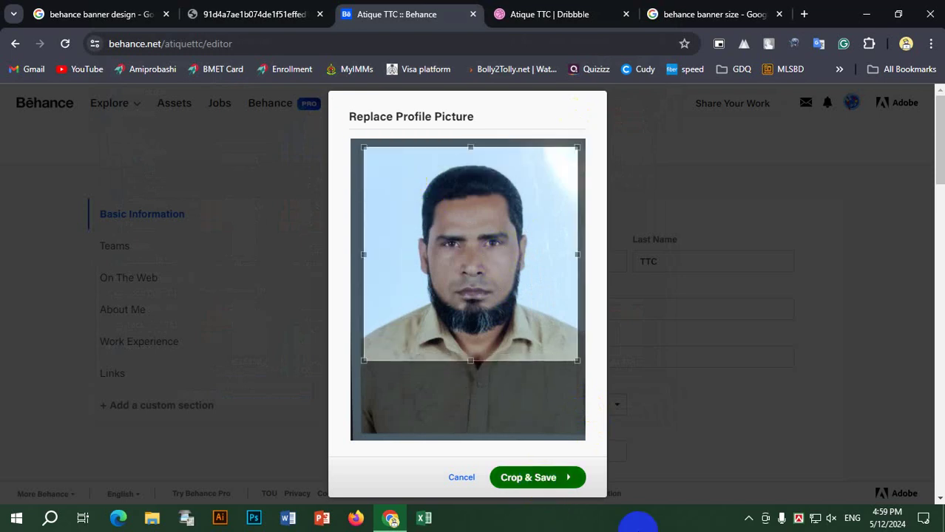
pyautogui.press('Return')
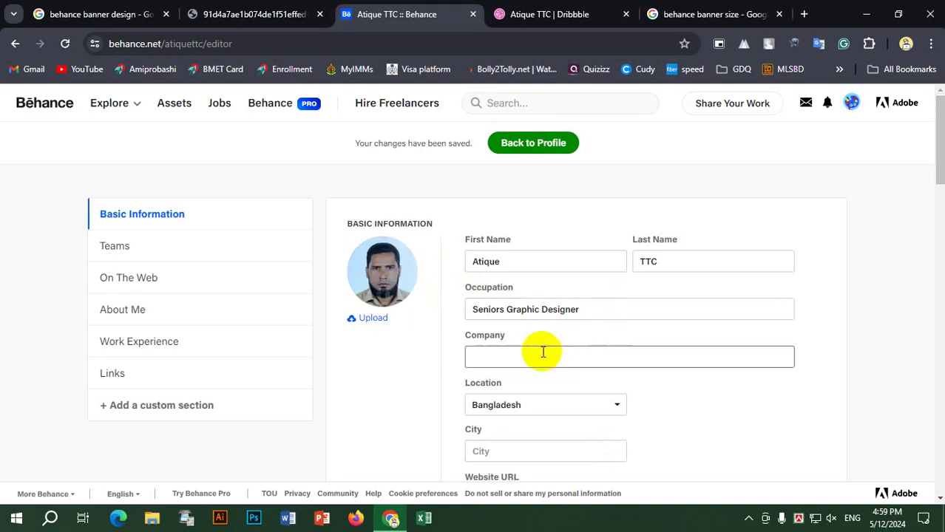
# Review the company, city and website fields, the Teams section and the social account options under On The Web
pyautogui.scroll(-3, 552, 316)
pyautogui.scroll(3, 490, 376)
pyautogui.click(526, 355)
pyautogui.scroll(-3, 732, 354)
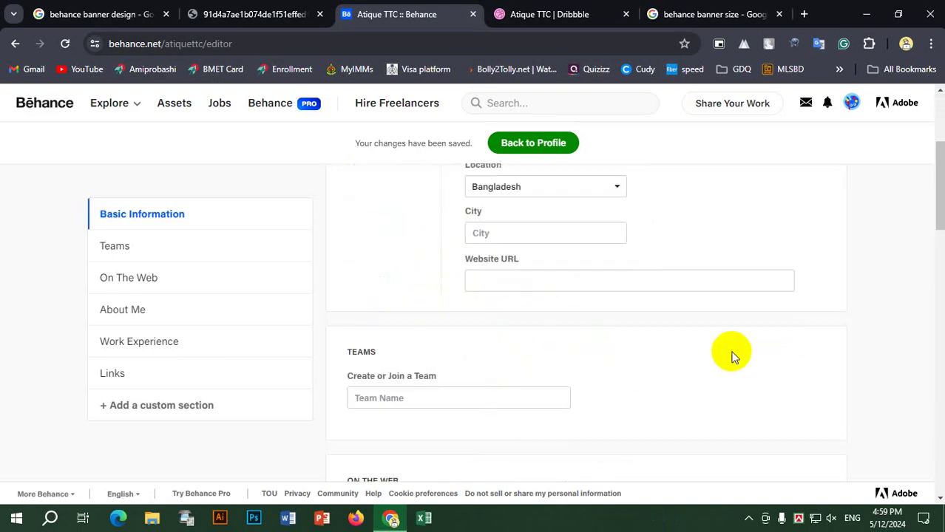
pyautogui.click(526, 221)
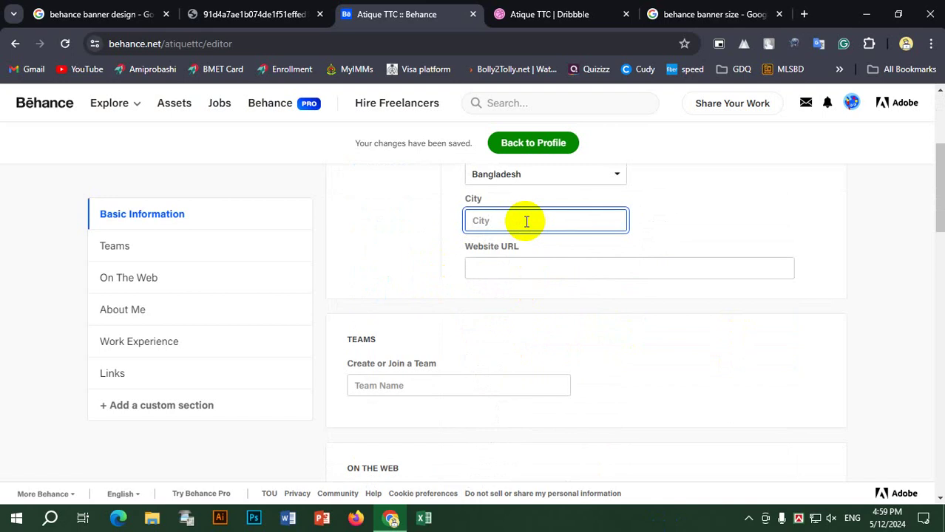
pyautogui.click(542, 269)
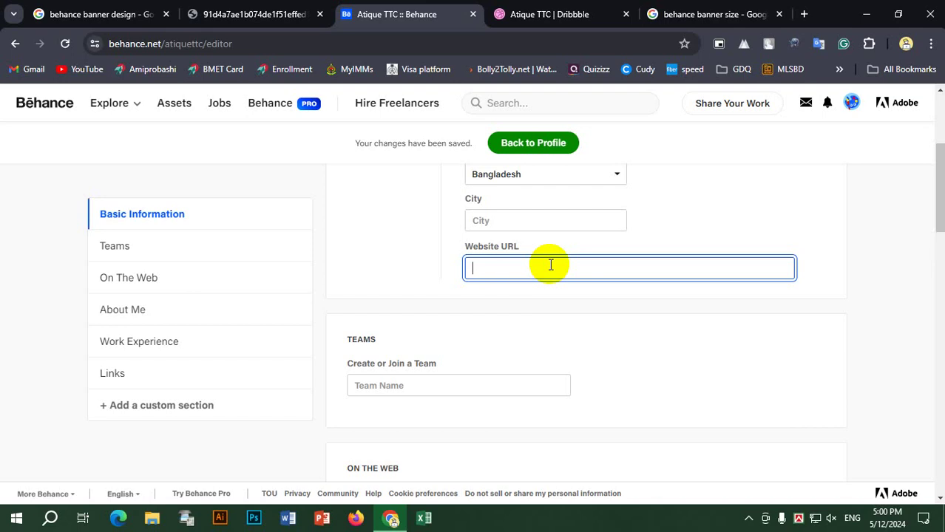
pyautogui.scroll(-3, 474, 337)
pyautogui.scroll(-1, 517, 296)
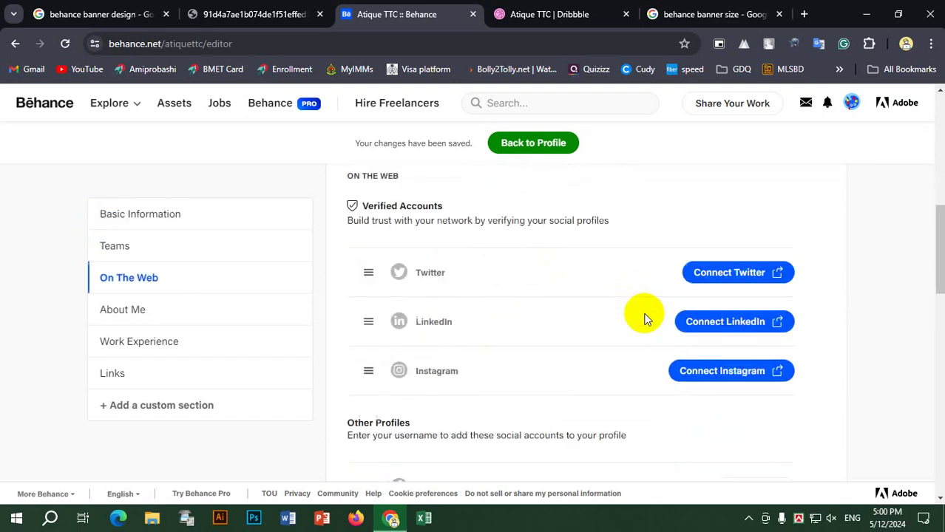
pyautogui.scroll(-2, 529, 295)
pyautogui.scroll(2, 933, 258)
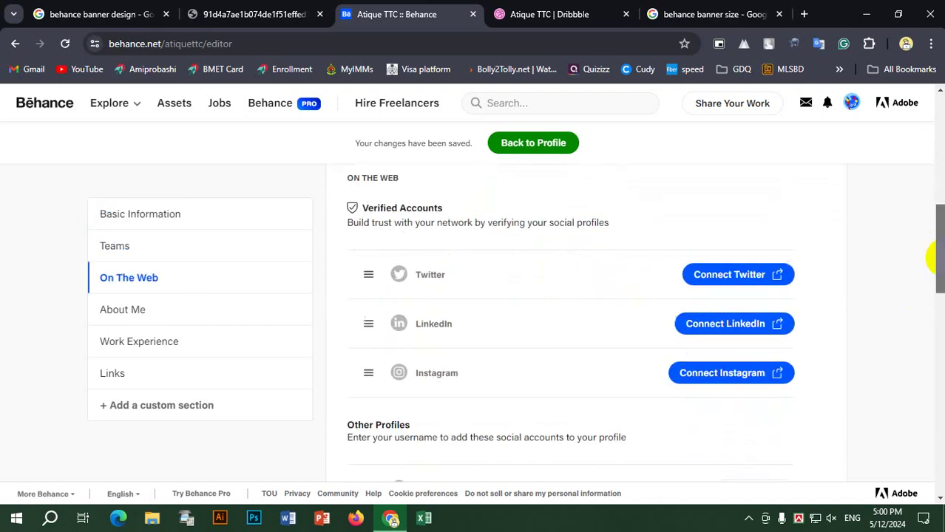
pyautogui.scroll(-1, 935, 262)
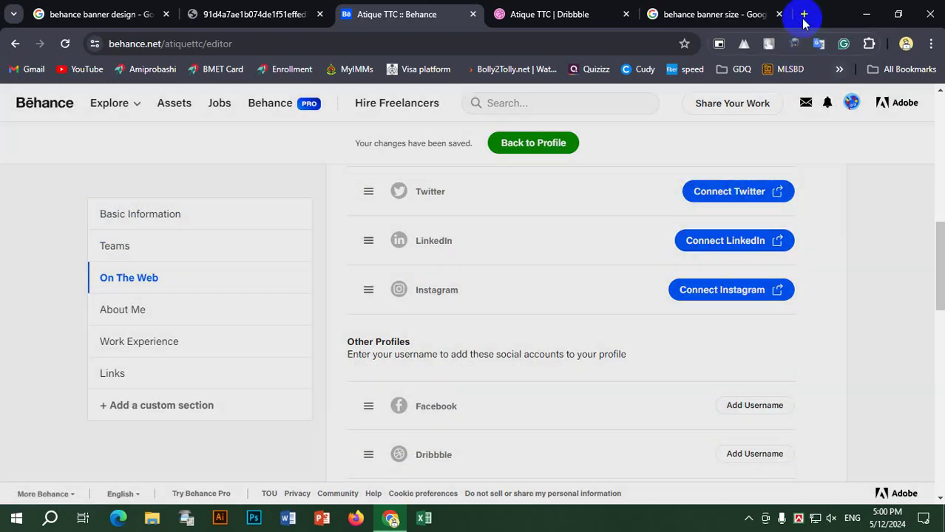
# Open the LinkedIn website in a new browser tab
pyautogui.click(803, 14)
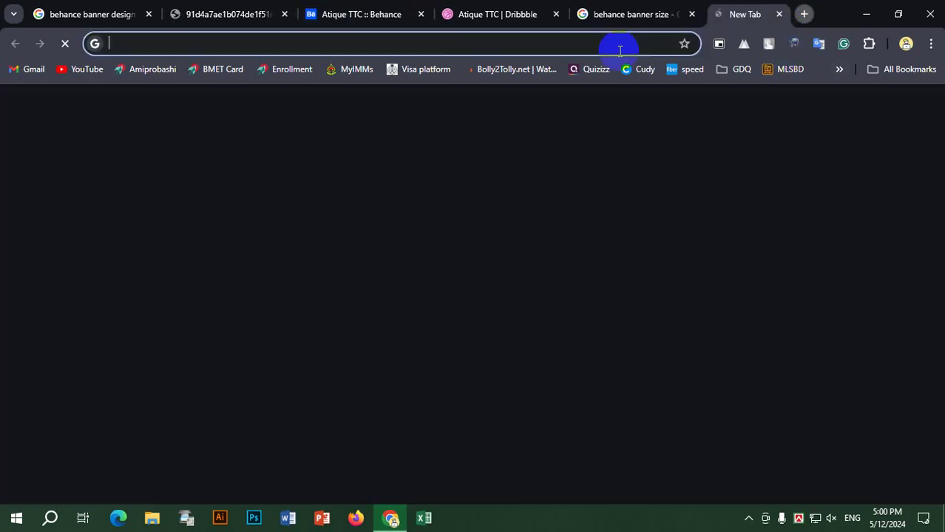
pyautogui.click(543, 52)
pyautogui.write('linked')
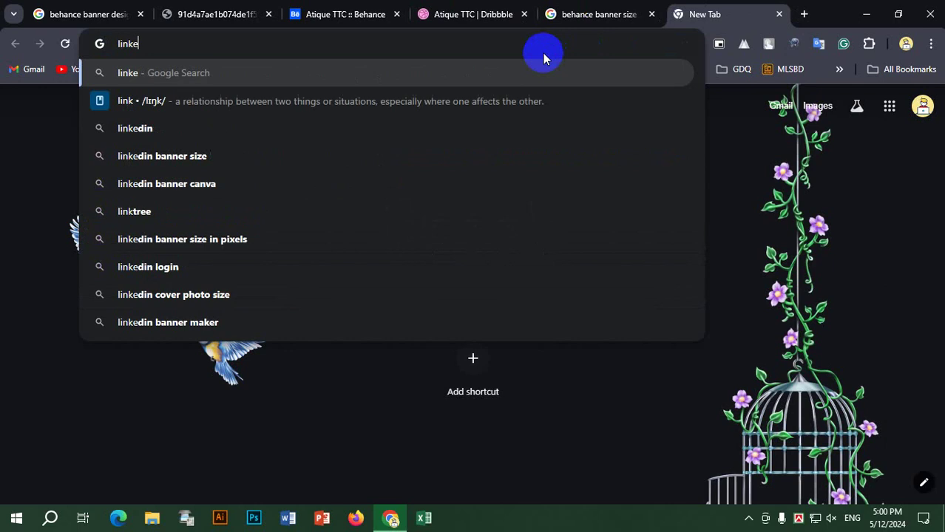
pyautogui.write('in')
pyautogui.press('Return')
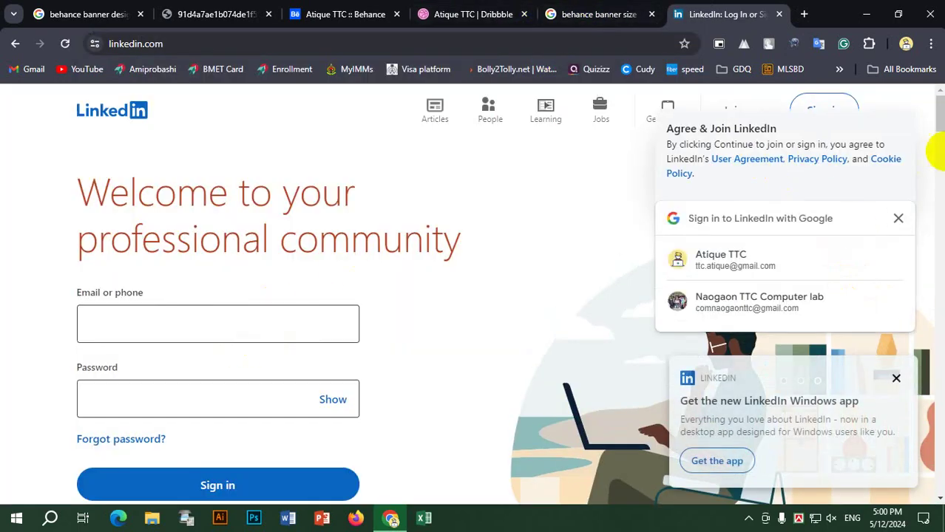
# Start connecting LinkedIn from the Behance profile editor and look through Adobe's connected accounts page
pyautogui.click(367, 9)
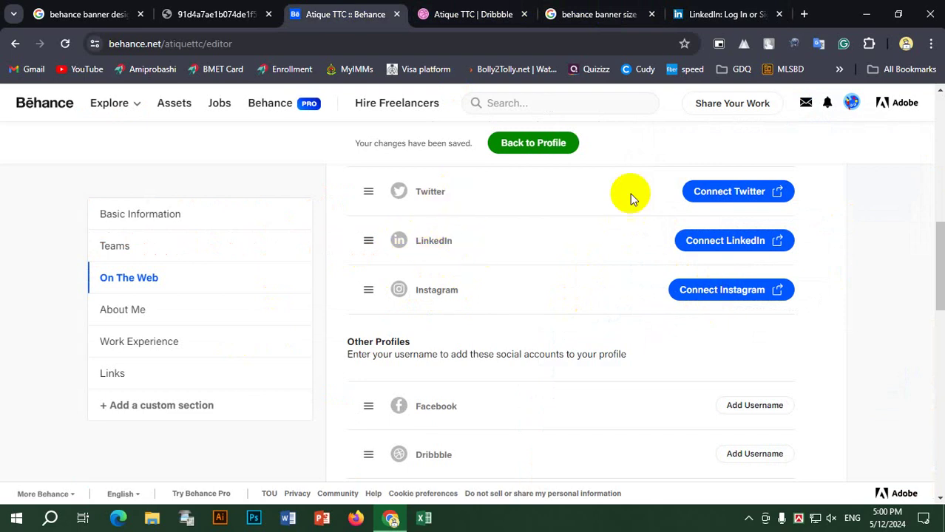
pyautogui.click(764, 240)
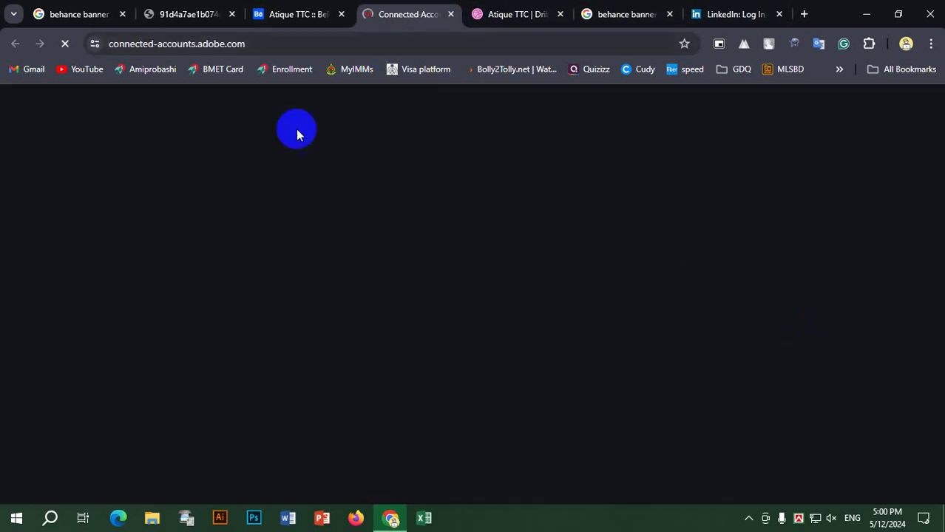
pyautogui.scroll(-3, 762, 364)
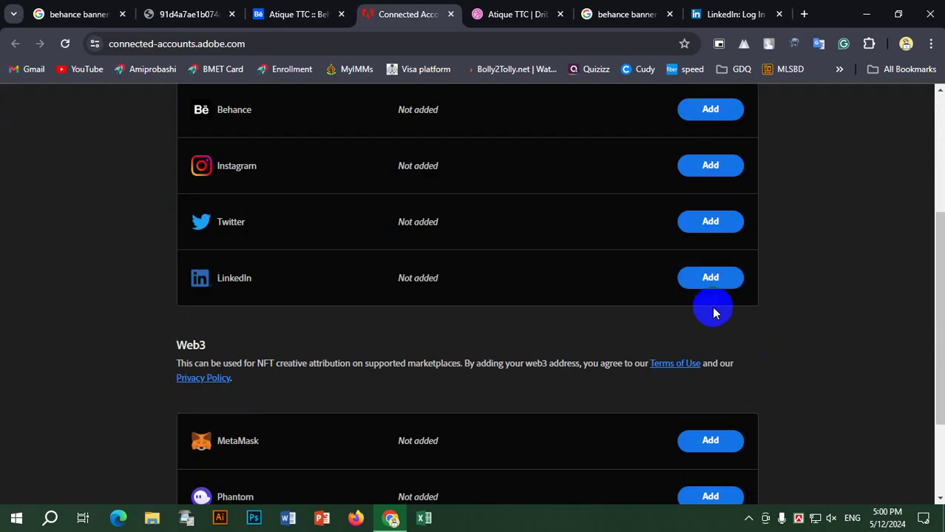
pyautogui.scroll(3, 711, 308)
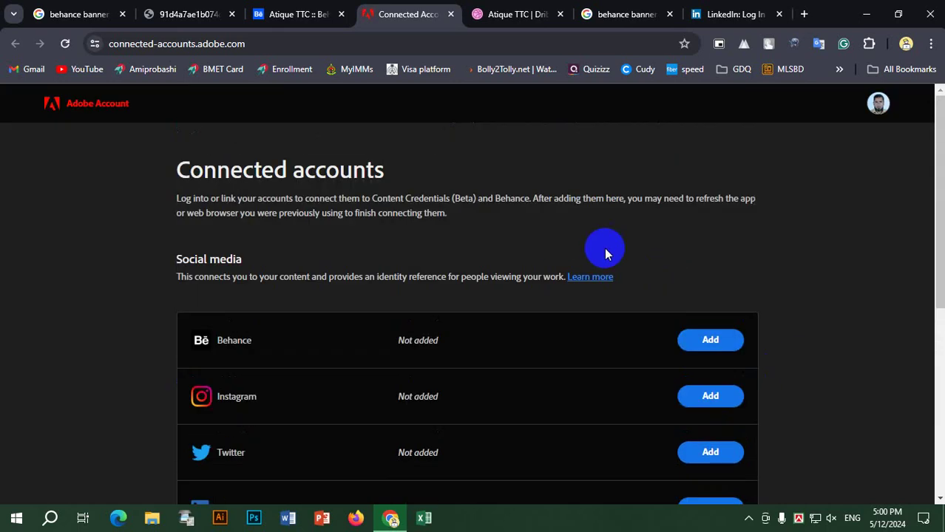
# Examine the username and password fields of the Instagram login window for connecting the account, and close it
pyautogui.click(451, 14)
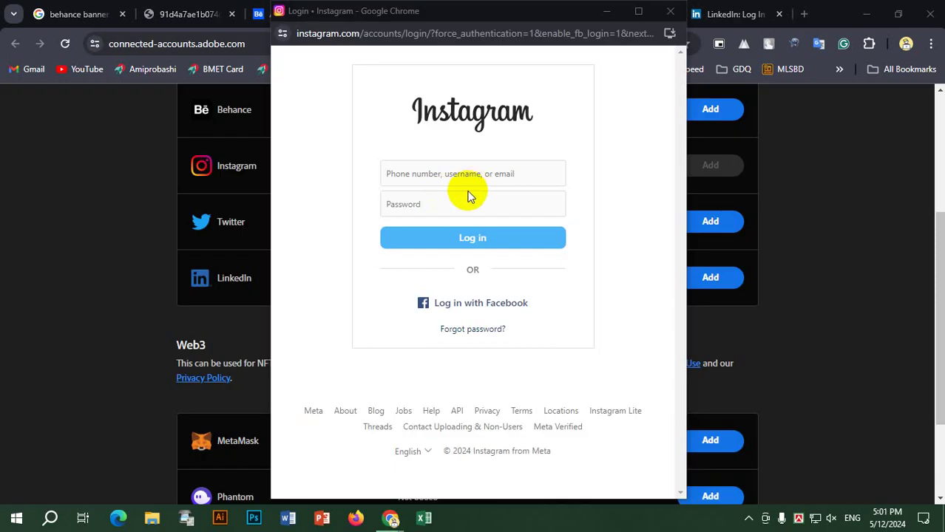
pyautogui.click(464, 177)
pyautogui.click(433, 194)
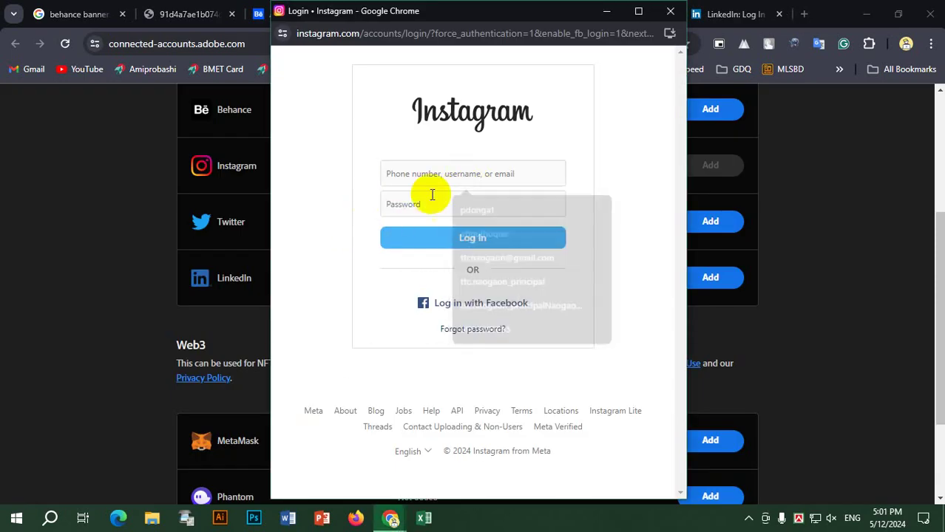
pyautogui.click(670, 11)
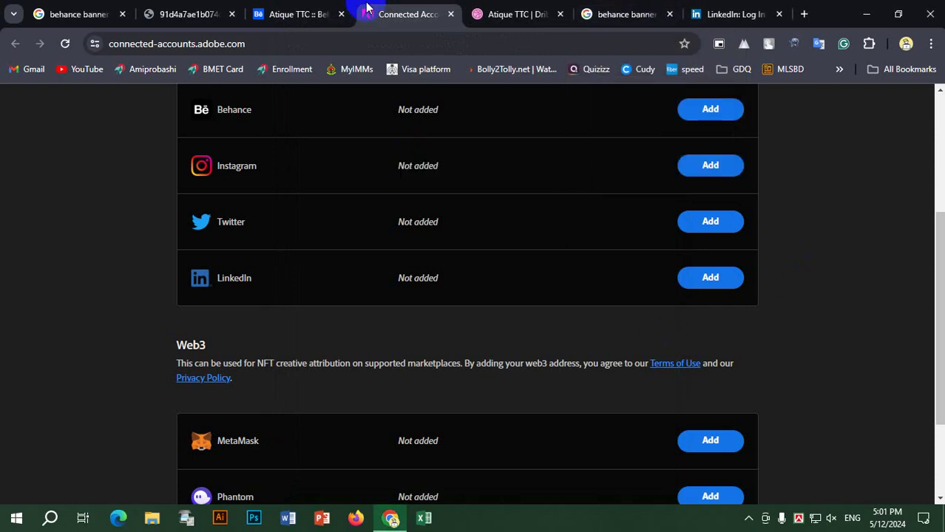
# Return to the Behance profile editor and review the verified accounts and other profiles under On The Web
pyautogui.click(290, 14)
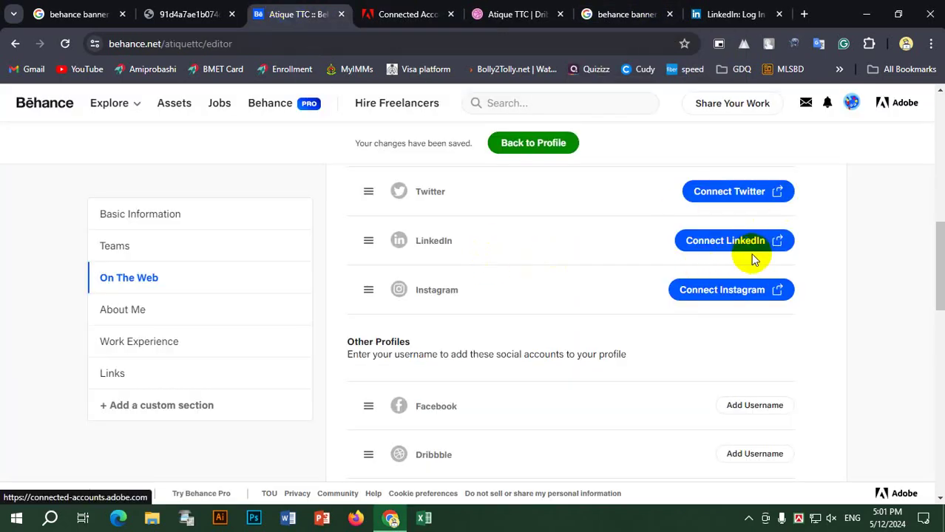
pyautogui.scroll(3, 686, 259)
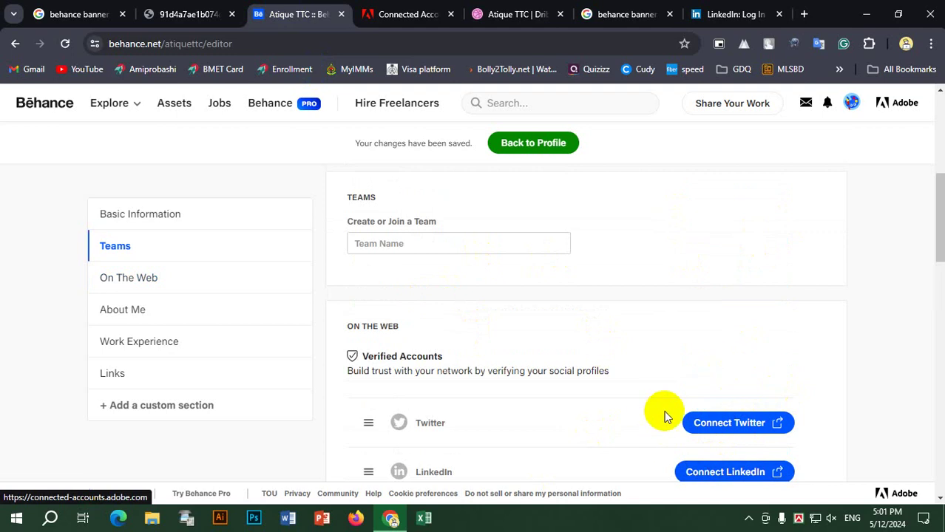
pyautogui.scroll(-3, 800, 327)
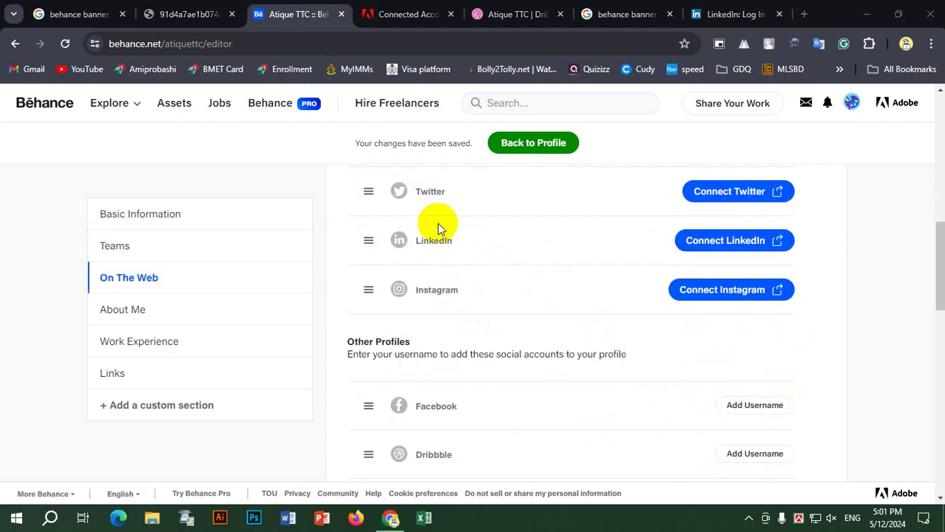
pyautogui.scroll(-3, 471, 314)
pyautogui.scroll(3, 660, 266)
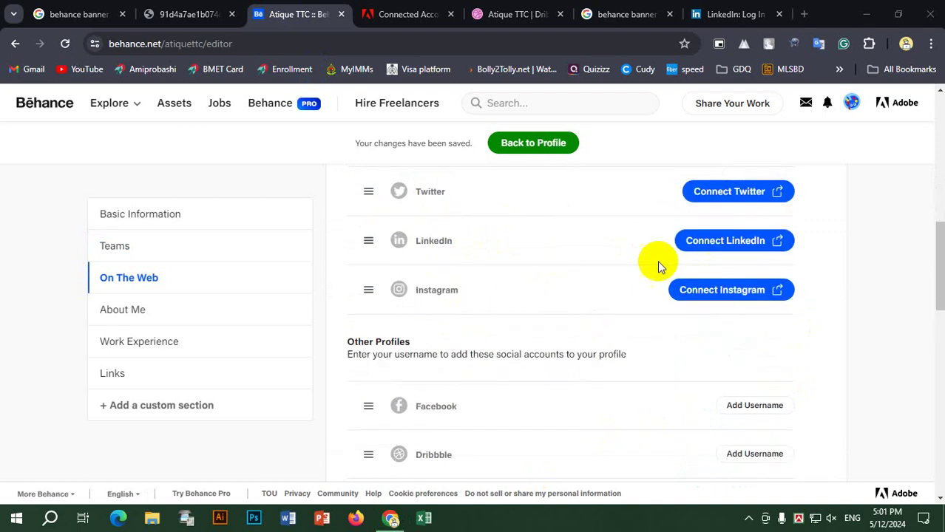
# Add a Facebook username under Other Profiles, submit it and remove it again
pyautogui.click(749, 408)
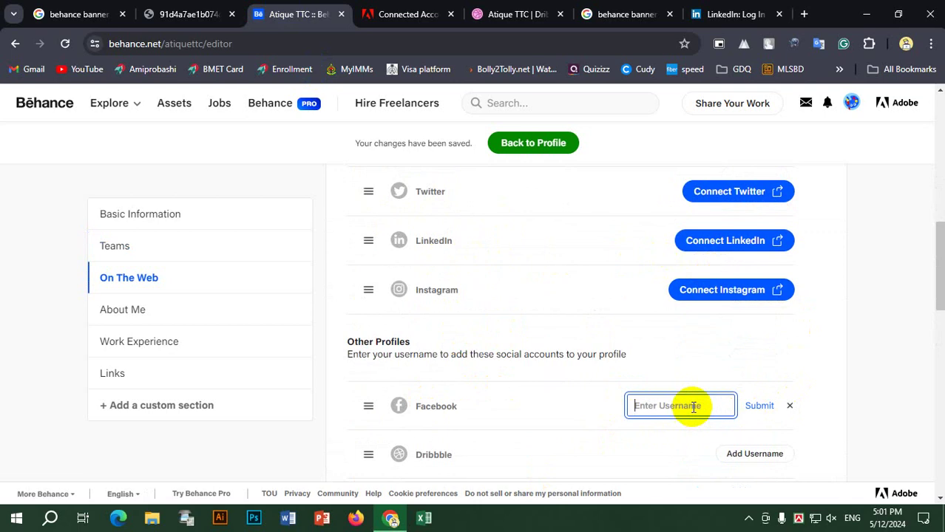
pyautogui.click(693, 407)
pyautogui.write('theatiquemilon')
pyautogui.click(756, 406)
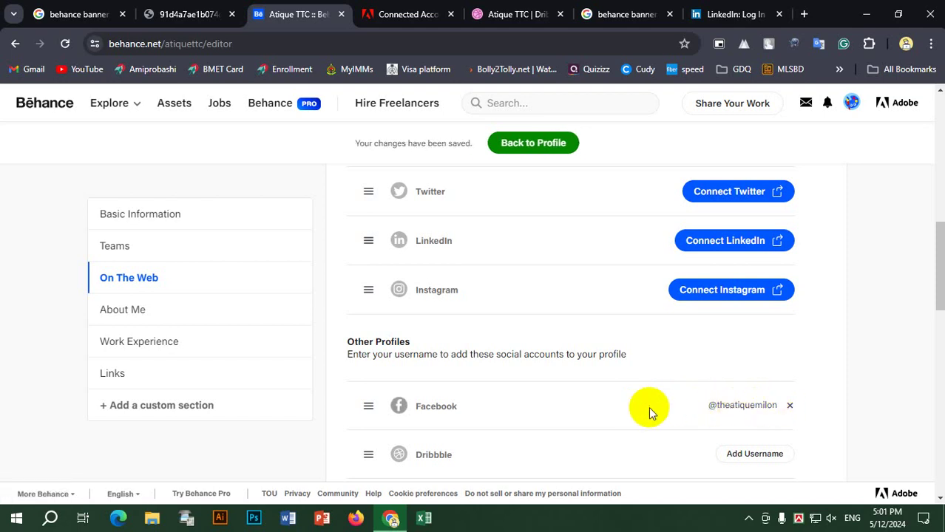
pyautogui.click(790, 410)
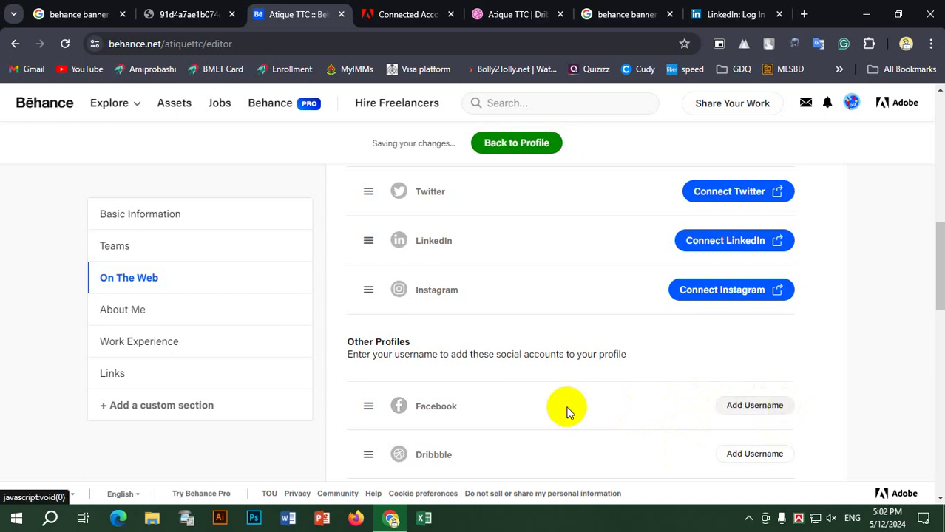
# Copy the username from the web address of the open Dribbble profile page
pyautogui.scroll(-3, 459, 420)
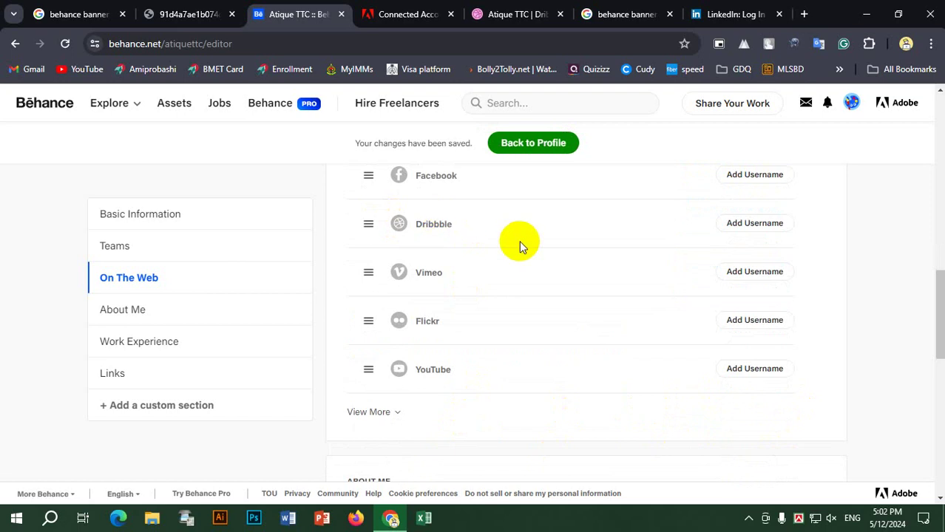
pyautogui.click(539, 9)
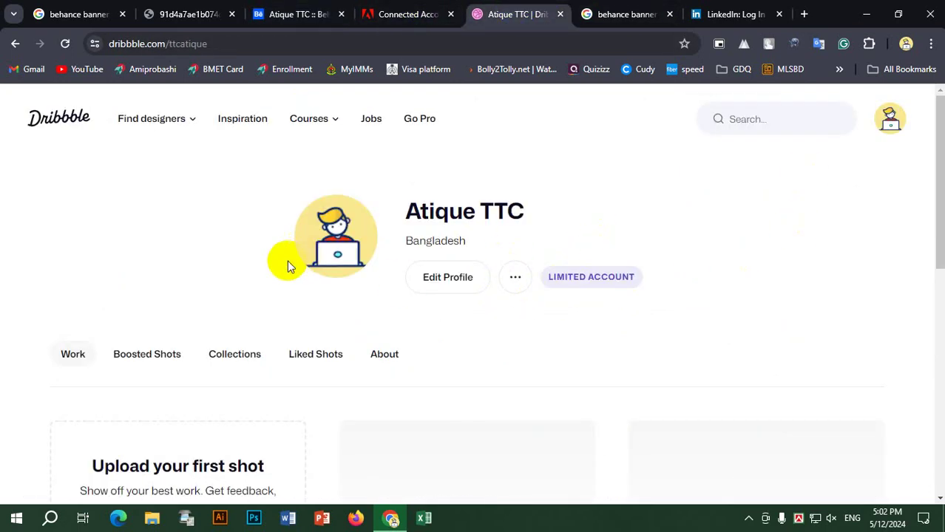
pyautogui.moveTo(127, 43); pyautogui.dragTo(225, 43)
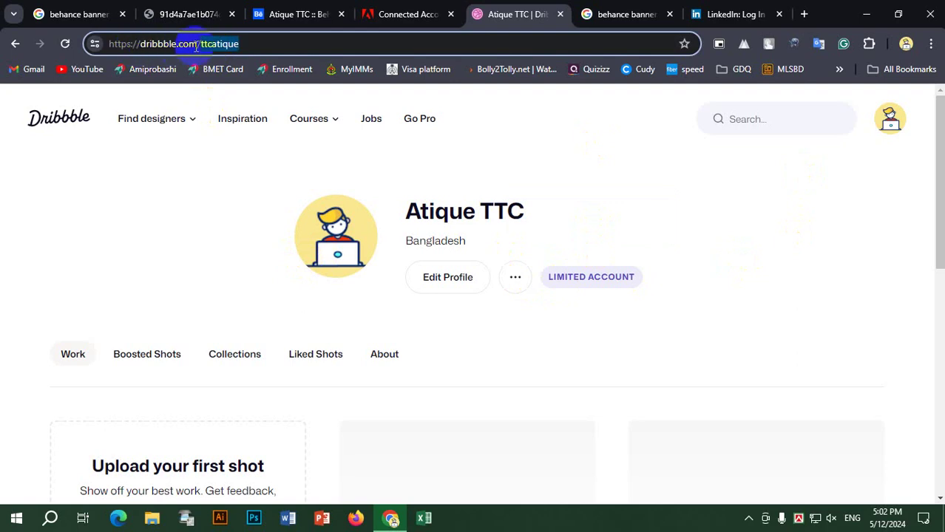
pyautogui.doubleClick(228, 47)
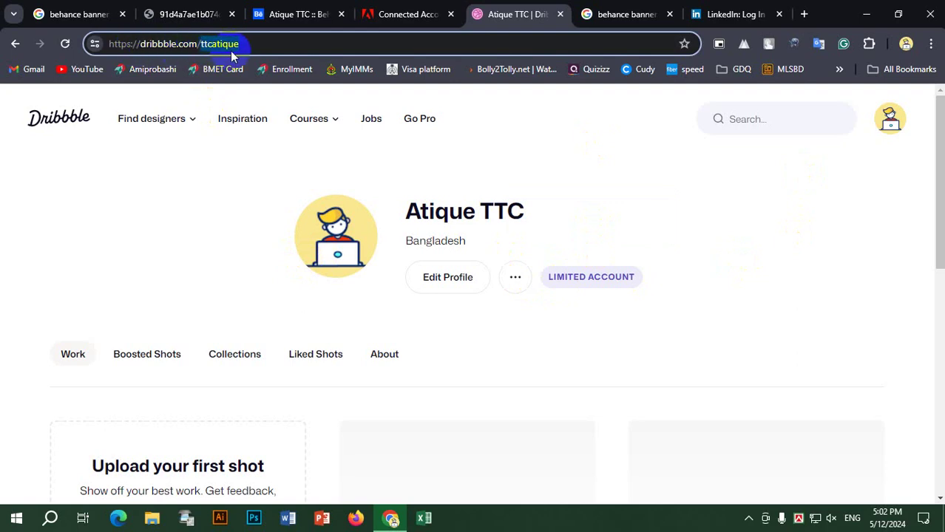
pyautogui.rightClick(231, 49)
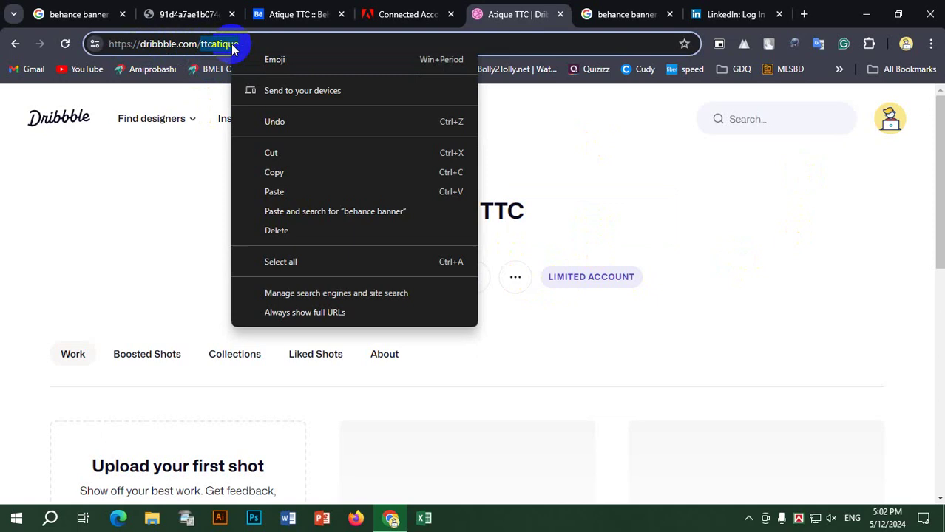
pyautogui.click(293, 173)
# Paste the copied username into the Dribbble entry of the Behance profile editor and submit it
pyautogui.click(258, 10)
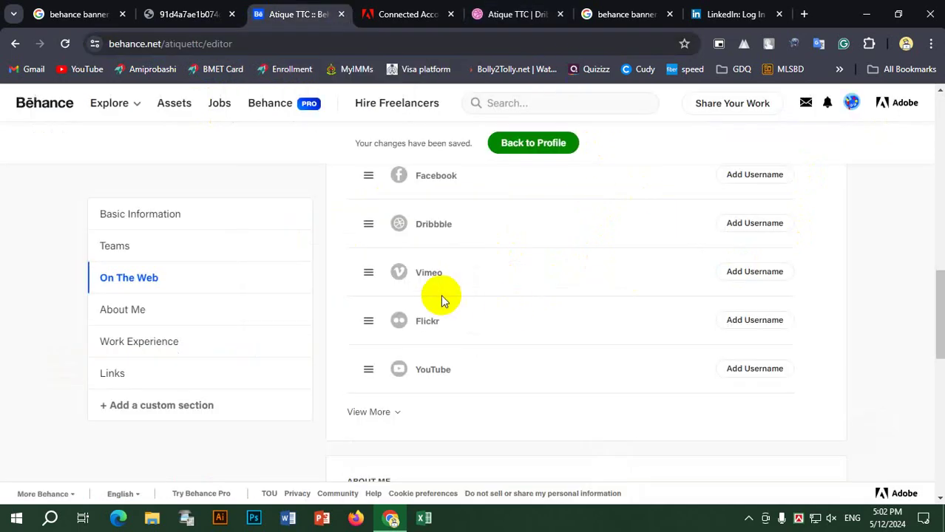
pyautogui.click(768, 224)
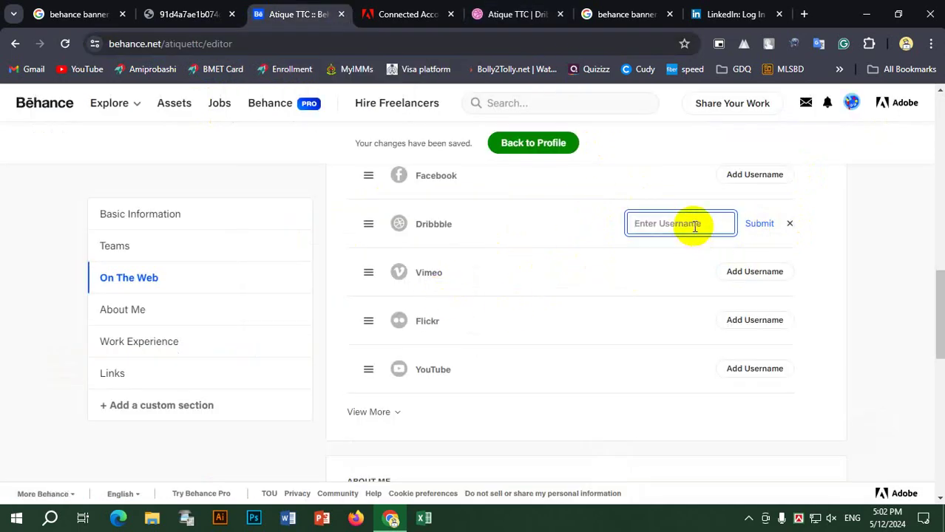
pyautogui.hotkey('ctrl', 'v')
pyautogui.click(758, 223)
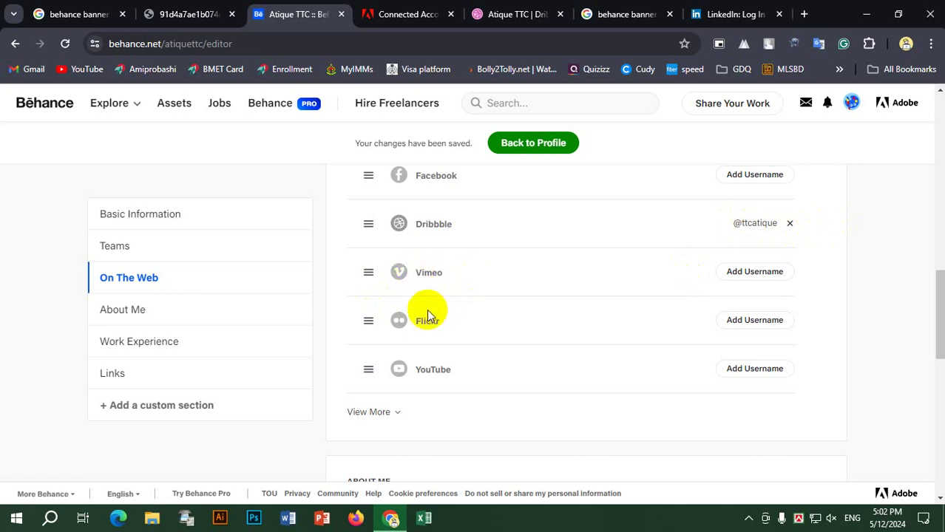
pyautogui.moveTo(446, 323); pyautogui.dragTo(444, 370)
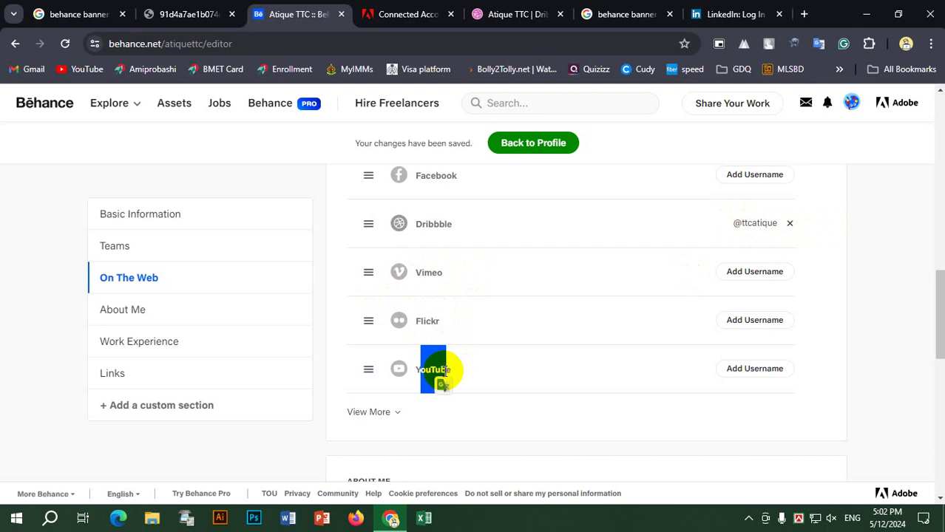
pyautogui.moveTo(444, 371); pyautogui.dragTo(443, 370)
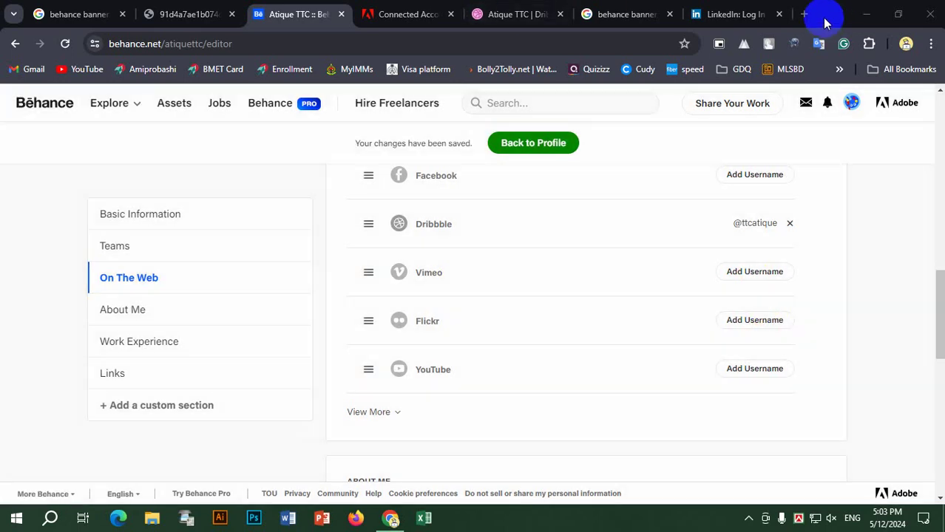
# Search the web for "fliucker" in a new browser tab and open the Flickr site
pyautogui.click(804, 14)
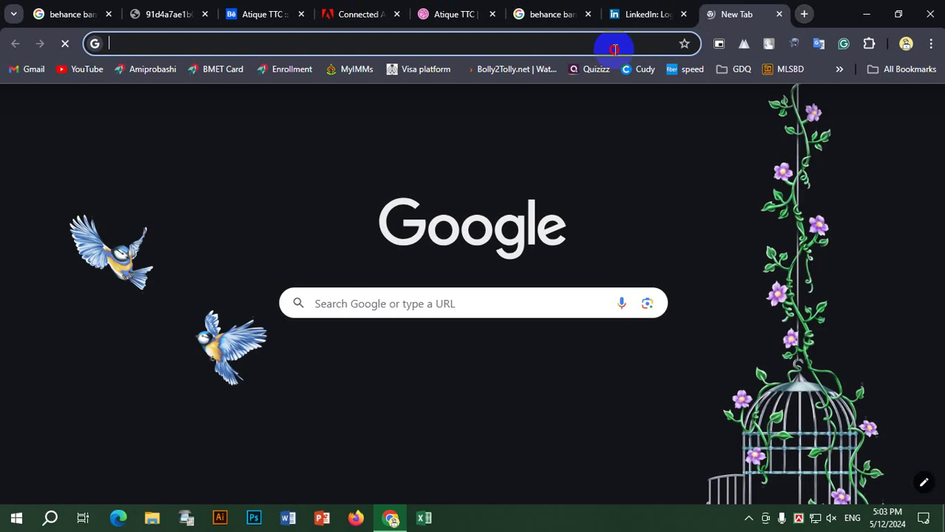
pyautogui.click(615, 50)
pyautogui.write('fliucker')
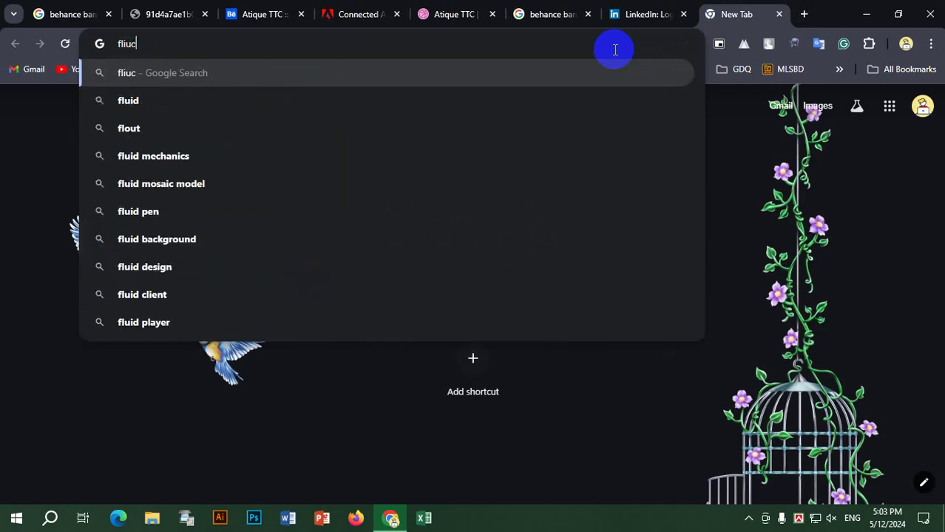
pyautogui.press('Return')
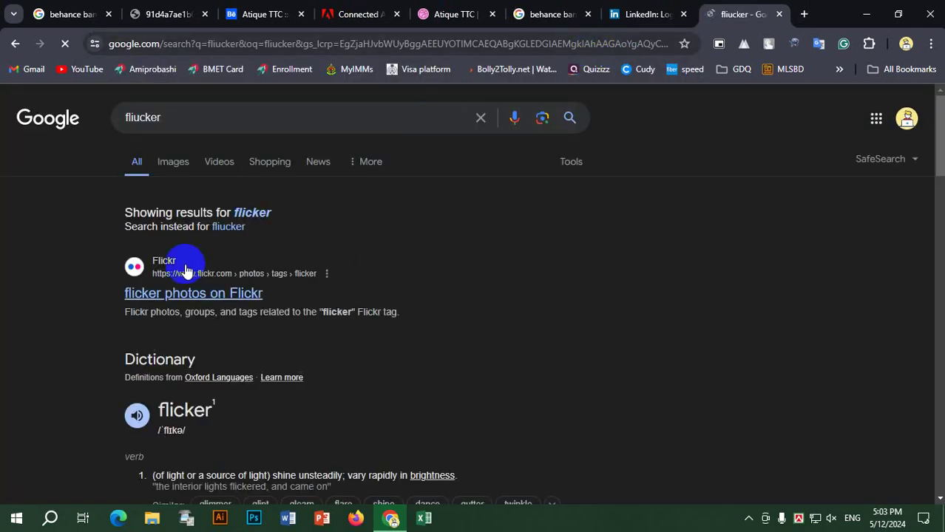
pyautogui.click(176, 304)
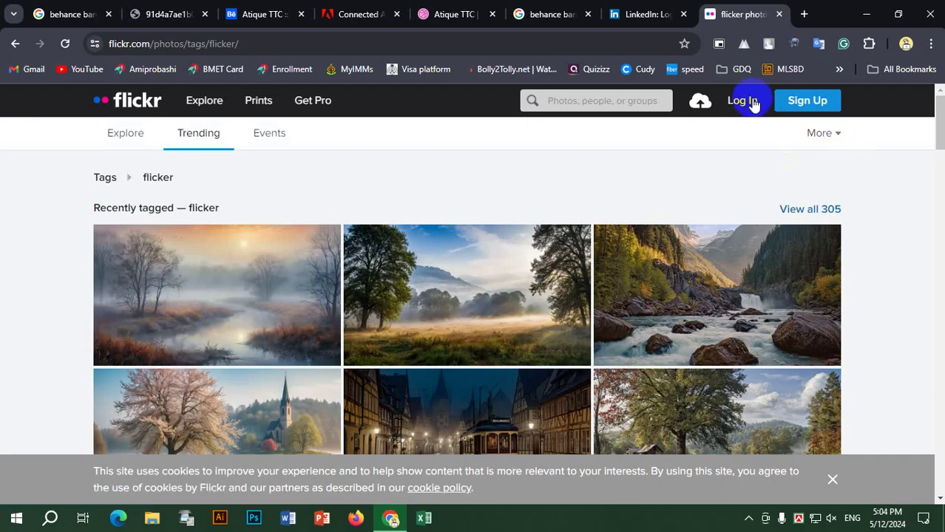
# Open Flickr's sign-up form and fill in the first name, last name, age 28 and email address
pyautogui.click(810, 106)
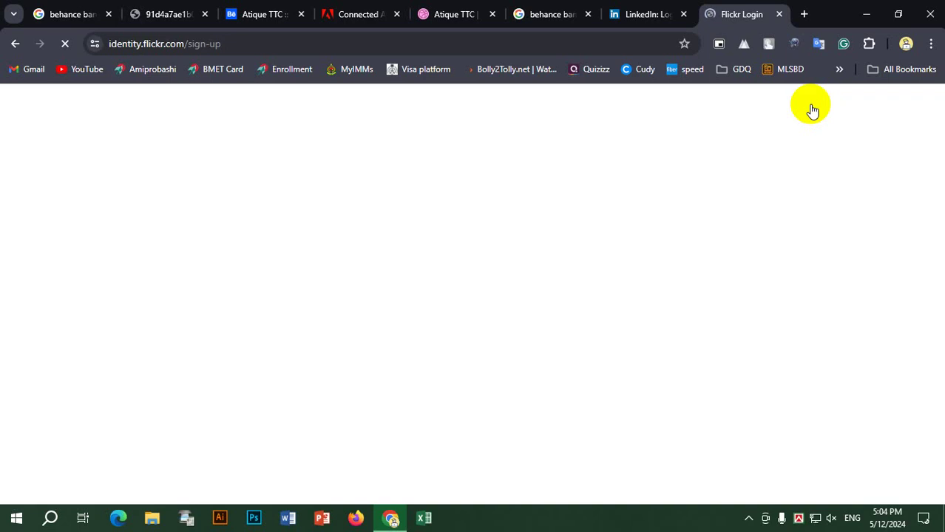
pyautogui.scroll(-2, 473, 326)
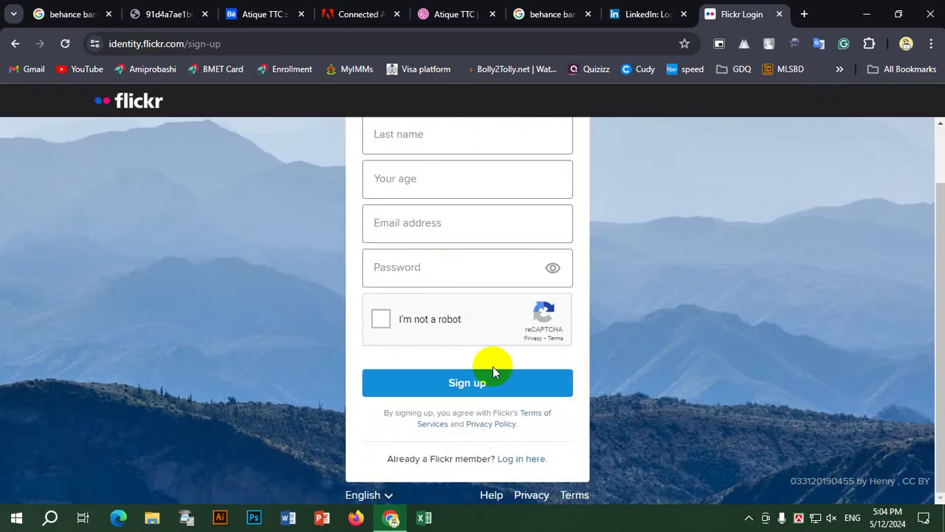
pyautogui.scroll(1, 483, 385)
pyautogui.scroll(-1, 477, 199)
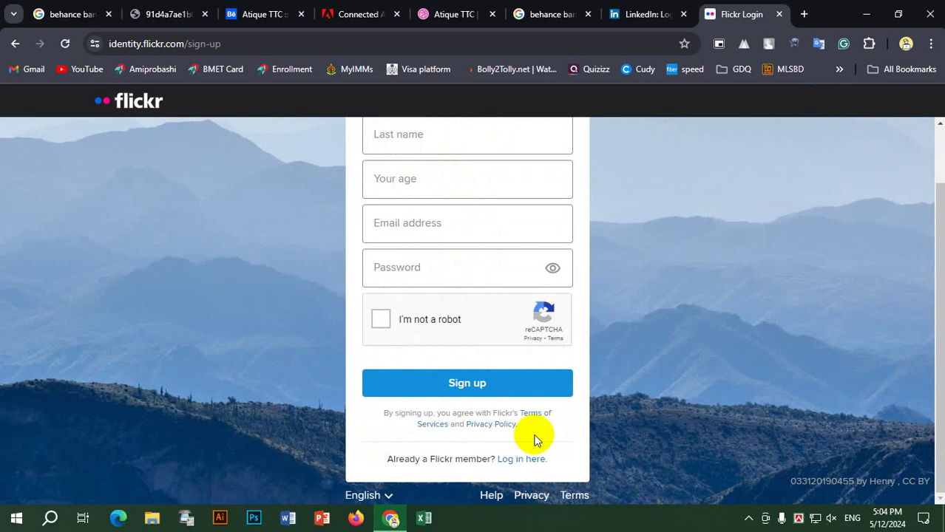
pyautogui.scroll(1, 566, 205)
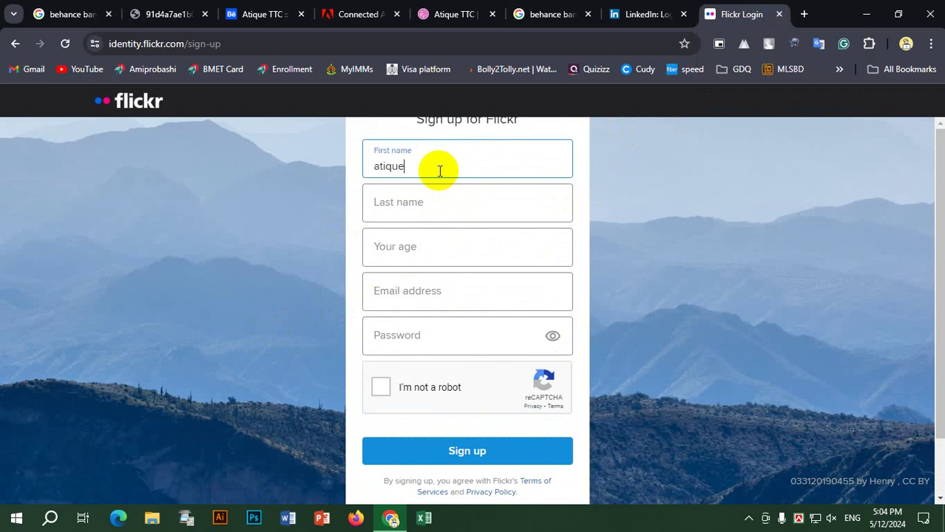
pyautogui.click(421, 202)
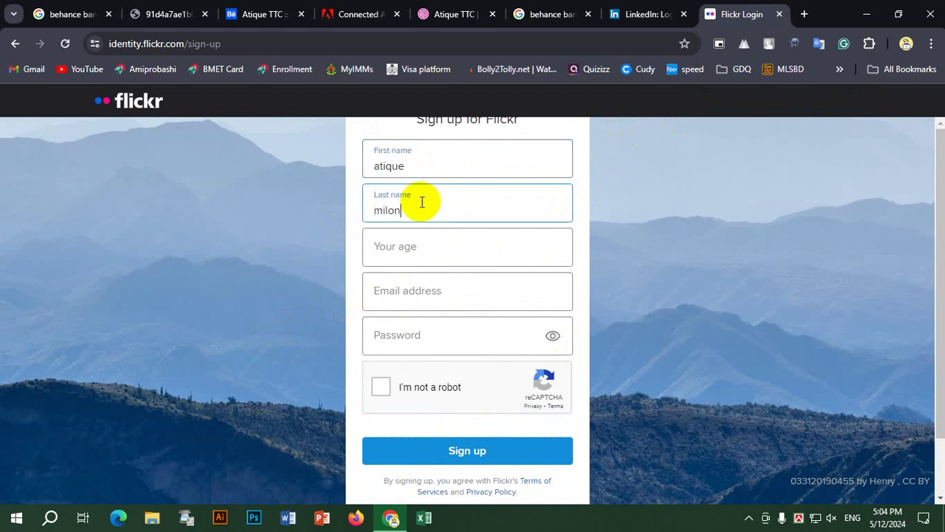
pyautogui.click(421, 246)
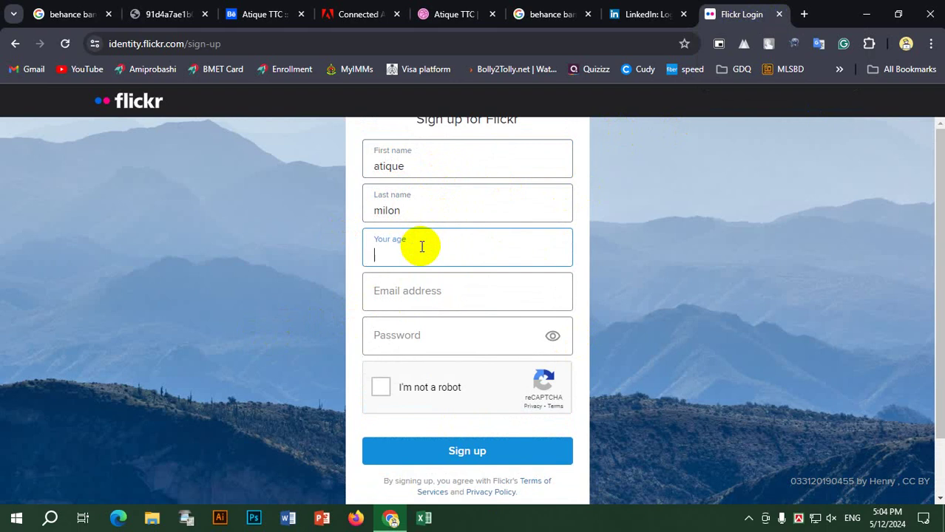
pyautogui.click(405, 293)
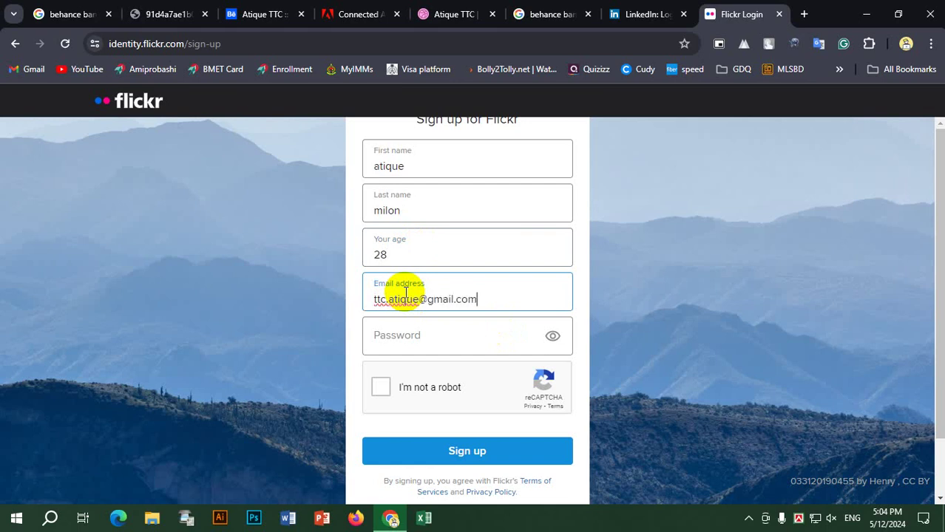
# Enter an account password in the Flickr sign-up form and complete the "I'm not a robot" check
pyautogui.click(408, 333)
pyautogui.write('••••')
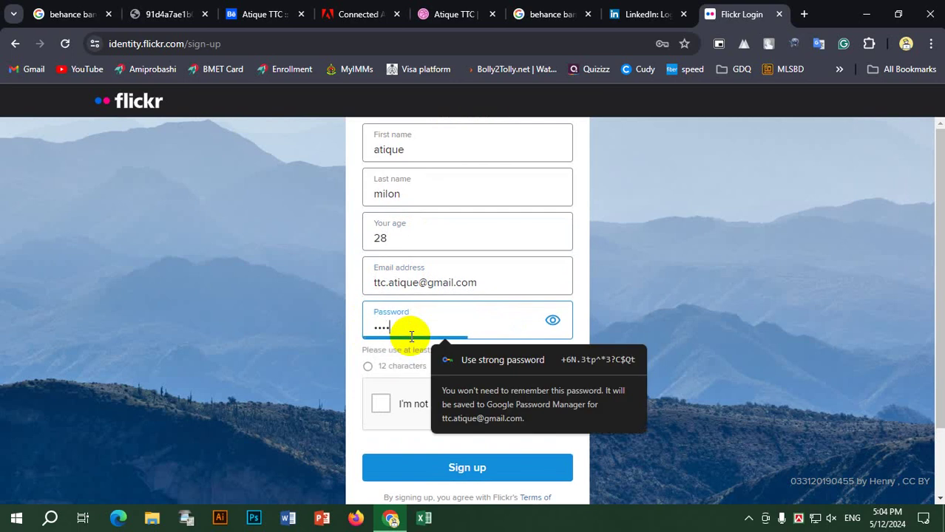
pyautogui.write('•••')
pyautogui.click(380, 404)
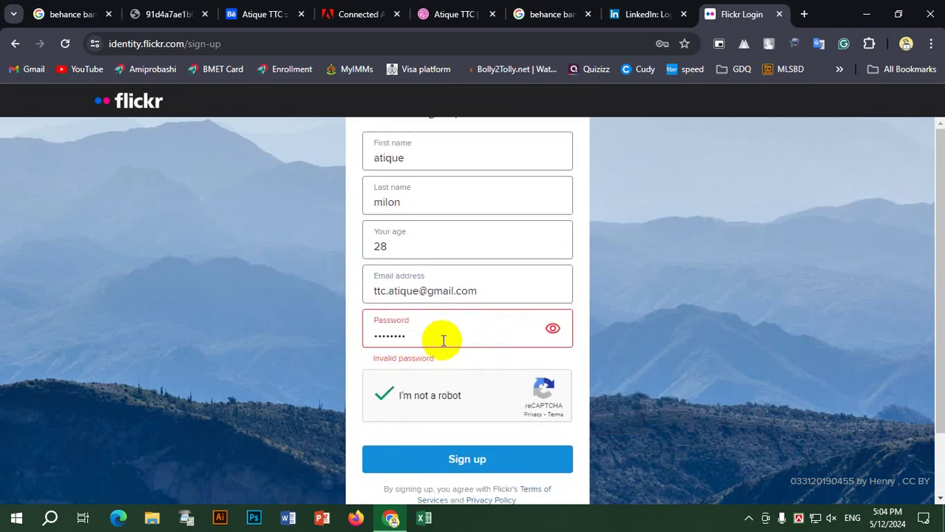
# Replace the account password with a different one and try to submit the Flickr sign-up form
pyautogui.moveTo(442, 337); pyautogui.dragTo(176, 342)
pyautogui.write('••')
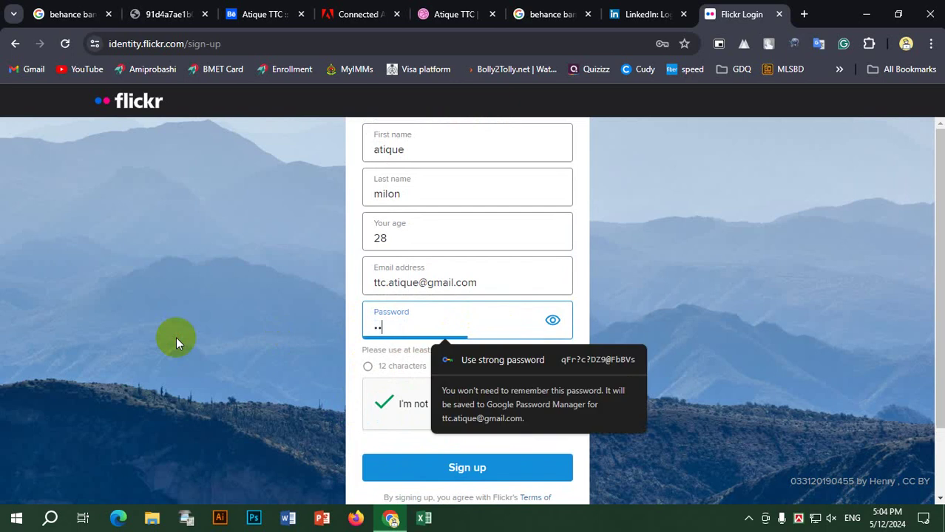
pyautogui.write('••••')
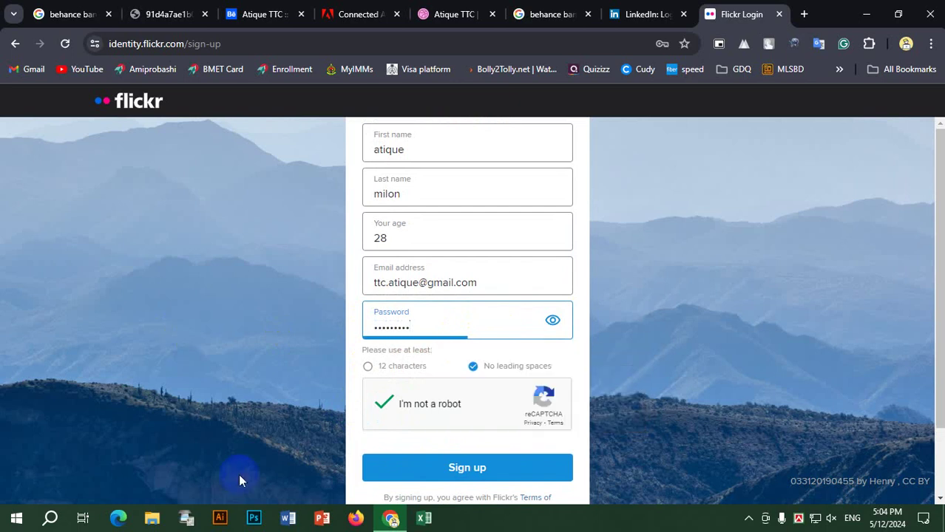
pyautogui.click(536, 476)
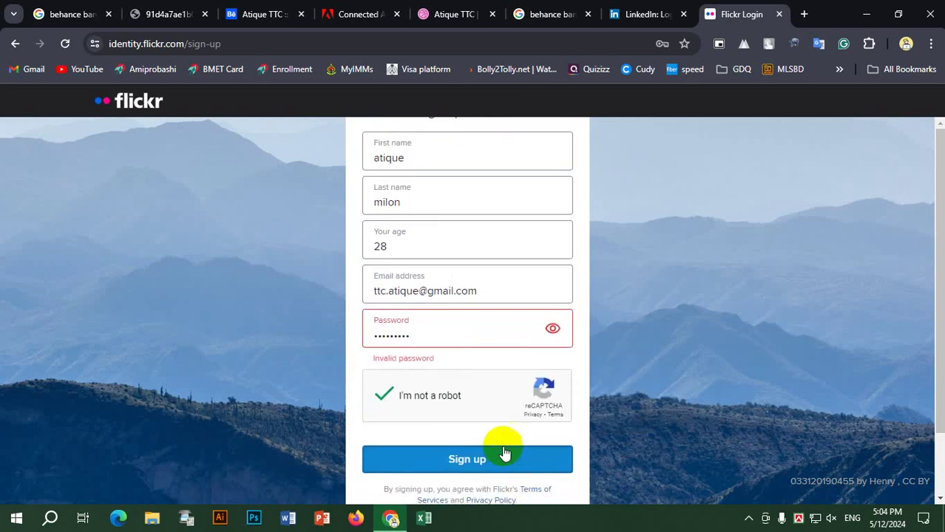
# Replace the rejected account password with a longer one and try to submit the Flickr sign-up form again
pyautogui.click(452, 333)
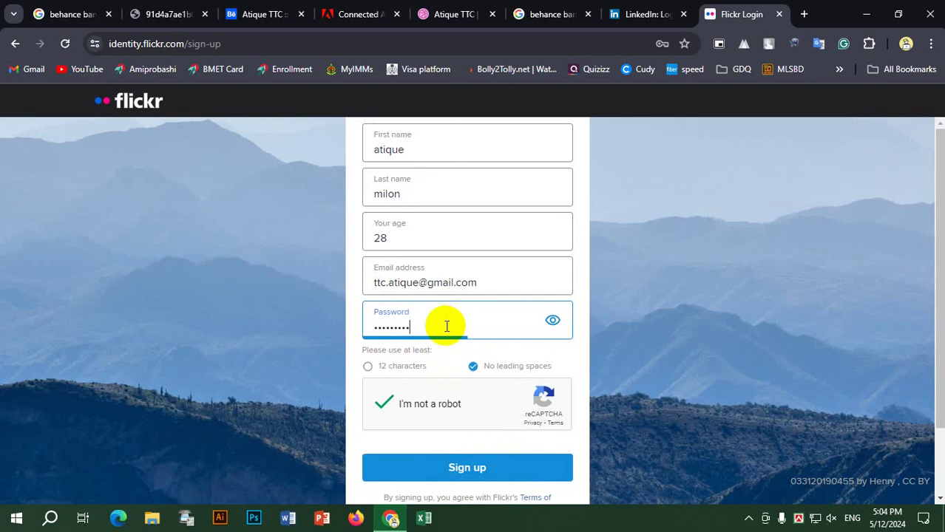
pyautogui.moveTo(446, 327); pyautogui.dragTo(226, 330)
pyautogui.press('BackSpace')
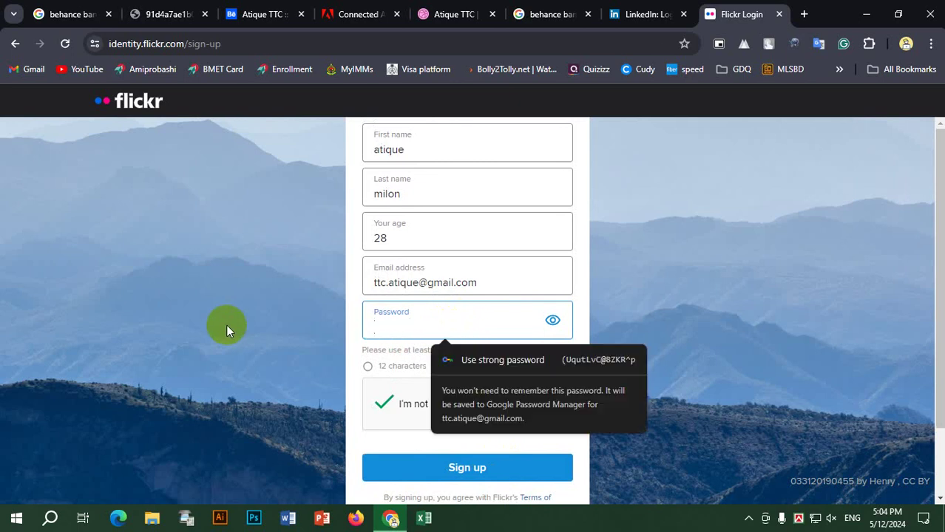
pyautogui.write('a')
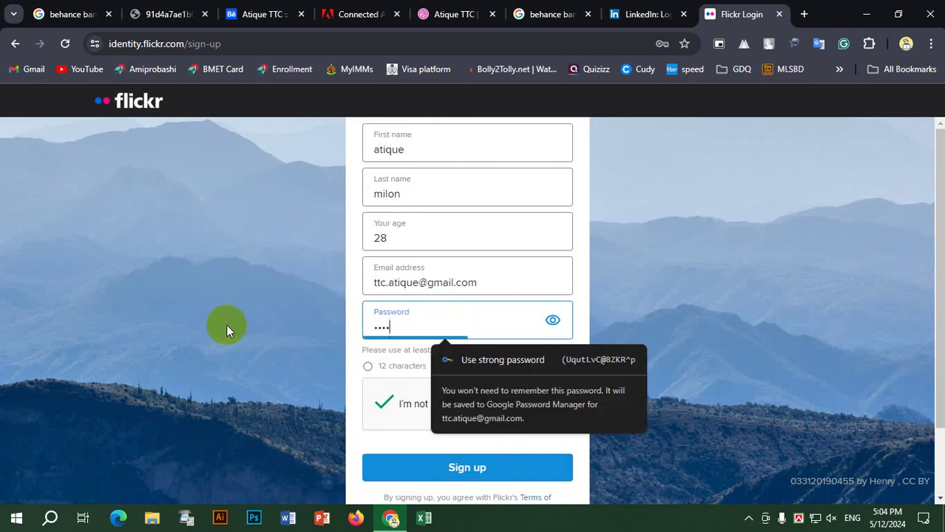
pyautogui.write('••••••')
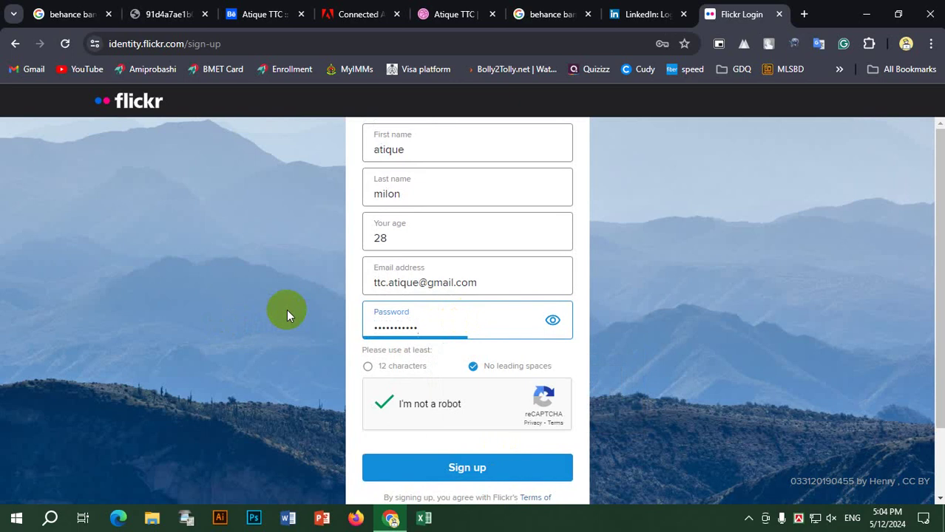
pyautogui.scroll(-2, 532, 437)
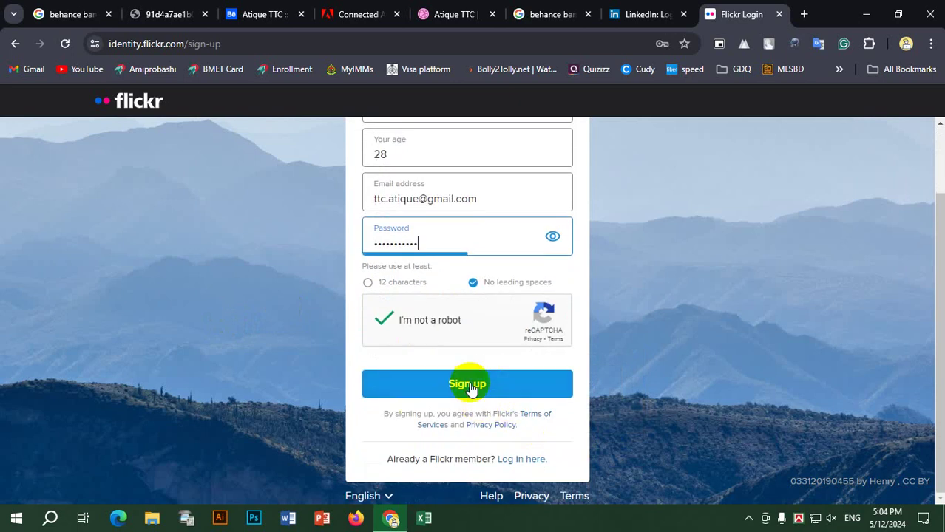
pyautogui.click(469, 385)
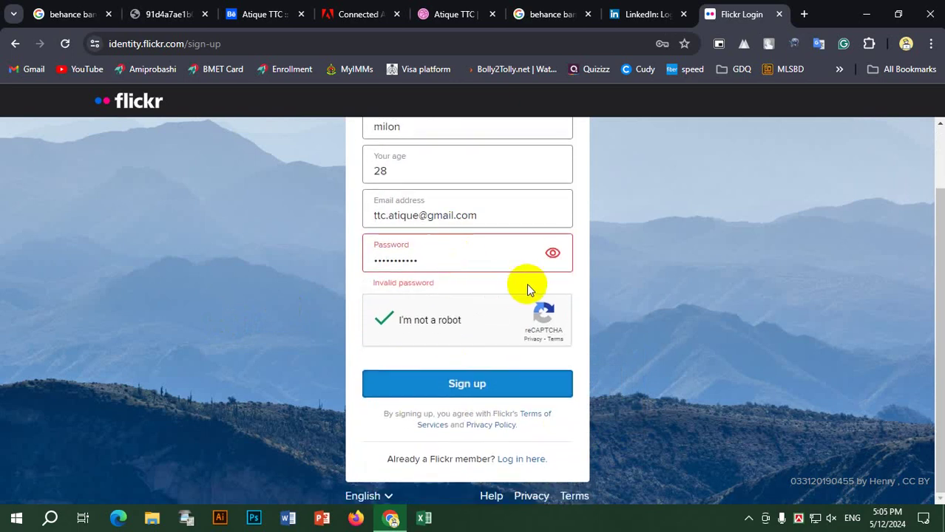
# Check the password length requirement, re-enter the account password and retry submitting the Flickr sign-up form
pyautogui.click(462, 259)
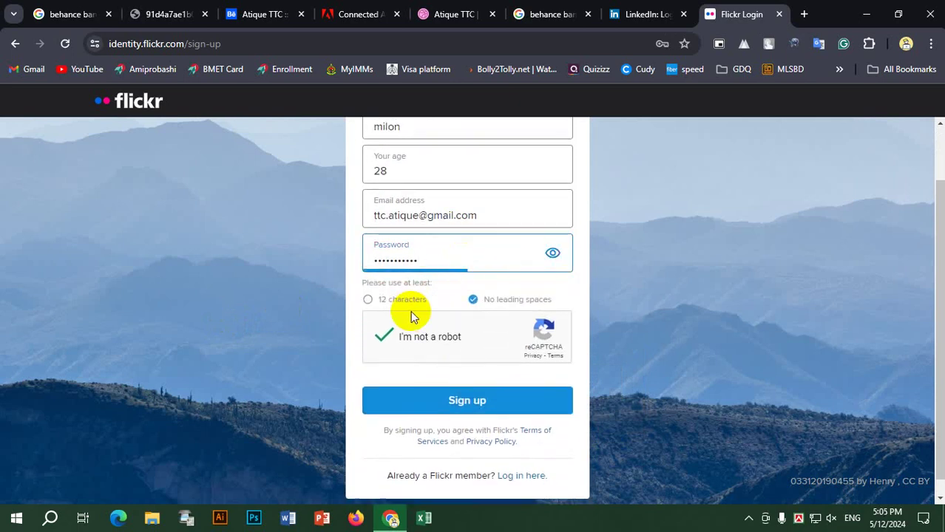
pyautogui.click(369, 301)
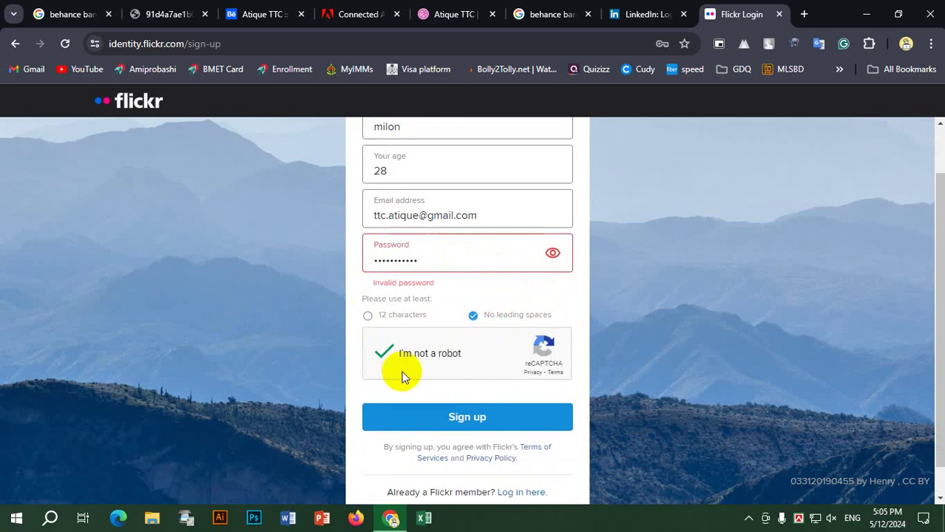
pyautogui.click(447, 258)
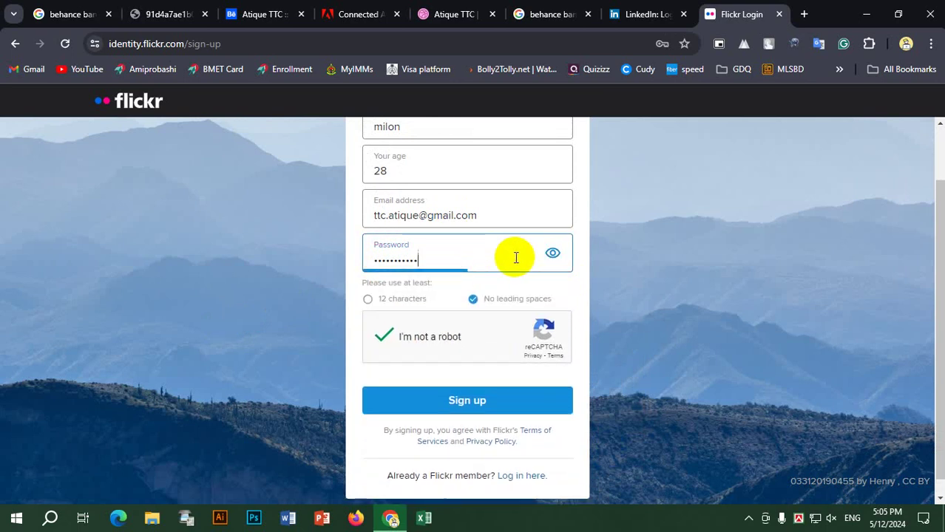
pyautogui.moveTo(513, 256); pyautogui.dragTo(249, 252)
pyautogui.press('BackSpace')
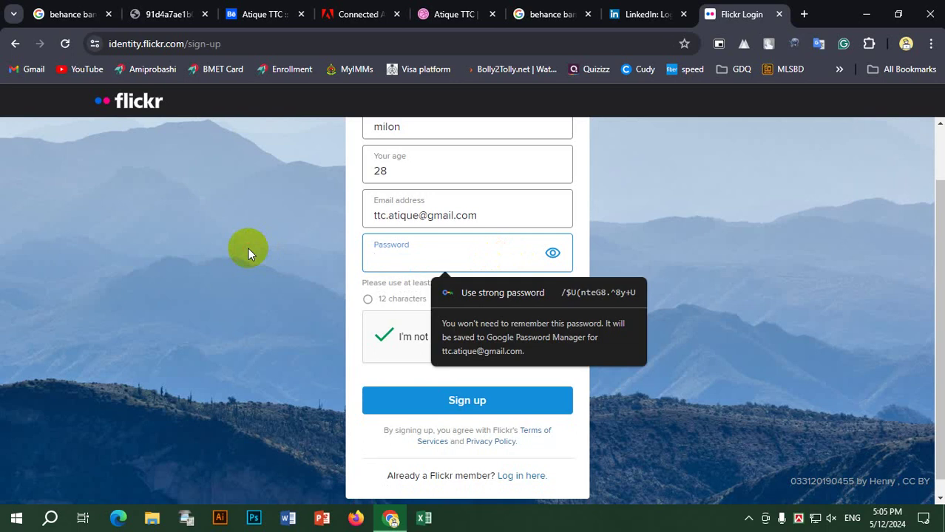
pyautogui.write('••••••••')
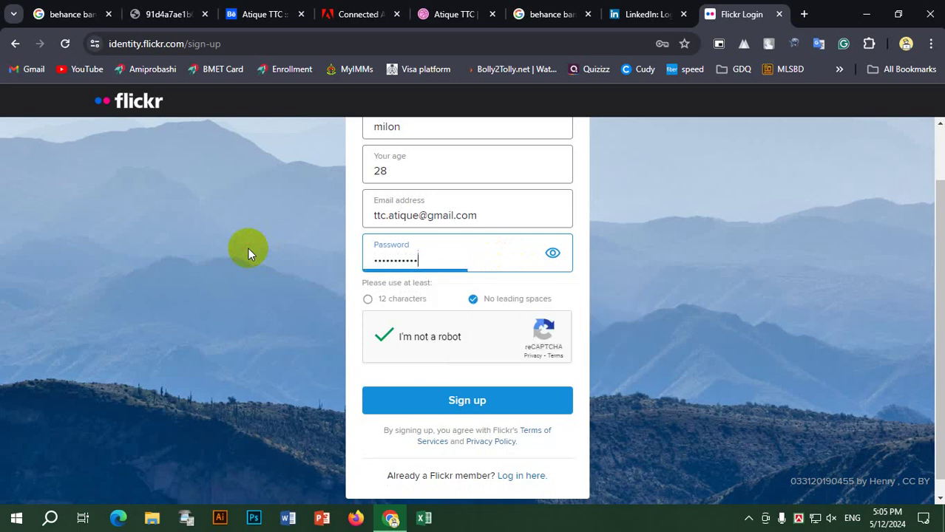
pyautogui.click(463, 401)
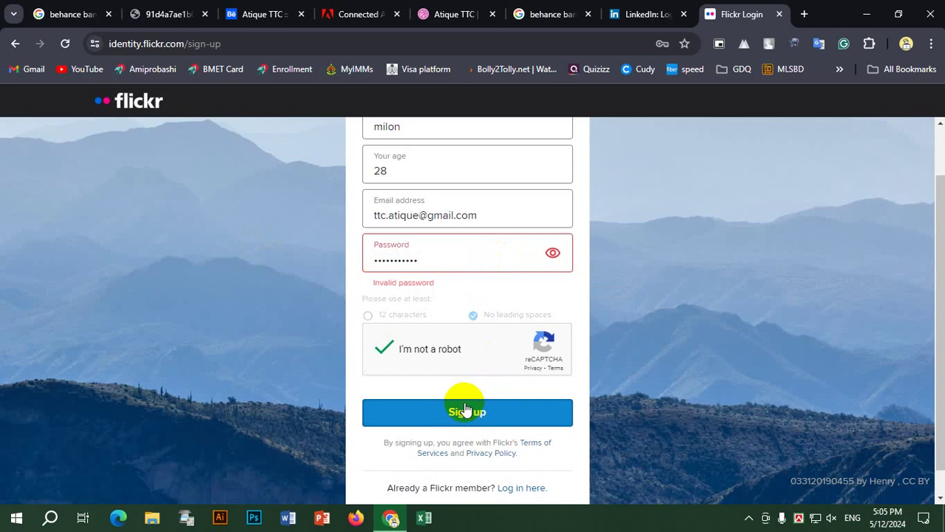
# Enter a 12-character account password, submit the Flickr sign-up form and save the login in the browser
pyautogui.click(439, 261)
pyautogui.hotkey('ctrl', 'a')
pyautogui.press('BackSpace')
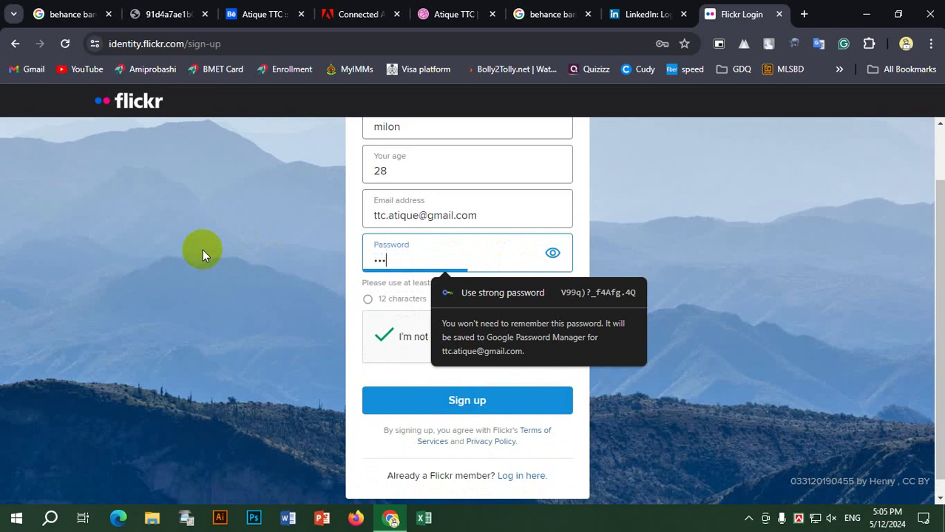
pyautogui.write('******')
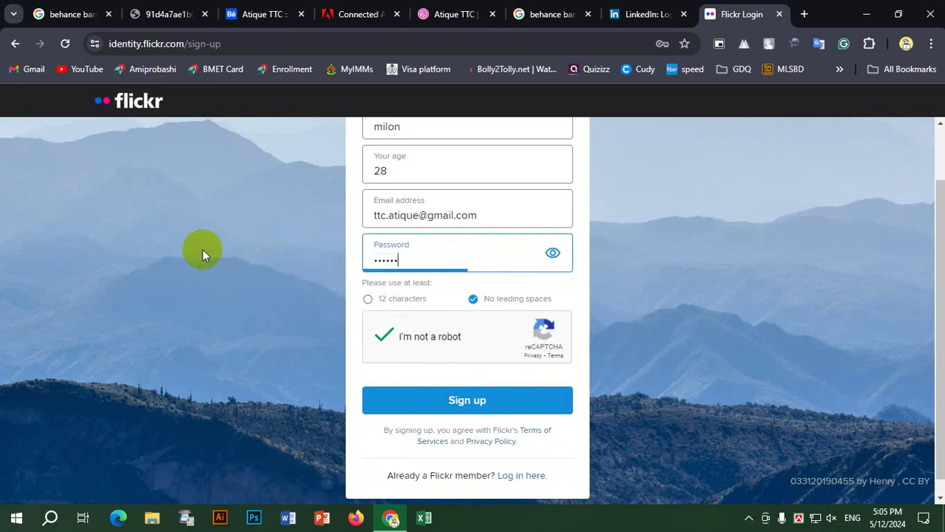
pyautogui.write('*')
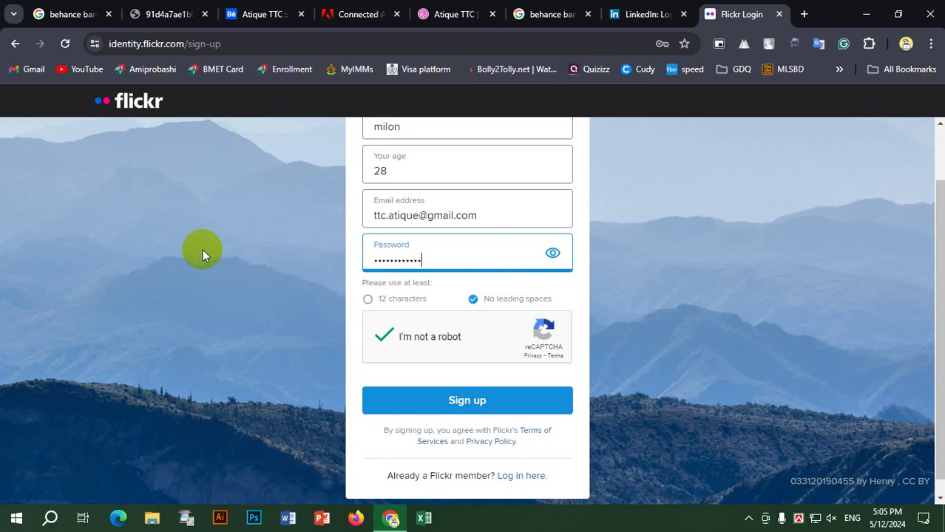
pyautogui.click(469, 385)
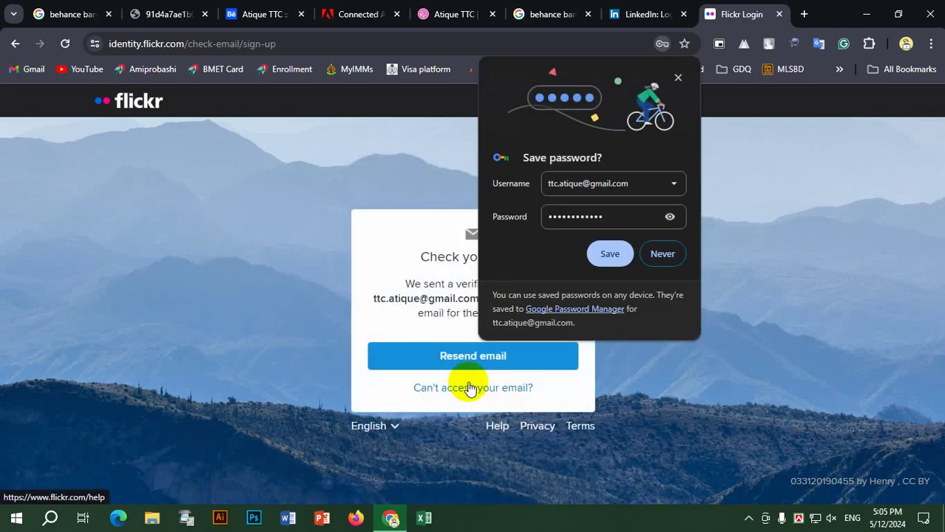
pyautogui.click(619, 257)
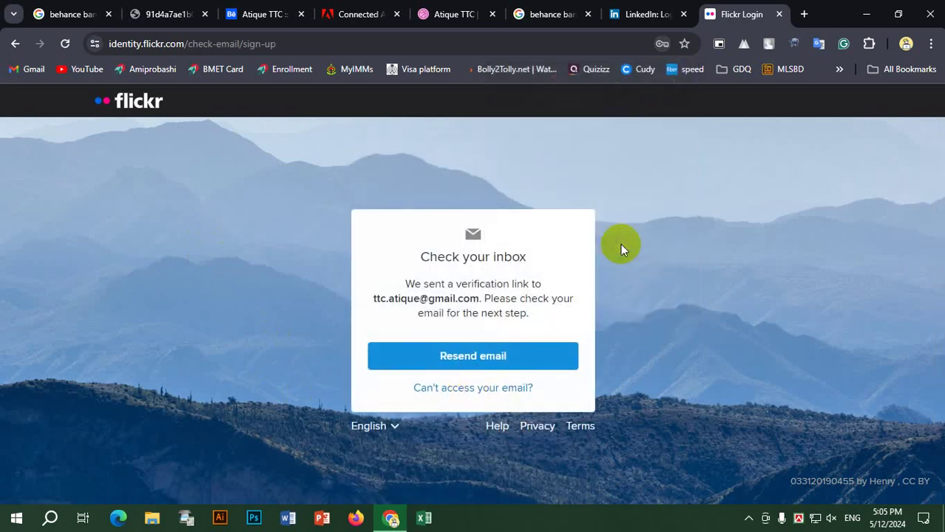
# Load gmail.com in a new browser tab and open Flickr's "Verify your account" email in the inbox
pyautogui.click(803, 14)
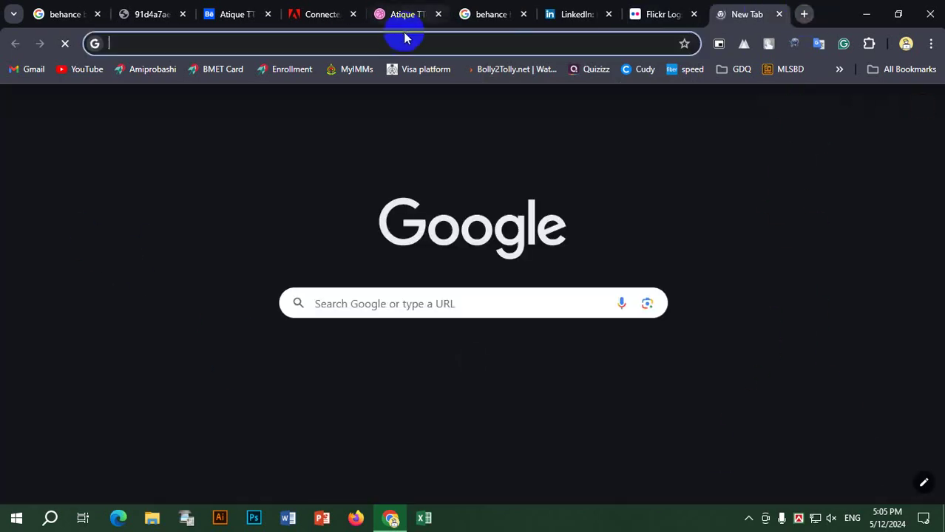
pyautogui.click(404, 37)
pyautogui.write('gmail.com')
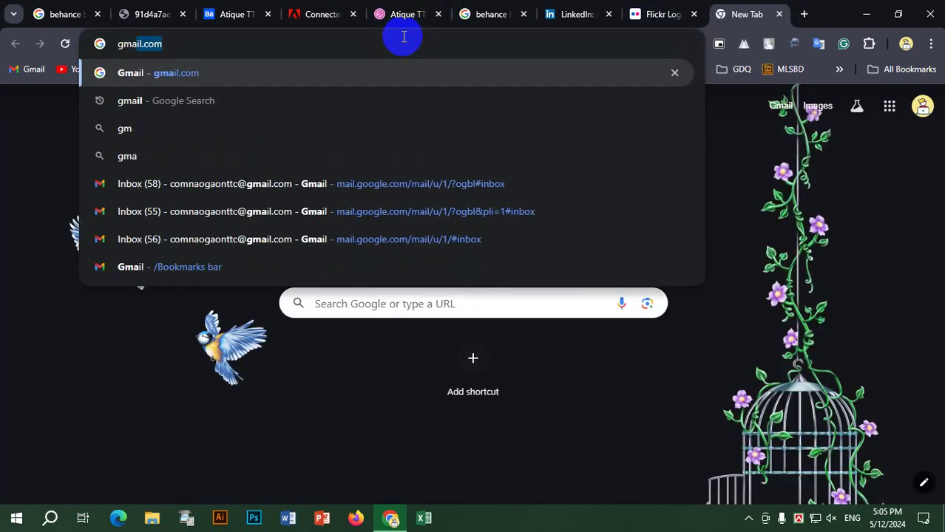
pyautogui.press('Return')
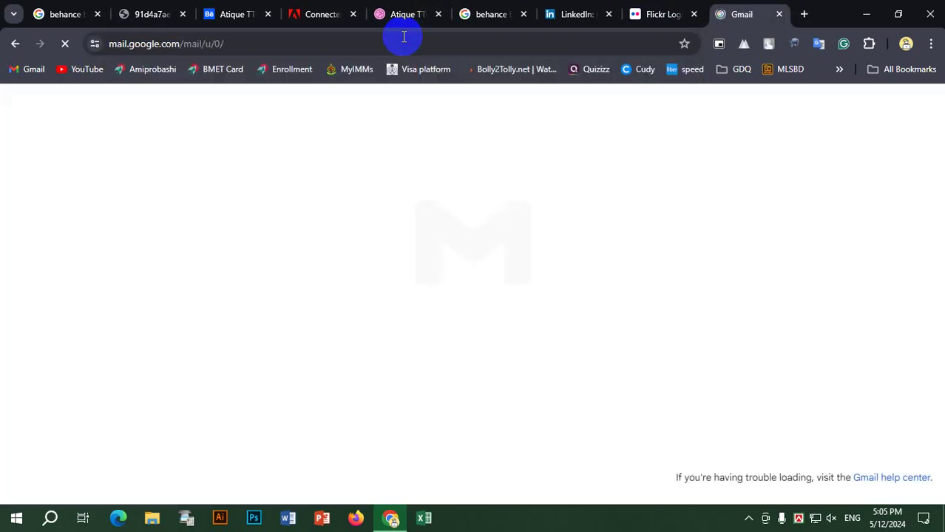
pyautogui.click(649, 9)
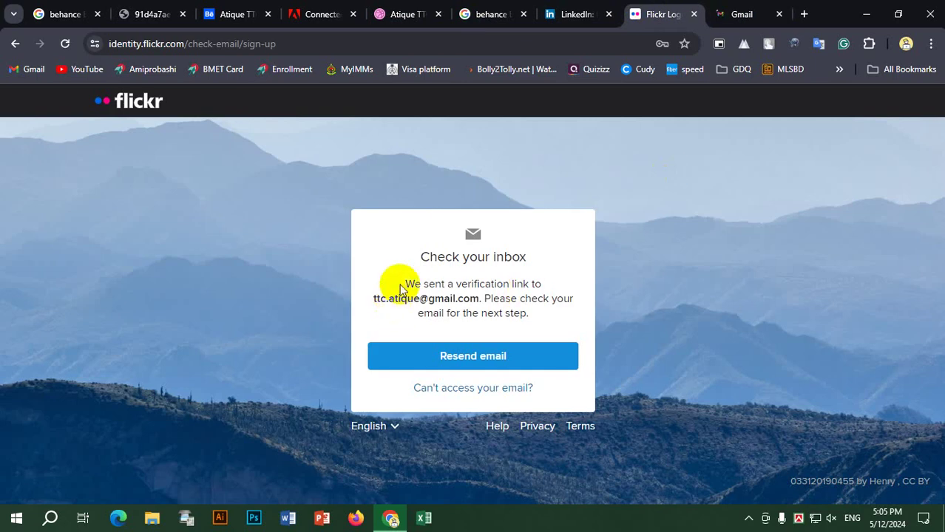
pyautogui.moveTo(400, 282); pyautogui.dragTo(514, 320)
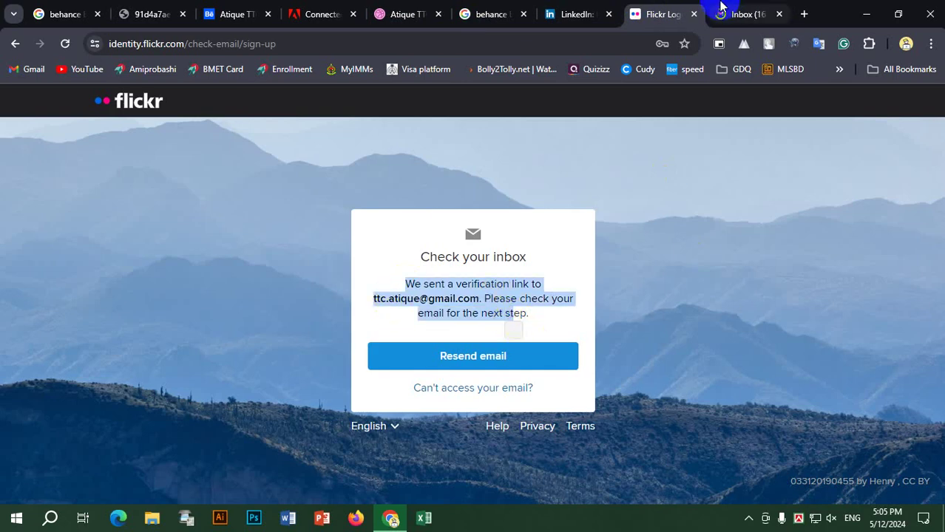
pyautogui.click(744, 13)
pyautogui.click(426, 222)
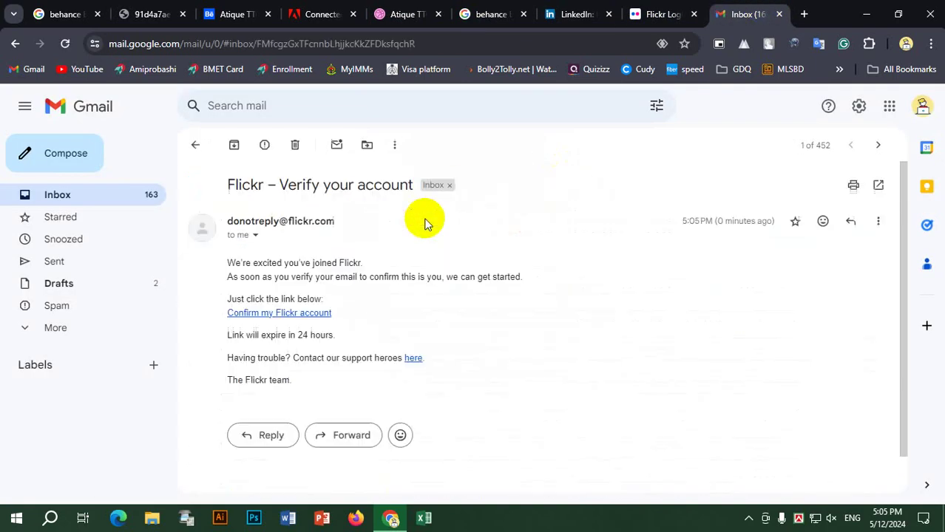
# Confirm the Flickr account through the email's link and sign in to Flickr with the saved login
pyautogui.click(286, 318)
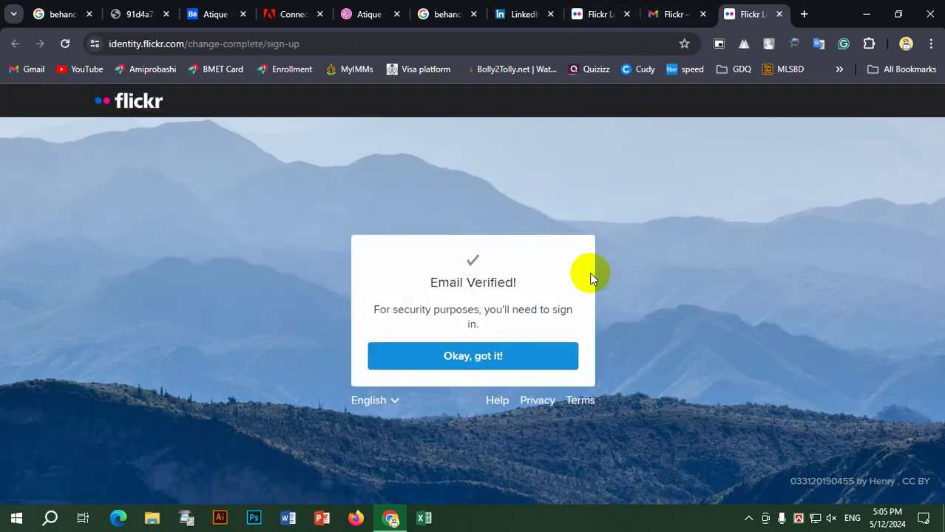
pyautogui.click(477, 357)
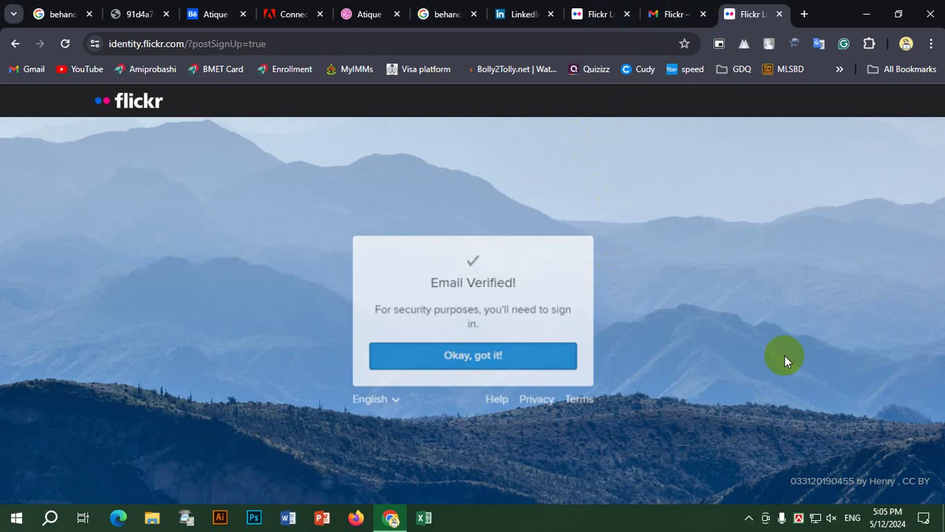
pyautogui.click(474, 403)
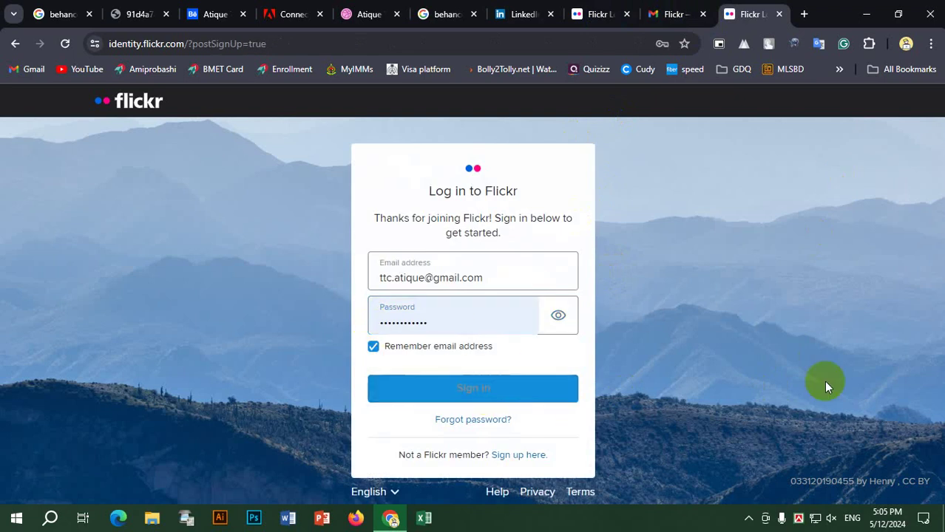
# Return from the verification email to the inbox, close the Gmail tab and reload the Flickr sign-in page
pyautogui.click(667, 16)
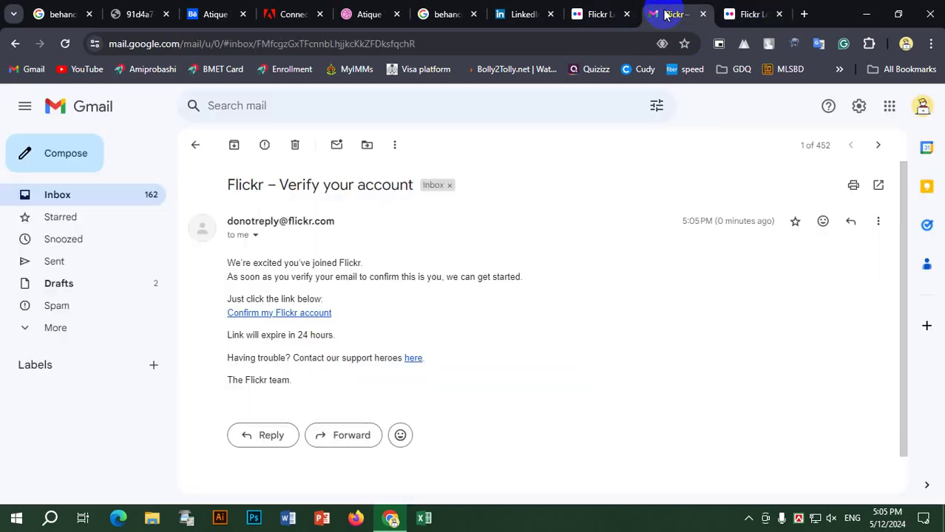
pyautogui.click(195, 145)
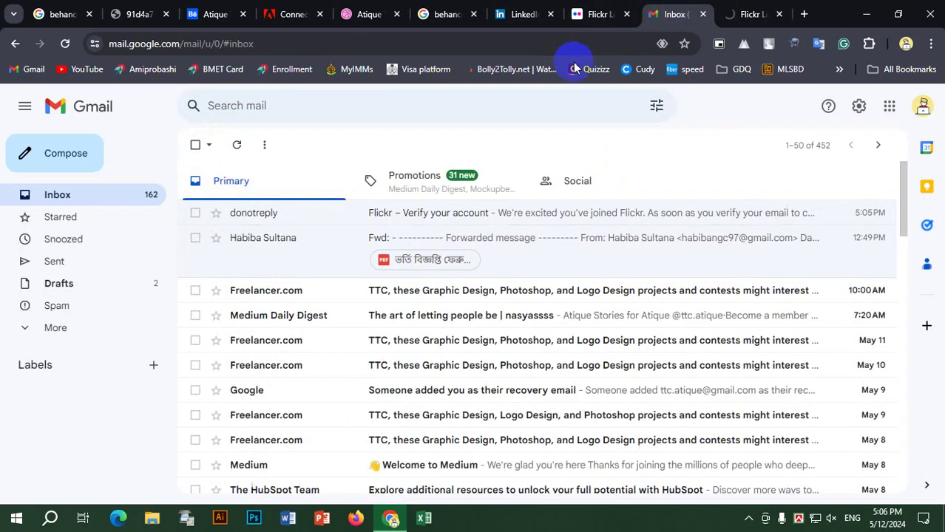
pyautogui.click(703, 14)
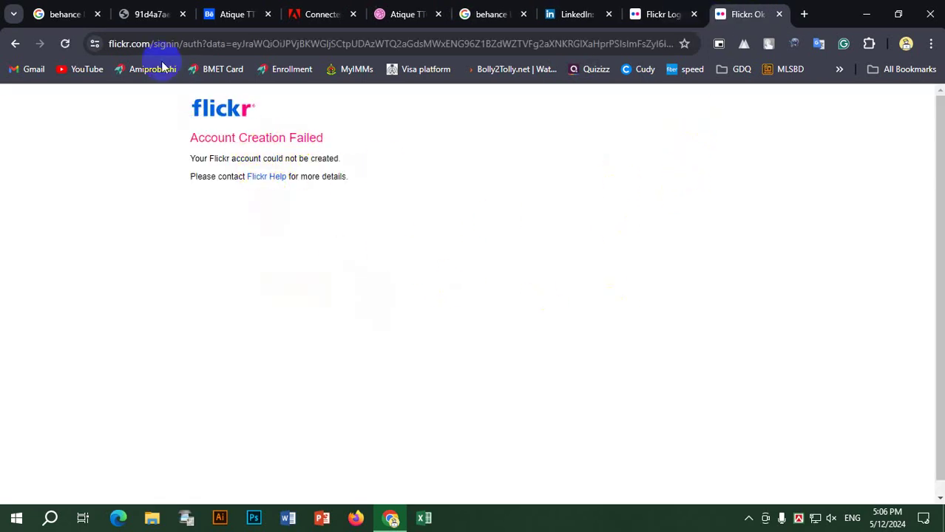
pyautogui.moveTo(144, 42); pyautogui.dragTo(936, 56)
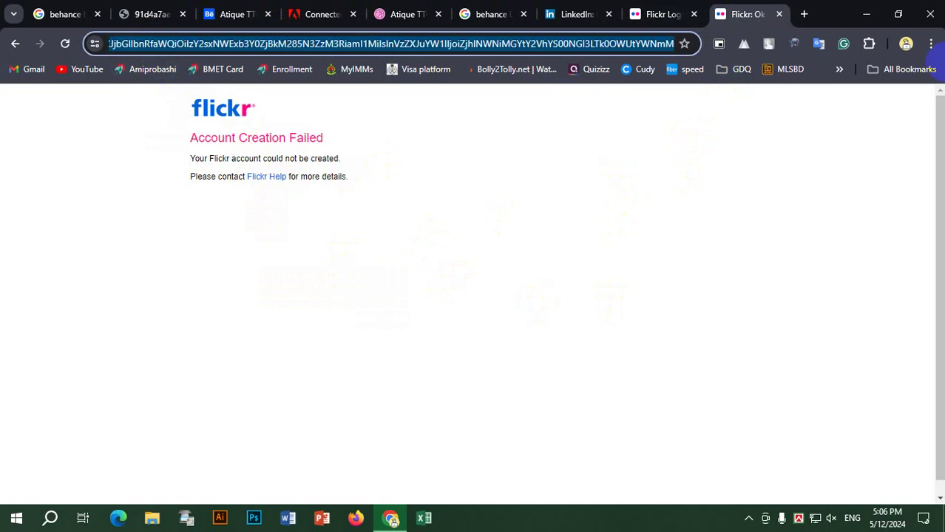
pyautogui.press('Return')
# Load Gmail in the tab of Flickr's "Check your inbox" page and reopen the Flickr verification email
pyautogui.click(667, 14)
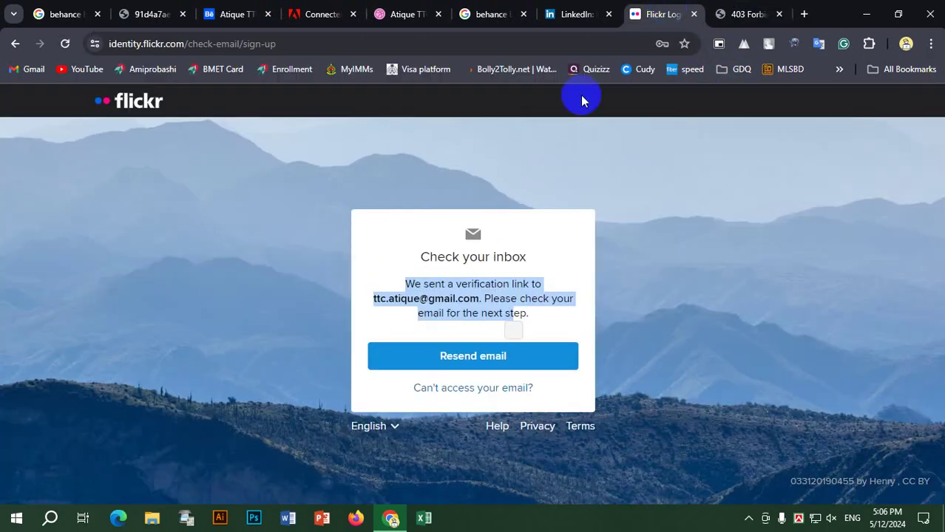
pyautogui.click(426, 49)
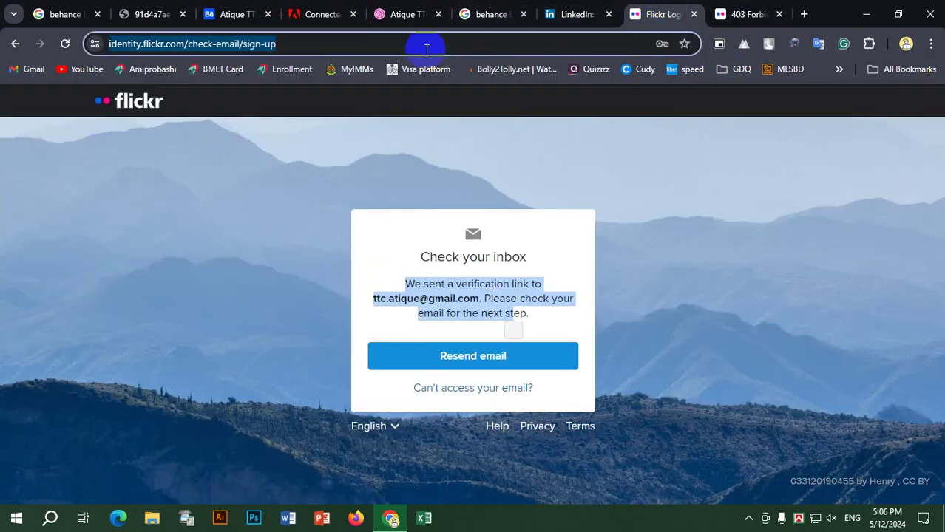
pyautogui.write('gmail')
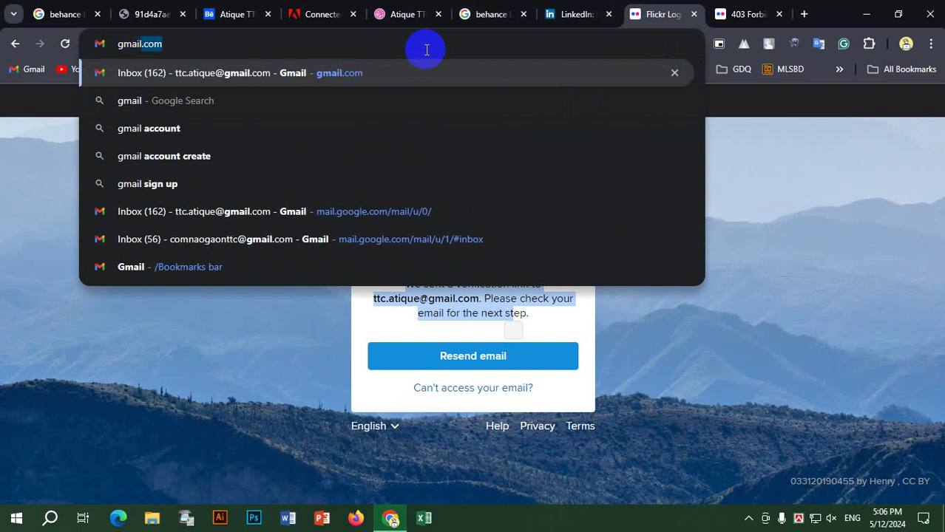
pyautogui.press('Return')
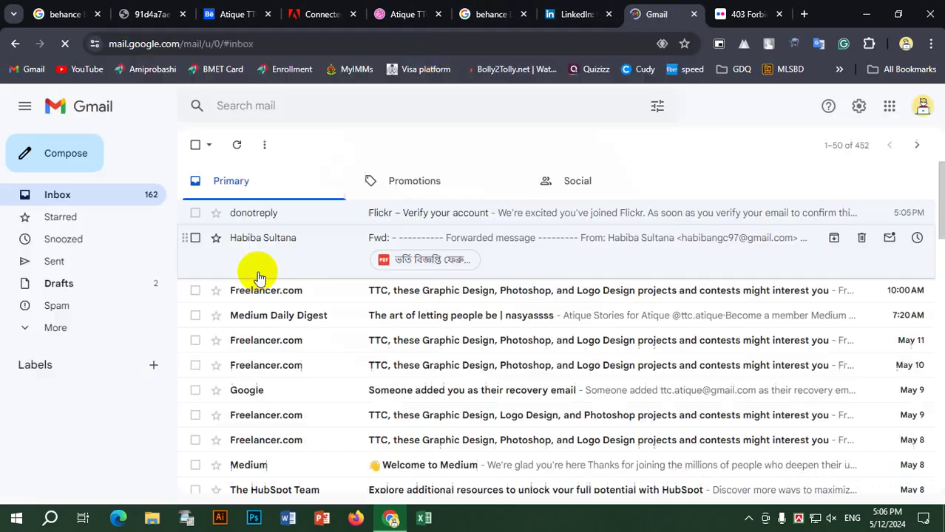
pyautogui.click(449, 214)
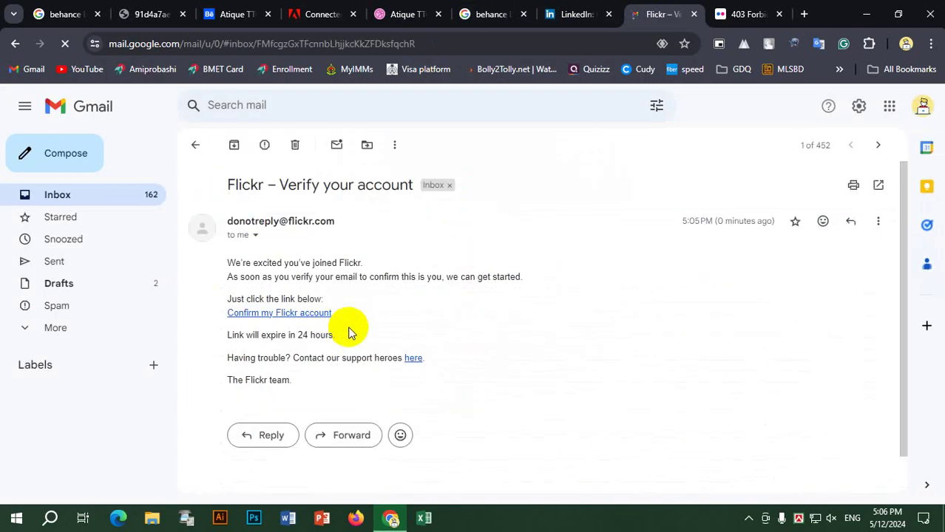
# Follow the email's link to confirm the Flickr account, try to sign in with the saved login and return to the account picker
pyautogui.click(296, 313)
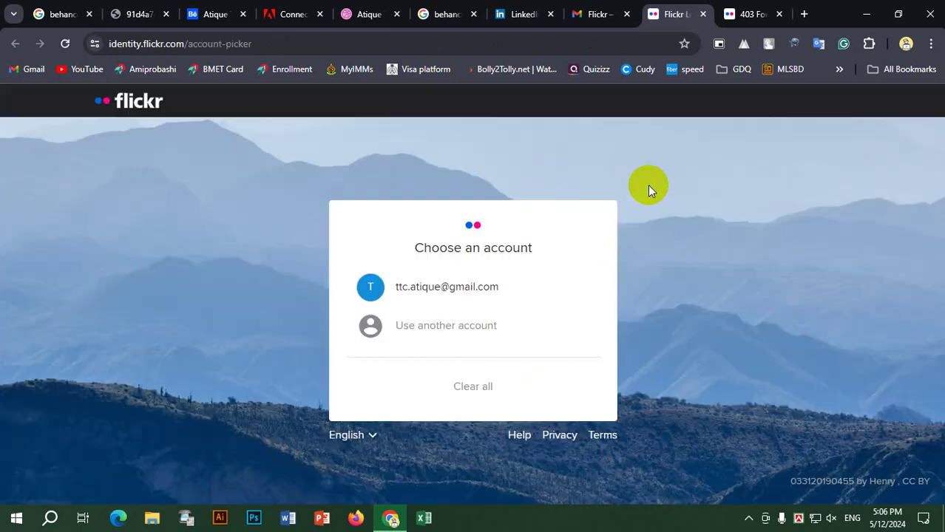
pyautogui.click(454, 286)
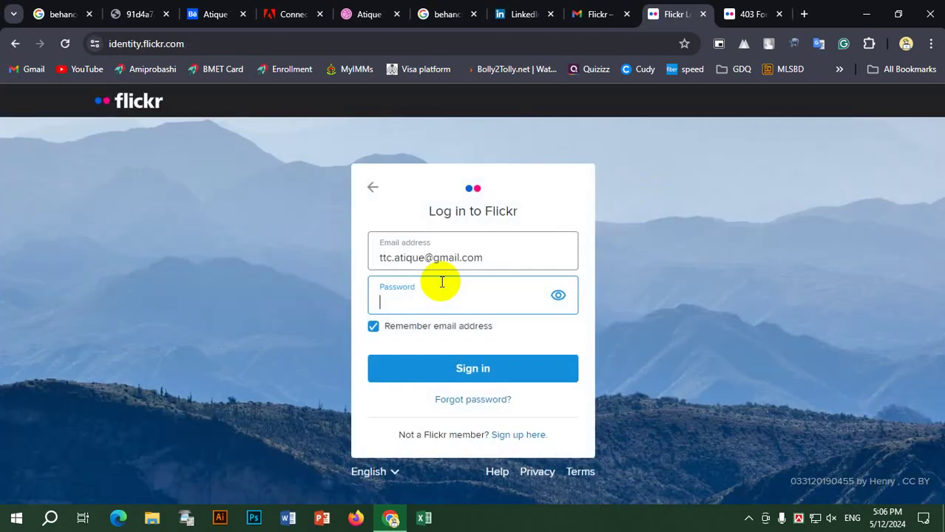
pyautogui.click(473, 361)
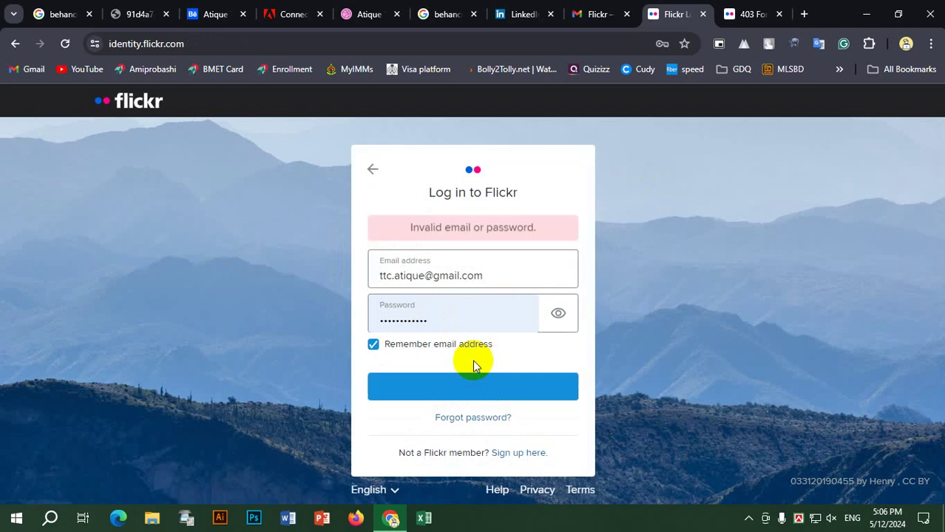
pyautogui.click(372, 170)
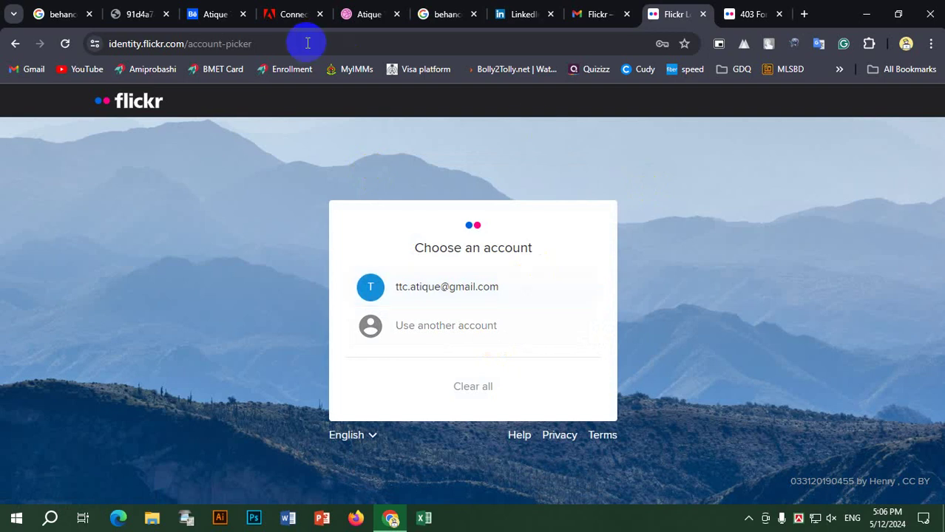
pyautogui.click(210, 16)
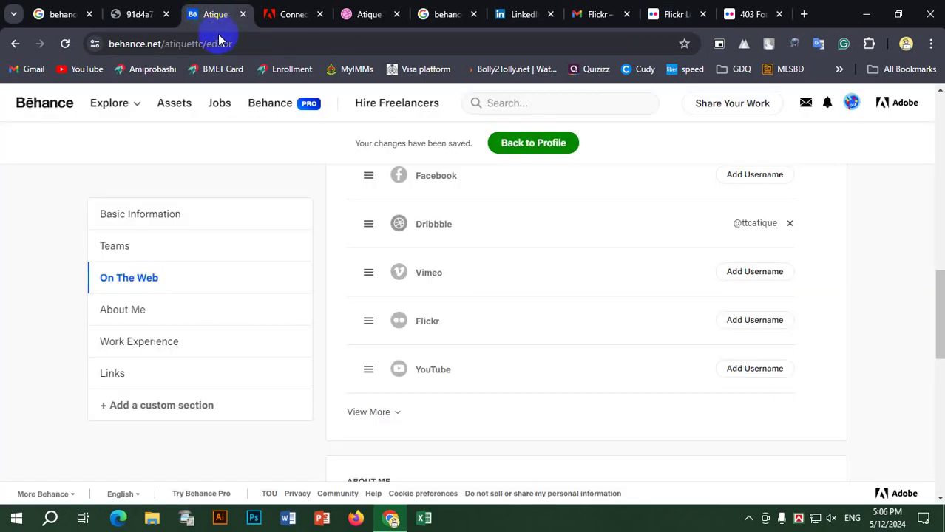
pyautogui.click(351, 16)
pyautogui.click(751, 15)
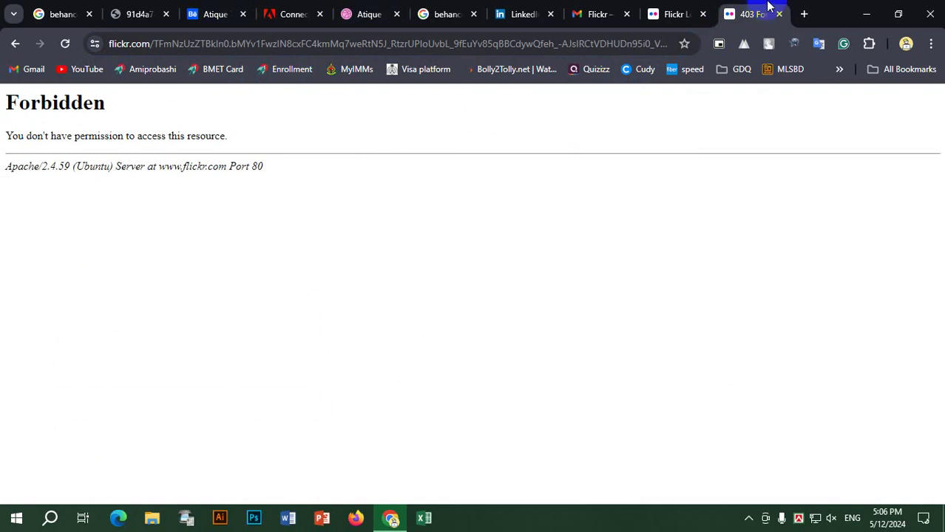
pyautogui.click(365, 12)
pyautogui.click(214, 9)
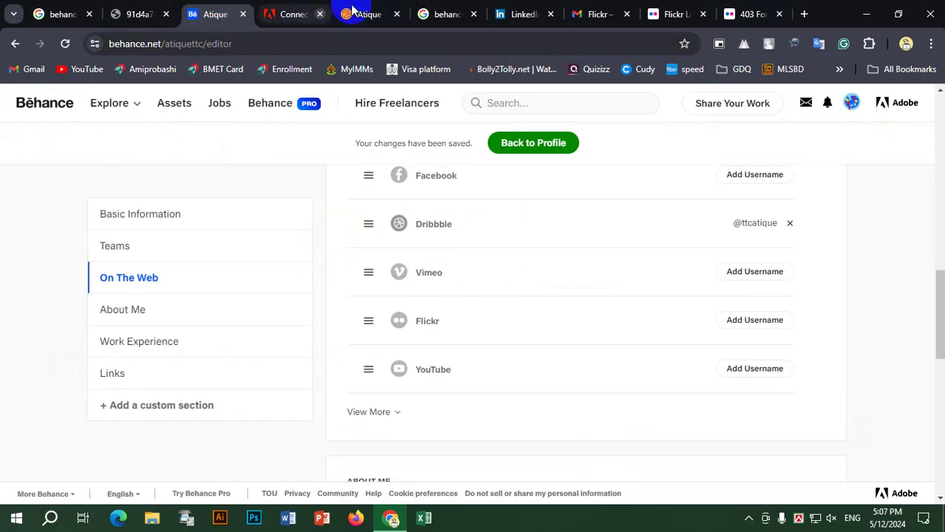
pyautogui.click(374, 15)
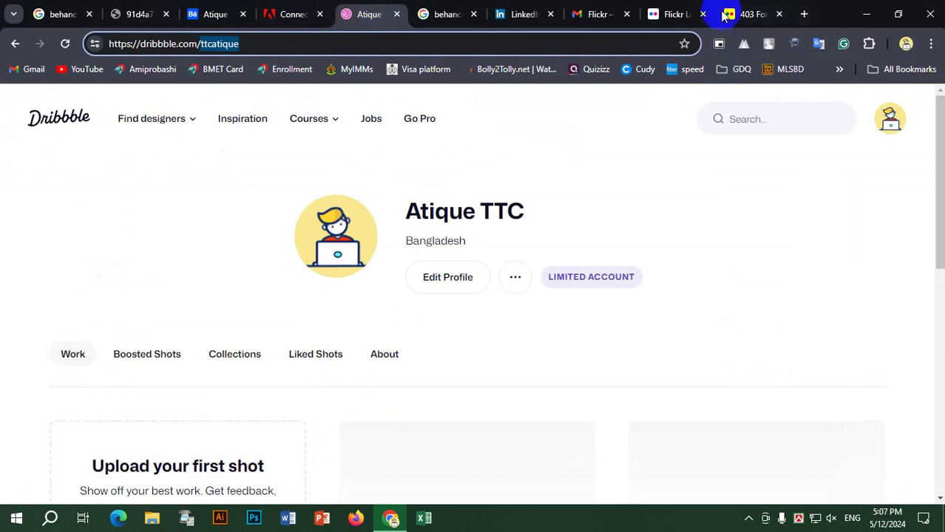
# Close the two Flickr tabs and the Gmail tab, and return to the Behance profile editor
pyautogui.click(669, 14)
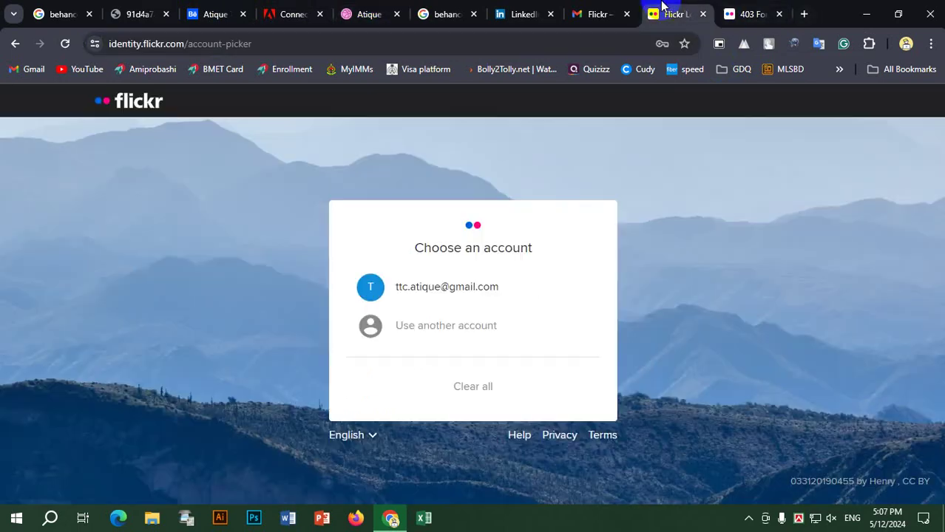
pyautogui.click(704, 14)
pyautogui.click(706, 15)
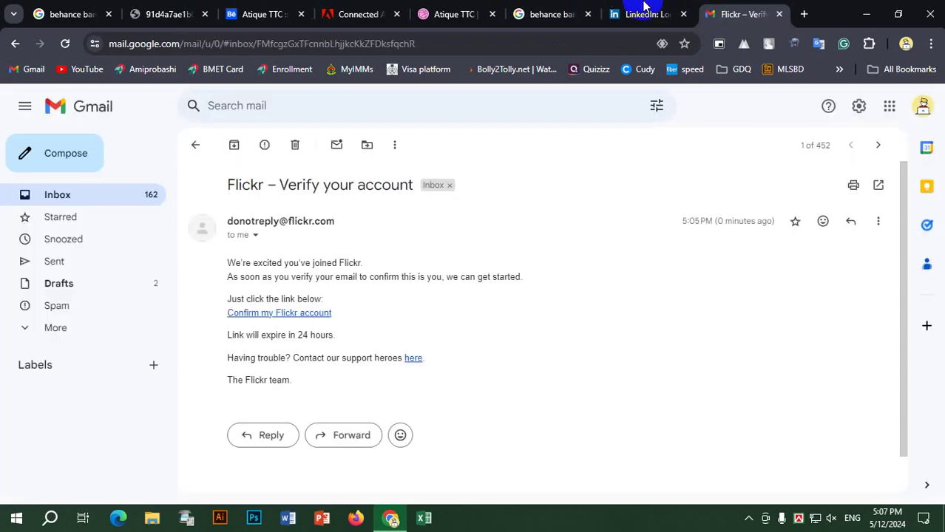
pyautogui.click(780, 14)
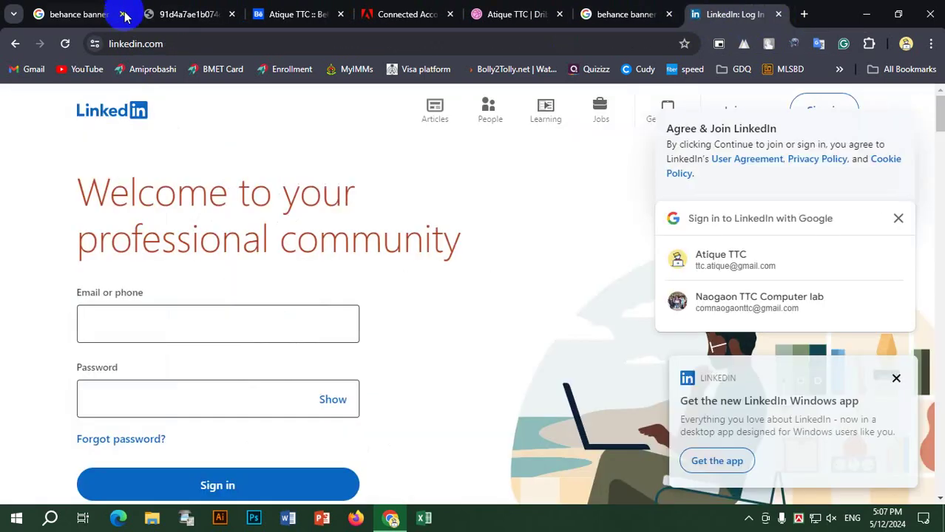
pyautogui.click(302, 14)
# Look over the About Me section of the Behance profile and open the form for adding work experience
pyautogui.scroll(-6, 681, 320)
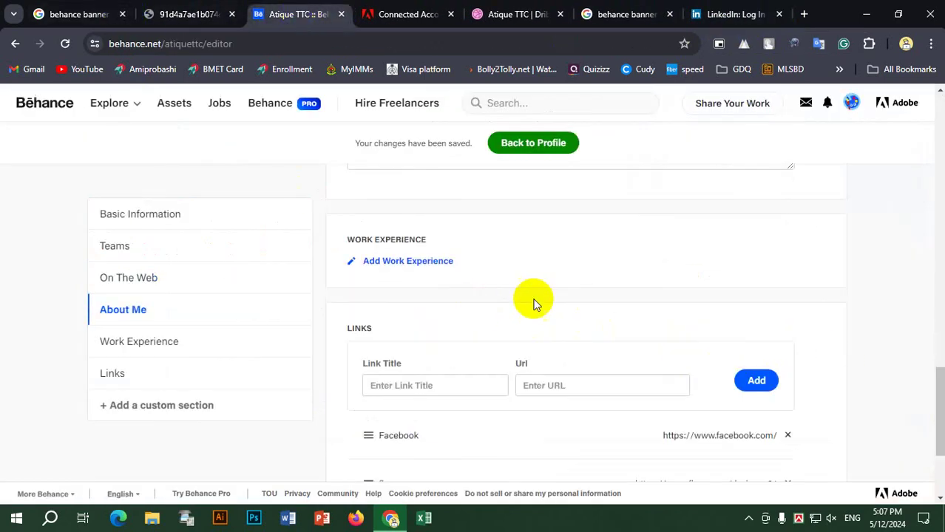
pyautogui.scroll(6, 533, 302)
pyautogui.scroll(-3, 512, 274)
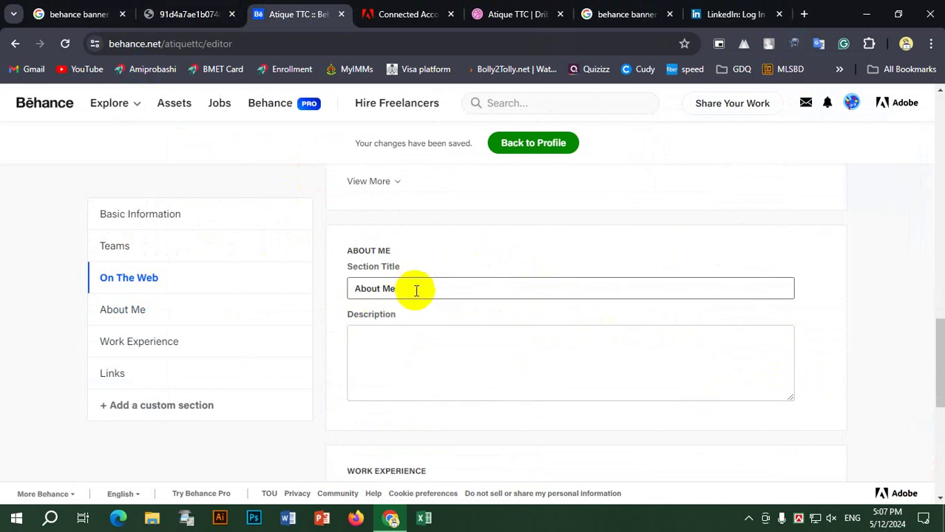
pyautogui.click(468, 353)
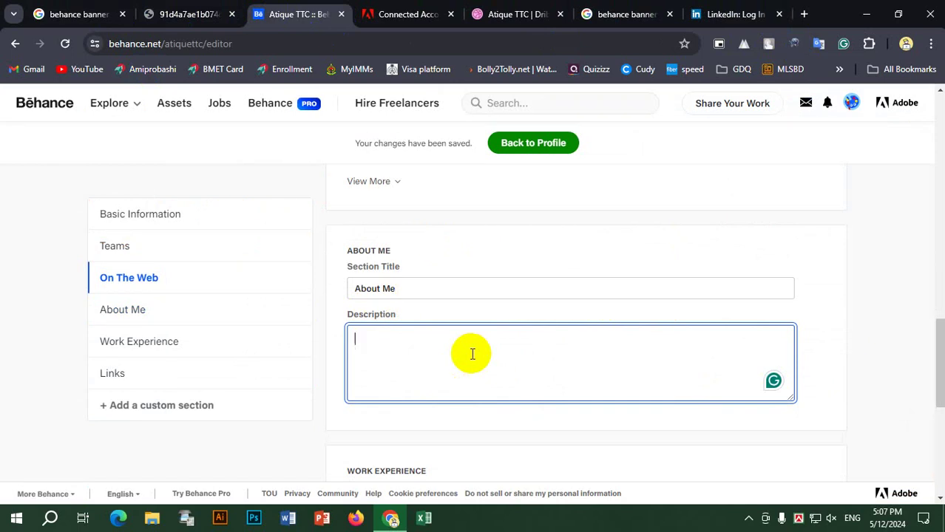
pyautogui.scroll(-3, 506, 342)
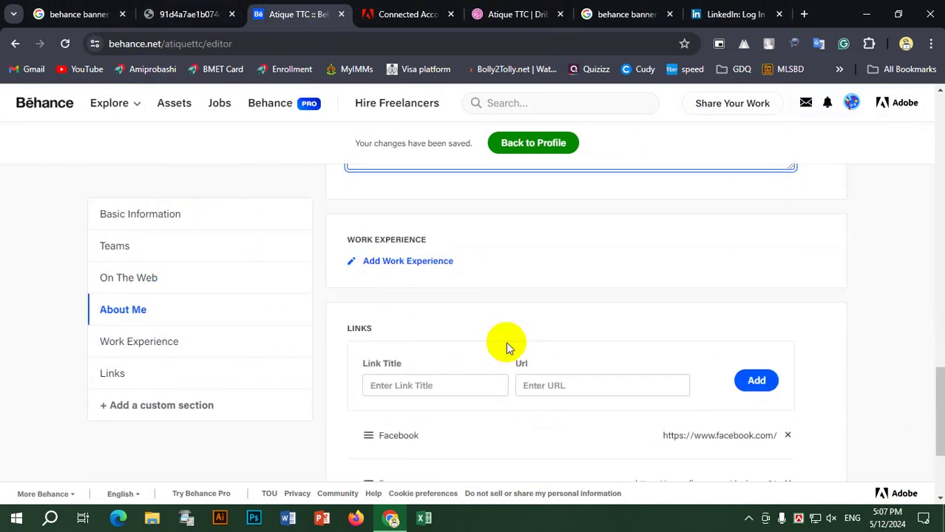
pyautogui.click(411, 264)
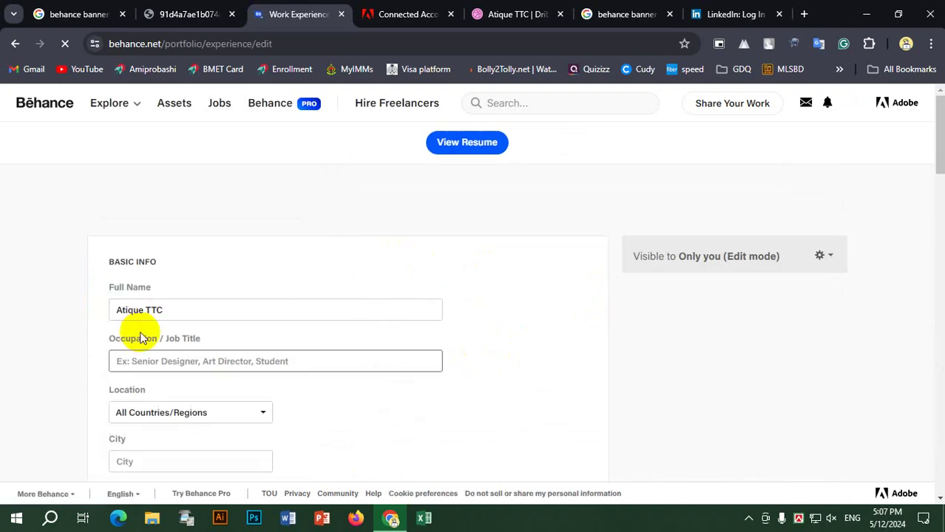
# Examine the resume form's basic info, contact info, personal statement, work experience, education and awards sections
pyautogui.click(182, 365)
pyautogui.scroll(-3, 198, 372)
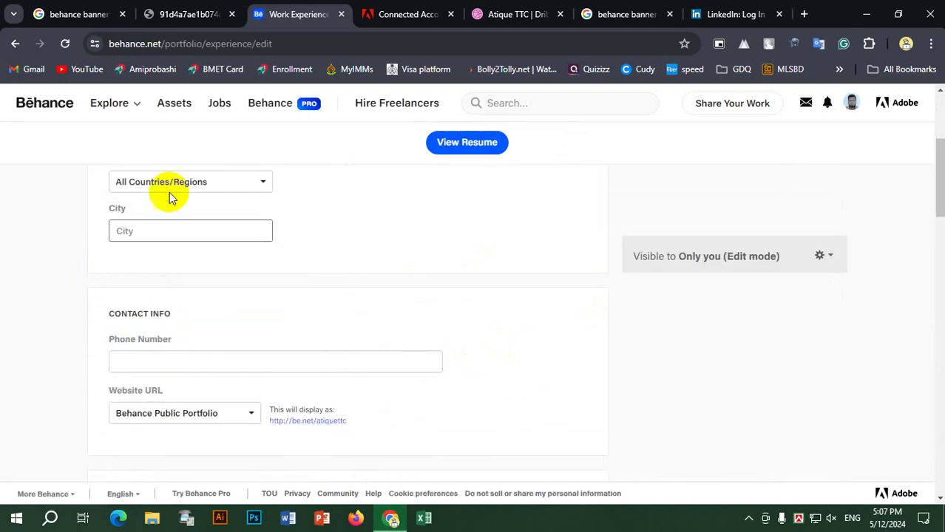
pyautogui.click(176, 186)
pyautogui.click(371, 233)
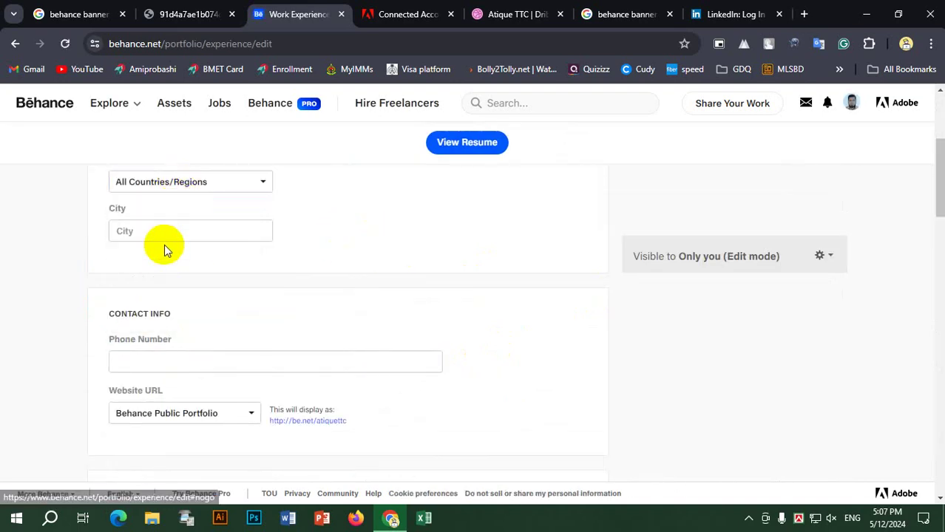
pyautogui.click(166, 238)
pyautogui.click(173, 361)
pyautogui.scroll(-3, 299, 355)
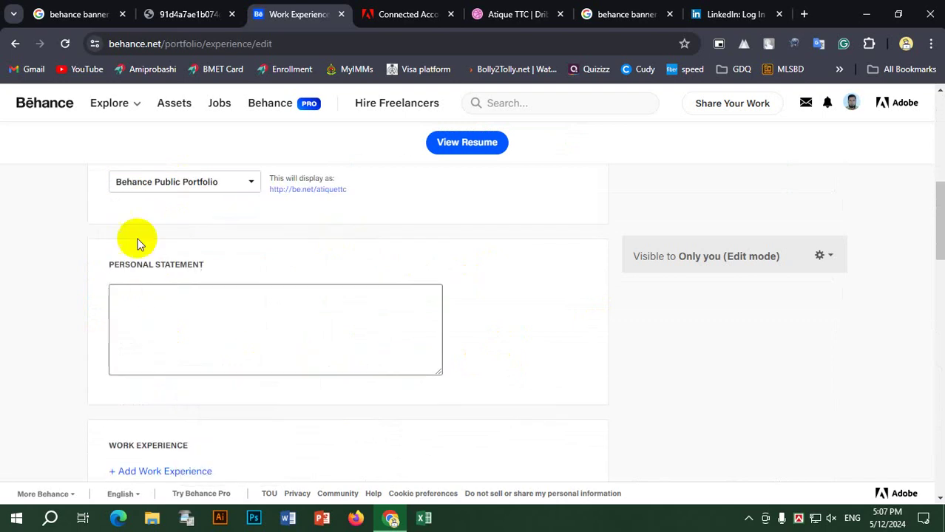
pyautogui.click(199, 332)
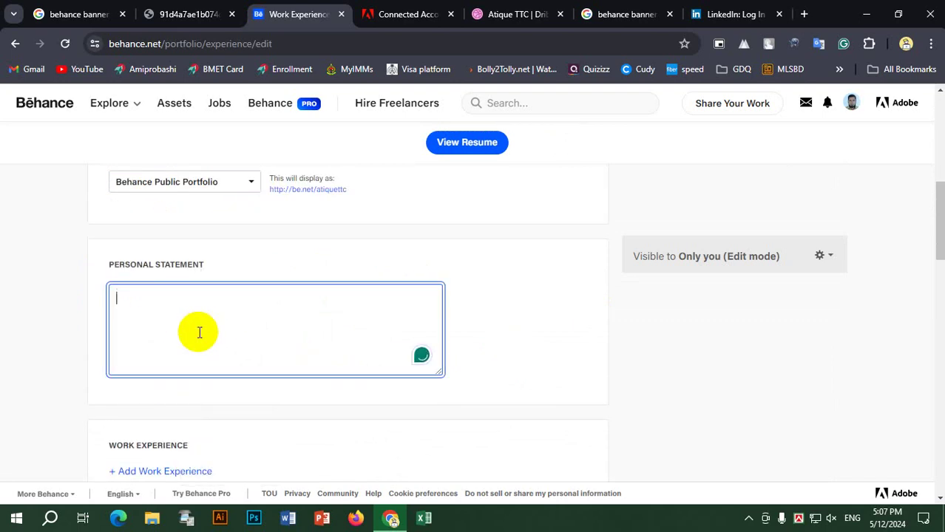
pyautogui.scroll(-5, 200, 333)
pyautogui.scroll(10, 200, 337)
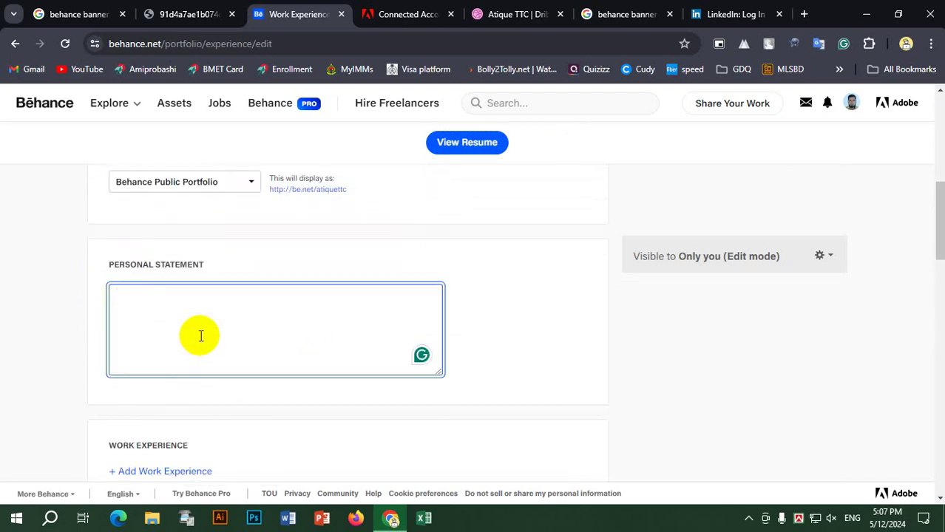
pyautogui.click(201, 338)
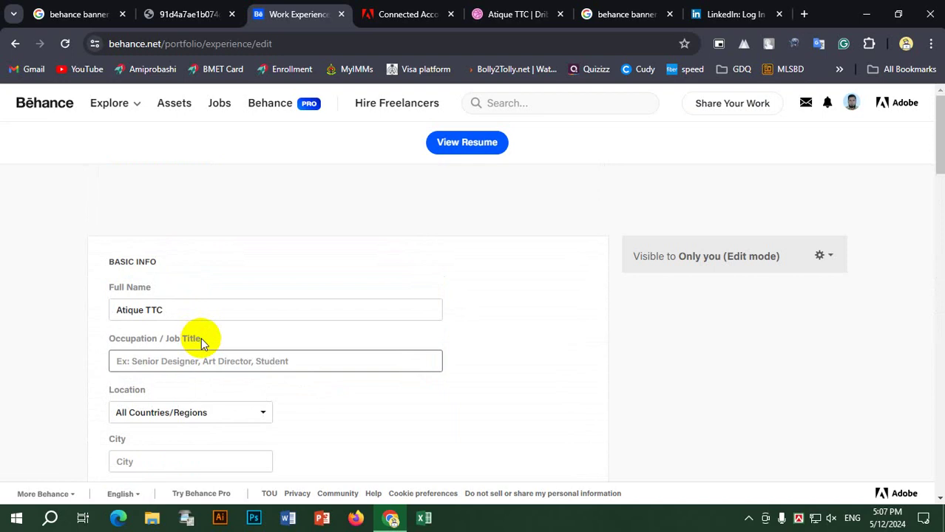
pyautogui.scroll(-8, 201, 338)
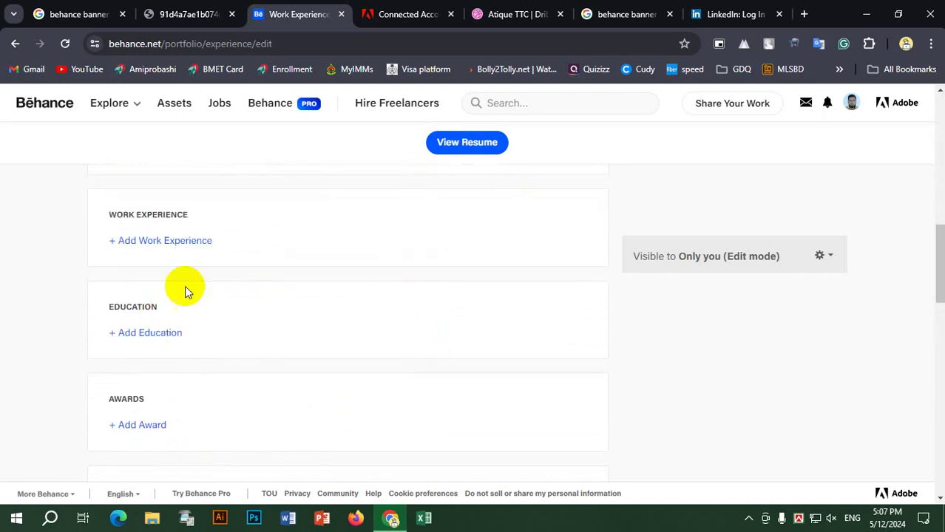
pyautogui.scroll(2, 137, 290)
pyautogui.scroll(-2, 158, 270)
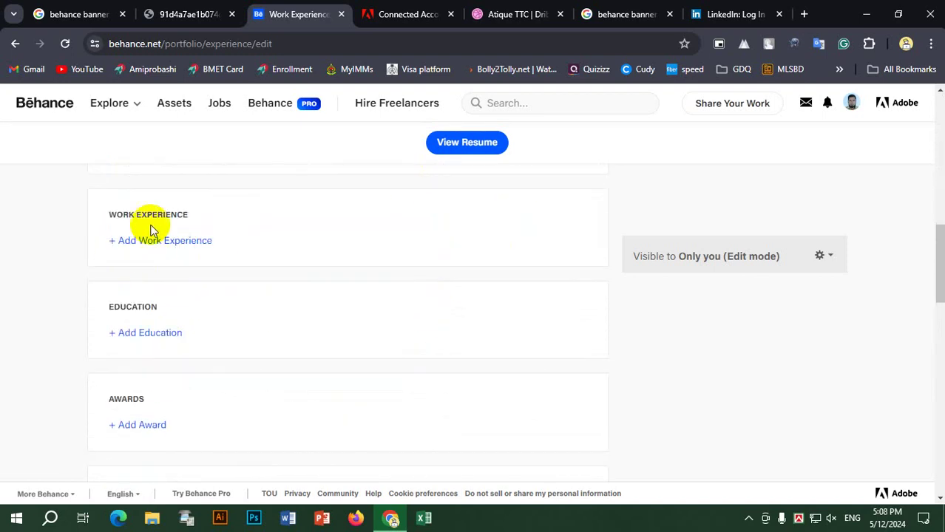
# Add an education entry to the resume with National University Of Bangladesh as the school
pyautogui.click(164, 334)
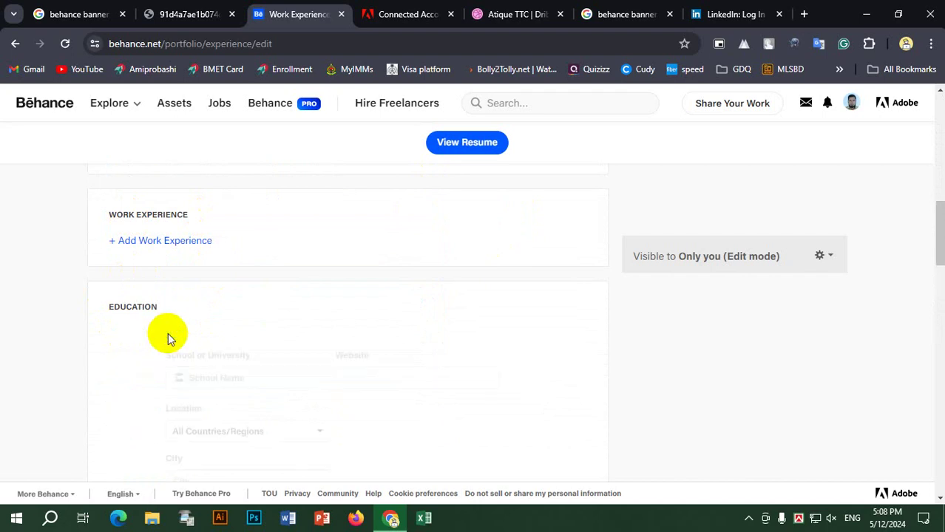
pyautogui.scroll(-3, 255, 280)
pyautogui.scroll(3, 259, 323)
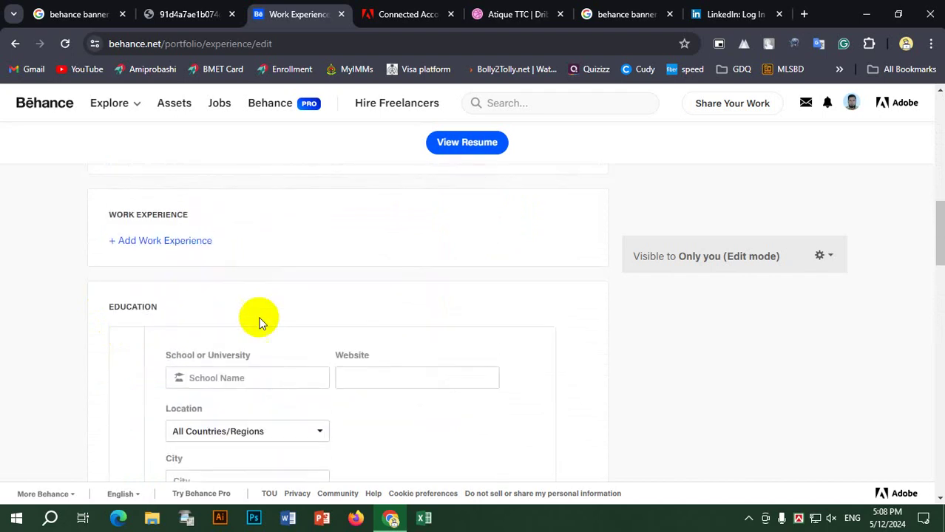
pyautogui.click(271, 375)
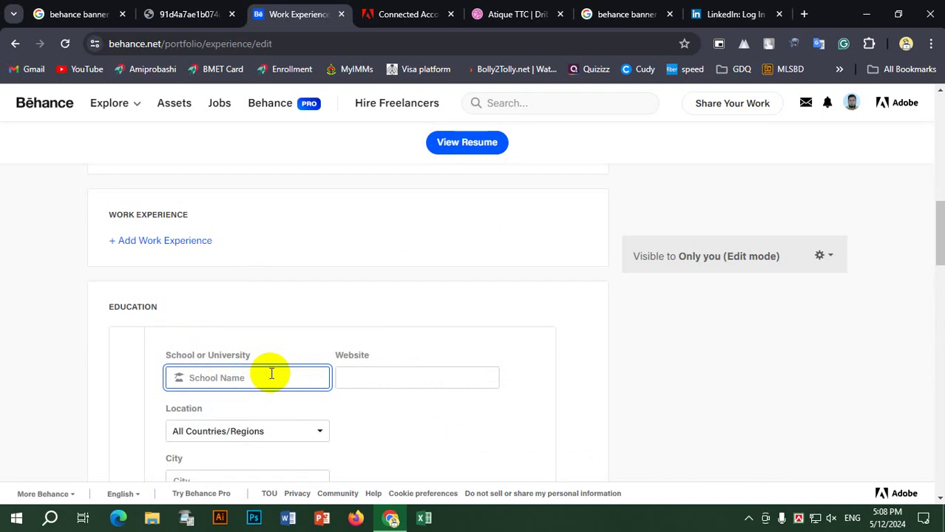
pyautogui.write('nati')
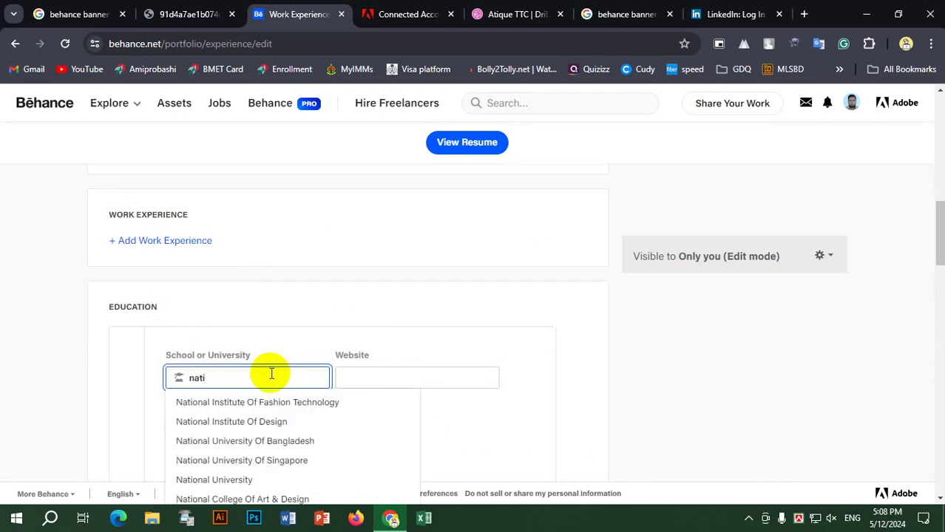
pyautogui.write('onal university')
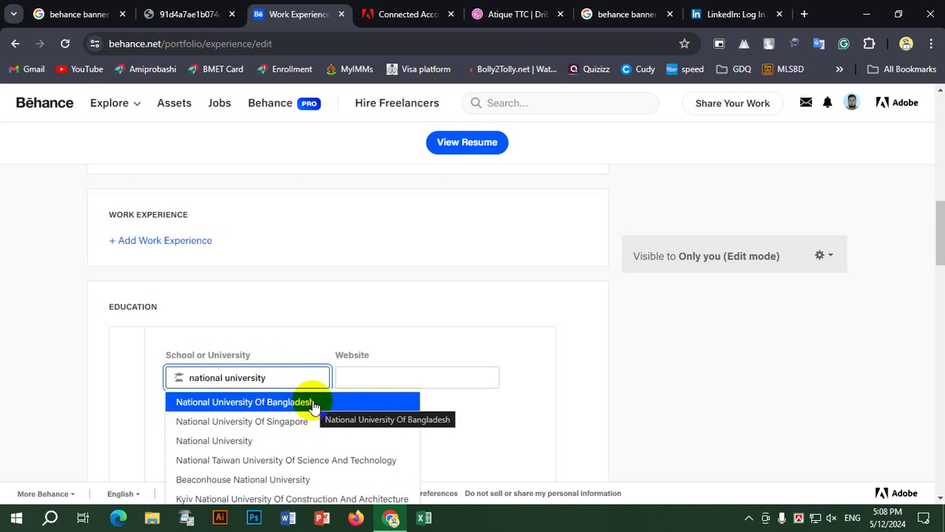
pyautogui.click(313, 406)
# Examine the education entry's website, location, city, degree, date and details fields
pyautogui.click(417, 378)
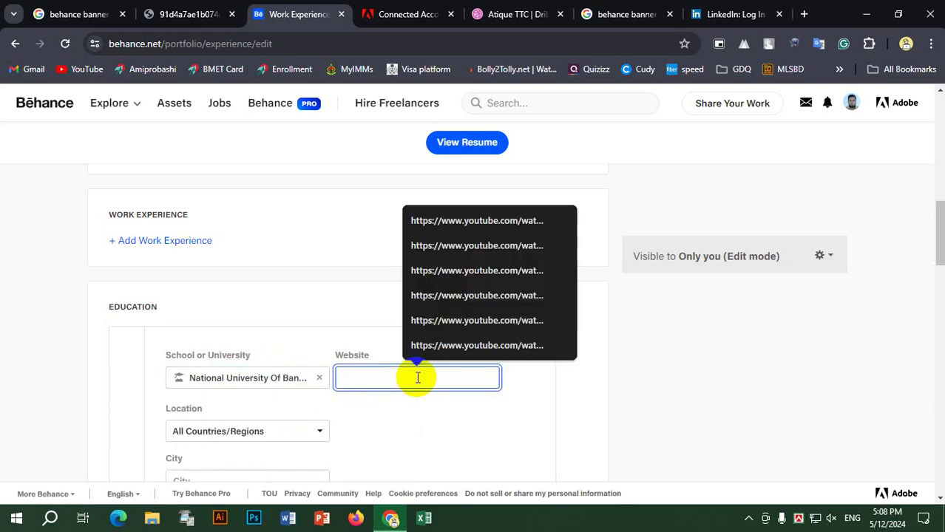
pyautogui.scroll(-3, 417, 378)
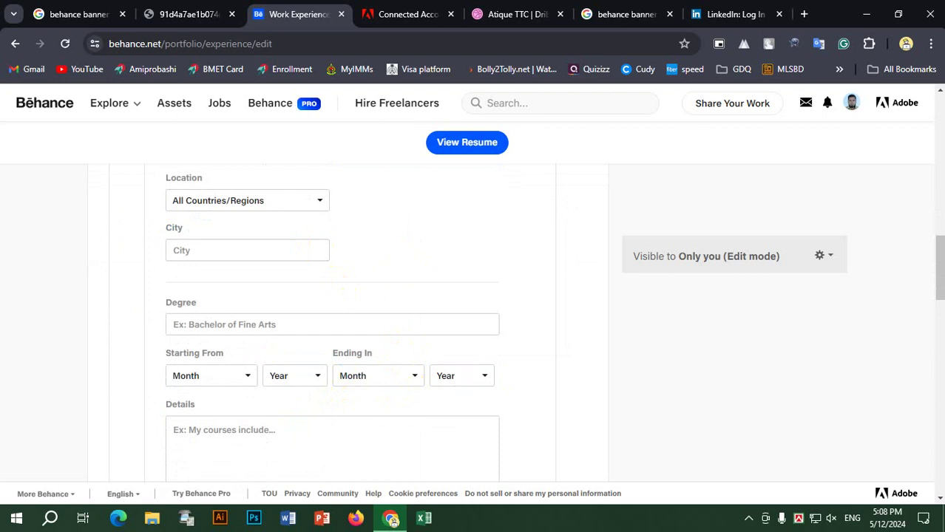
pyautogui.click(264, 249)
pyautogui.scroll(3, 266, 255)
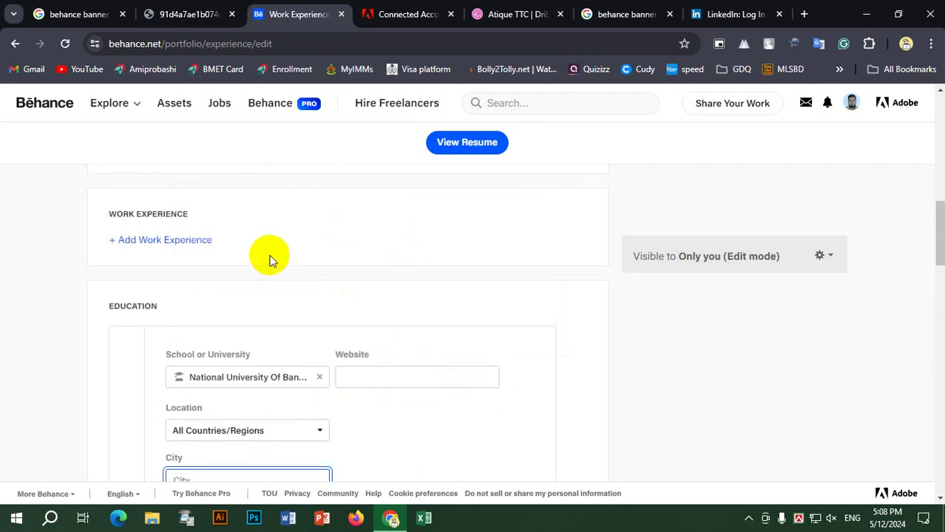
pyautogui.scroll(-3, 338, 405)
pyautogui.click(270, 201)
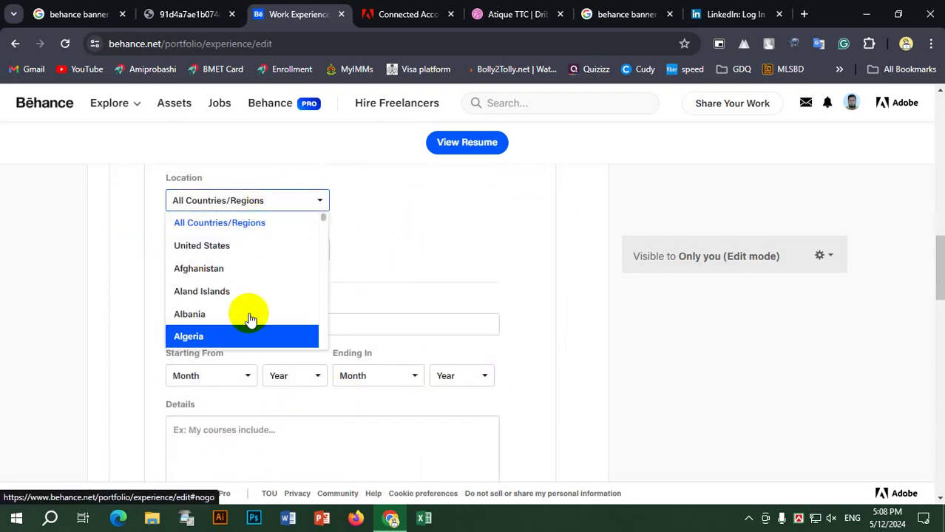
pyautogui.click(398, 272)
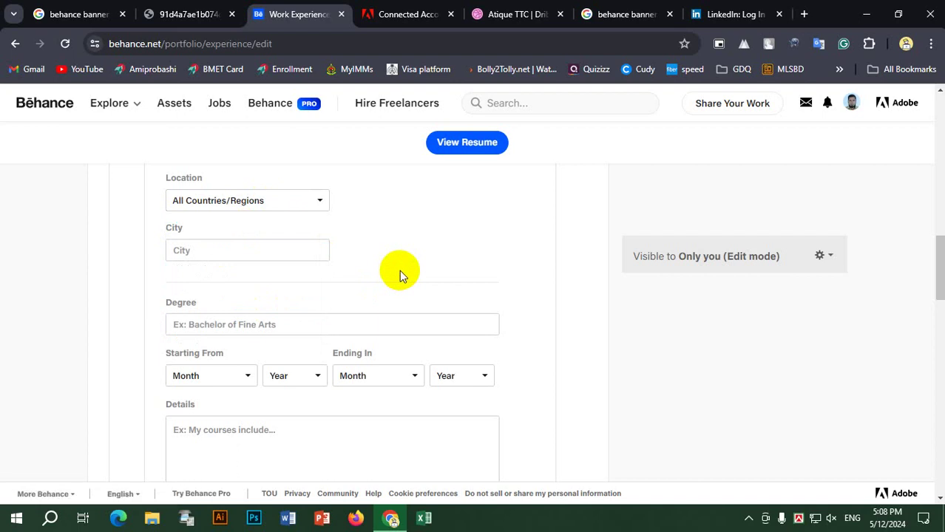
pyautogui.scroll(-3, 399, 270)
pyautogui.scroll(3, 227, 256)
pyautogui.click(235, 324)
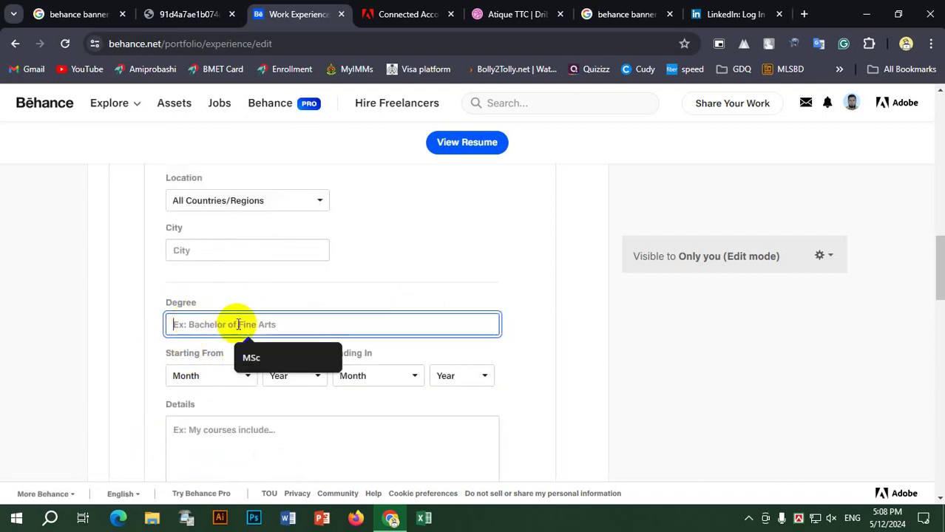
# Set the degree of the education entry to MSc
pyautogui.click(255, 357)
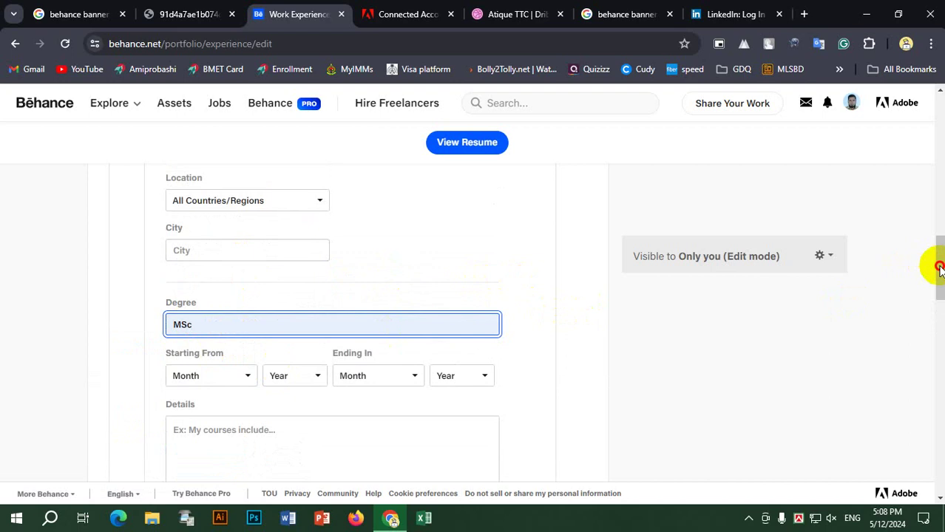
pyautogui.moveTo(931, 270); pyautogui.dragTo(936, 294)
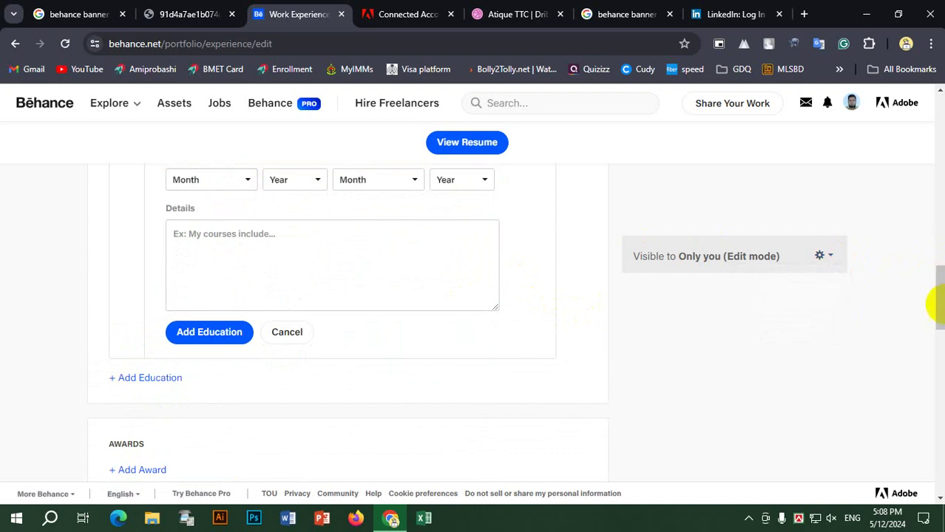
pyautogui.moveTo(939, 308); pyautogui.dragTo(903, 291)
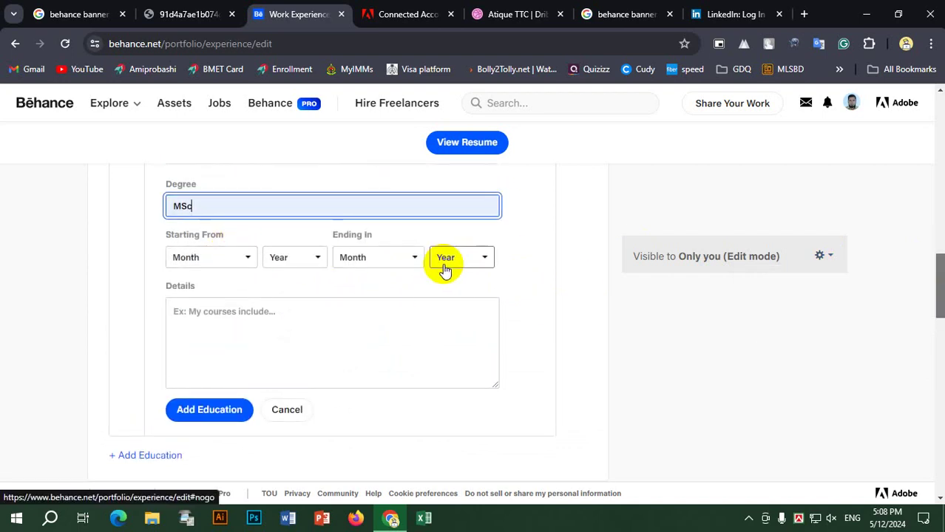
# Set the education entry's period from January 2020 to January 2024 and activate its empty details field
pyautogui.click(210, 263)
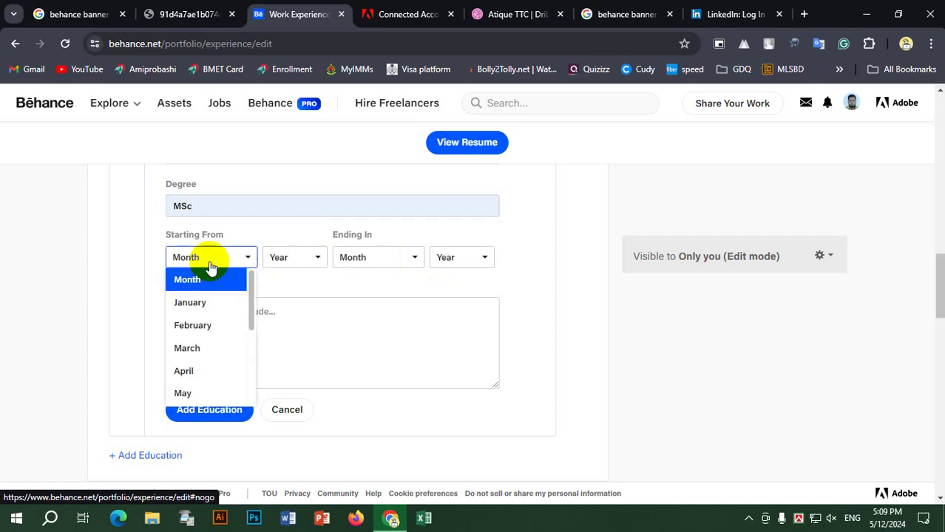
pyautogui.click(213, 300)
pyautogui.click(285, 268)
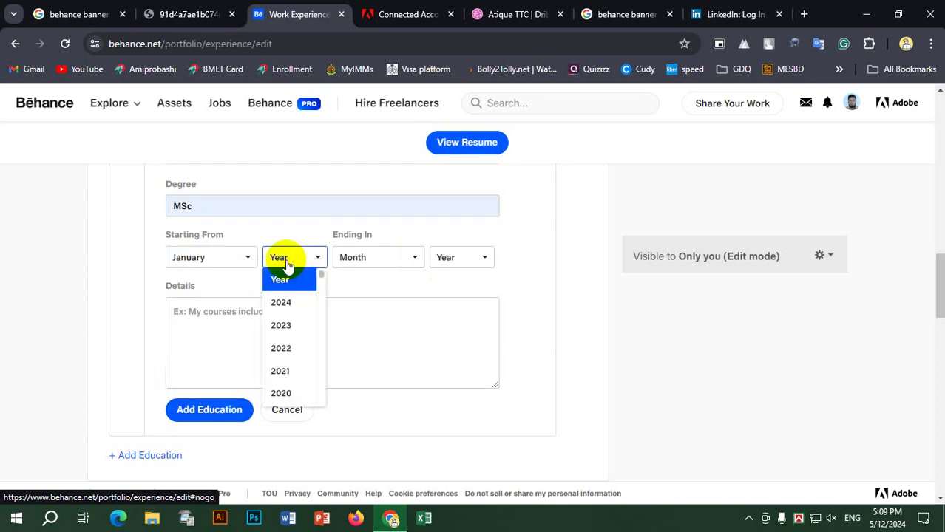
pyautogui.click(295, 395)
pyautogui.click(388, 260)
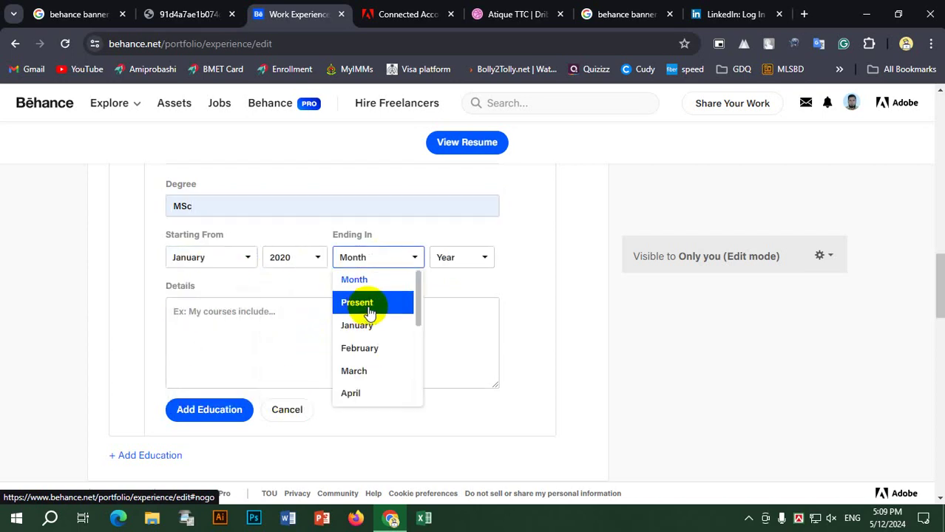
pyautogui.click(369, 326)
pyautogui.click(458, 261)
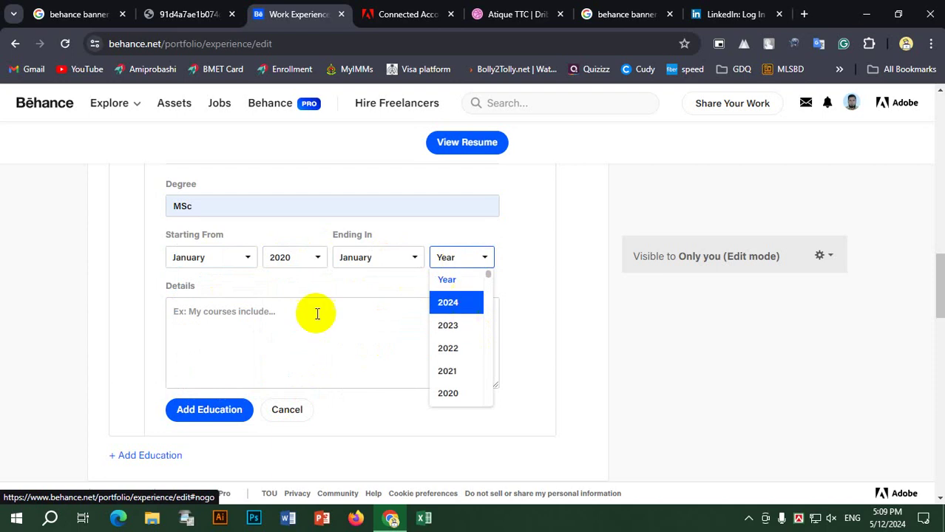
pyautogui.press('Return')
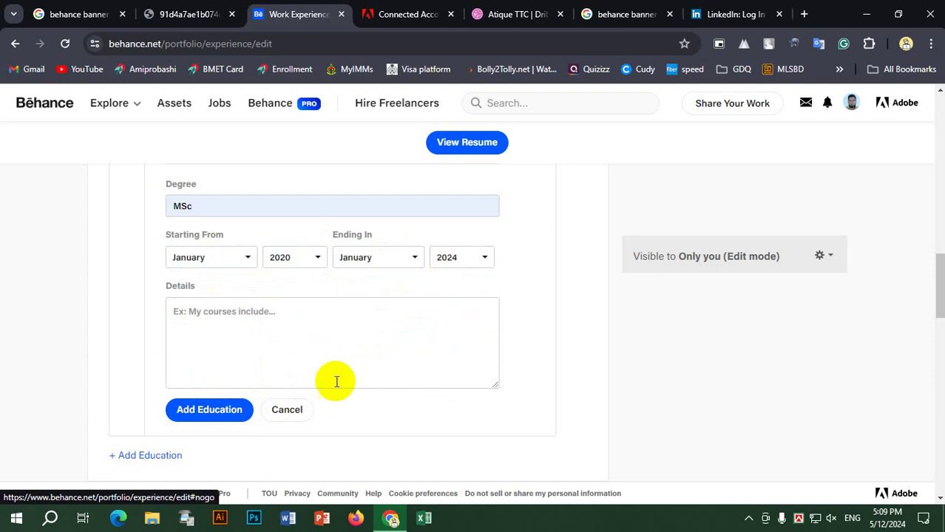
pyautogui.click(279, 327)
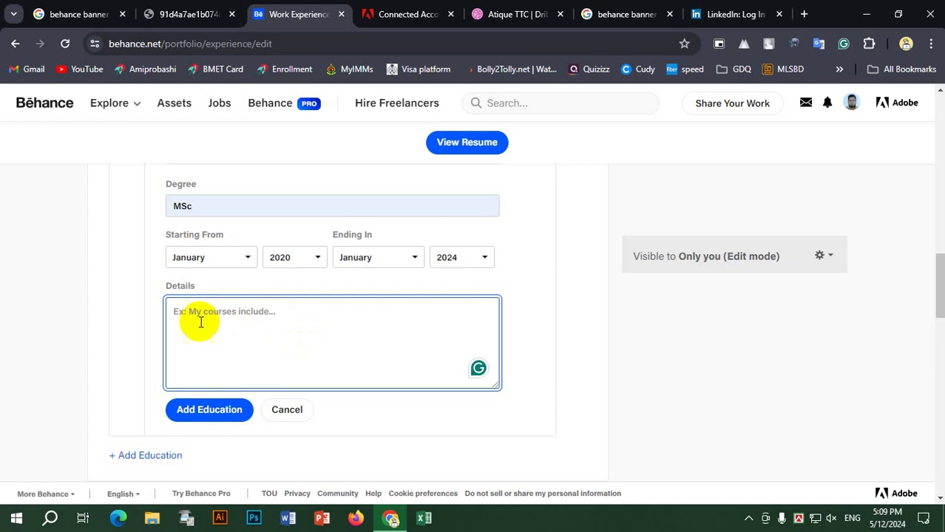
pyautogui.click(344, 372)
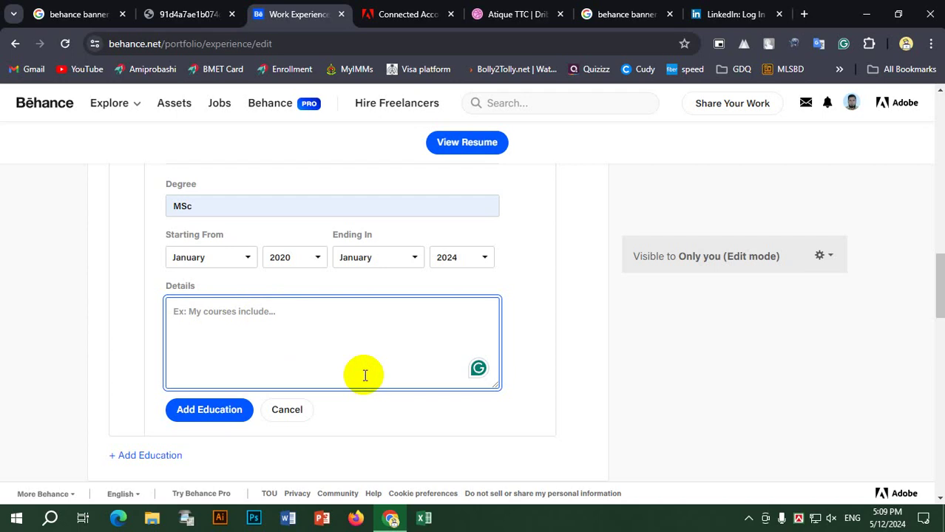
# Start a new award entry on the resume and try to enter Naogaon TTC as the award organization
pyautogui.scroll(-3, 175, 324)
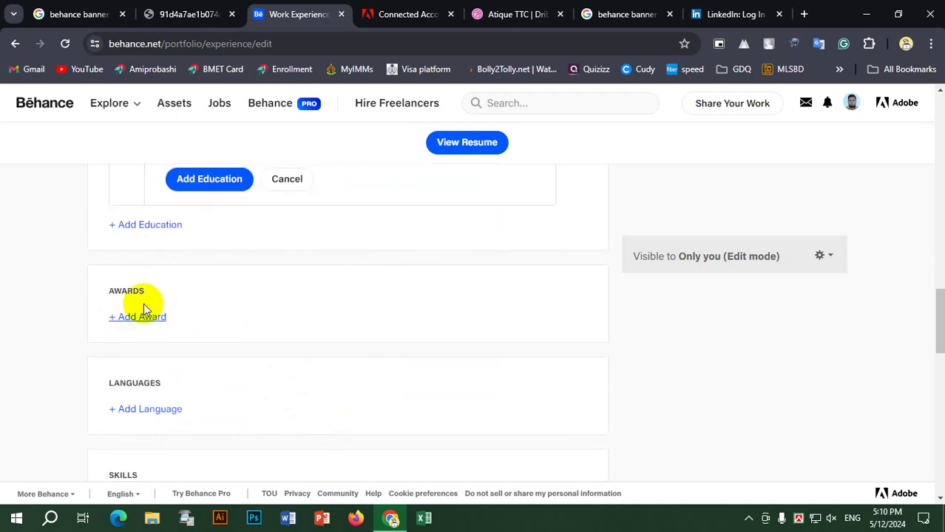
pyautogui.click(144, 316)
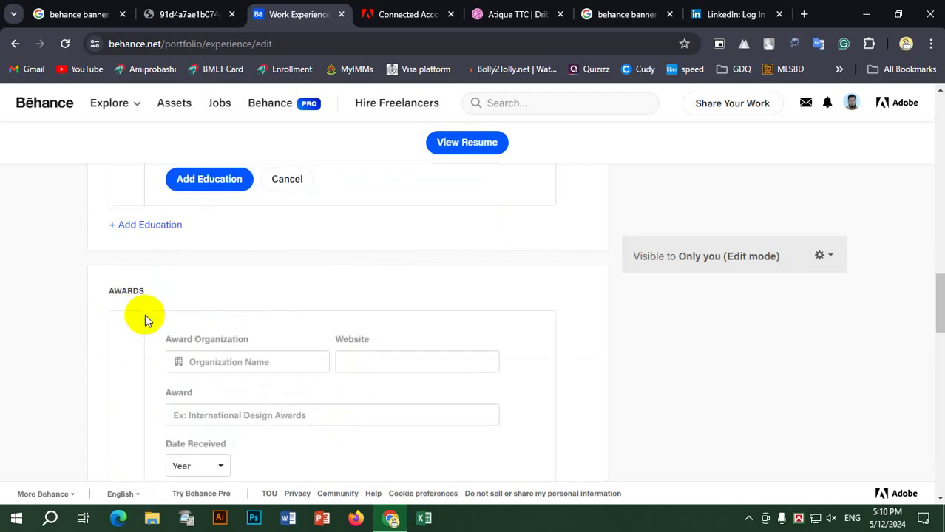
pyautogui.click(284, 361)
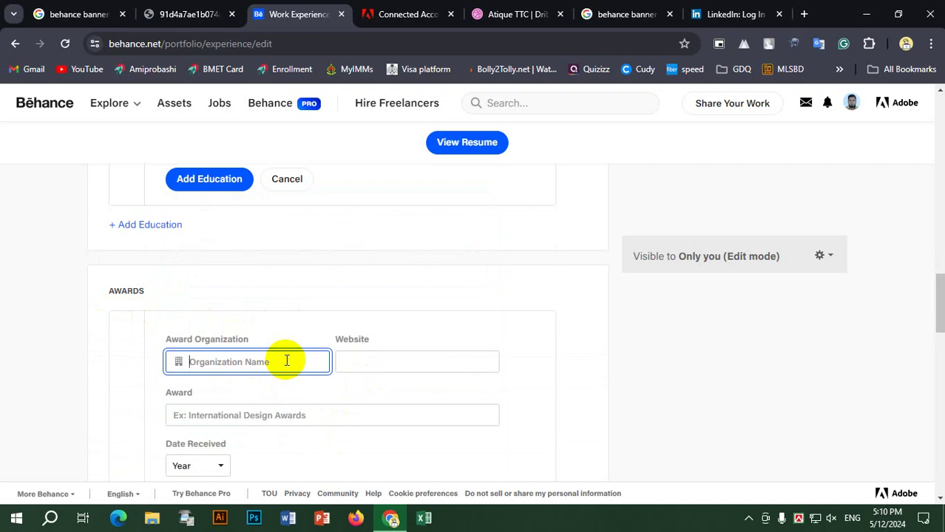
pyautogui.write('Naogaon')
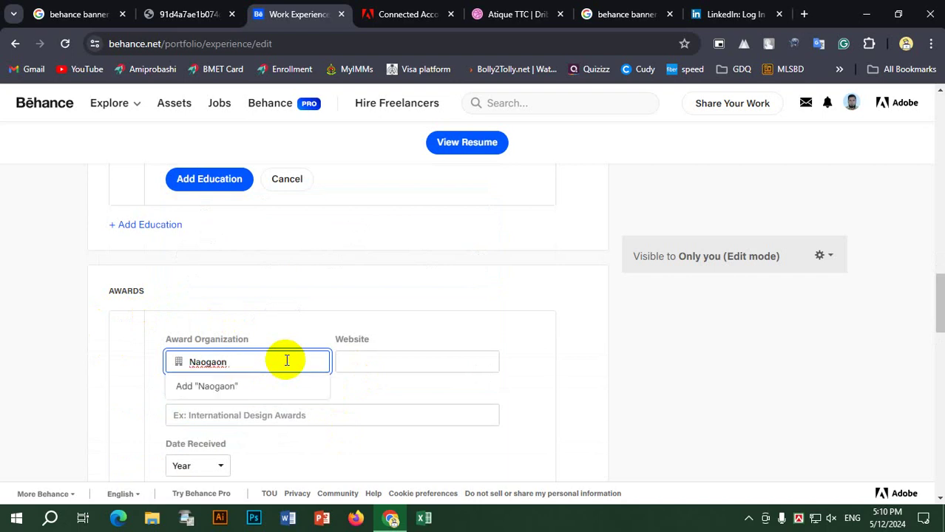
pyautogui.write(' TTC')
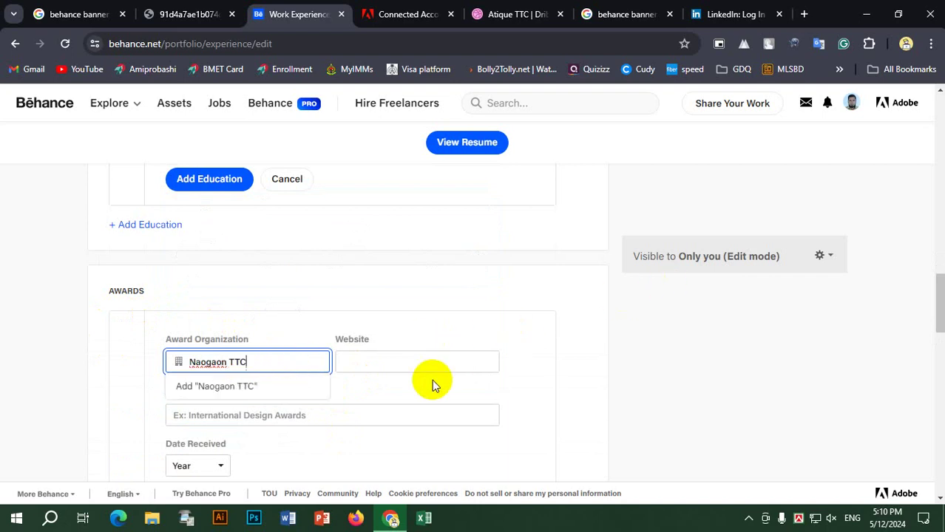
pyautogui.click(429, 361)
pyautogui.click(538, 366)
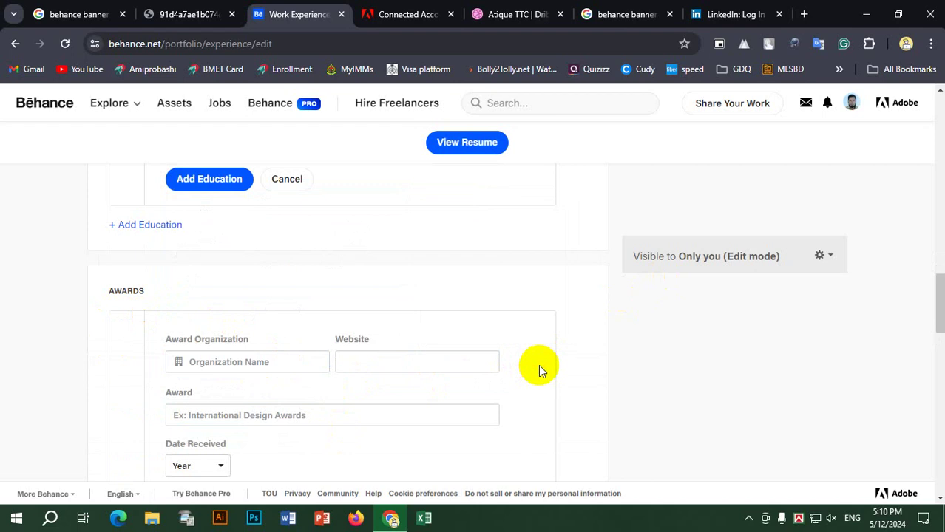
# Enter "Freelancing with Graphic design" as the award's title
pyautogui.scroll(-3, 270, 267)
pyautogui.scroll(3, 354, 317)
pyautogui.click(221, 414)
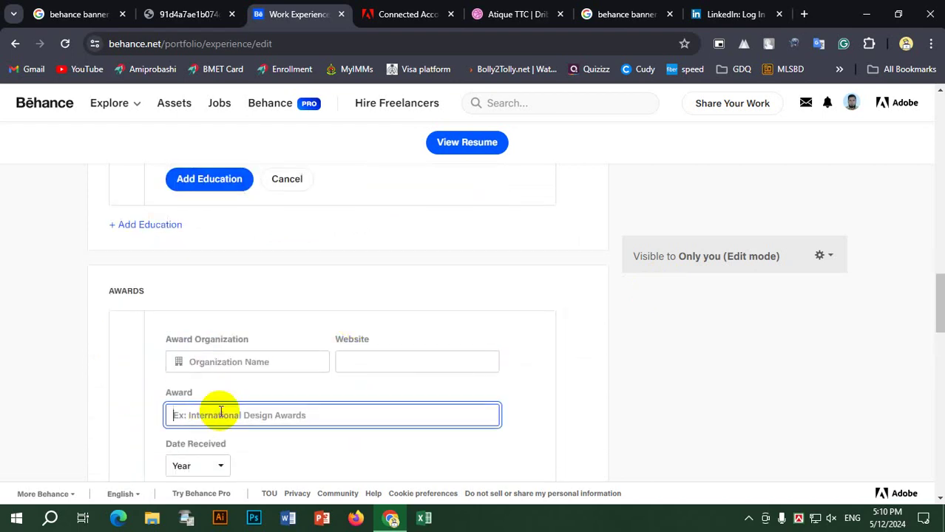
pyautogui.write('Freelan')
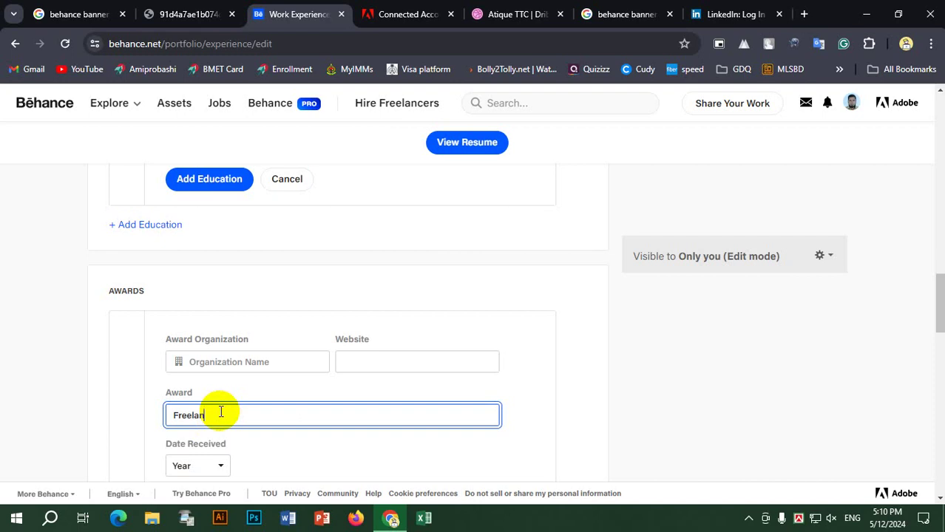
pyautogui.write('cing with Graphi')
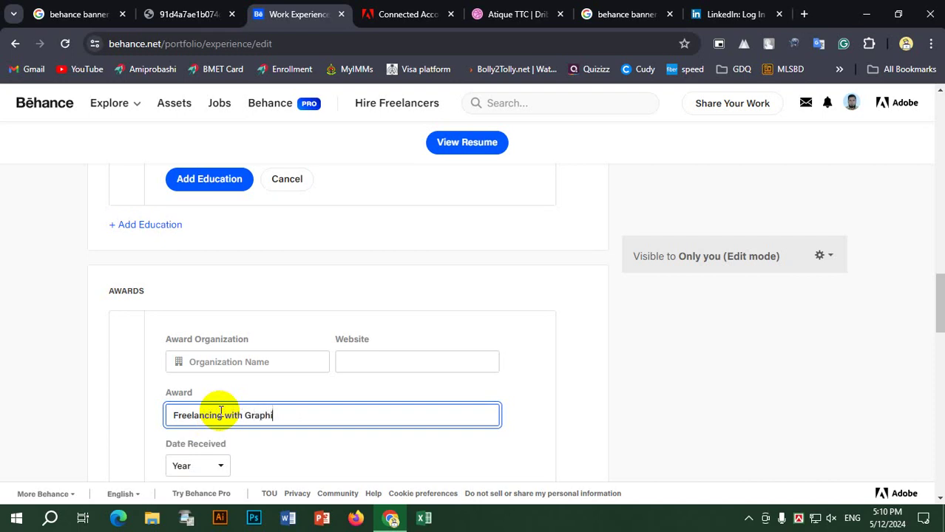
pyautogui.write('c design')
# Set the award's date received to 2023 and add the award to the resume
pyautogui.scroll(-3, 219, 415)
pyautogui.click(211, 236)
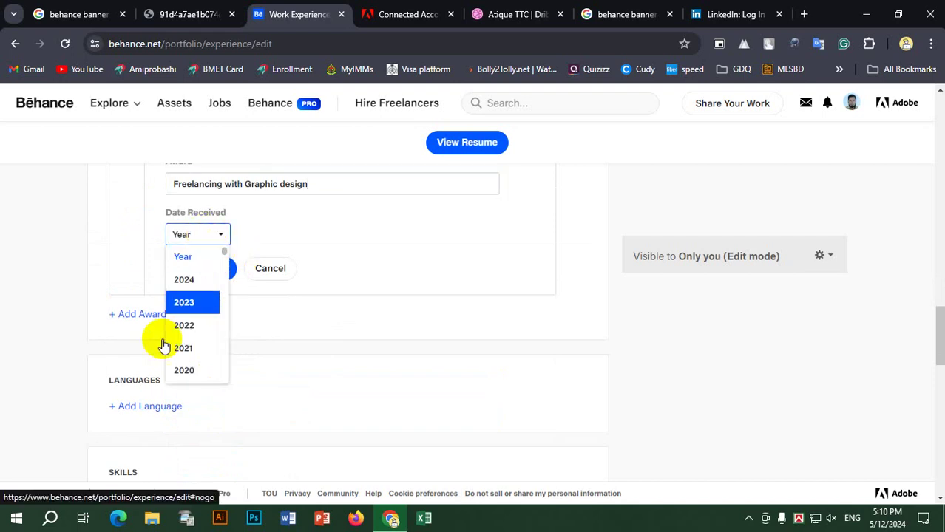
pyautogui.click(191, 309)
pyautogui.click(199, 269)
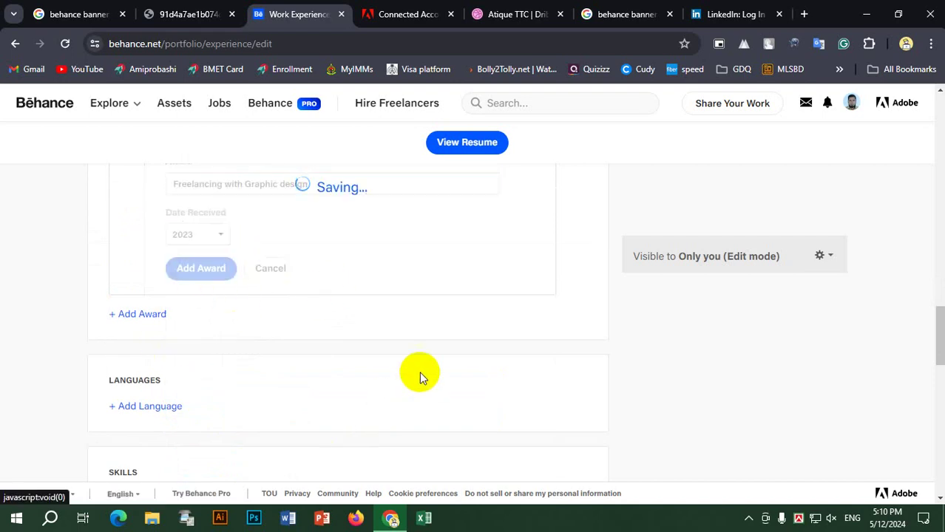
pyautogui.scroll(-5, 437, 367)
pyautogui.scroll(5, 259, 326)
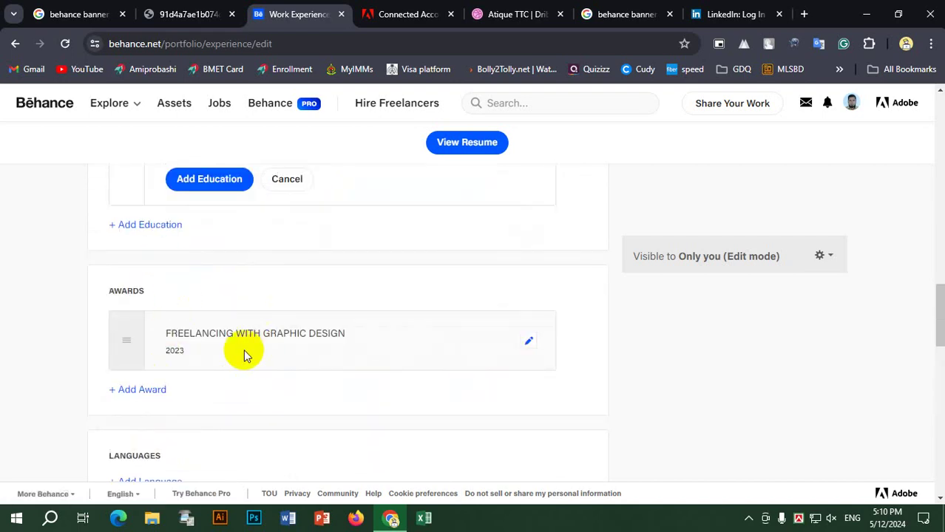
# Cancel the unsaved education entry for the MSc degree
pyautogui.scroll(3, 307, 361)
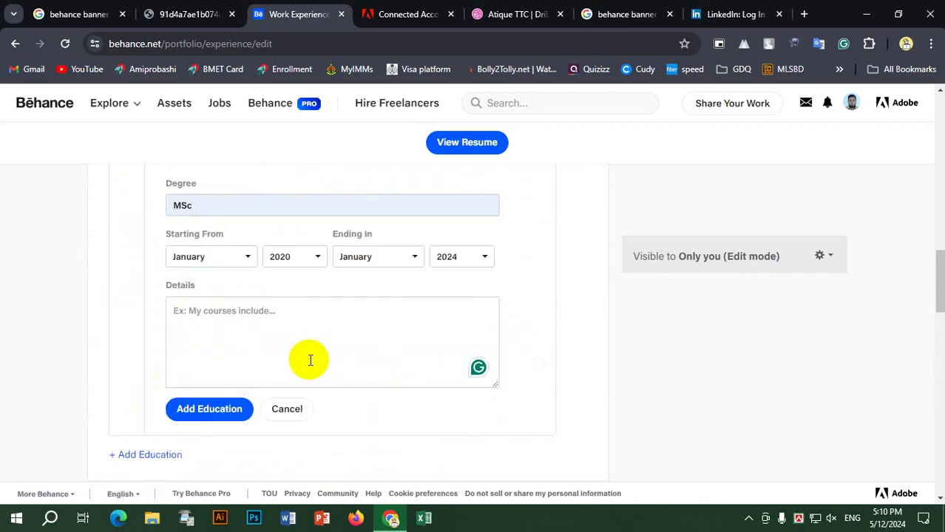
pyautogui.scroll(3, 331, 293)
pyautogui.scroll(-6, 303, 344)
pyautogui.scroll(4, 302, 308)
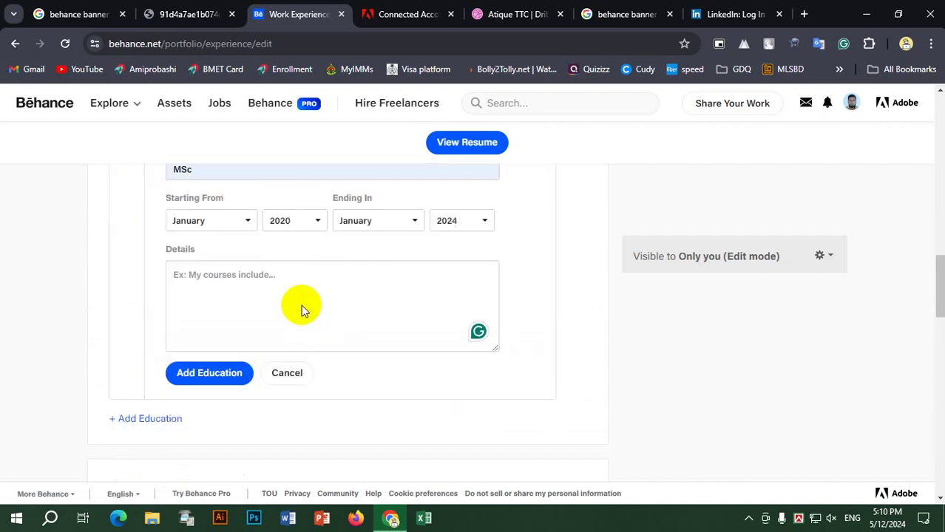
pyautogui.click(289, 406)
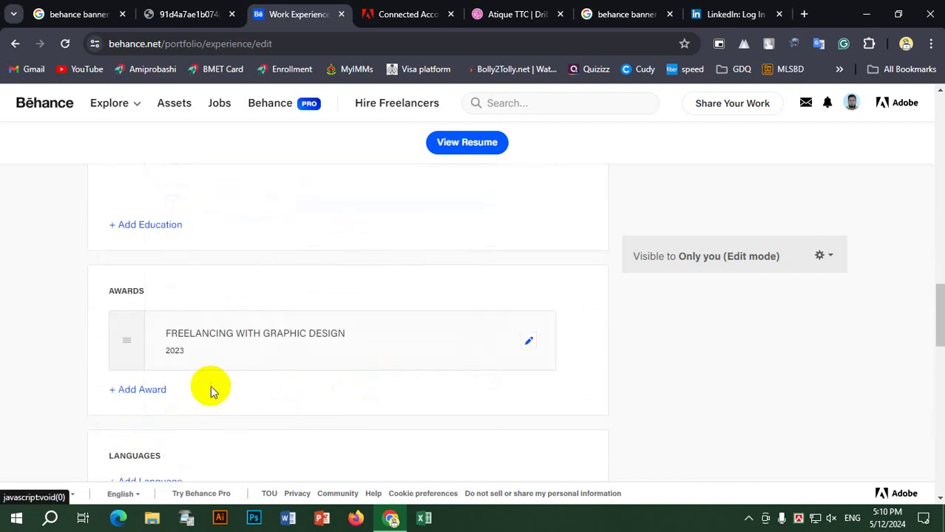
# Add English to the resume's languages with the proficiency level Fluent
pyautogui.scroll(-3, 210, 355)
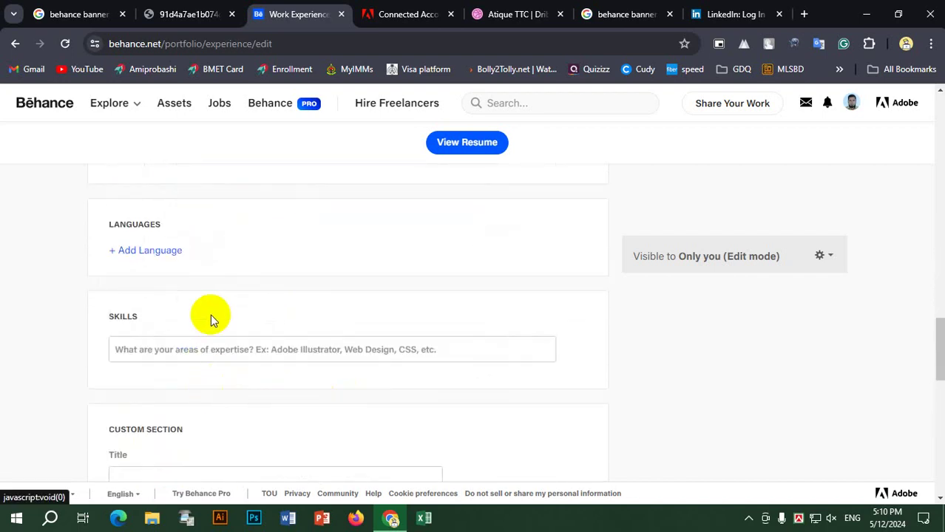
pyautogui.click(164, 252)
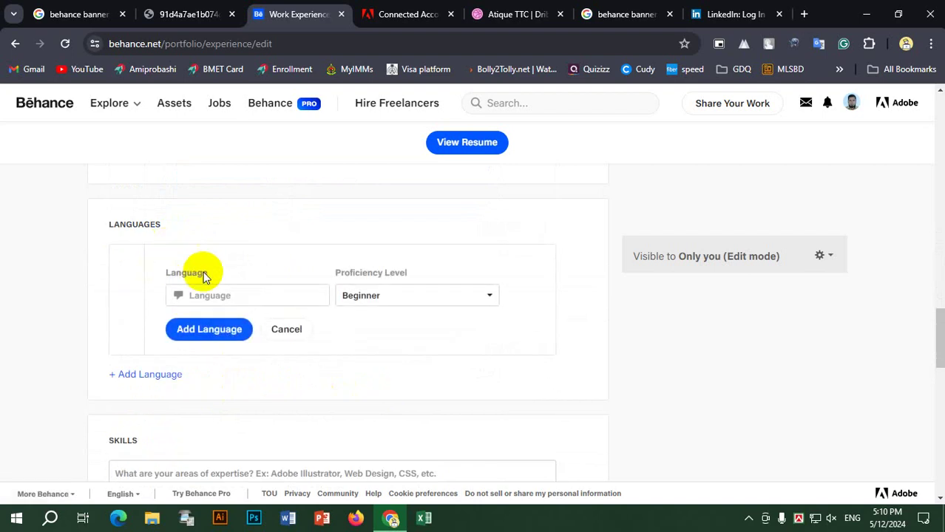
pyautogui.click(248, 298)
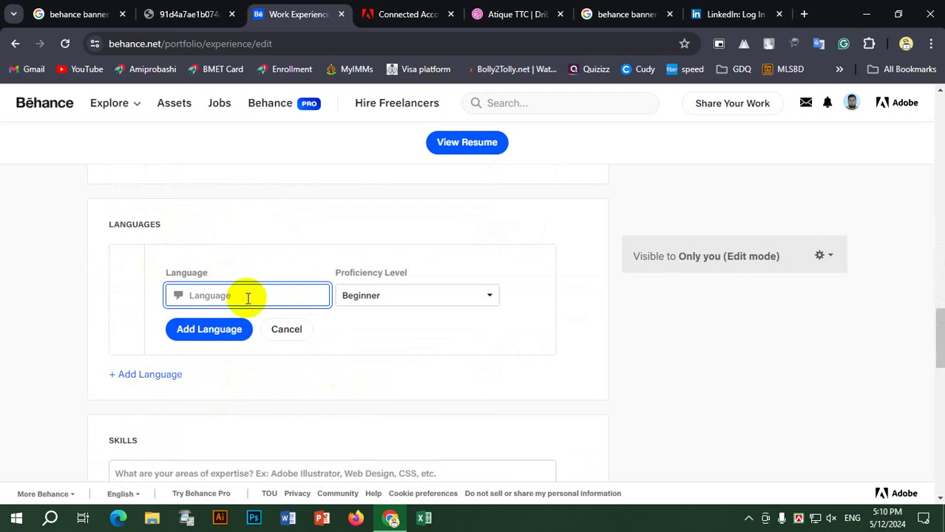
pyautogui.write('English')
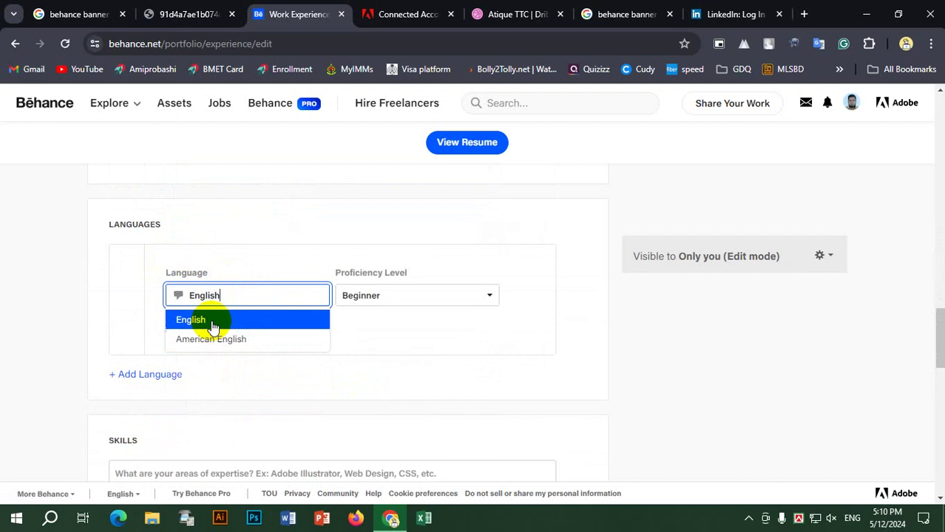
pyautogui.click(216, 321)
pyautogui.click(361, 308)
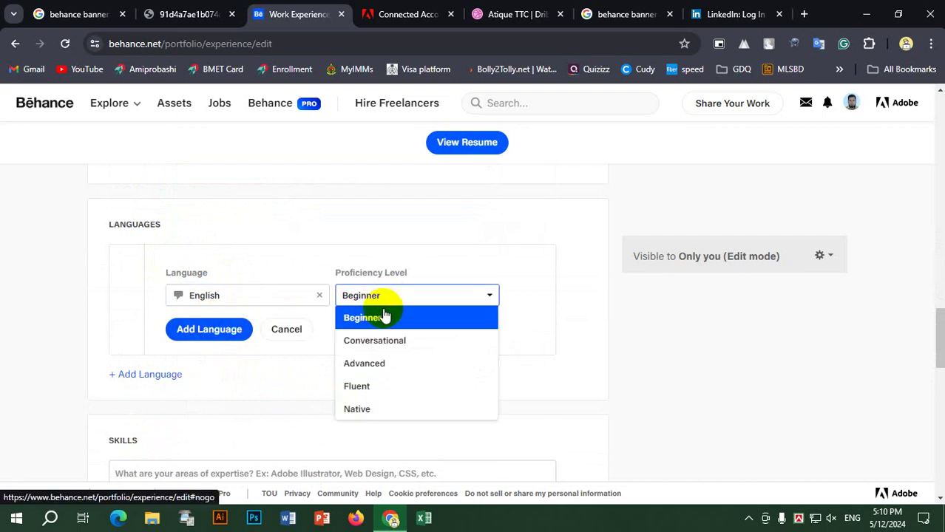
pyautogui.click(392, 387)
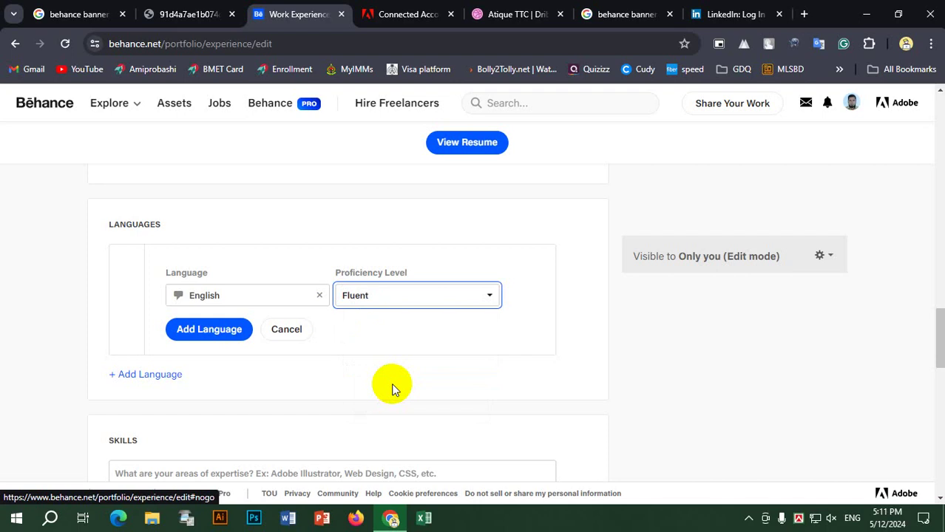
pyautogui.click(211, 330)
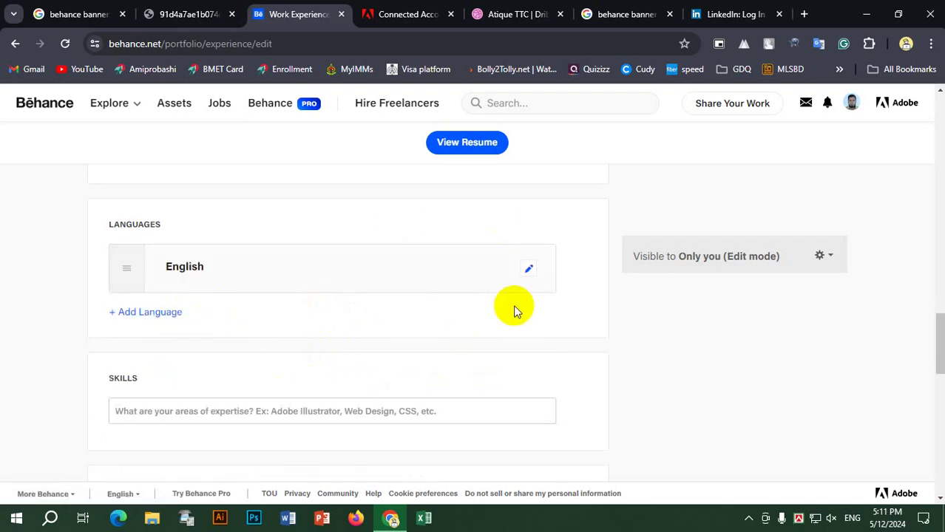
# Add Spanish to the resume's languages with the proficiency level Beginner
pyautogui.click(153, 316)
pyautogui.click(237, 355)
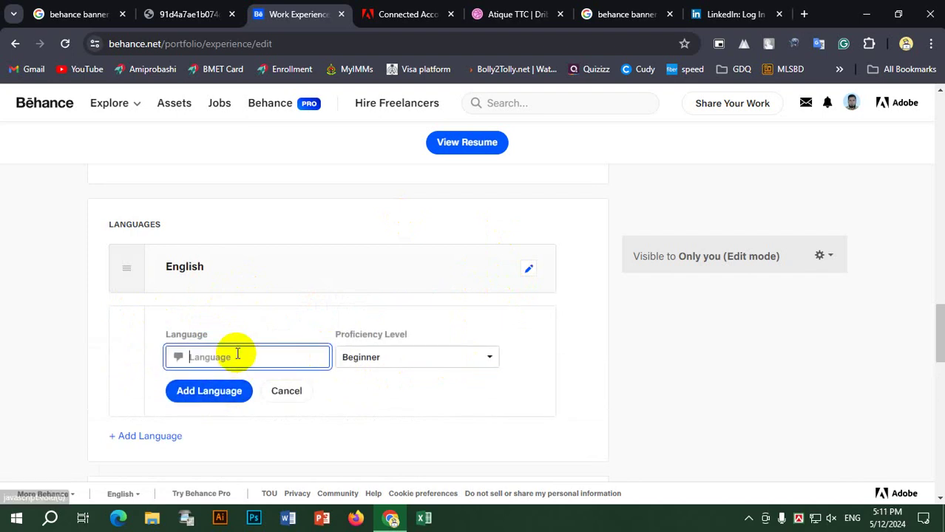
pyautogui.write('Spanish')
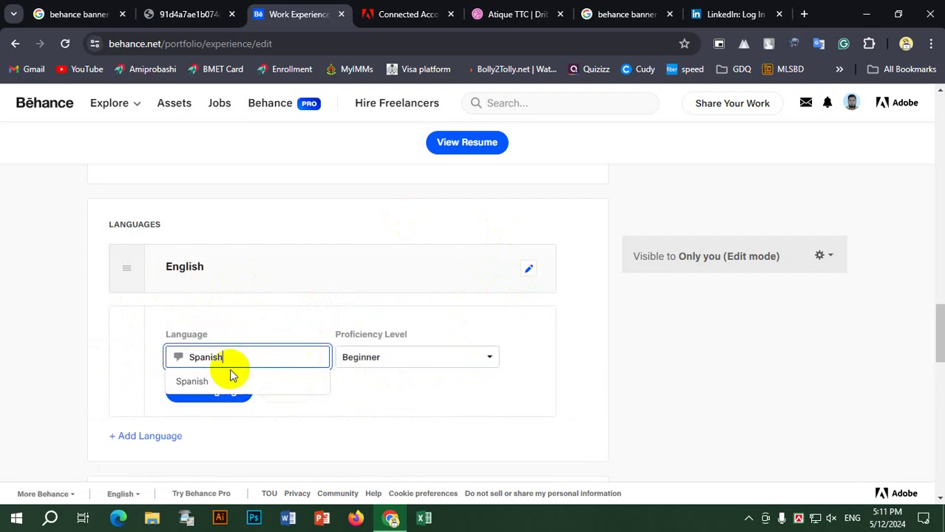
pyautogui.click(198, 382)
pyautogui.click(360, 362)
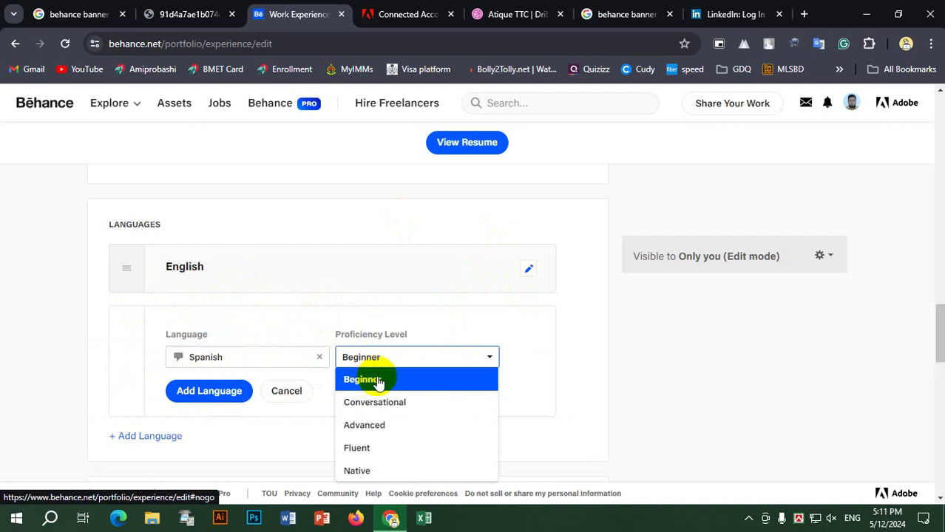
pyautogui.click(376, 379)
pyautogui.click(212, 391)
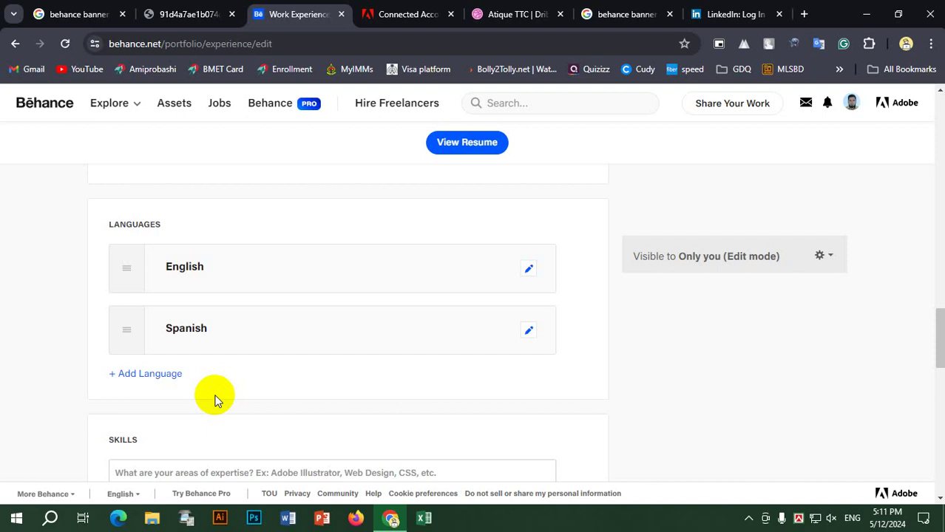
# Add "Adobe Photoshop" and "adobe illustrator" to the resume's skills
pyautogui.scroll(-3, 239, 356)
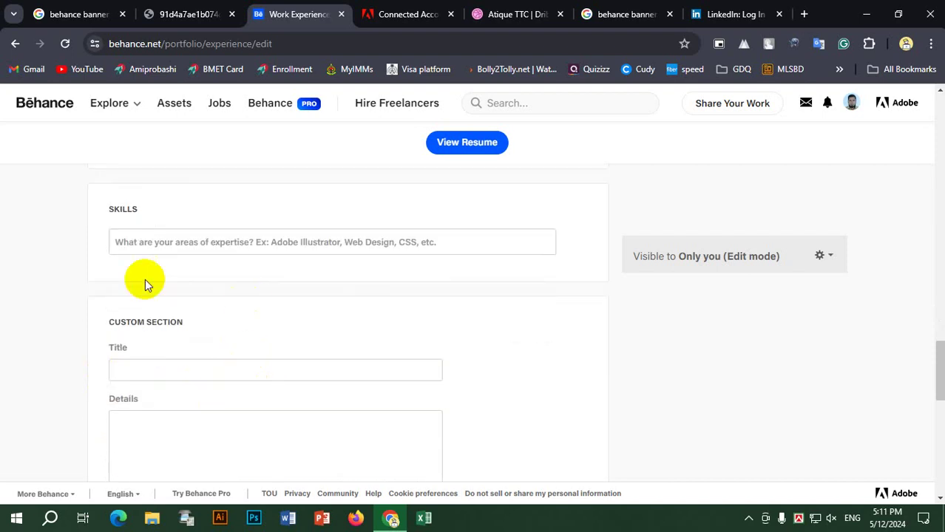
pyautogui.click(190, 249)
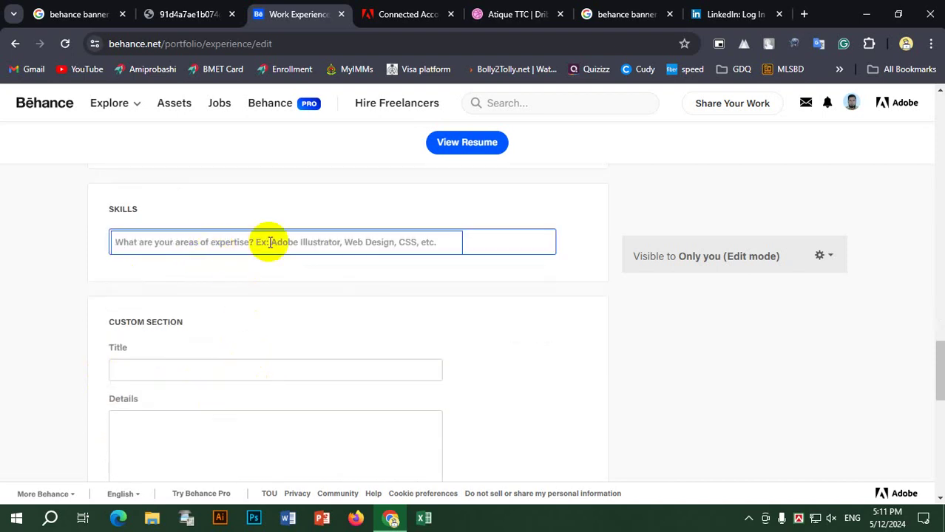
pyautogui.write('Ado')
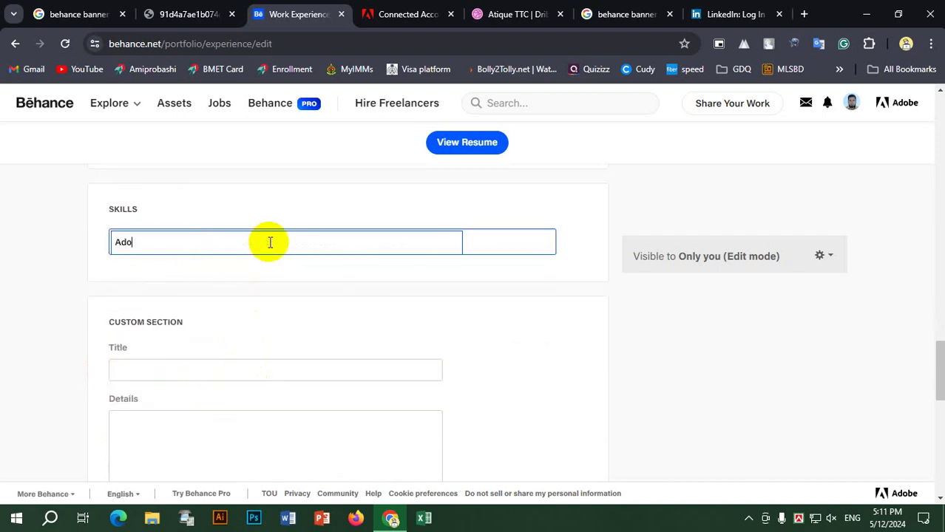
pyautogui.write('be Photoshop')
pyautogui.press('Return')
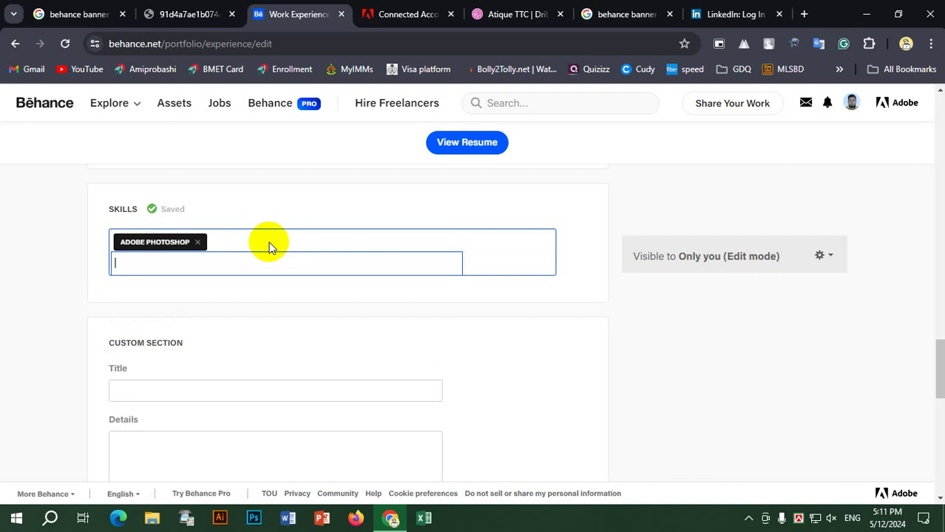
pyautogui.write('adobe illustrator')
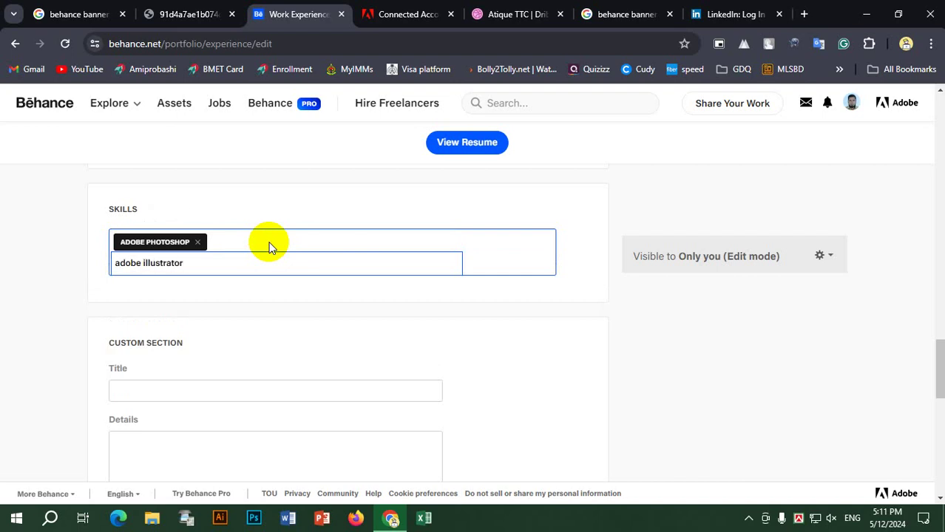
pyautogui.press('Return')
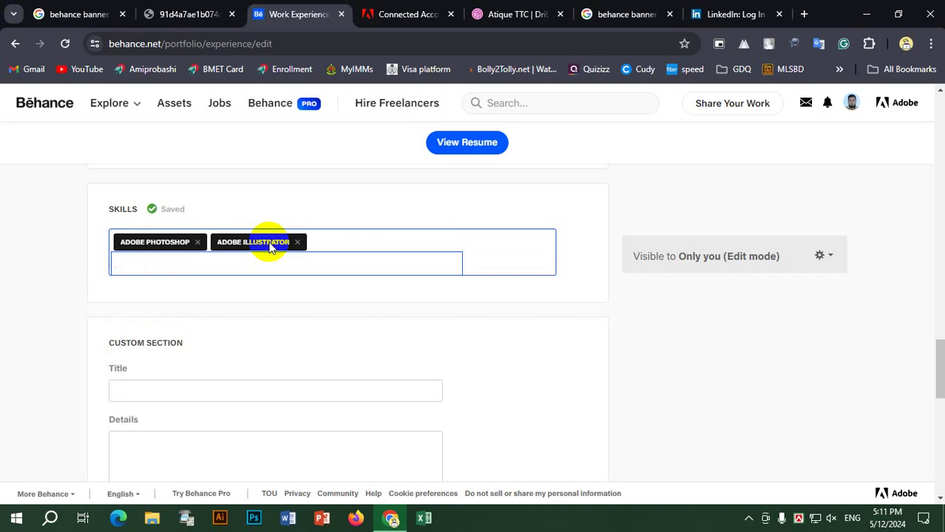
# Add "flyer design" and "brocher design" as further skills on the resume
pyautogui.write('flyer design')
pyautogui.press('Return')
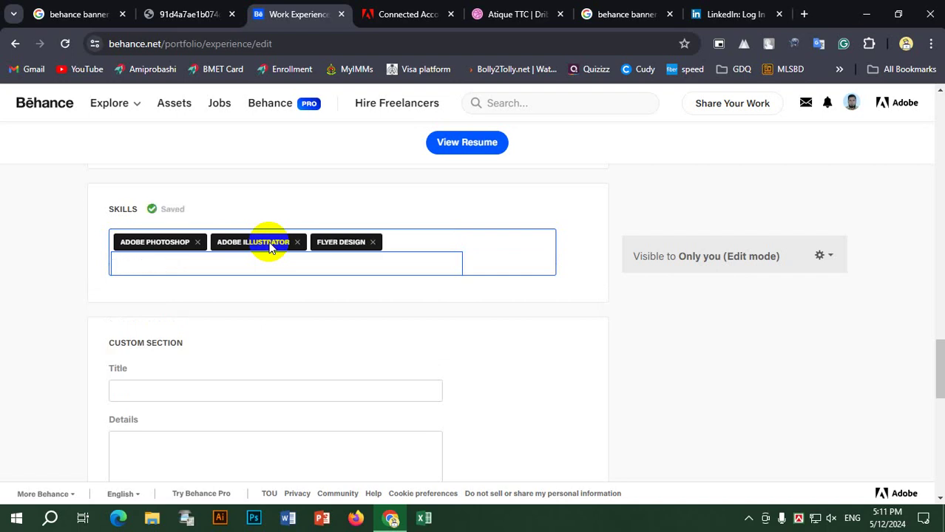
pyautogui.write('brocher de')
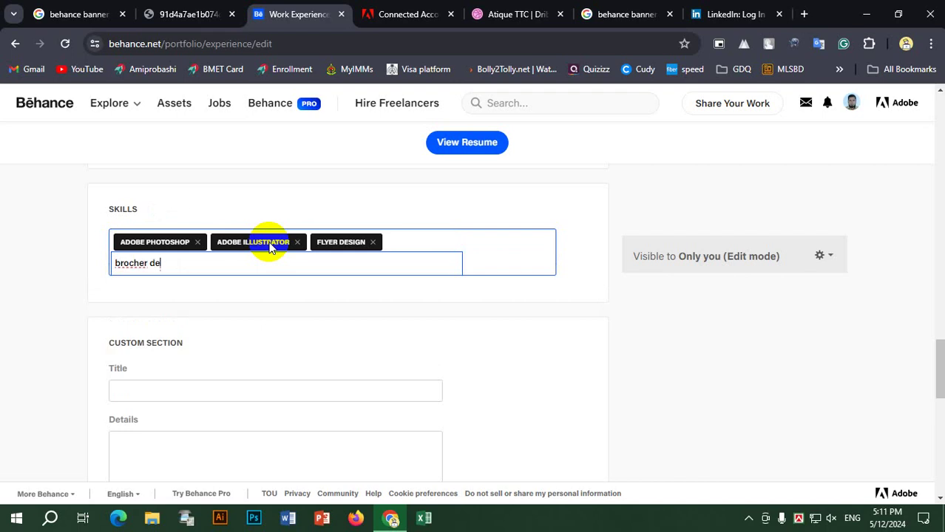
pyautogui.write('sign')
pyautogui.press('Return')
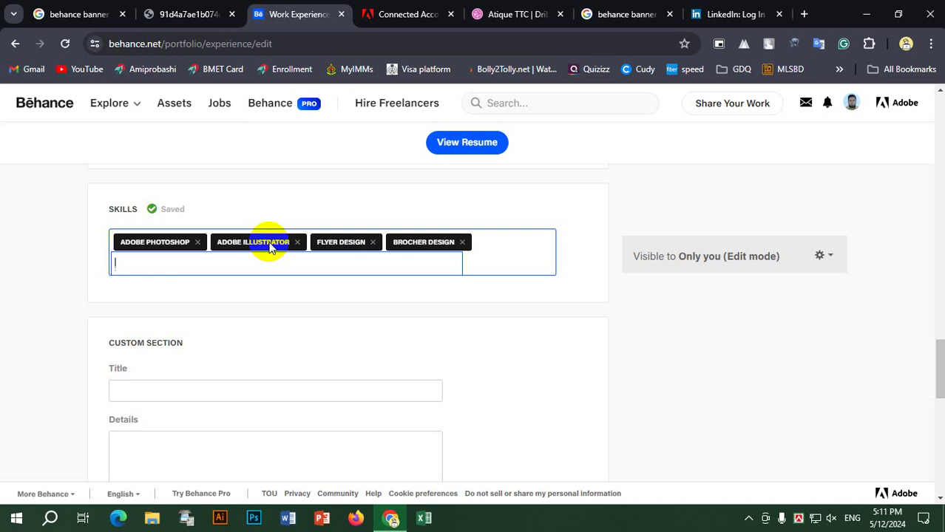
pyautogui.click(206, 311)
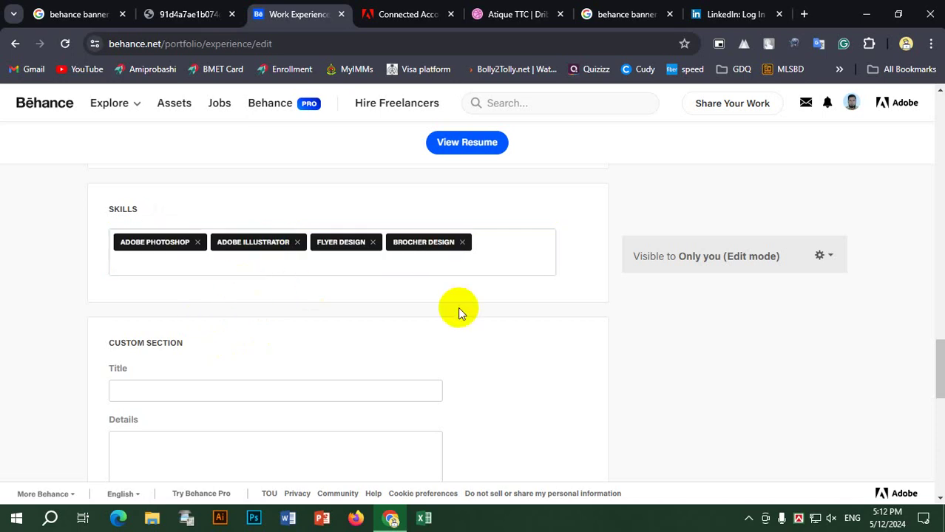
# Look over the title and details fields of the custom sections at the end of the resume form
pyautogui.click(210, 390)
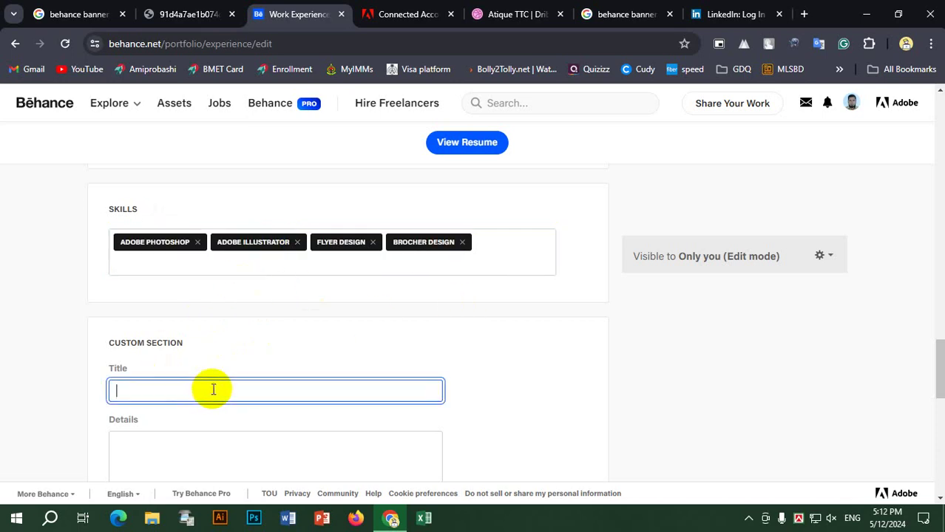
pyautogui.scroll(-3, 152, 209)
pyautogui.scroll(3, 192, 291)
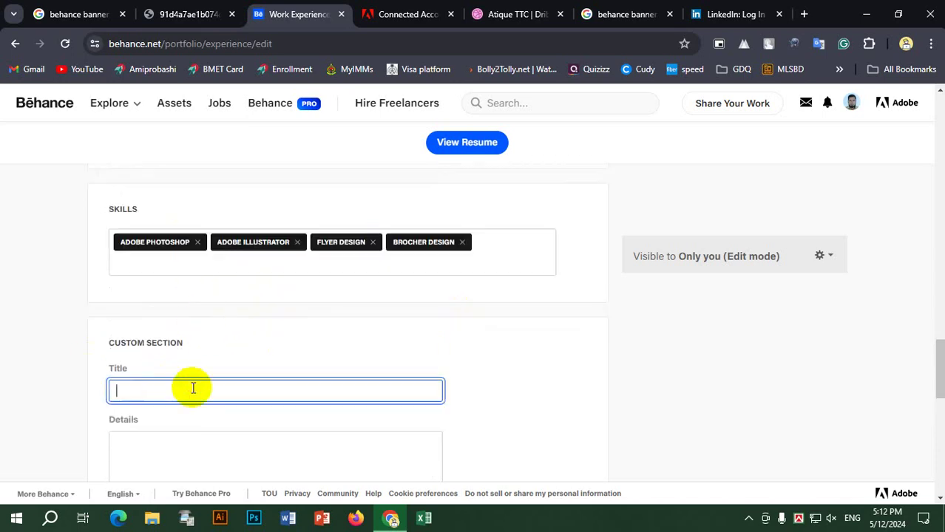
pyautogui.scroll(-3, 192, 386)
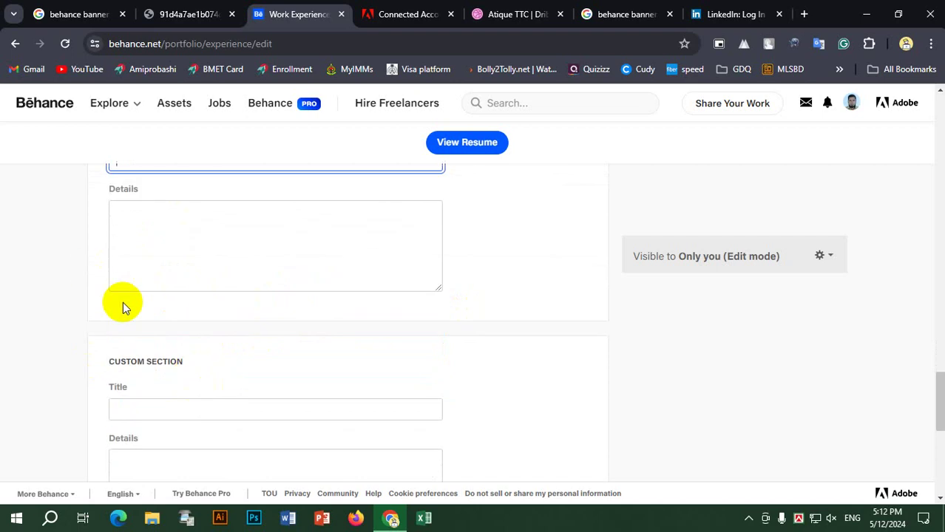
pyautogui.click(211, 411)
pyautogui.scroll(-3, 148, 332)
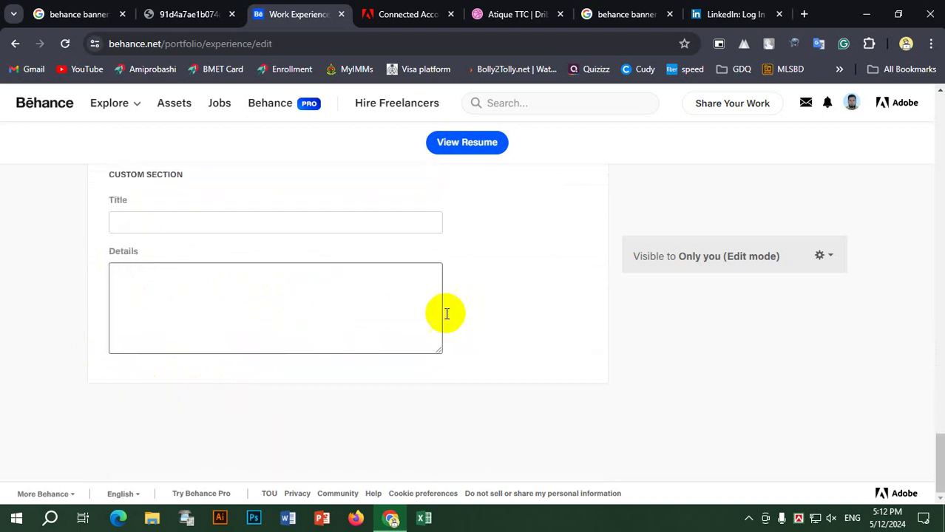
# View the finished resume and check its languages, awards and skills entries
pyautogui.click(493, 144)
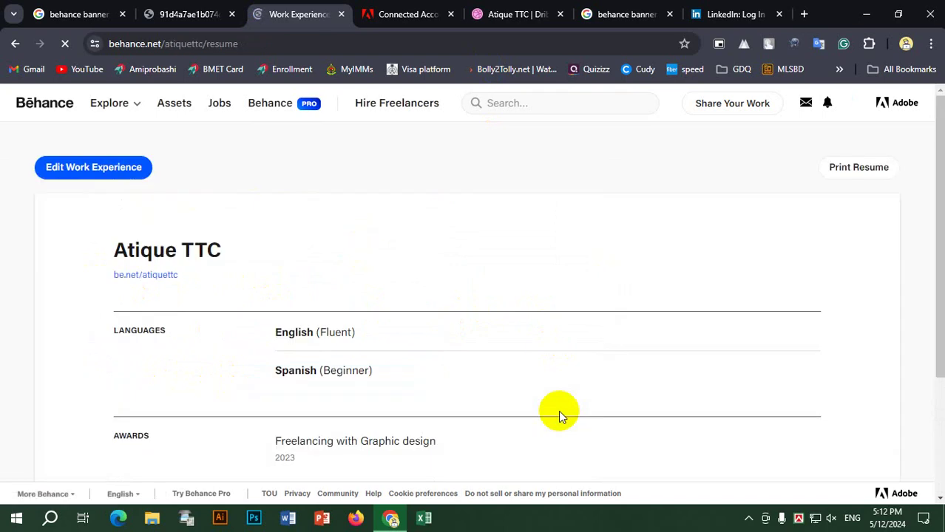
pyautogui.scroll(-2, 414, 292)
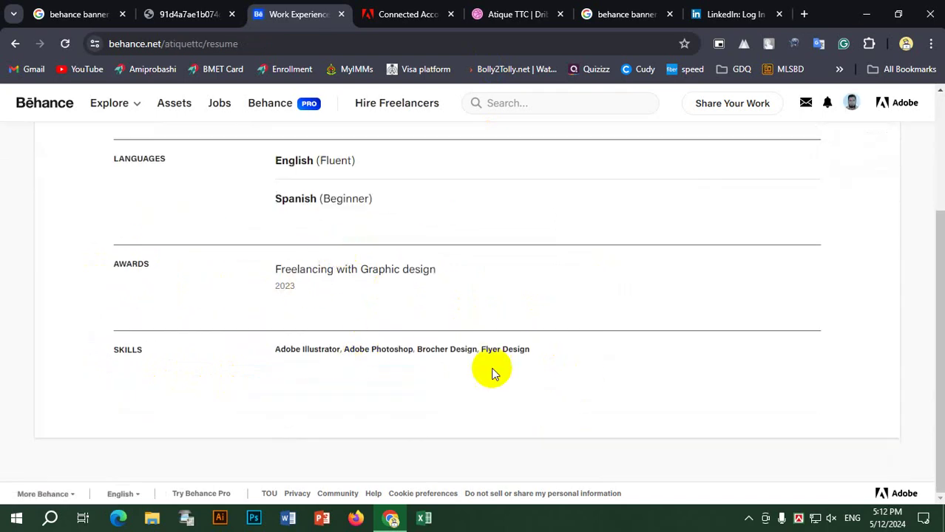
pyautogui.scroll(1, 401, 290)
pyautogui.scroll(2, 400, 290)
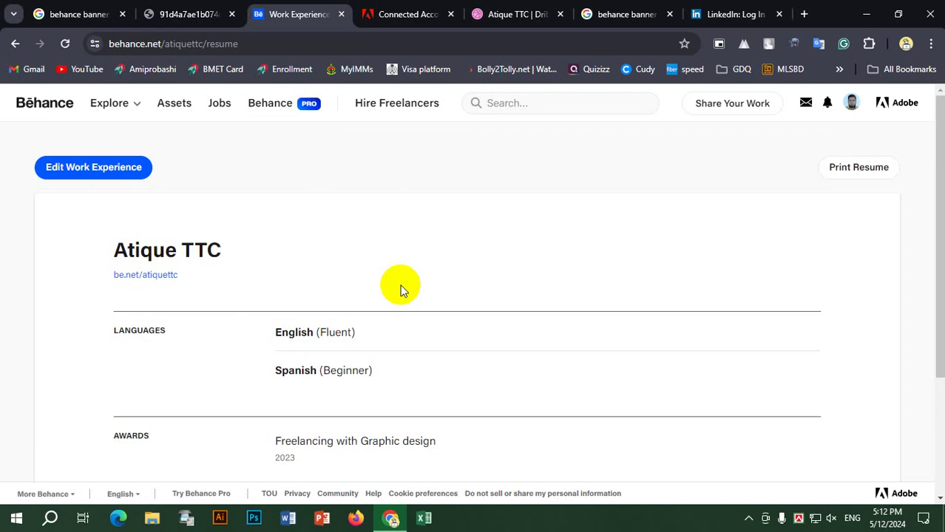
pyautogui.scroll(-2, 401, 289)
pyautogui.scroll(2, 668, 229)
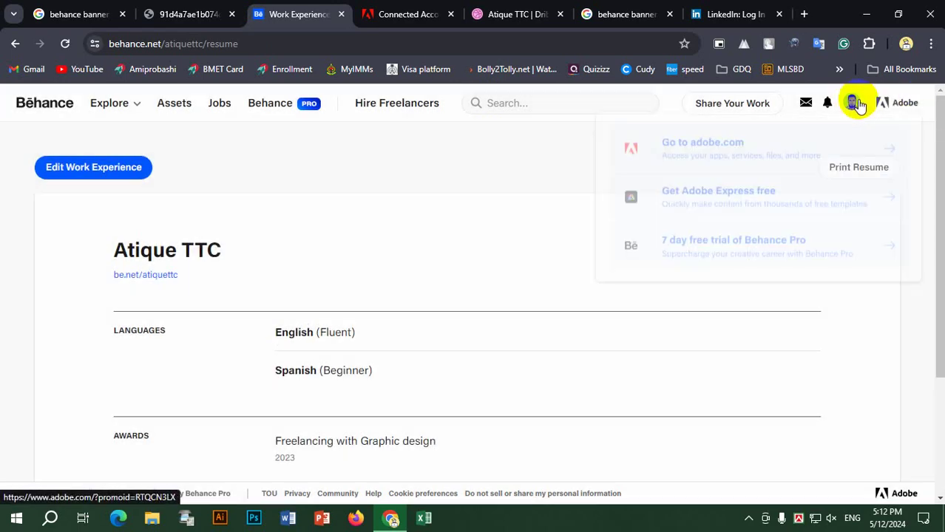
# Open the Behance profile page and check its hiring section, web account and links
pyautogui.moveTo(854, 108)
pyautogui.click(712, 311)
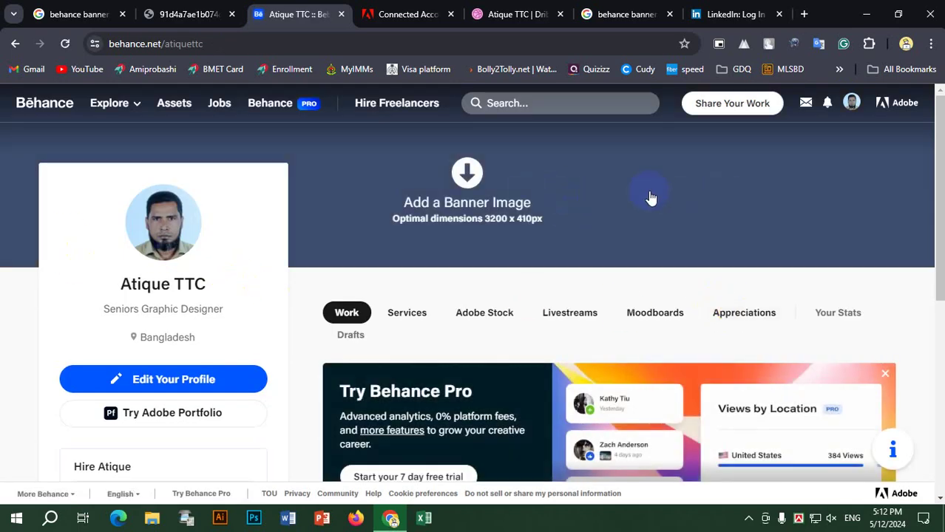
pyautogui.scroll(-3, 196, 318)
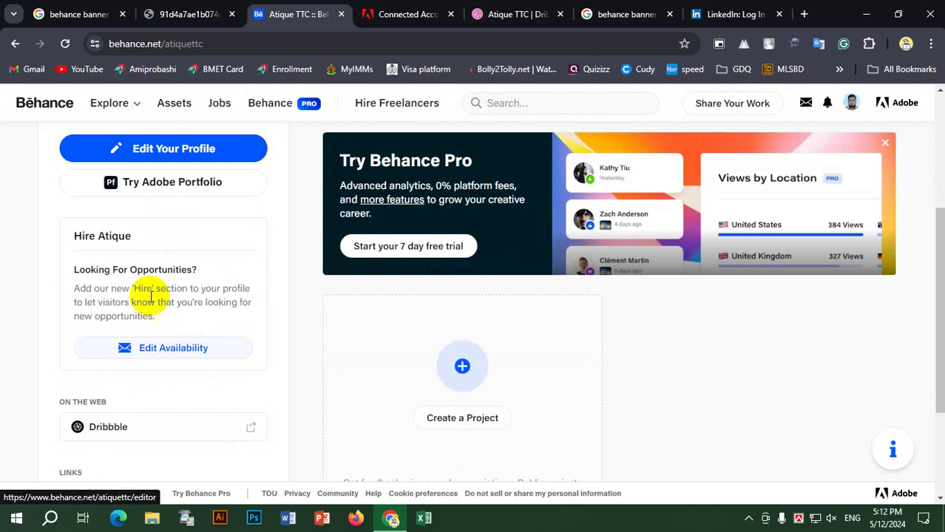
pyautogui.scroll(-2, 151, 348)
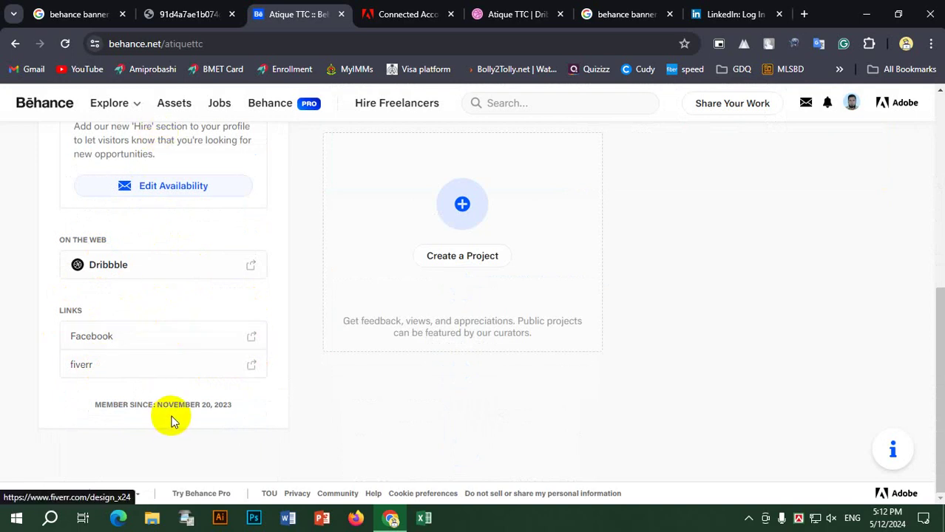
pyautogui.scroll(5, 171, 422)
pyautogui.scroll(-5, 196, 416)
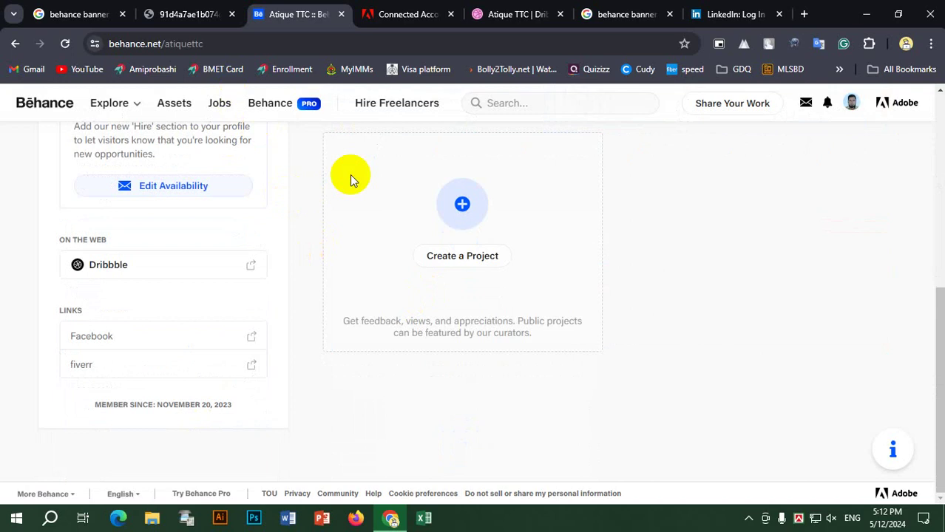
# Switch to Dribbble and go from its home feed to the account's own profile page
pyautogui.click(522, 14)
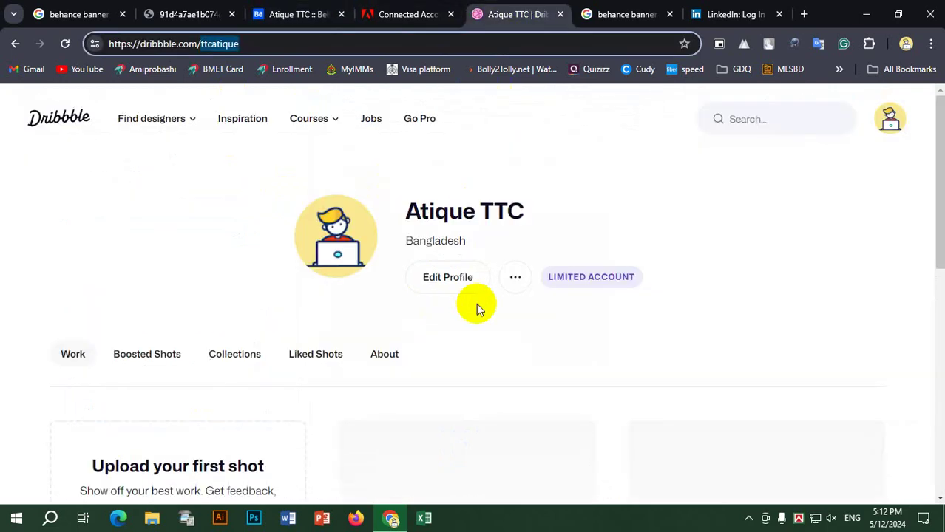
pyautogui.click(47, 110)
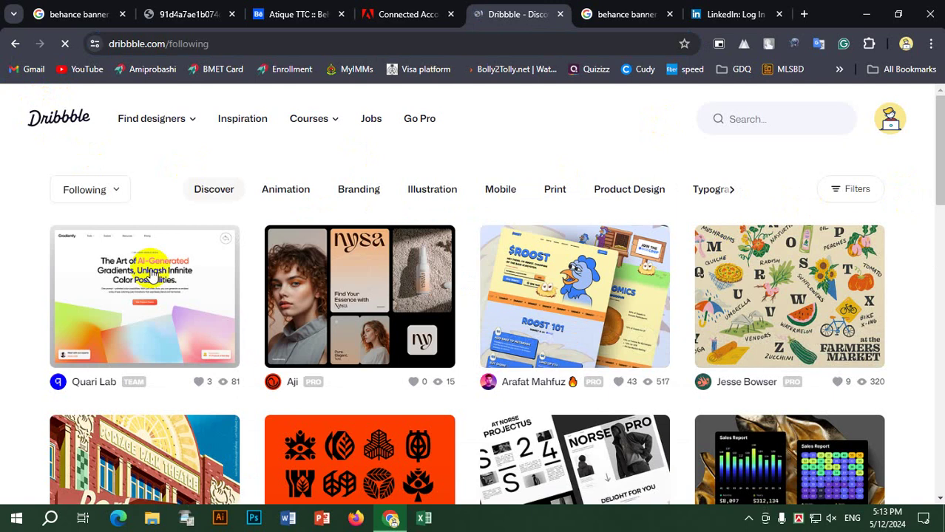
pyautogui.moveTo(889, 122)
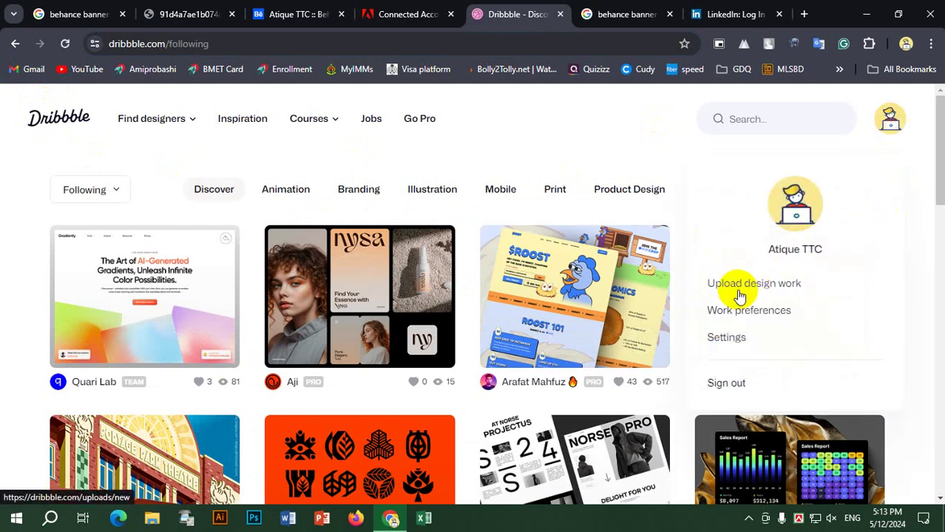
pyautogui.click(798, 252)
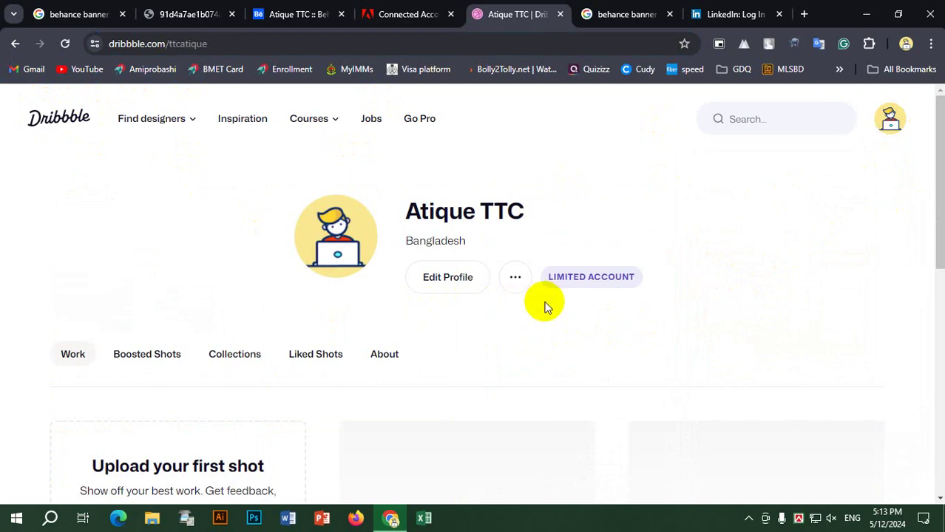
pyautogui.scroll(-3, 337, 285)
pyautogui.scroll(3, 340, 284)
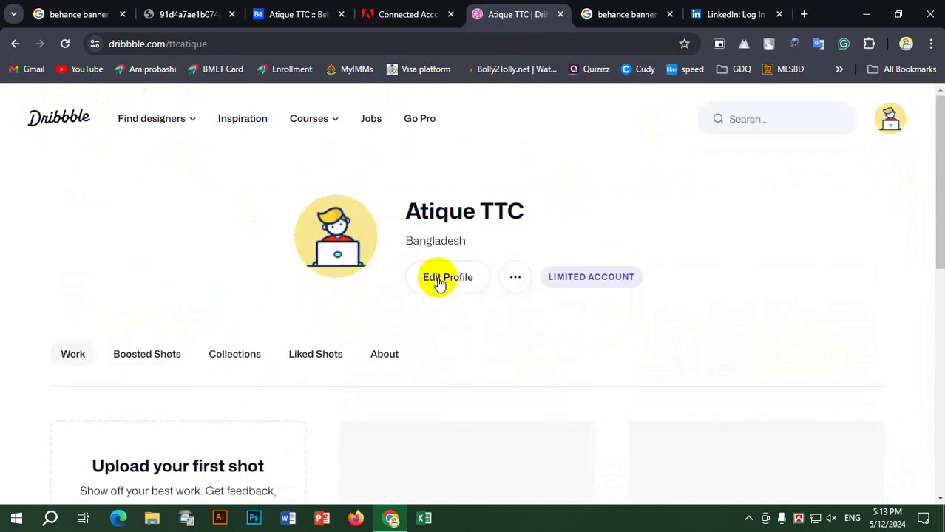
# Open the Dribbble profile for editing and look over its name, location and bio fields, including the bio's character limit
pyautogui.click(457, 287)
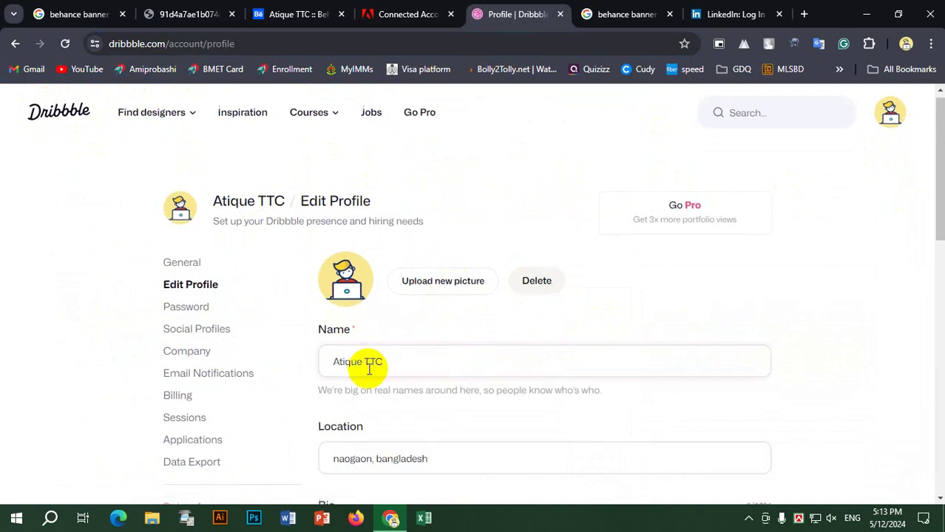
pyautogui.scroll(-3, 365, 363)
pyautogui.click(412, 317)
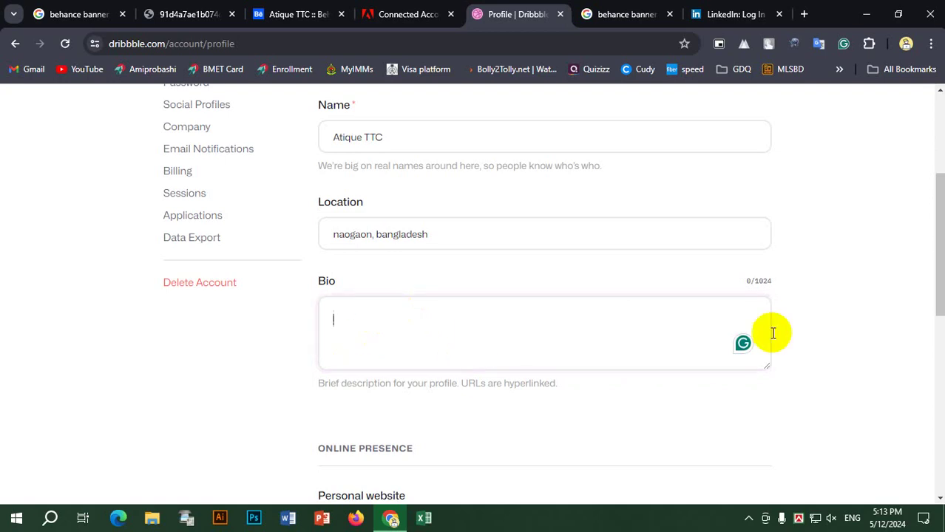
pyautogui.moveTo(757, 287); pyautogui.dragTo(781, 283)
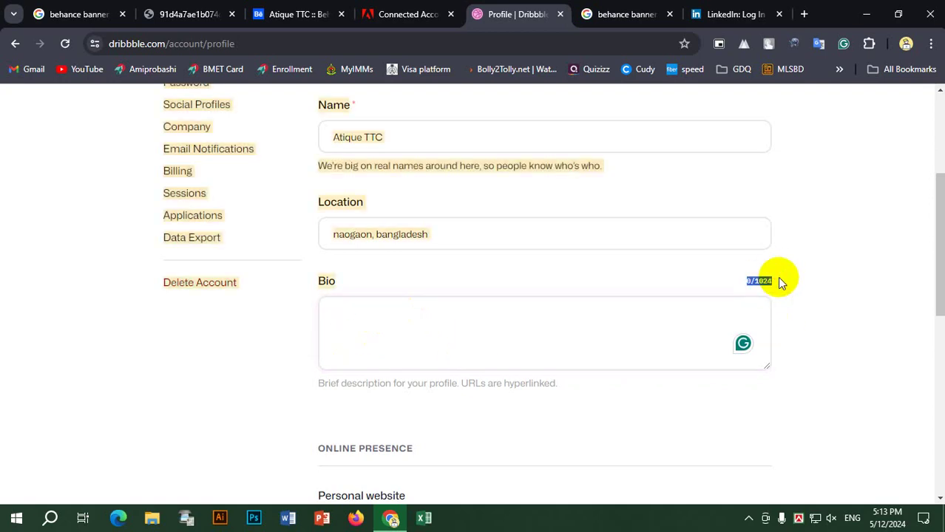
pyautogui.click(778, 277)
pyautogui.scroll(-3, 779, 273)
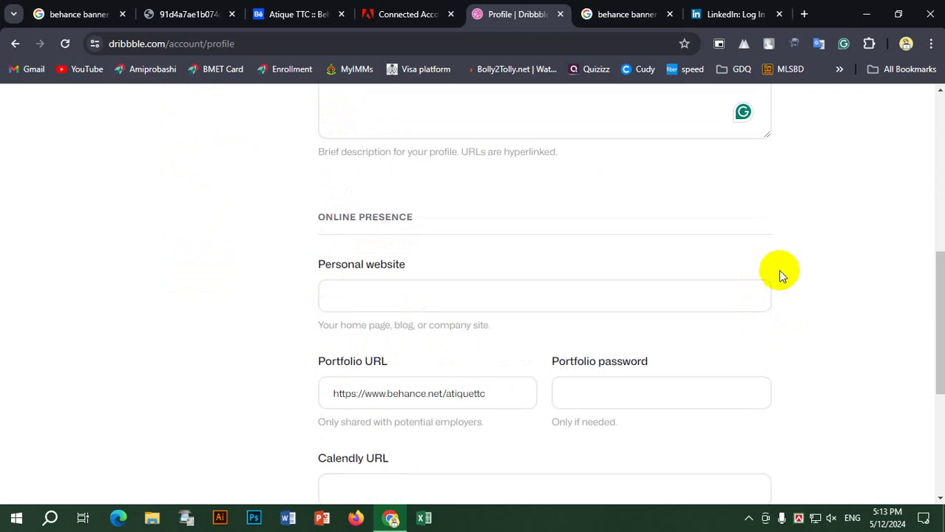
# Examine the personal website, portfolio URL and Calendly URL fields in the Online Presence section
pyautogui.click(416, 296)
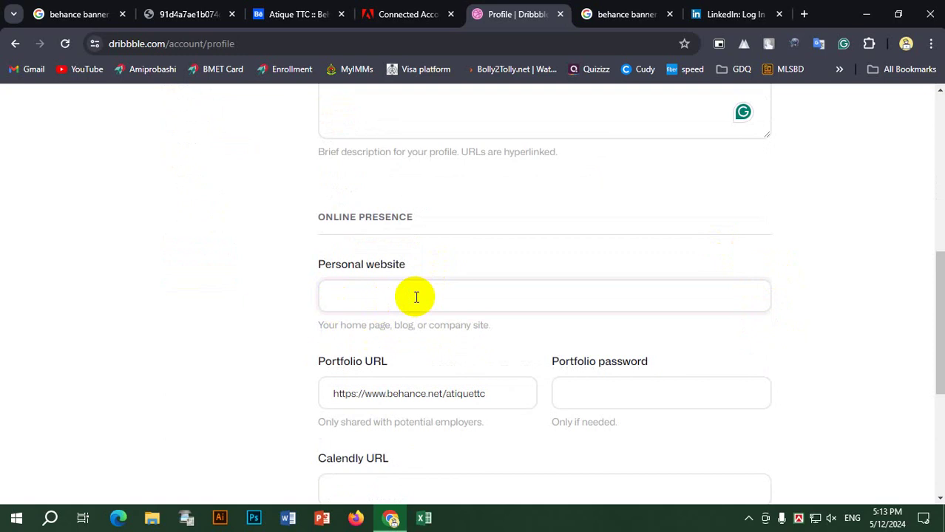
pyautogui.scroll(-3, 459, 295)
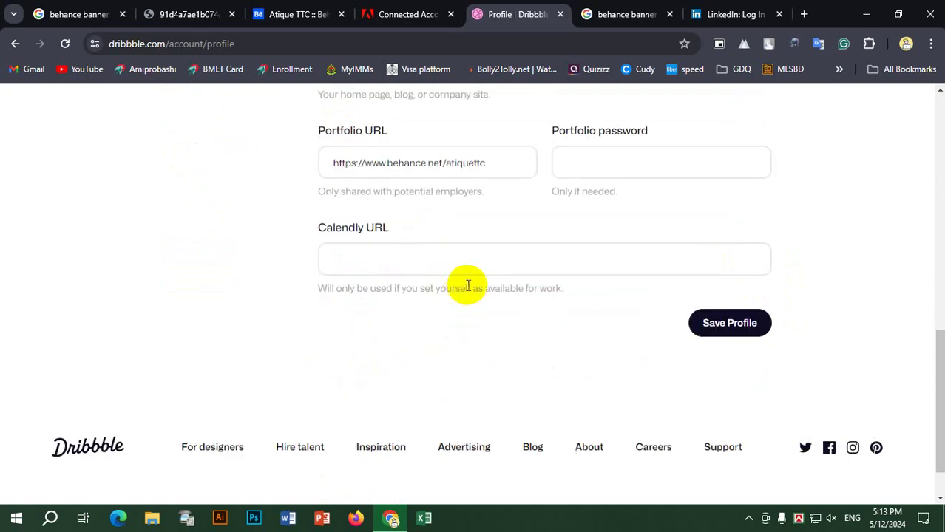
pyautogui.click(504, 169)
pyautogui.moveTo(481, 162); pyautogui.dragTo(306, 170)
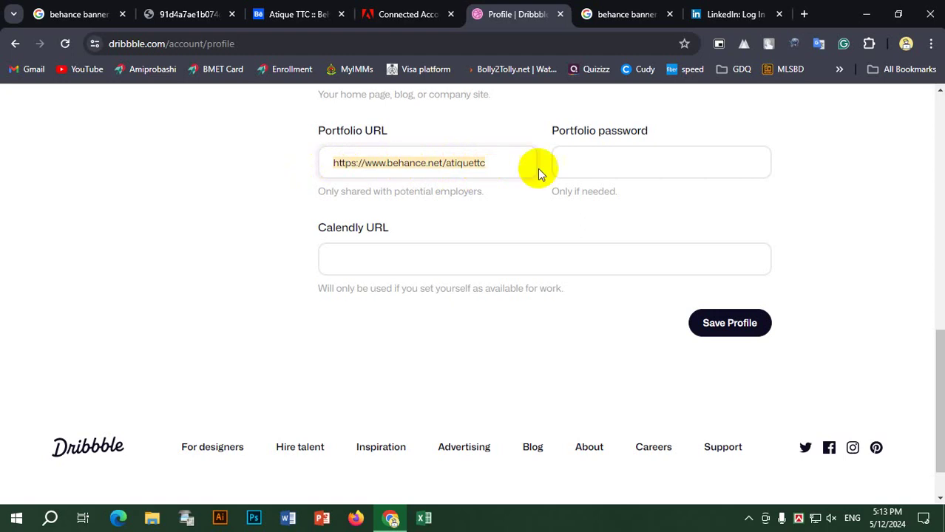
pyautogui.click(380, 163)
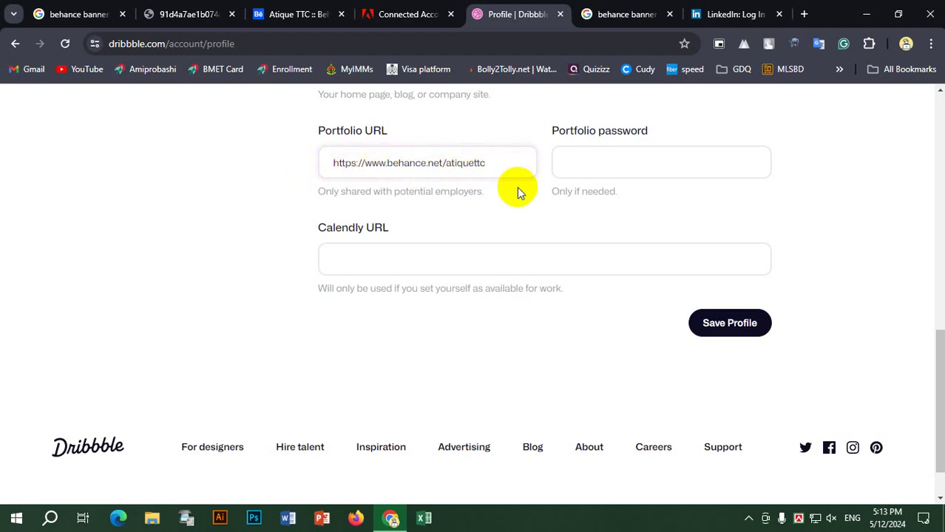
pyautogui.click(375, 258)
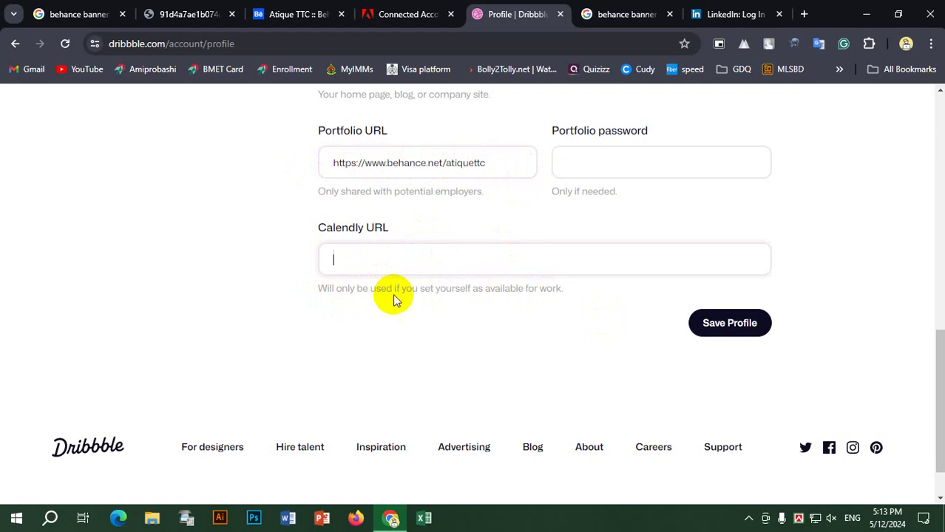
pyautogui.moveTo(401, 292); pyautogui.dragTo(574, 290)
pyautogui.click(493, 316)
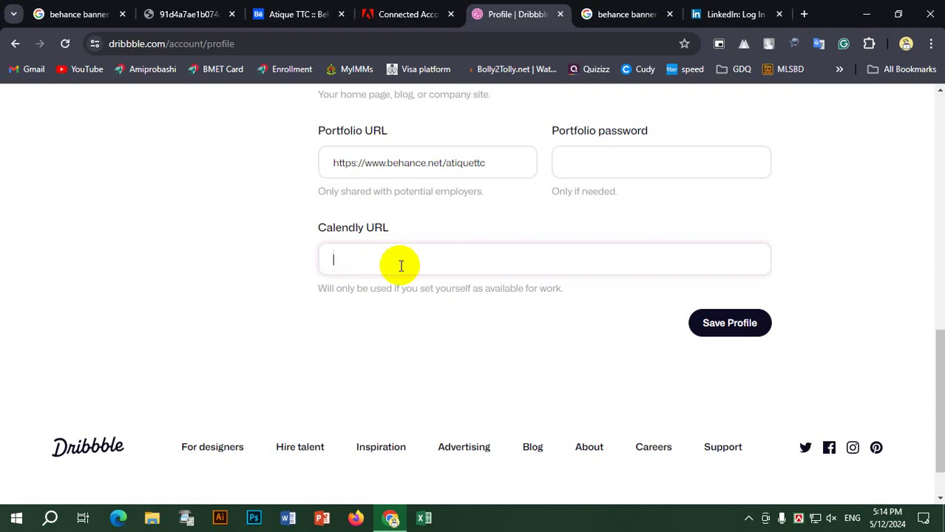
# Go over the whole profile form again and reread the note on when the Calendly URL is used
pyautogui.scroll(6, 400, 265)
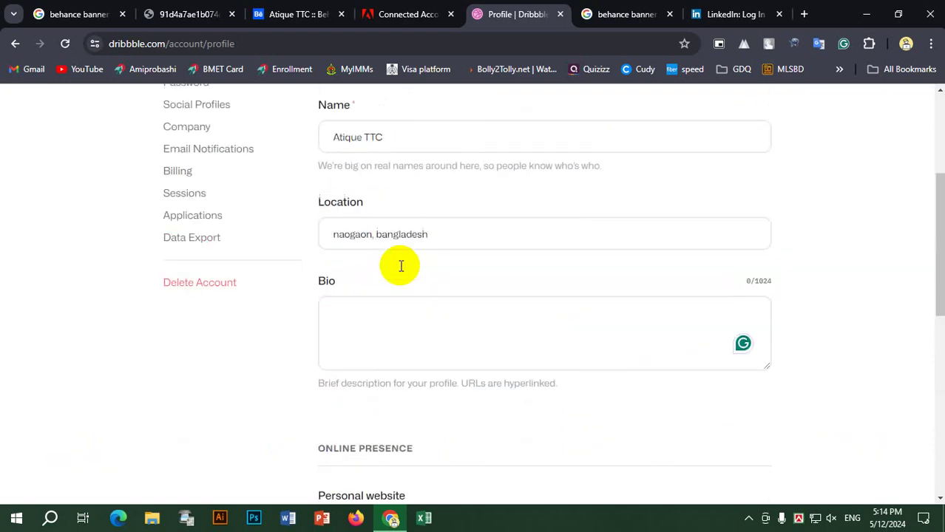
pyautogui.scroll(3, 347, 232)
pyautogui.scroll(-9, 389, 233)
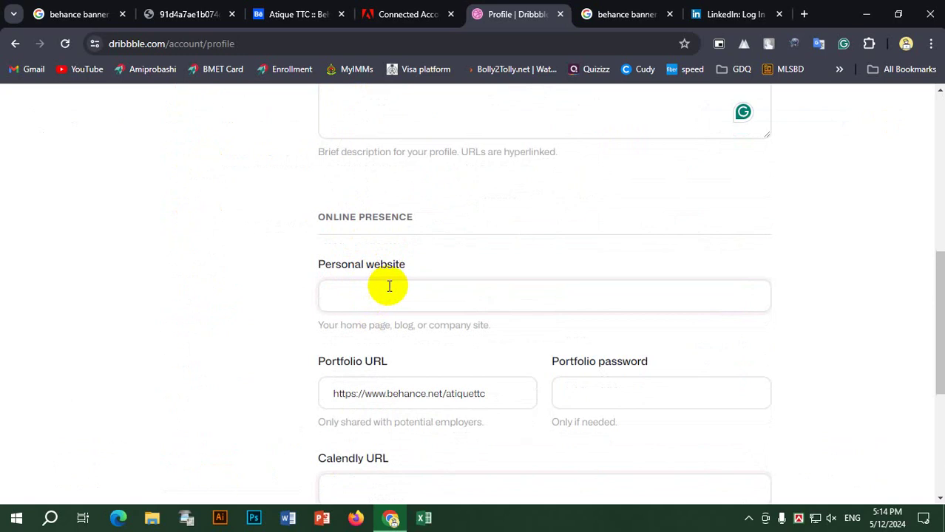
pyautogui.scroll(-3, 435, 297)
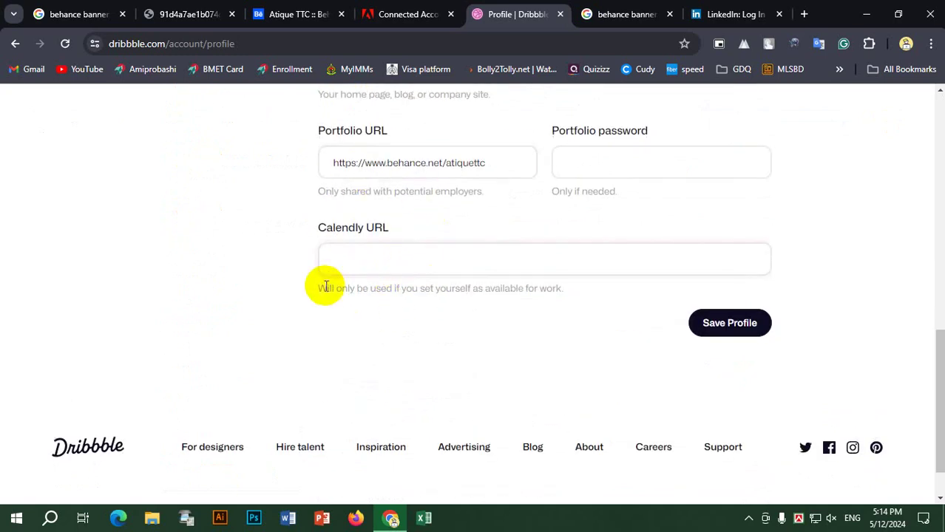
pyautogui.moveTo(325, 288); pyautogui.dragTo(566, 294)
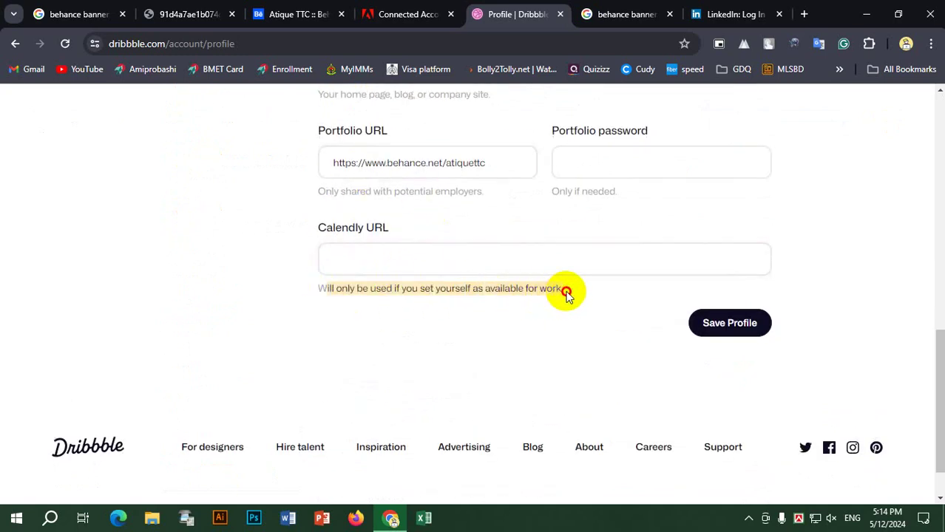
pyautogui.click(423, 257)
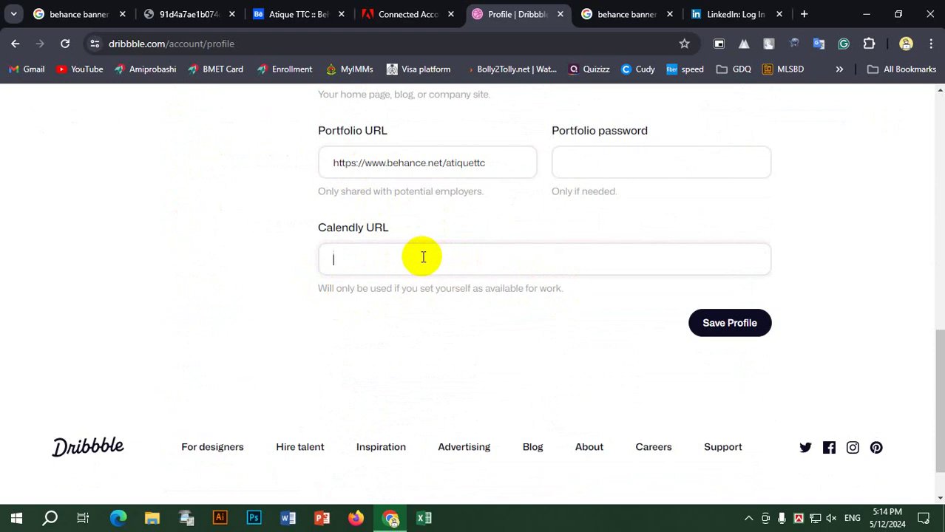
# Save the Dribbble profile after checking its fields once more
pyautogui.click(740, 326)
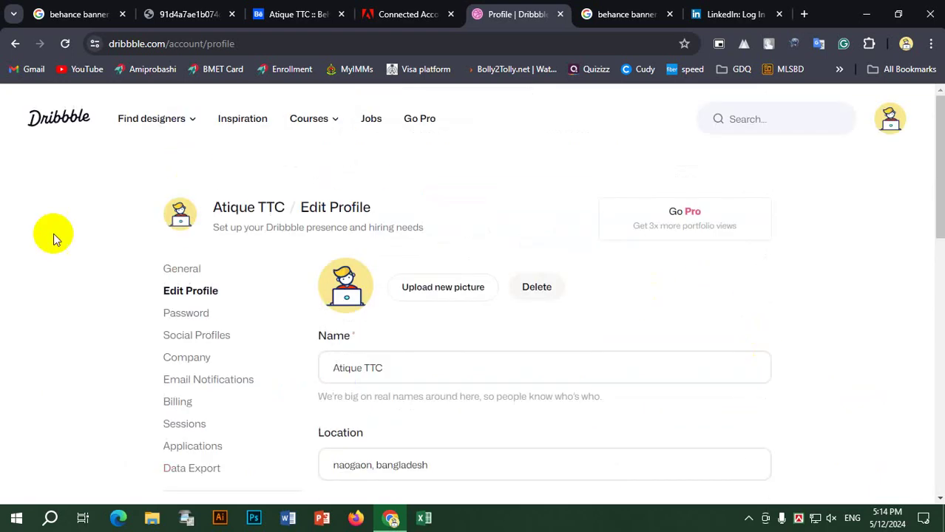
pyautogui.scroll(-3, 480, 238)
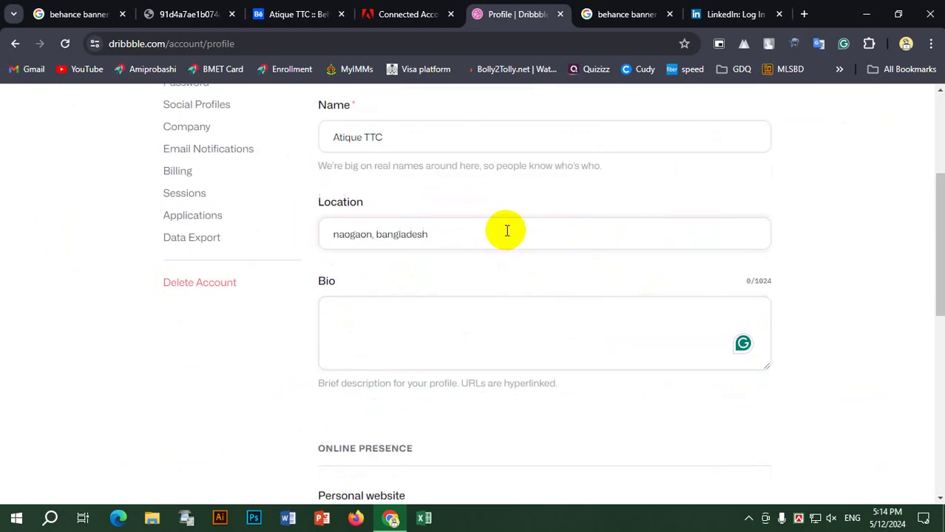
pyautogui.scroll(3, 507, 232)
pyautogui.scroll(-3, 421, 228)
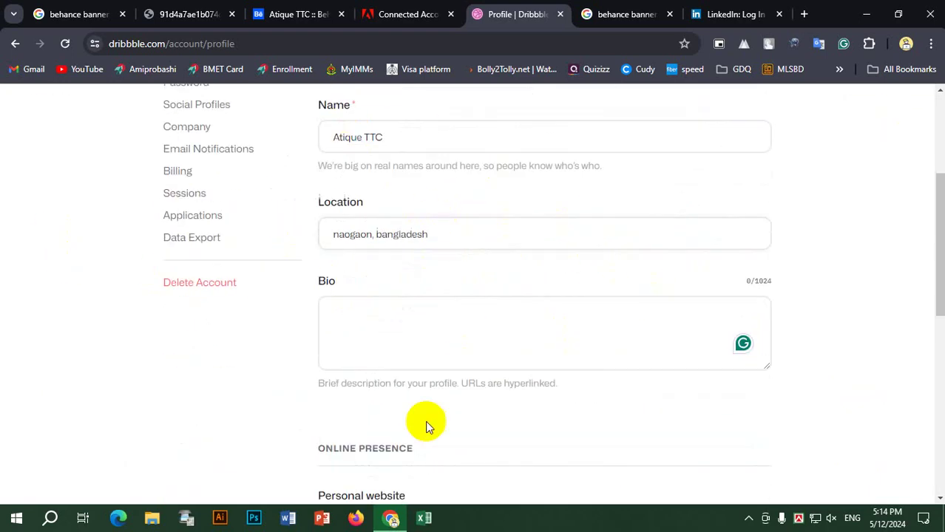
pyautogui.scroll(-7, 734, 424)
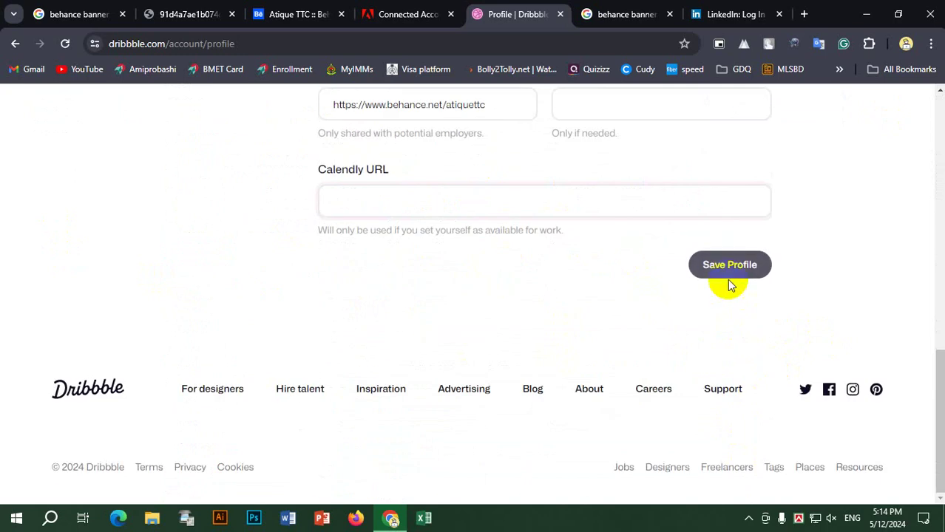
pyautogui.click(728, 278)
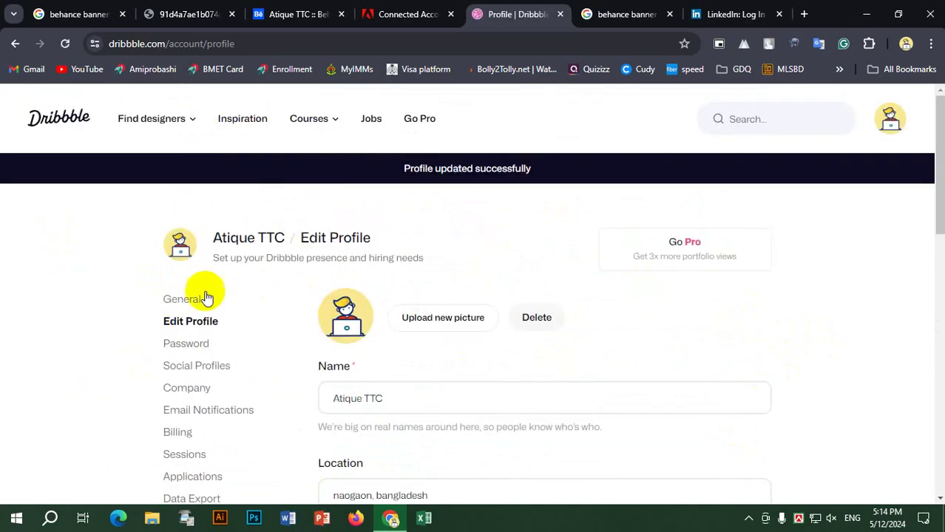
# Open the Social Profiles settings of the Dribbble account and go to the Twitter field
pyautogui.scroll(-3, 222, 296)
pyautogui.moveTo(941, 232); pyautogui.dragTo(933, 207)
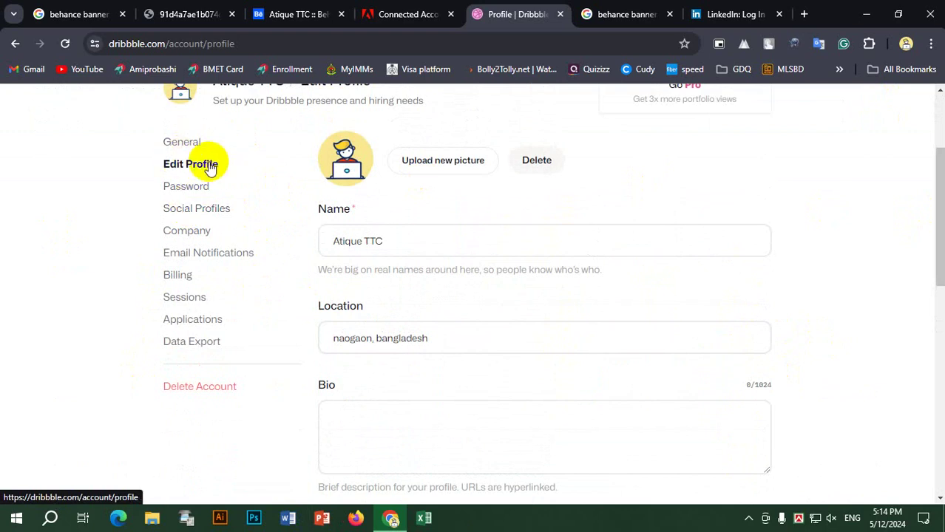
pyautogui.click(210, 217)
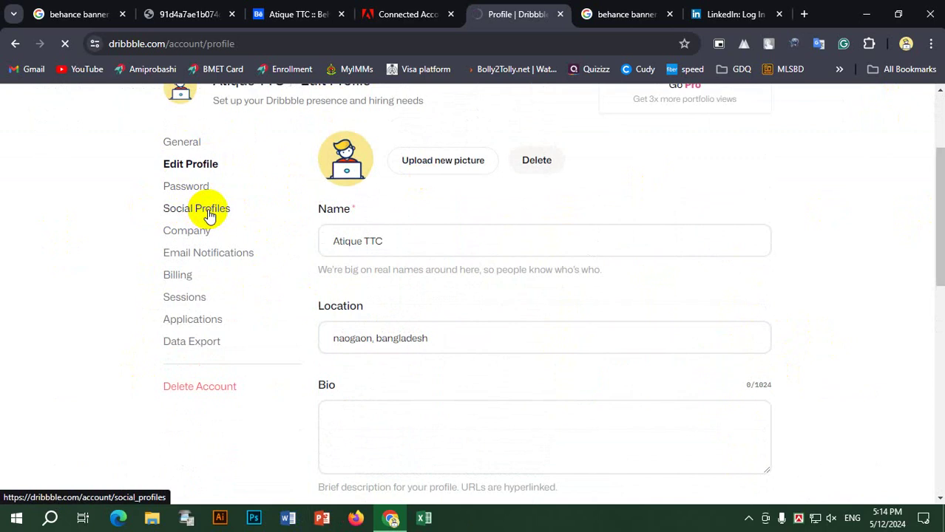
pyautogui.click(389, 303)
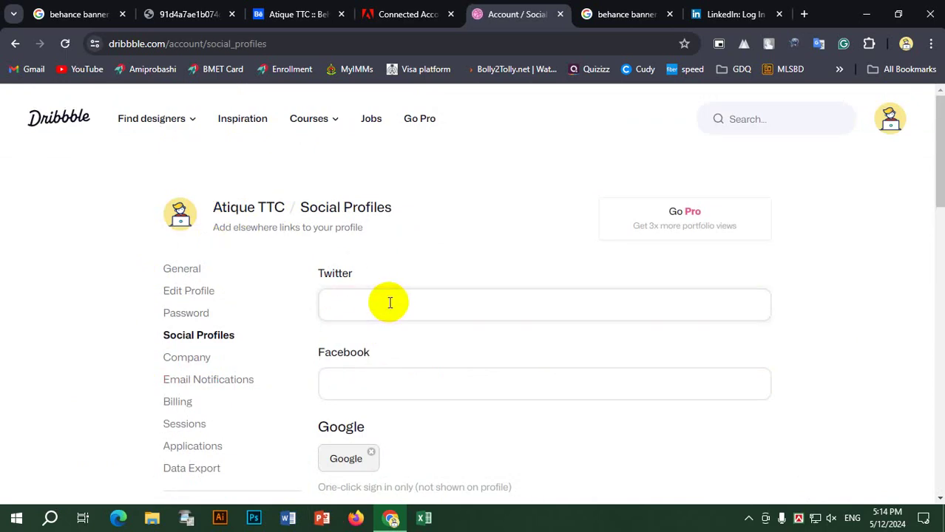
# Switch to the Behance profile page and copy its web address
pyautogui.click(255, 12)
pyautogui.click(246, 43)
pyautogui.hotkey('ctrl', 'c')
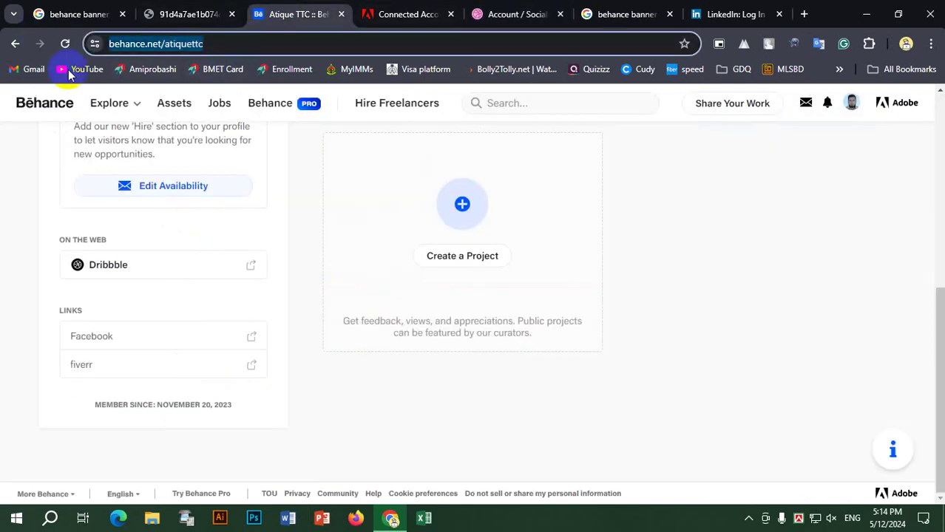
pyautogui.rightClick(182, 45)
pyautogui.click(242, 173)
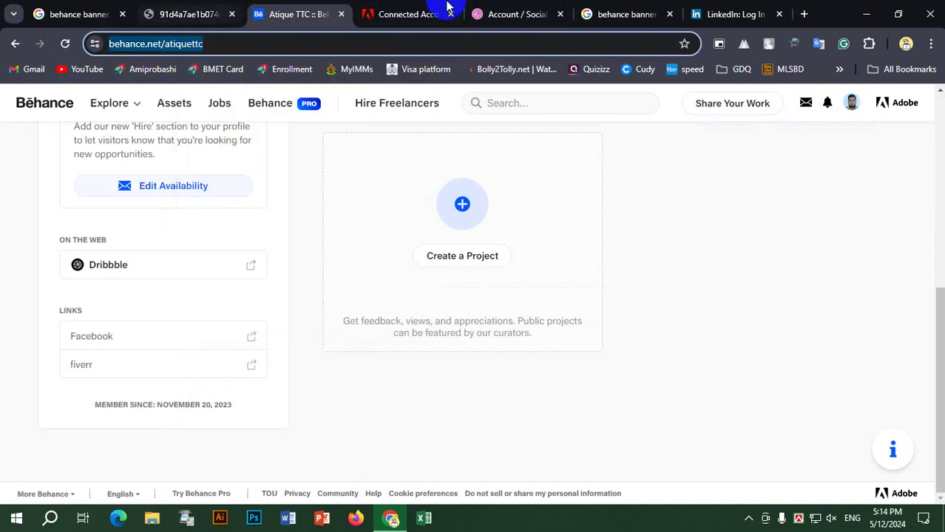
# Return to Dribbble's social profiles and paste the copied profile address into the Behance field
pyautogui.click(516, 5)
pyautogui.scroll(-3, 408, 270)
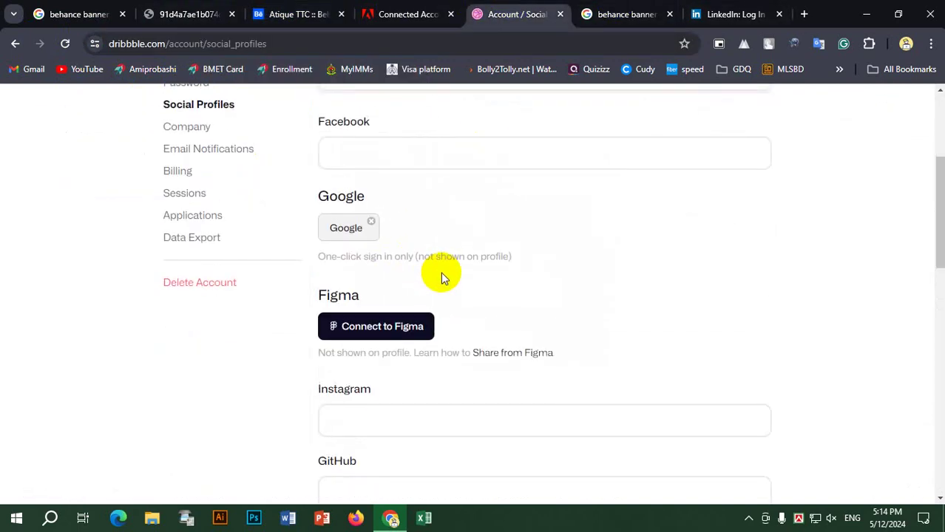
pyautogui.scroll(-3, 414, 248)
pyautogui.scroll(-3, 437, 292)
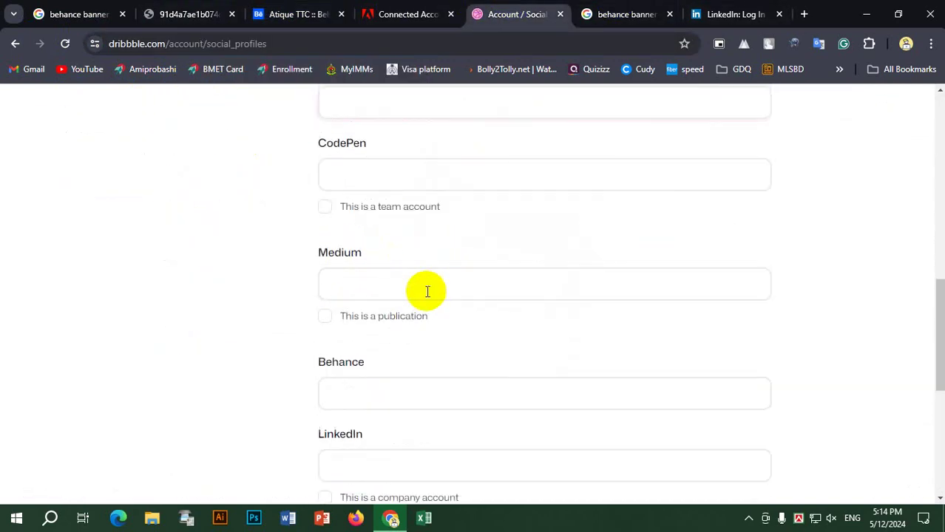
pyautogui.click(388, 392)
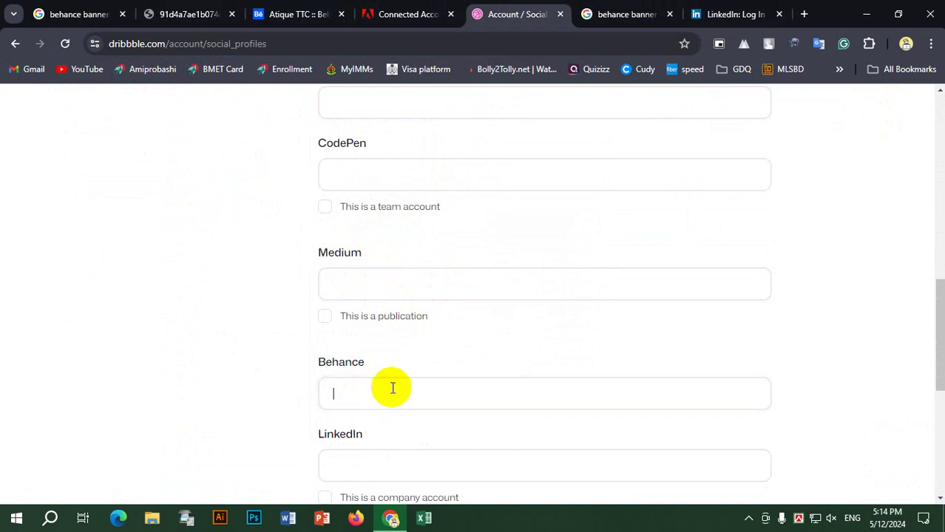
pyautogui.hotkey('ctrl', 'v')
pyautogui.click(163, 374)
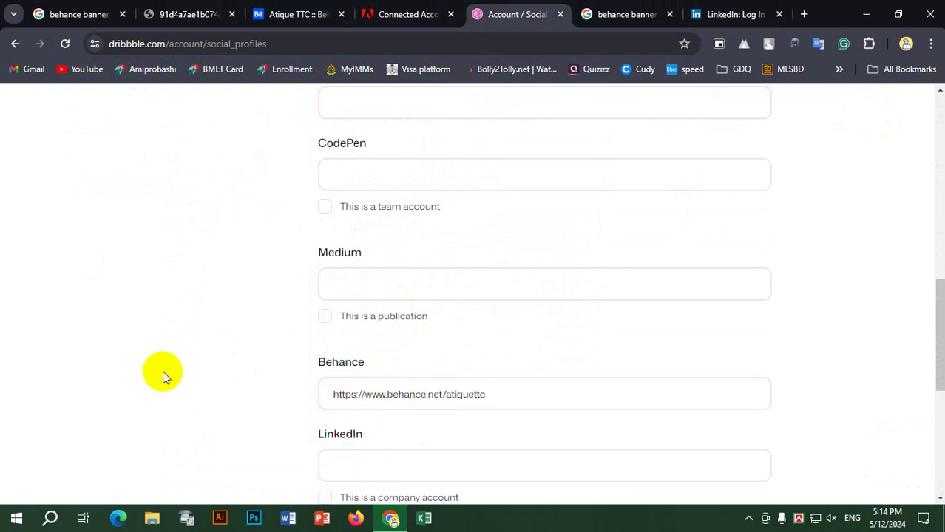
# Look over the remaining social profile fields, including Instagram, Facebook, Twitter, LinkedIn and Vimeo
pyautogui.scroll(4, 163, 373)
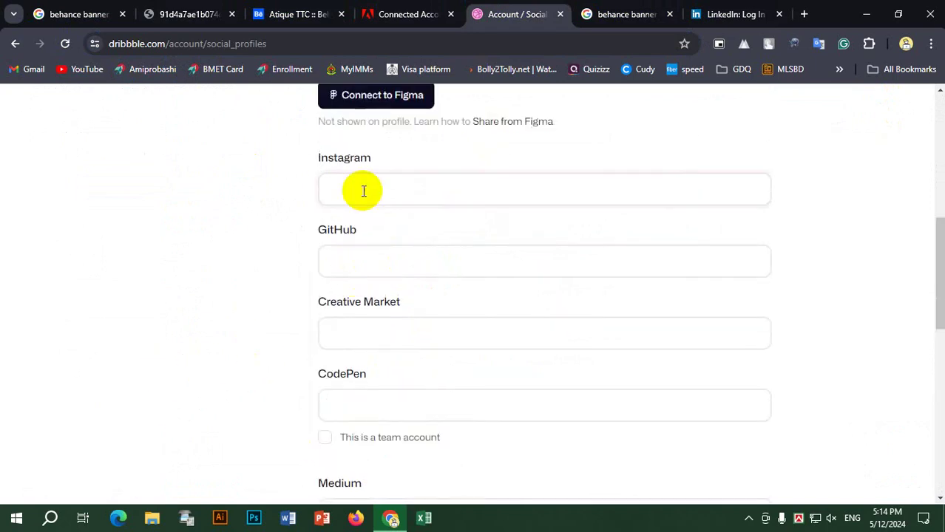
pyautogui.click(363, 191)
pyautogui.scroll(6, 369, 334)
pyautogui.scroll(-3, 371, 177)
pyautogui.click(365, 159)
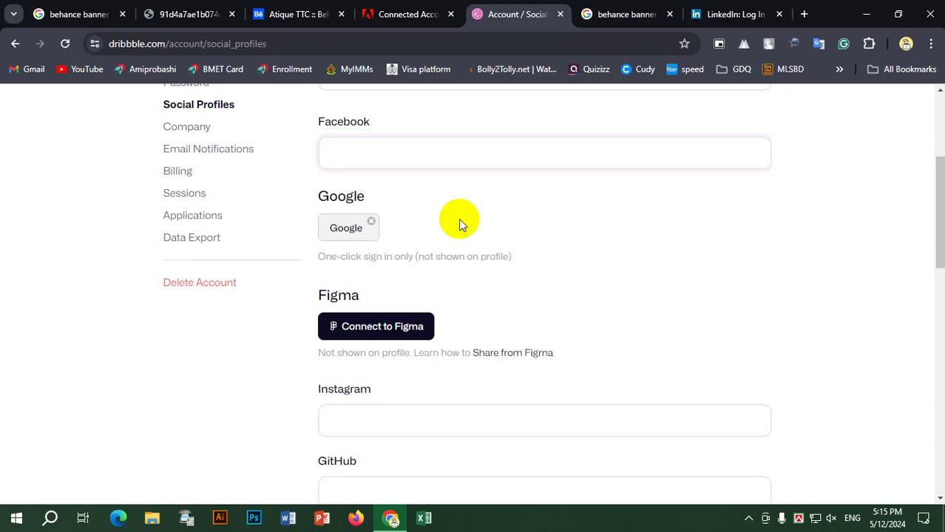
pyautogui.scroll(-3, 499, 252)
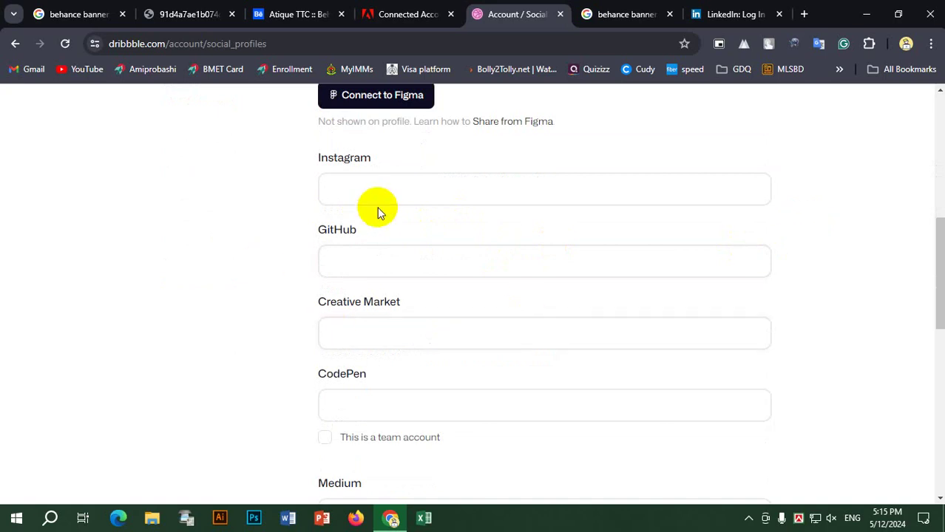
pyautogui.click(381, 179)
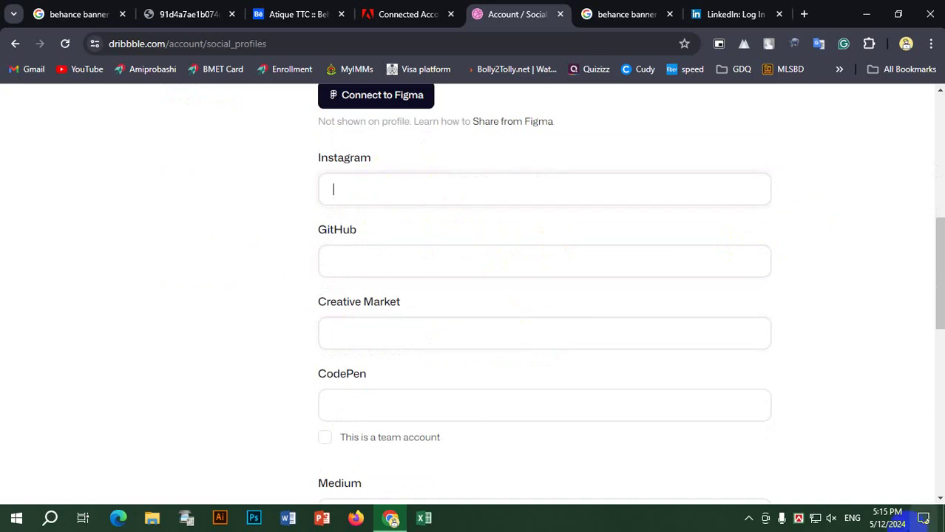
pyautogui.click(899, 520)
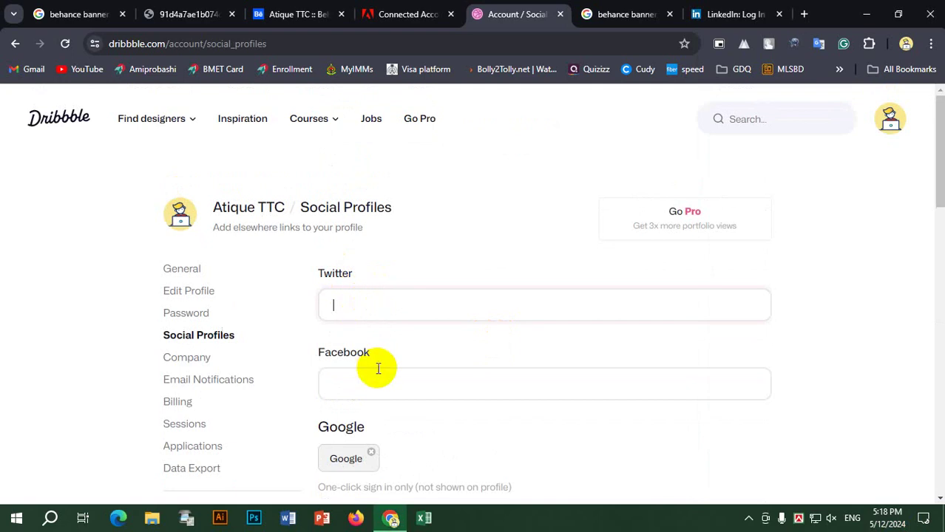
pyautogui.scroll(-12, 376, 367)
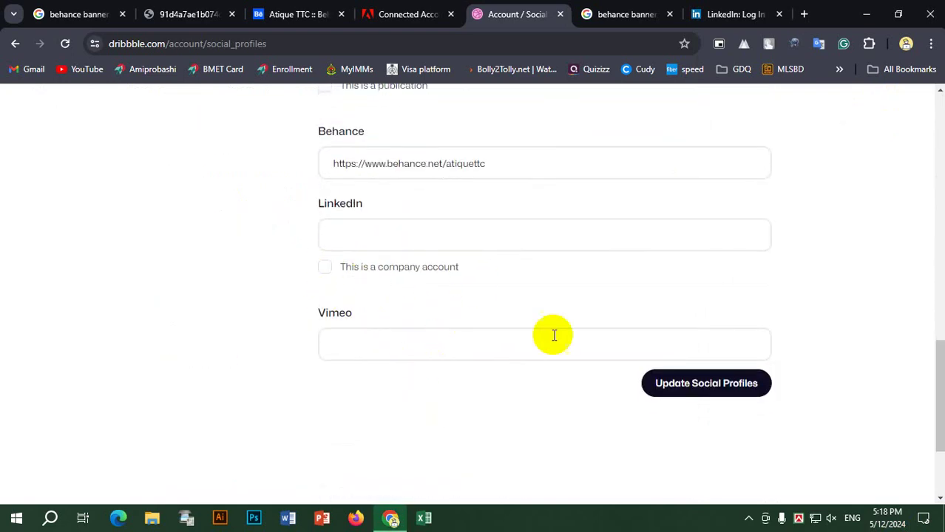
# Save the updated social profiles and open the account's Company settings
pyautogui.click(714, 390)
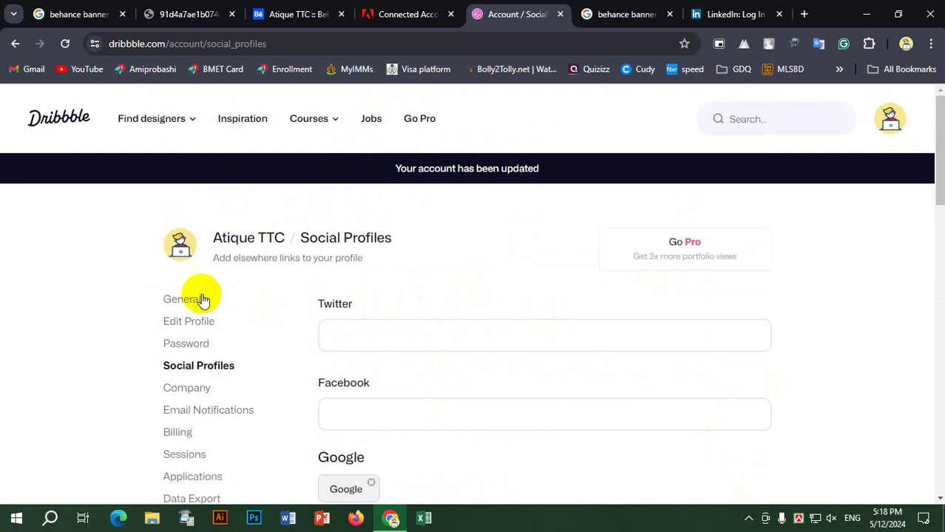
pyautogui.scroll(-3, 249, 302)
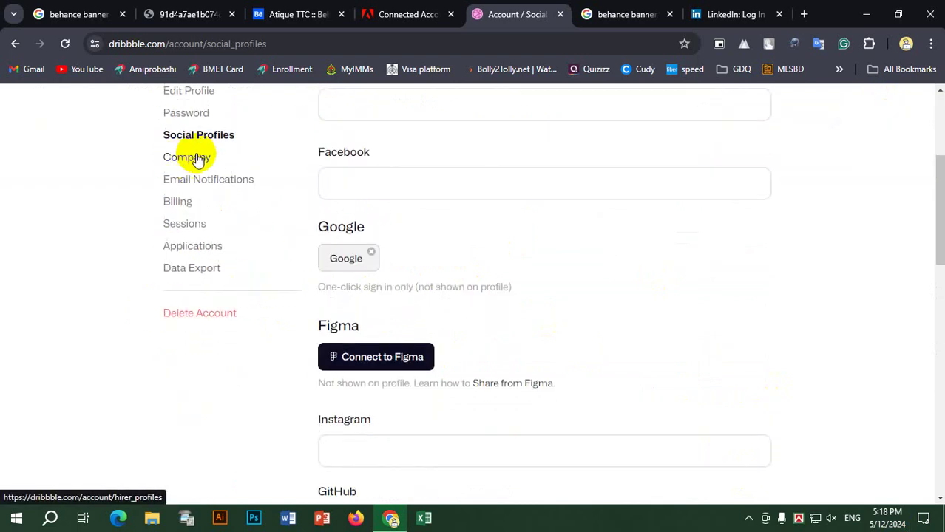
pyautogui.click(197, 160)
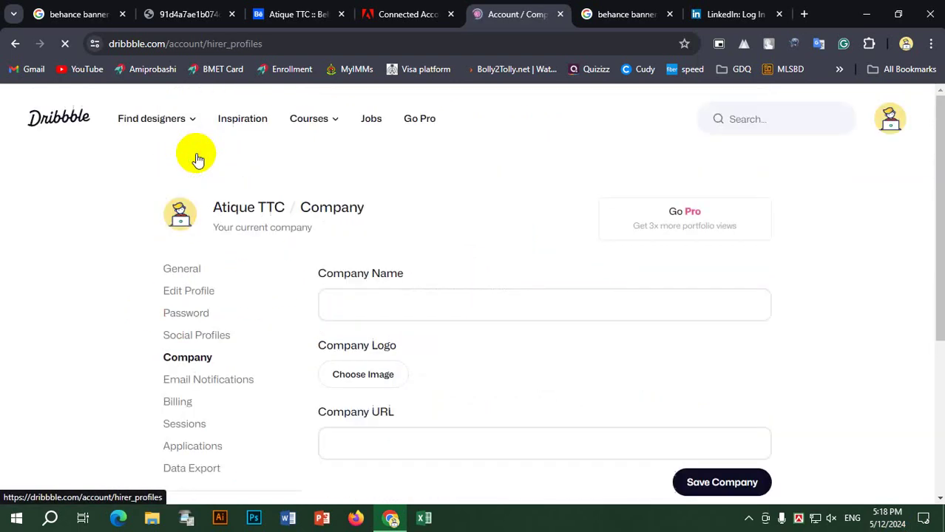
# Look over the Company settings, including the company name, logo and URL fields, without filling them in
pyautogui.scroll(-3, 488, 241)
pyautogui.scroll(-1, 474, 244)
pyautogui.scroll(5, 443, 243)
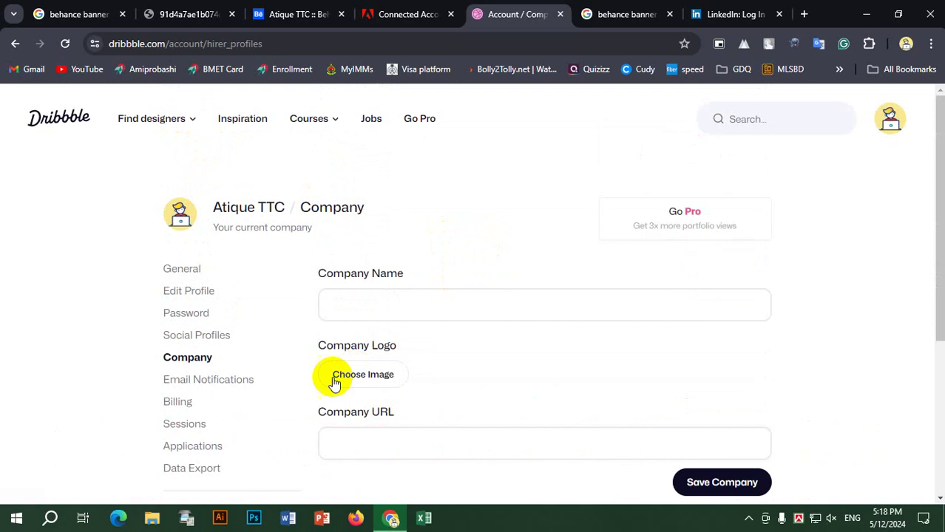
pyautogui.click(380, 306)
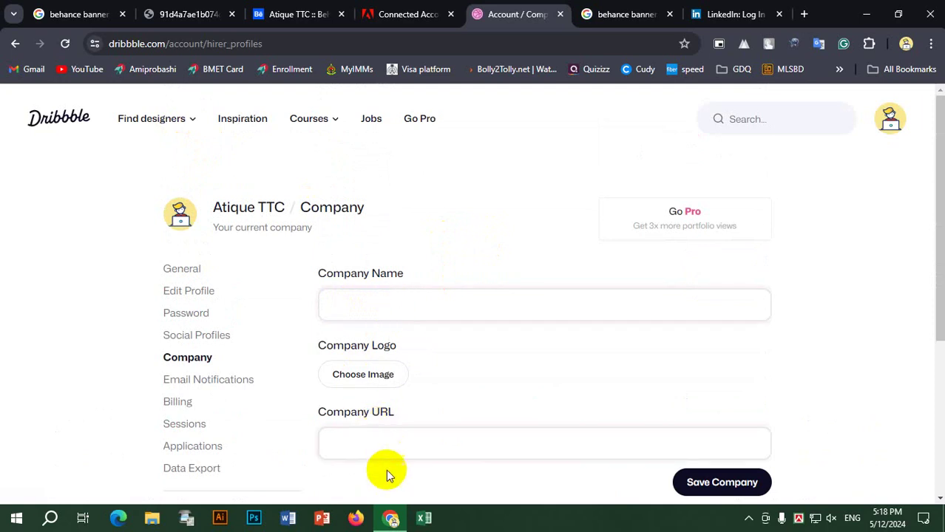
pyautogui.click(392, 447)
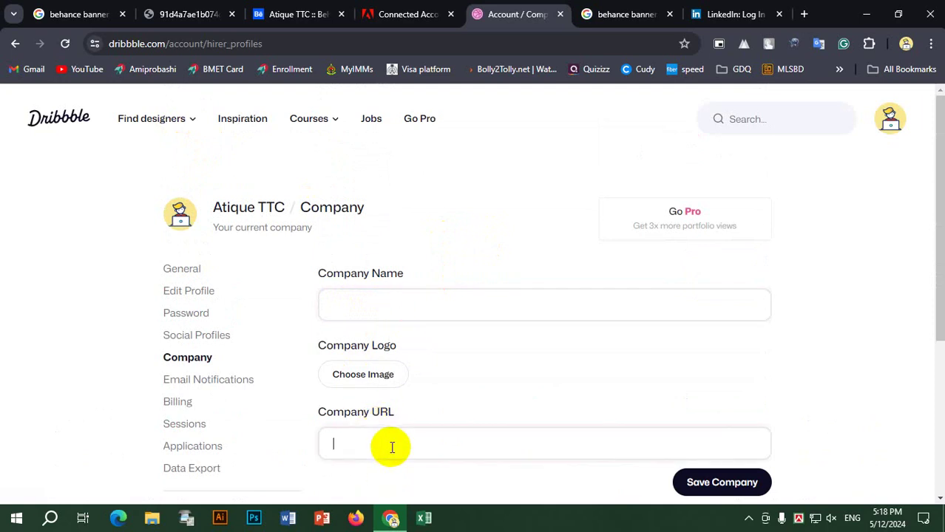
pyautogui.click(399, 299)
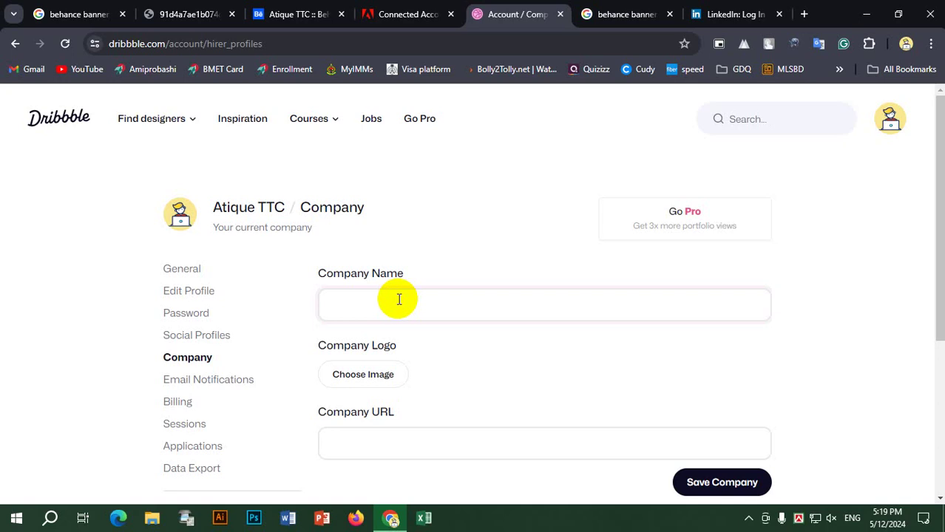
pyautogui.click(398, 443)
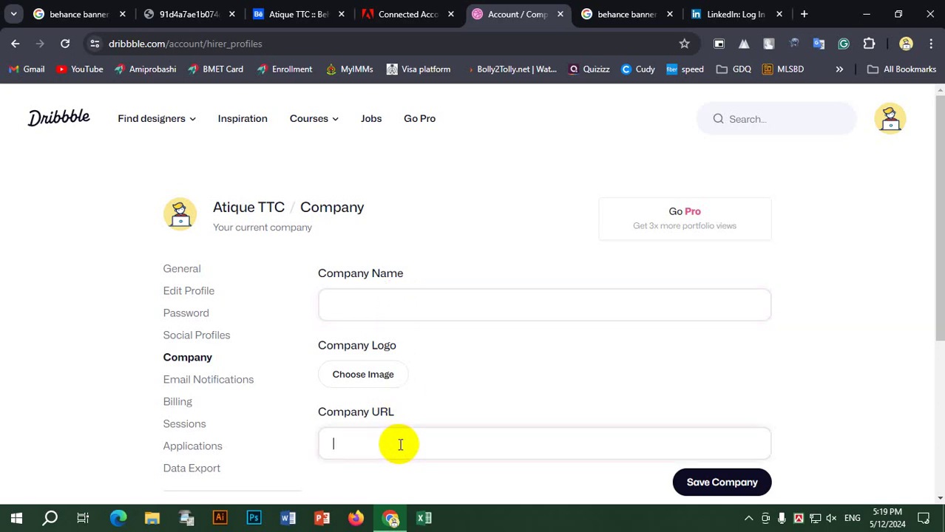
pyautogui.scroll(-4, 638, 392)
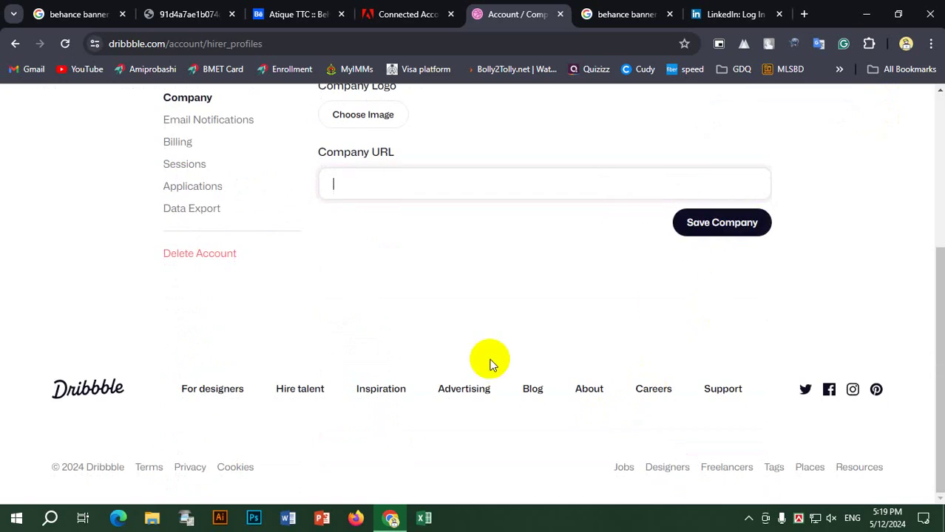
pyautogui.scroll(3, 226, 331)
pyautogui.scroll(-4, 251, 352)
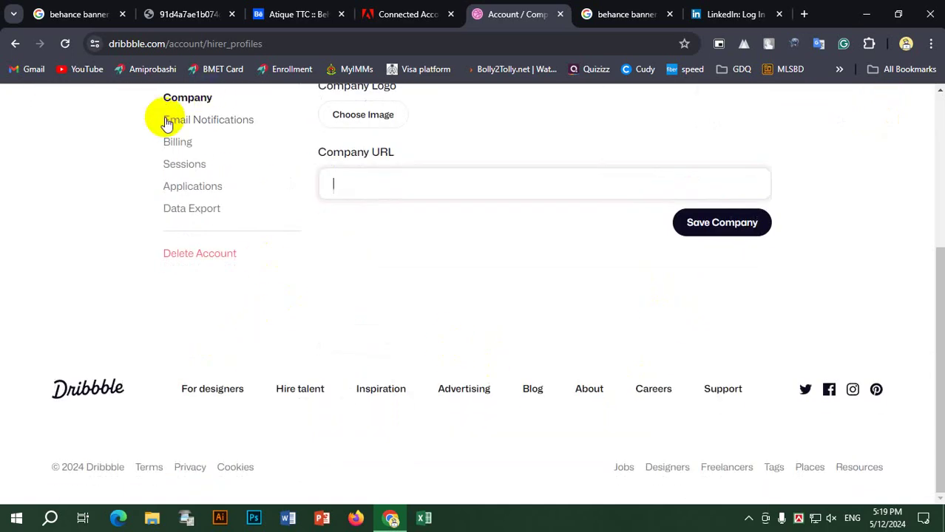
# Review the account's Billing page with its receipt info, and the Sessions page listing the logged-in devices
pyautogui.click(185, 164)
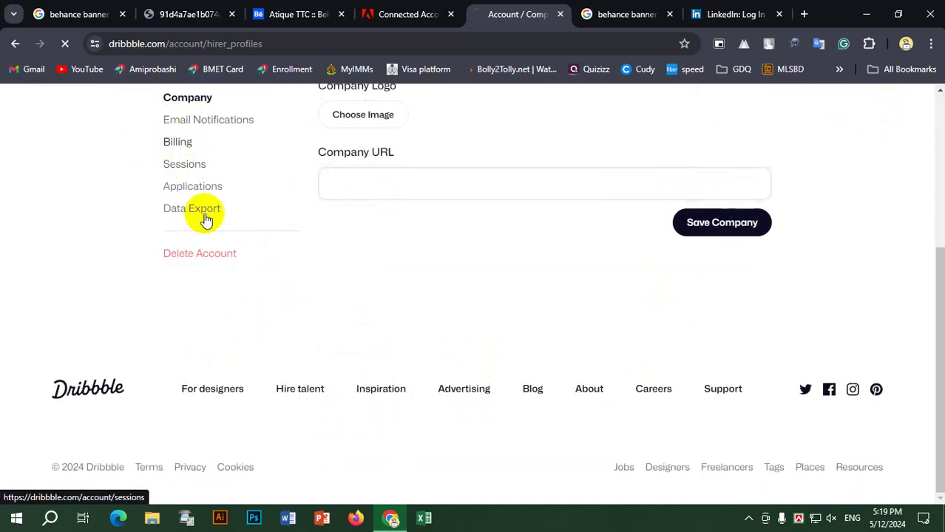
pyautogui.scroll(-3, 593, 293)
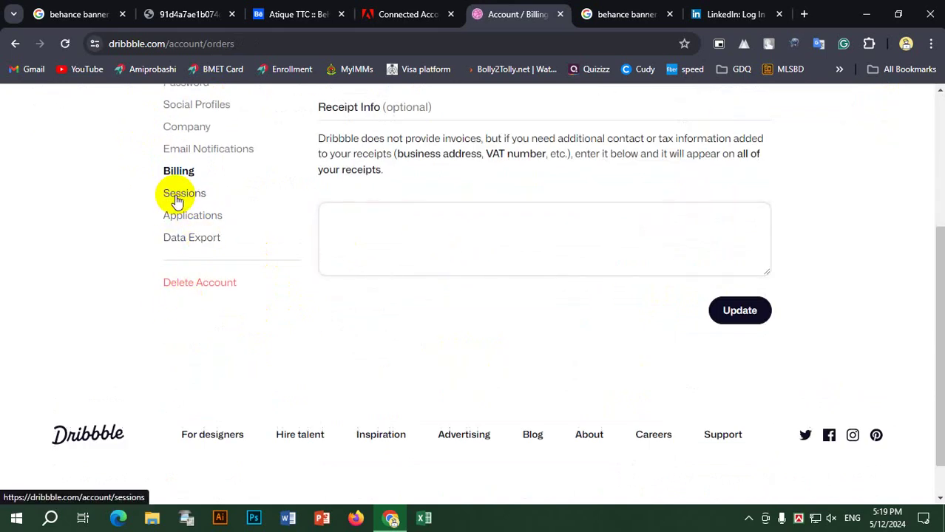
pyautogui.scroll(-3, 416, 198)
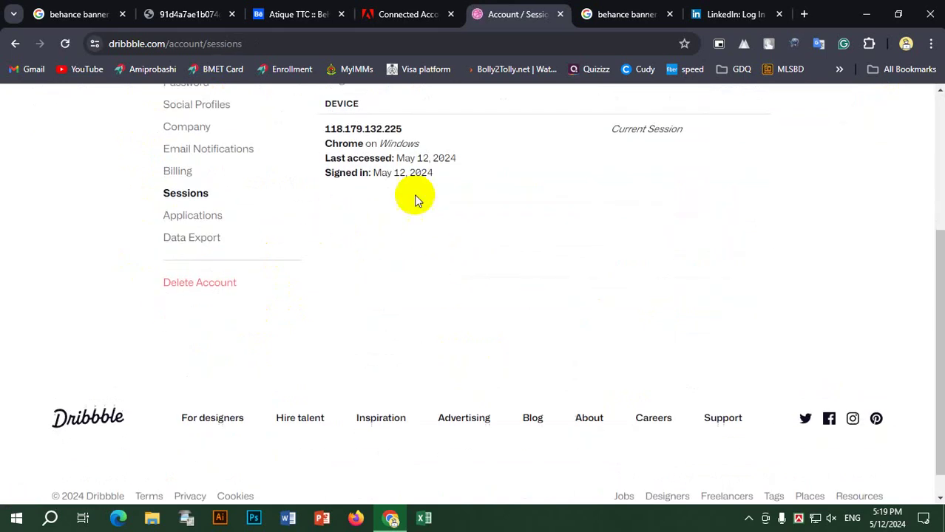
pyautogui.scroll(3, 62, 231)
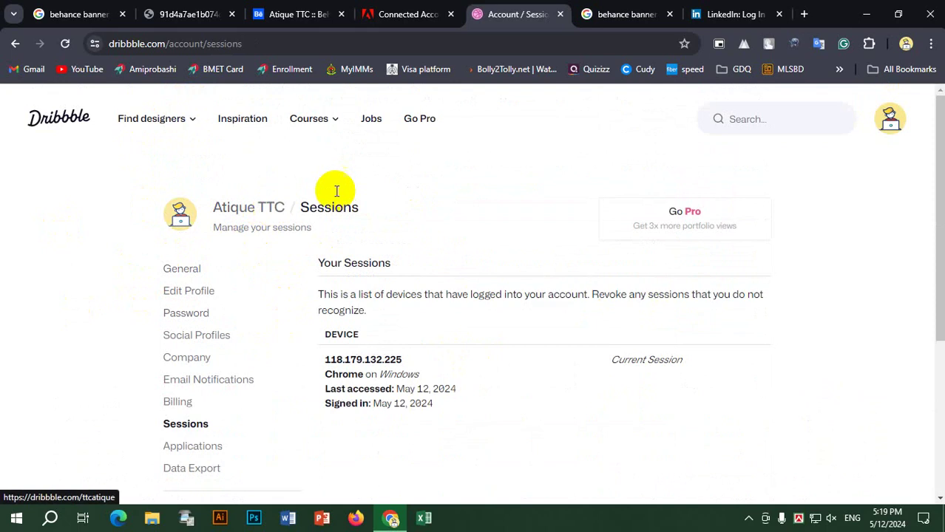
# Review the General, Edit Profile, Social Profiles and Company pages of the Dribbble account settings
pyautogui.click(184, 271)
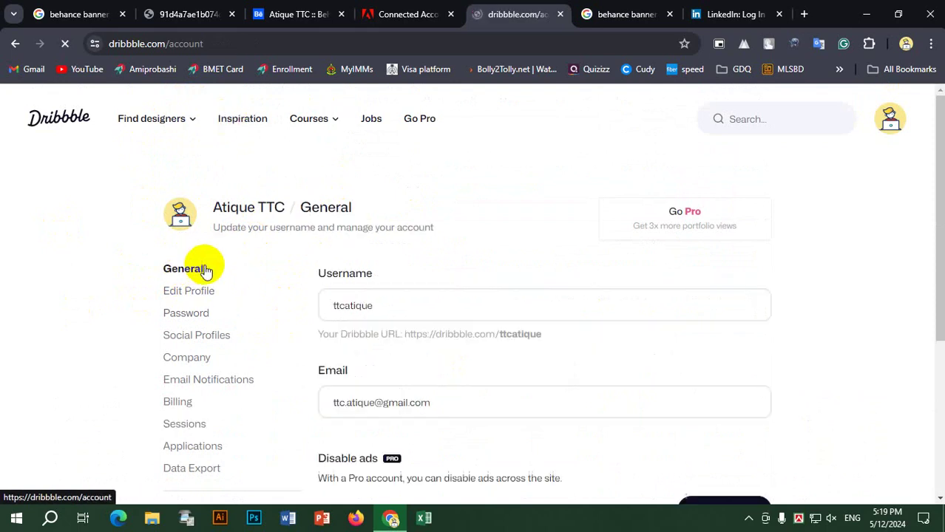
pyautogui.scroll(-3, 399, 292)
pyautogui.scroll(3, 498, 281)
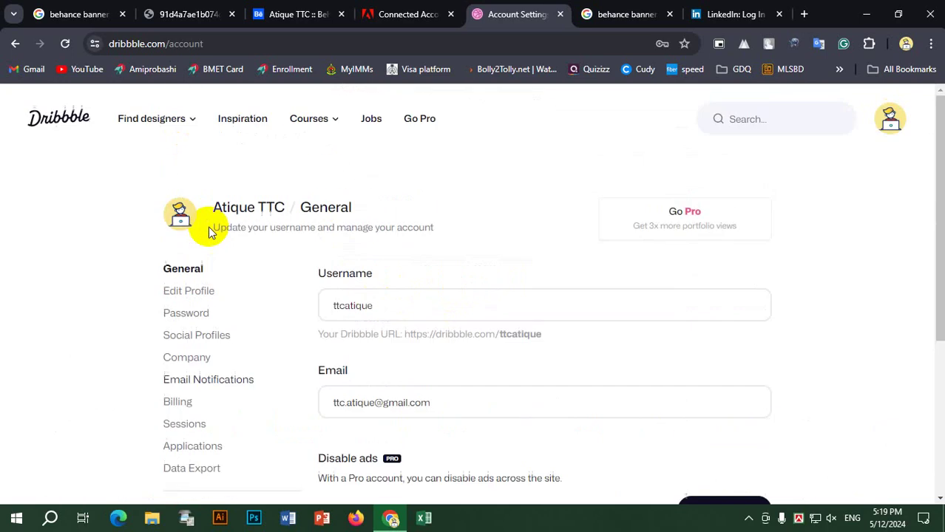
pyautogui.click(187, 291)
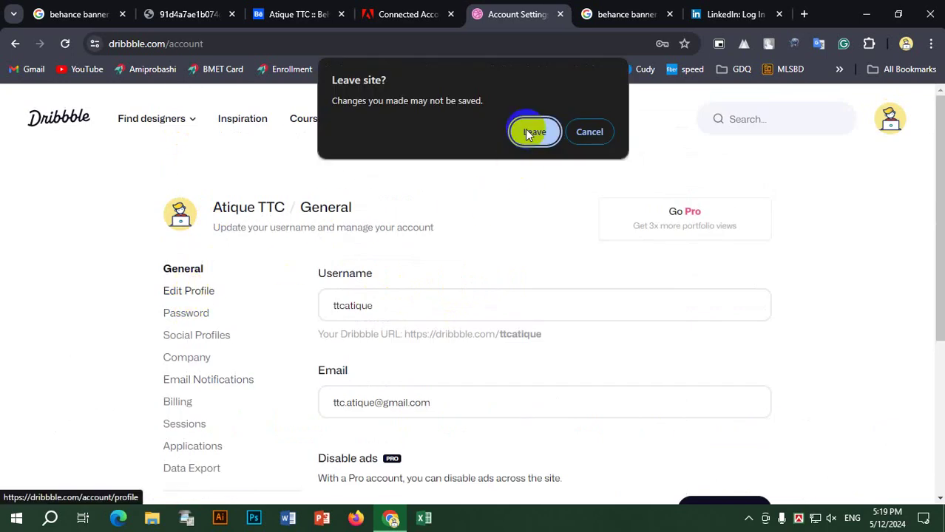
pyautogui.click(531, 131)
pyautogui.click(189, 290)
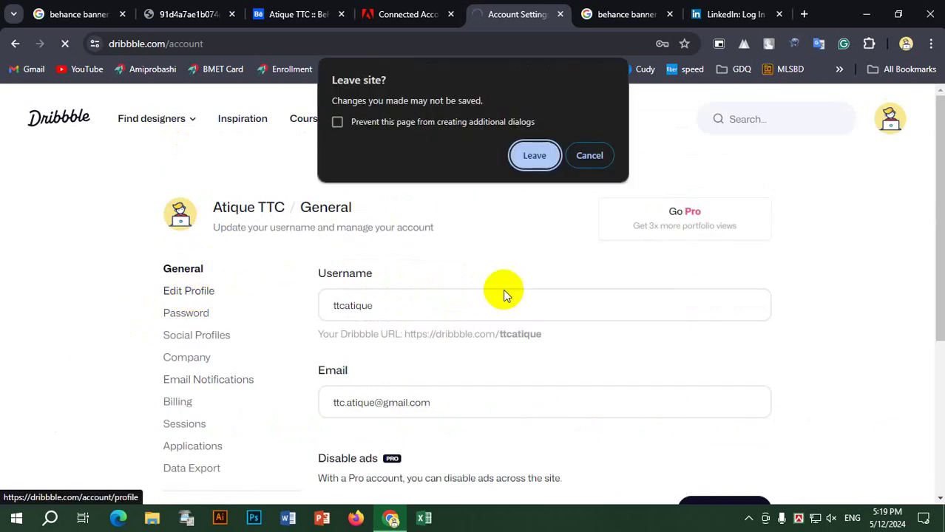
pyautogui.click(535, 156)
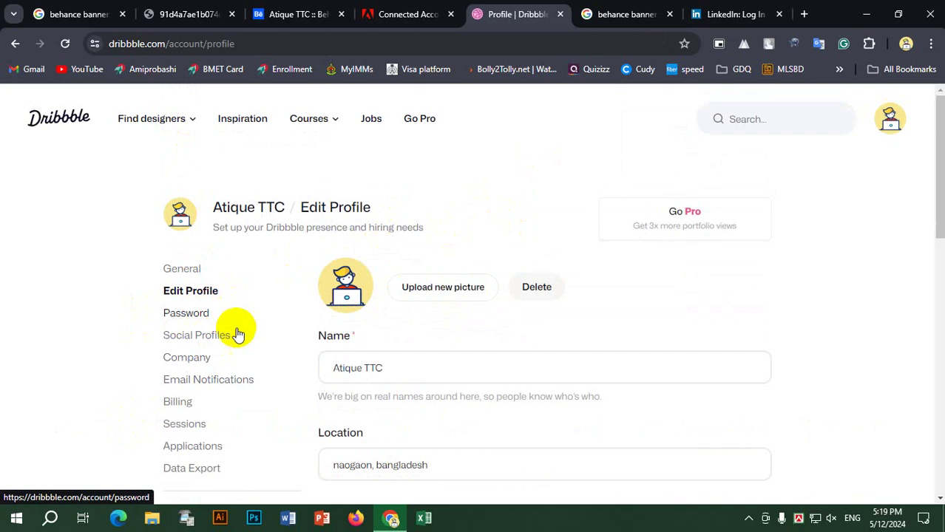
pyautogui.click(206, 342)
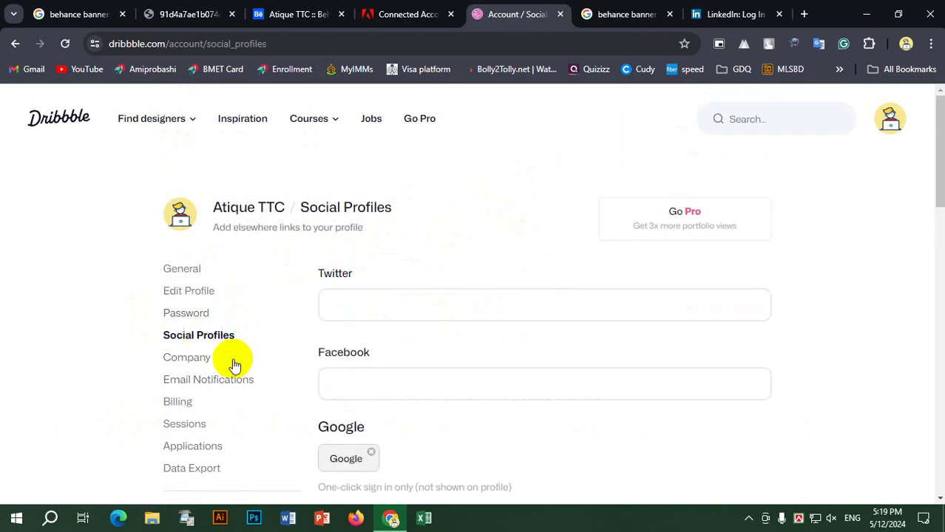
pyautogui.click(200, 362)
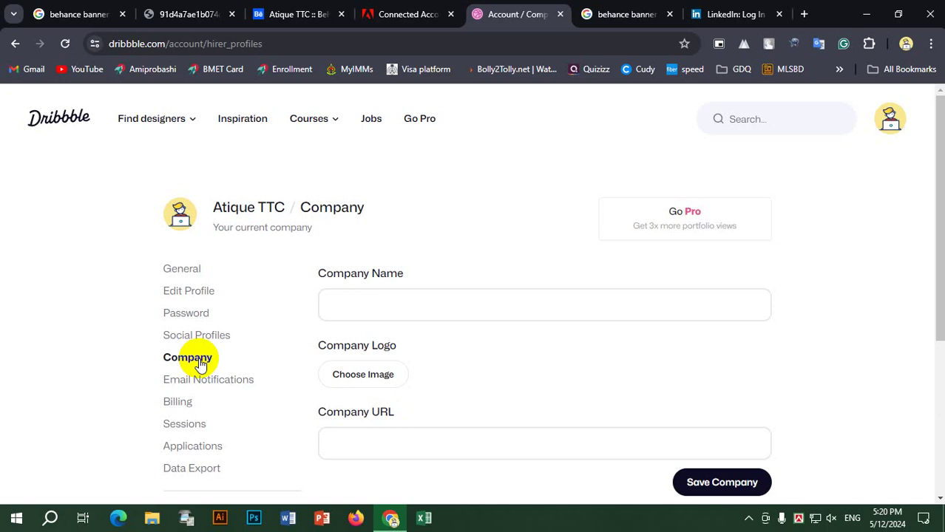
# Switch to the Behance profile and look over its banner, work area, web links and project section
pyautogui.click(292, 9)
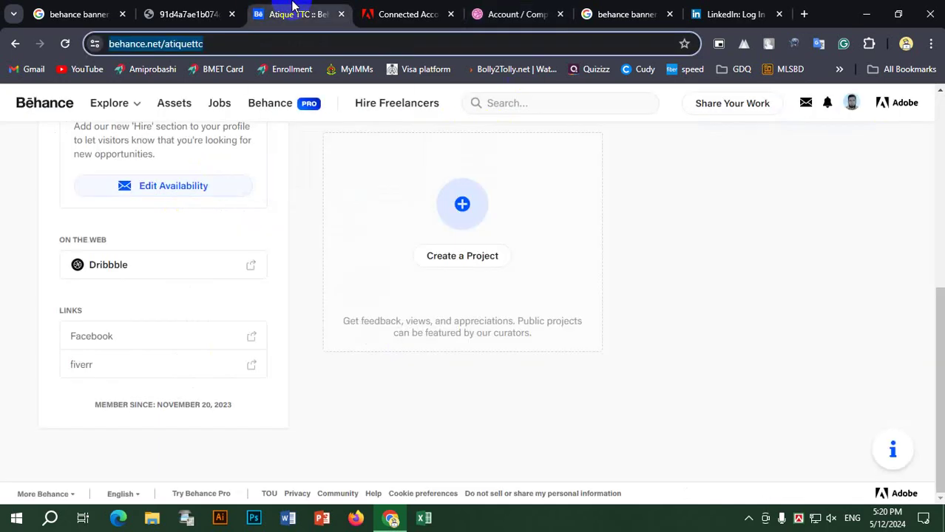
pyautogui.scroll(4, 525, 437)
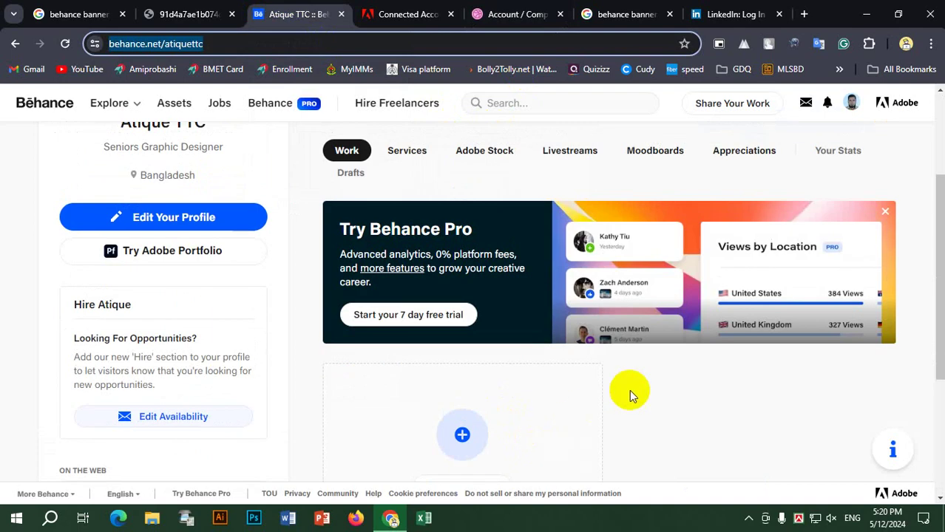
pyautogui.scroll(-4, 629, 392)
pyautogui.scroll(5, 713, 317)
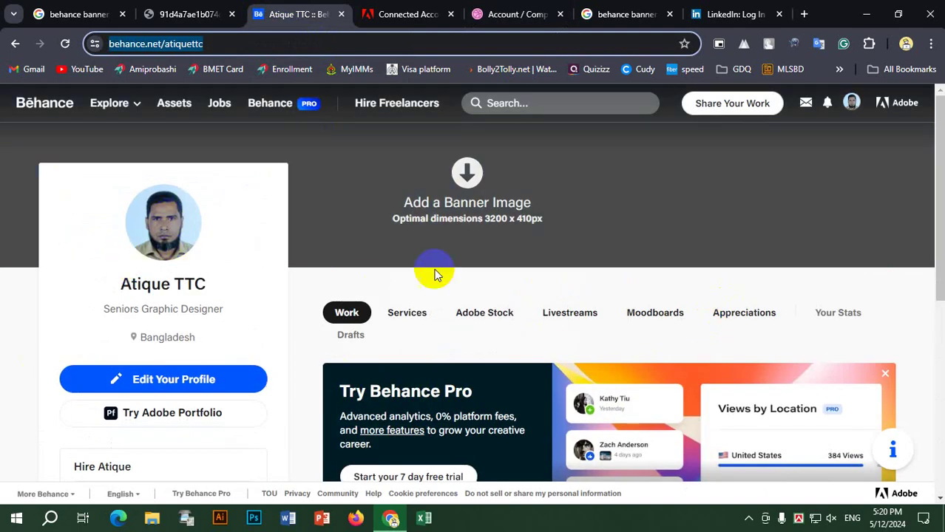
pyautogui.scroll(-3, 443, 273)
pyautogui.scroll(1, 419, 298)
pyautogui.scroll(2, 420, 297)
pyautogui.scroll(-4, 480, 446)
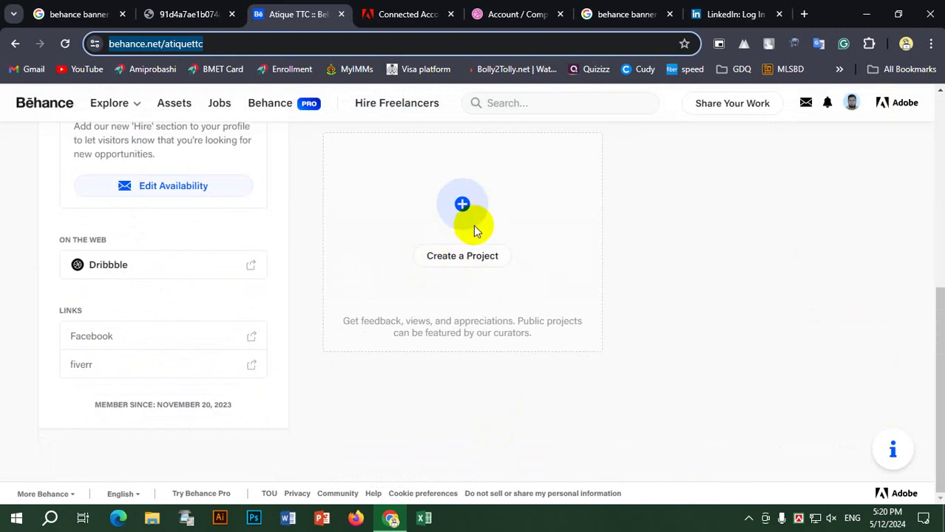
pyautogui.scroll(5, 444, 222)
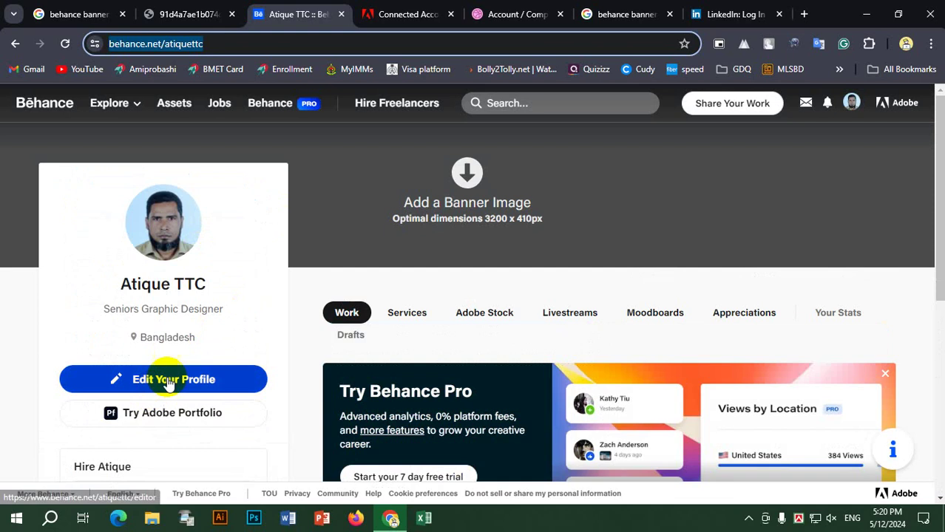
# Replace the Behance profile picture with IMG_20231212_002508.jpg from Downloads, cropped to the monument above the calendar
pyautogui.click(169, 380)
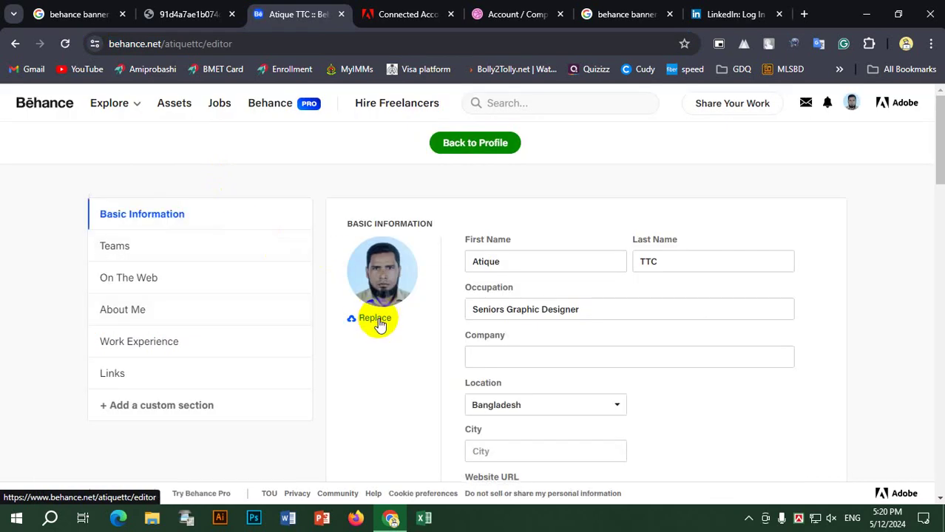
pyautogui.click(379, 325)
pyautogui.scroll(-3, 556, 270)
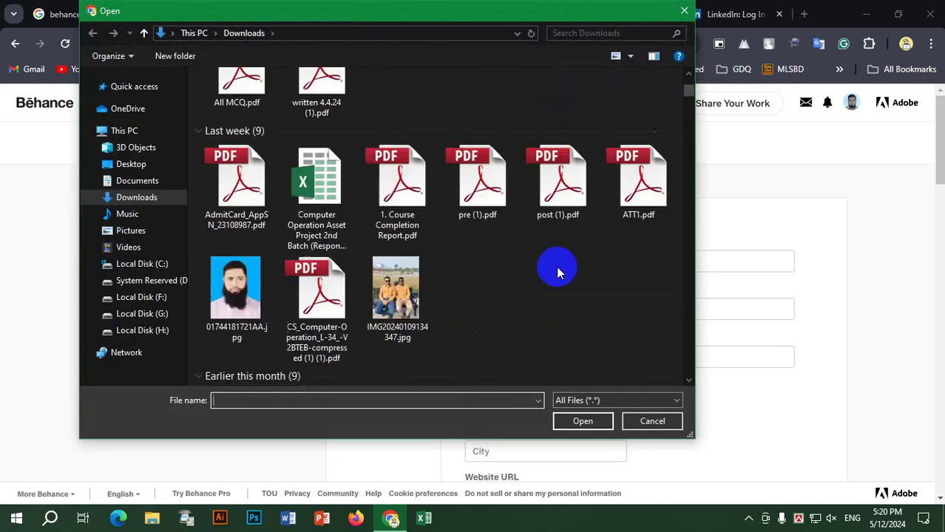
pyautogui.scroll(-10, 400, 251)
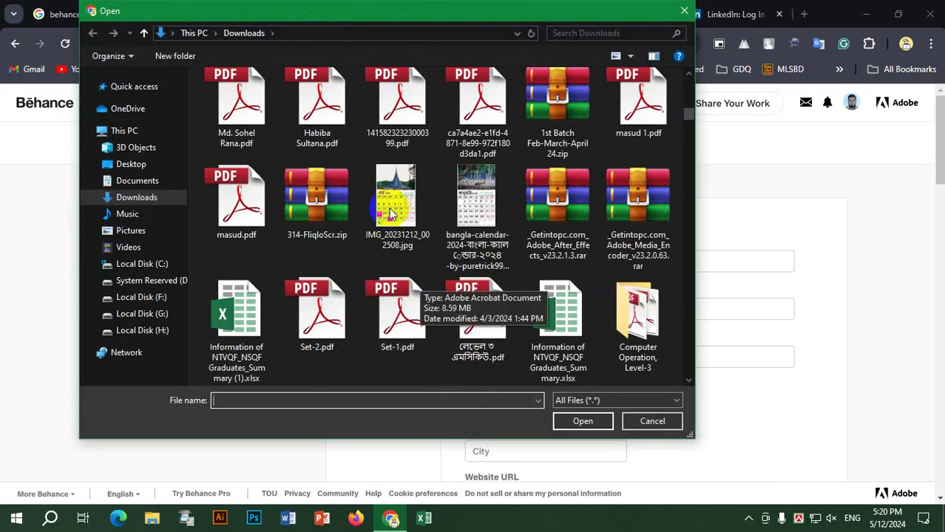
pyautogui.click(392, 214)
pyautogui.click(583, 421)
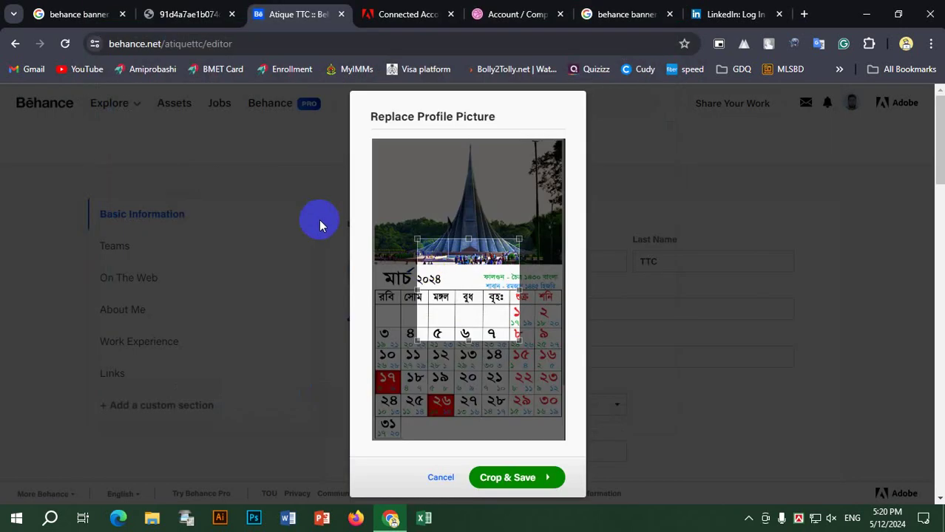
pyautogui.moveTo(481, 274); pyautogui.dragTo(477, 184)
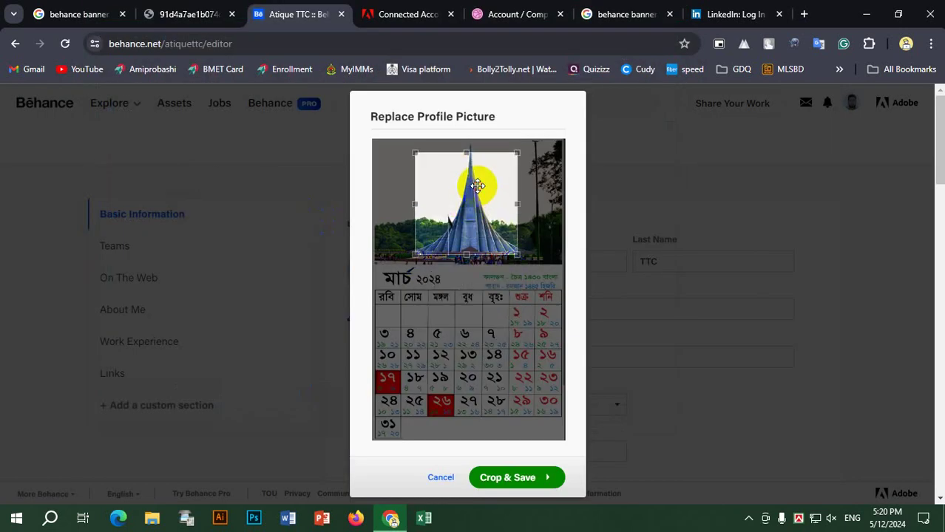
pyautogui.click(528, 477)
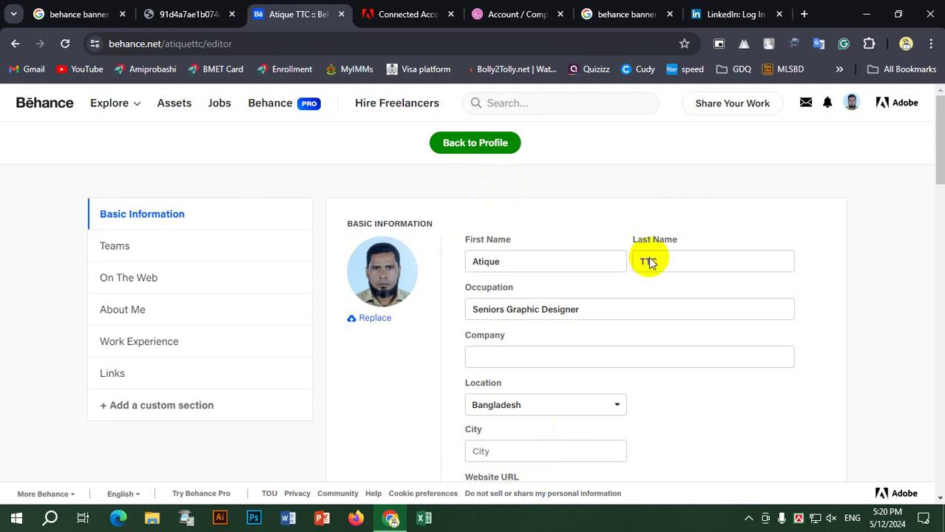
# Return from the profile editor to the profile page and start creating a new project
pyautogui.scroll(-10, 747, 344)
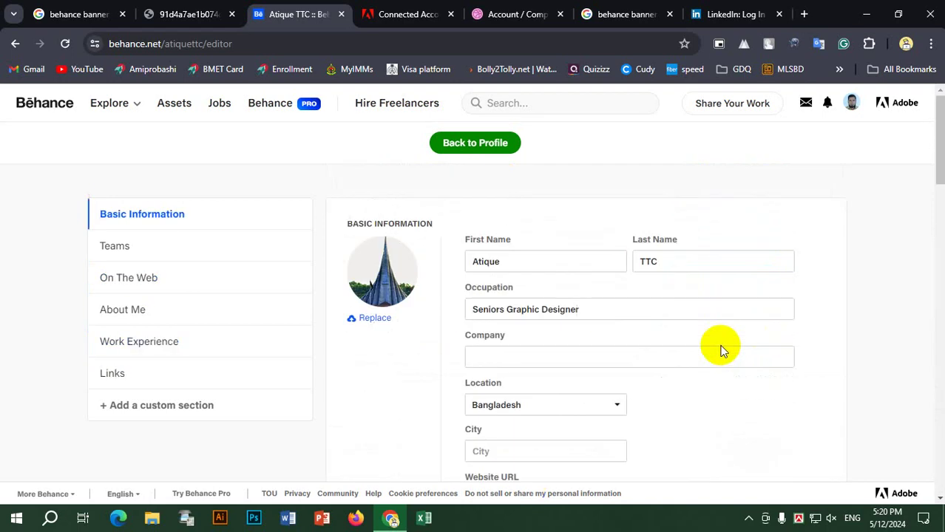
pyautogui.click(464, 143)
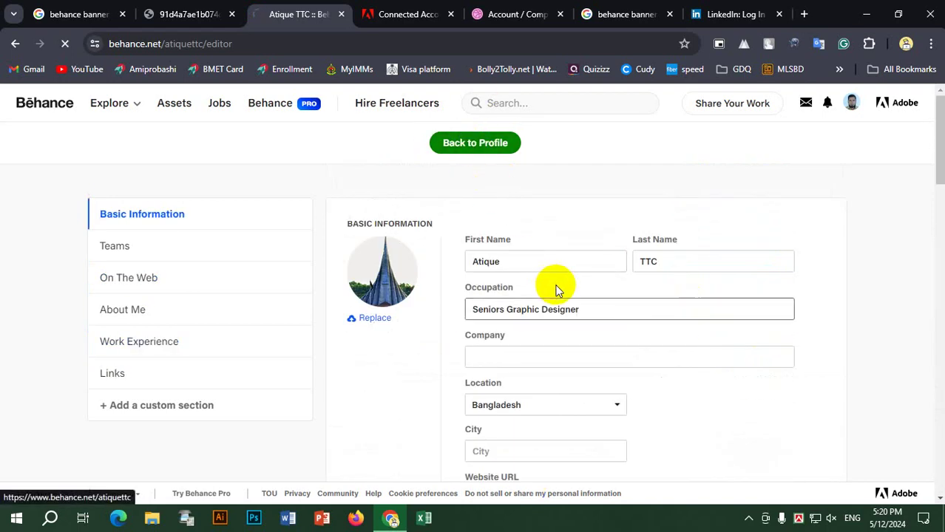
pyautogui.scroll(-6, 534, 228)
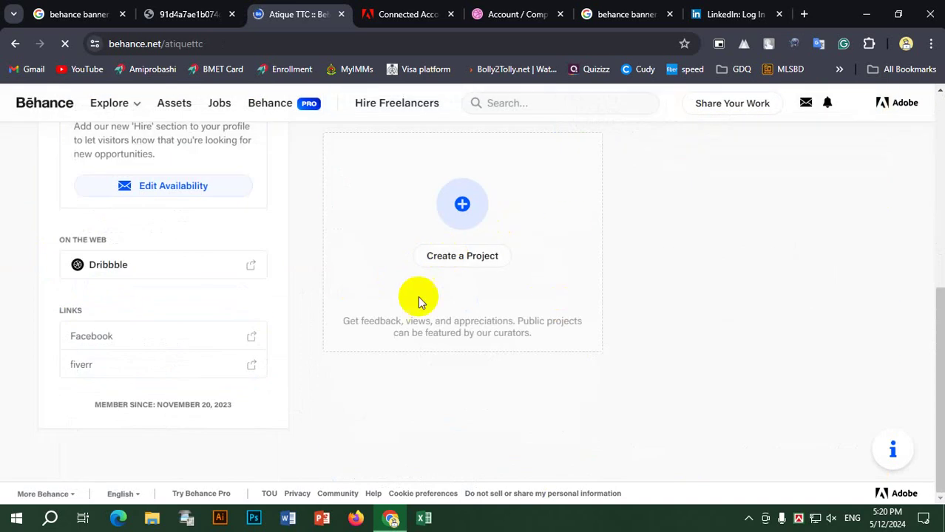
pyautogui.click(476, 266)
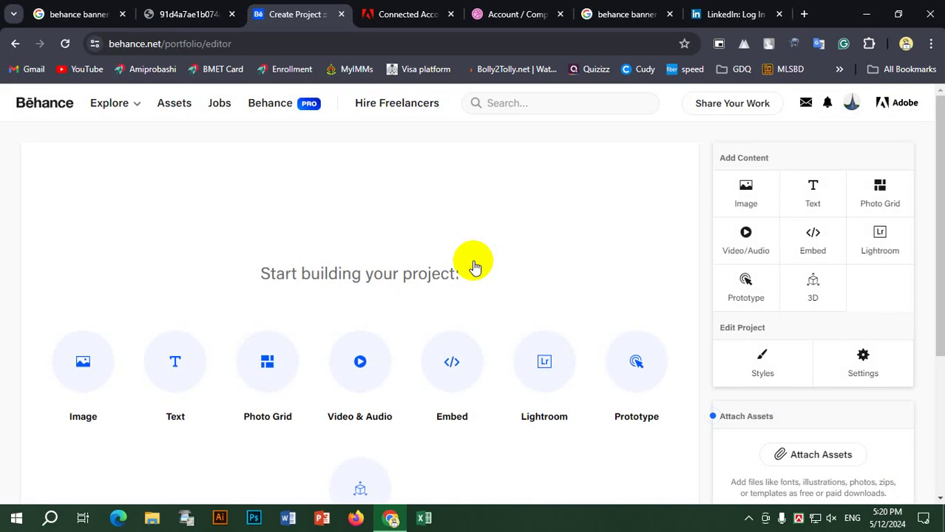
# Examine the content types, project settings, asset attachment and saving options in the empty project editor
pyautogui.scroll(-3, 428, 283)
pyautogui.scroll(3, 429, 287)
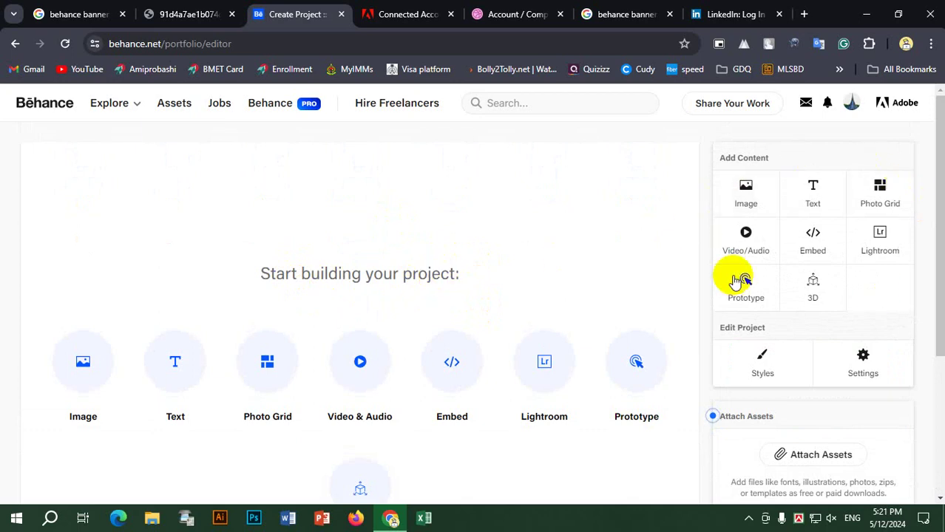
pyautogui.scroll(-3, 411, 237)
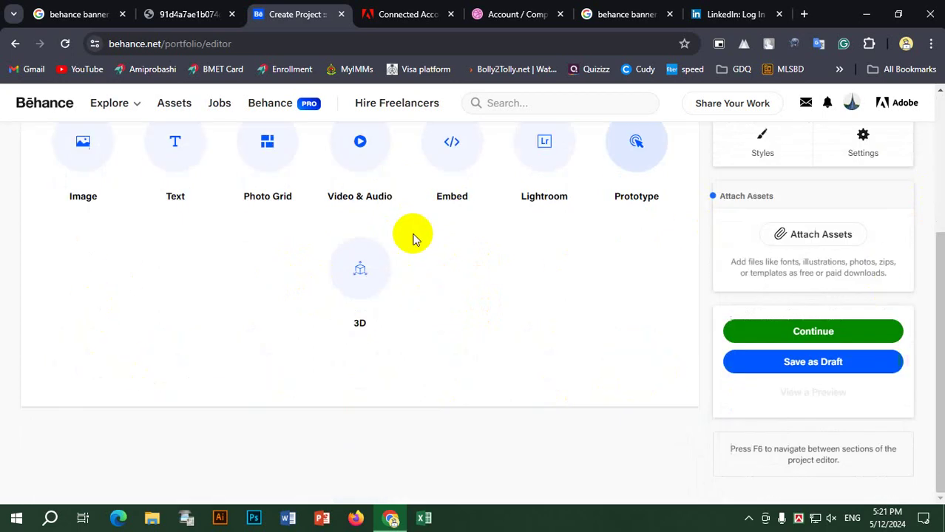
pyautogui.scroll(3, 441, 235)
pyautogui.scroll(-3, 400, 242)
pyautogui.scroll(3, 371, 247)
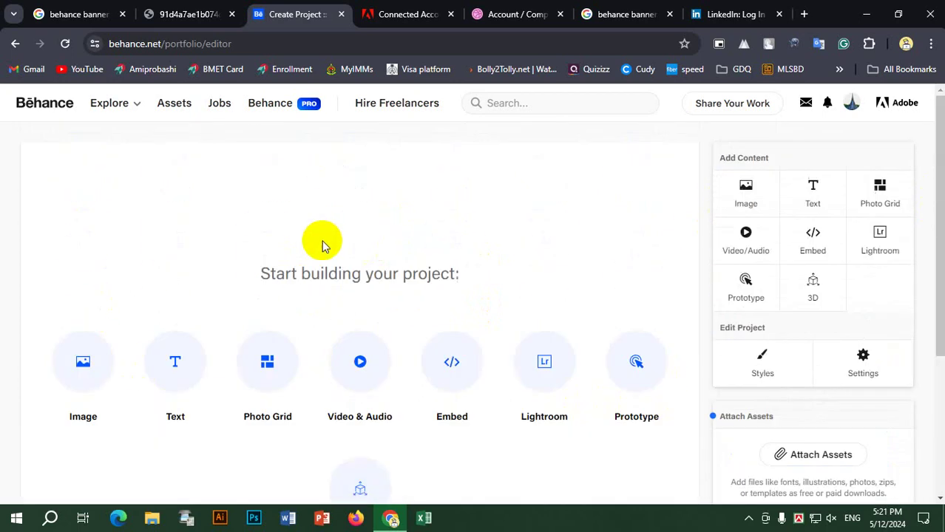
pyautogui.scroll(-3, 148, 250)
pyautogui.scroll(3, 80, 165)
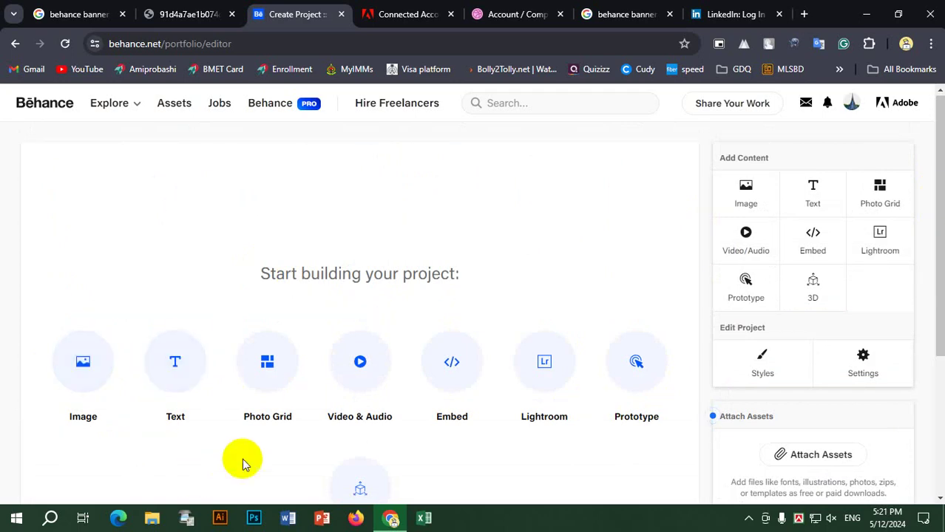
# Add a text block to the project reading "Food Flyer design"
pyautogui.click(178, 368)
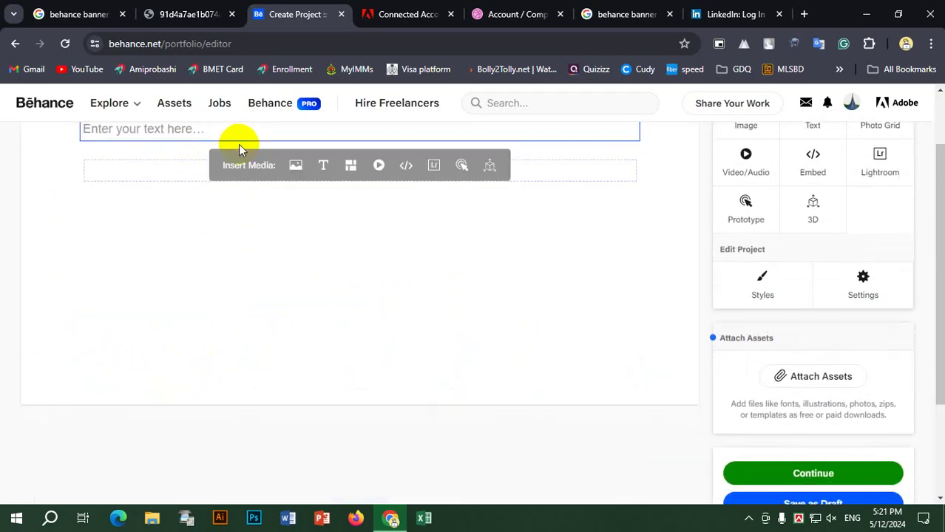
pyautogui.click(288, 212)
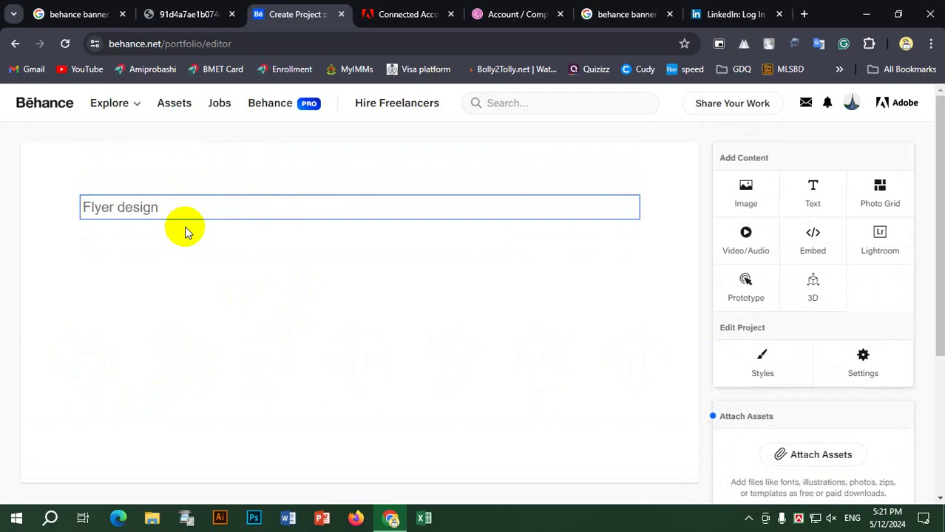
pyautogui.write('Food')
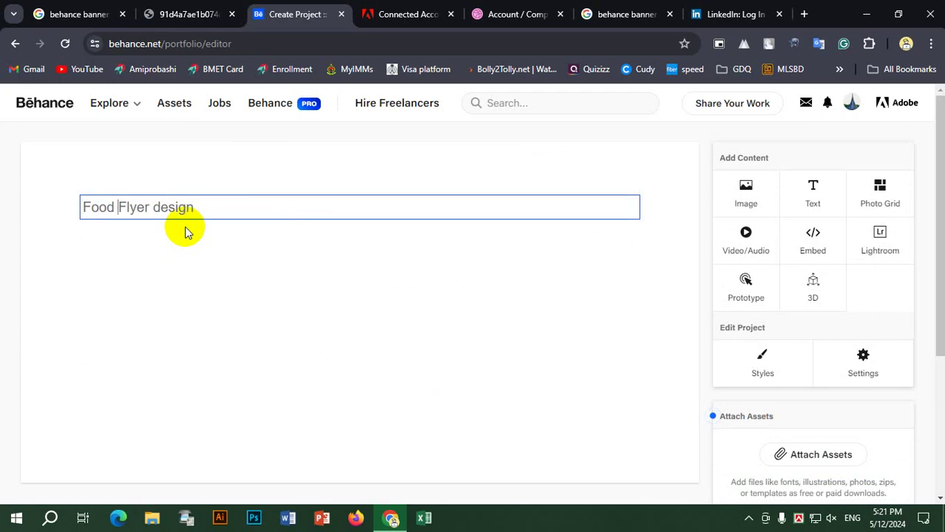
# Replace the word "Food" in the project text with the correctly spelled "Restaurant"
pyautogui.doubleClick(107, 210)
pyautogui.write('K')
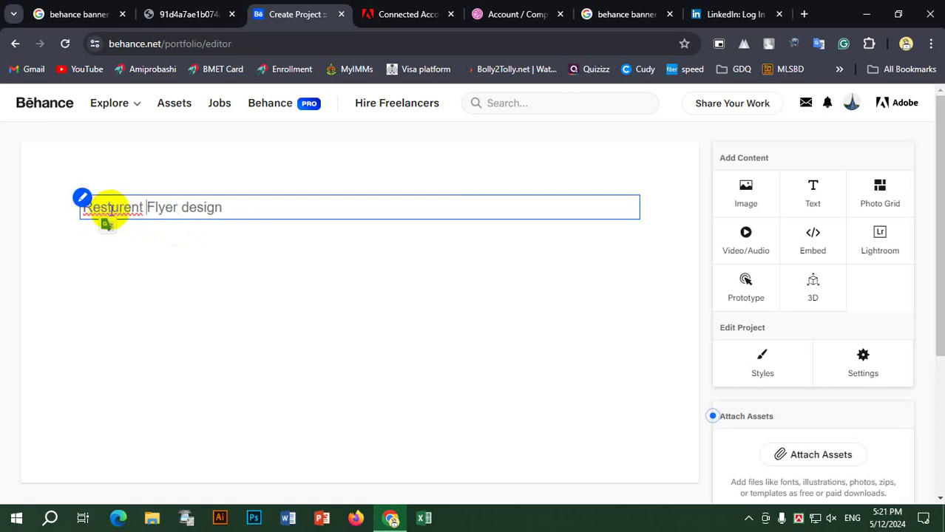
pyautogui.rightClick(120, 208)
pyautogui.click(201, 222)
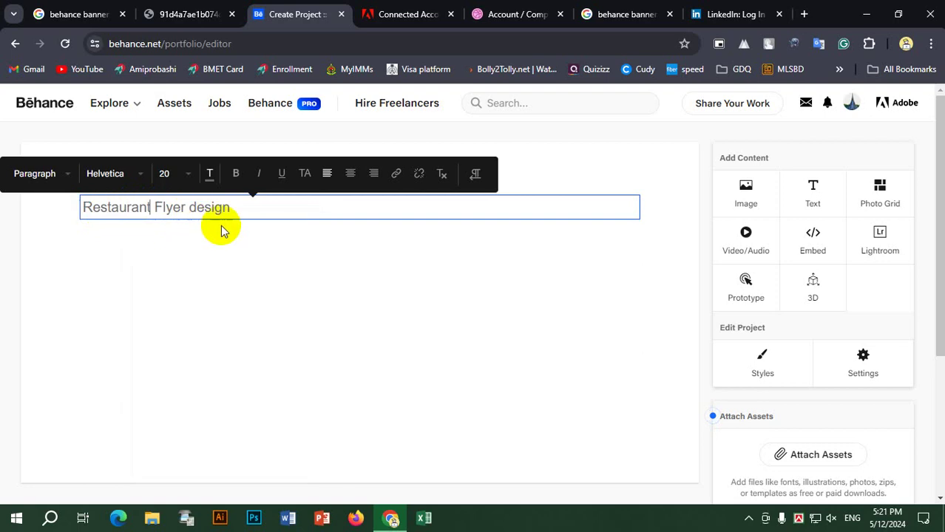
pyautogui.click(274, 208)
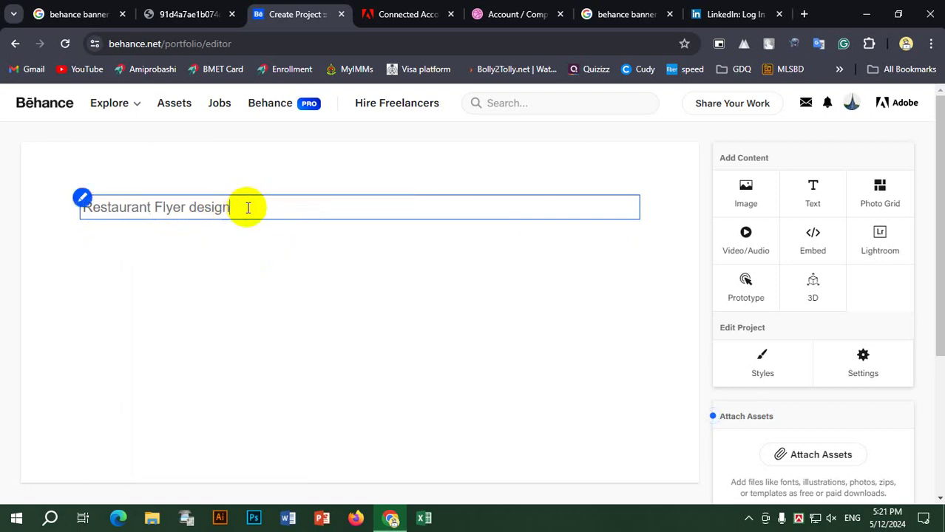
# Set the font size of the whole "Restaurant Flyer design" text to 44
pyautogui.moveTo(248, 208); pyautogui.dragTo(74, 205)
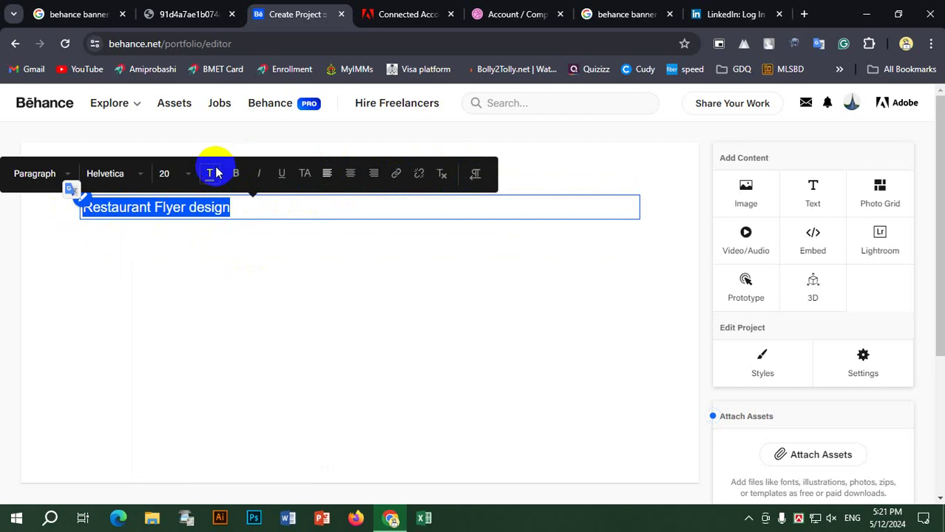
pyautogui.click(178, 178)
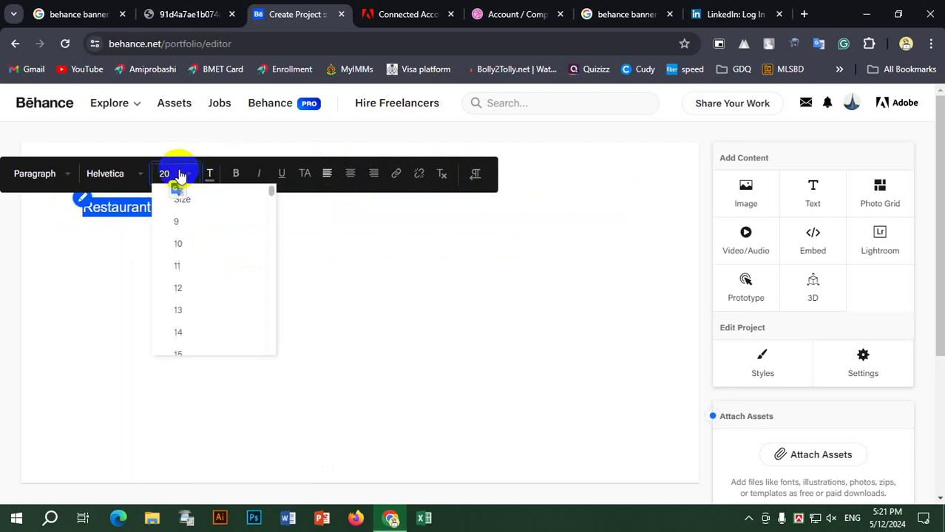
pyautogui.scroll(-5, 196, 323)
pyautogui.scroll(-1, 197, 323)
pyautogui.click(196, 310)
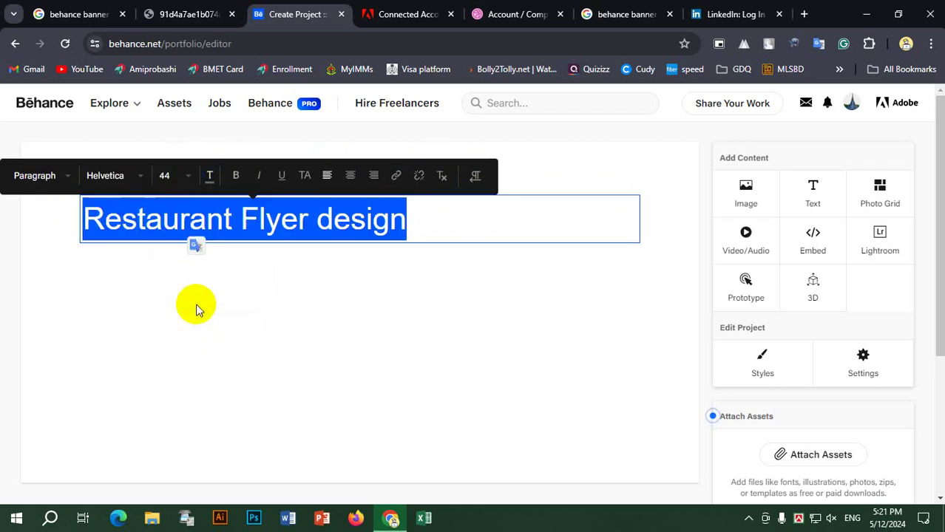
# Center the "Restaurant Flyer design" heading and format it in bold Trebuchet
pyautogui.click(352, 177)
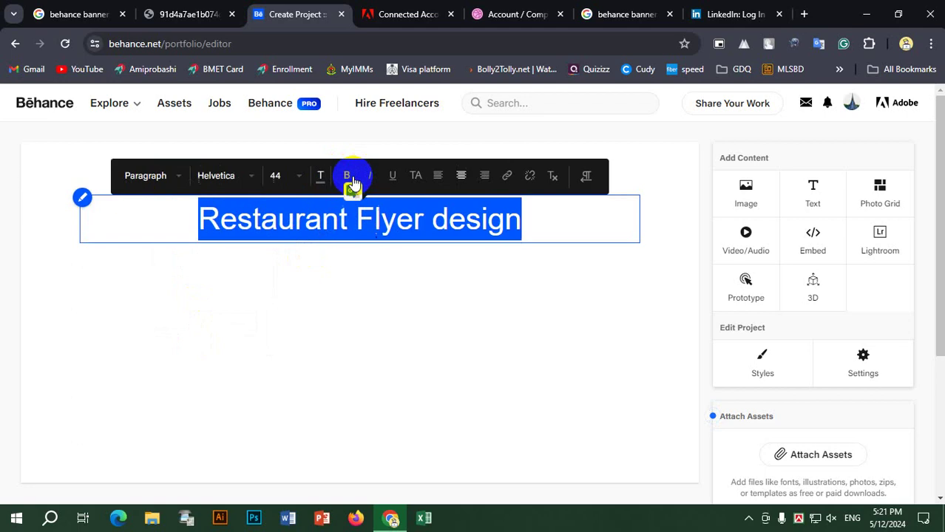
pyautogui.click(254, 180)
pyautogui.click(244, 179)
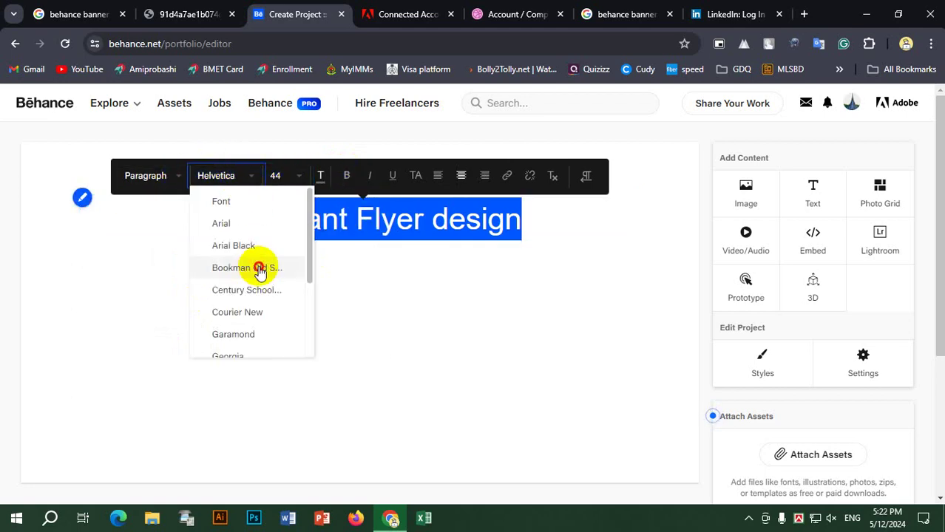
pyautogui.click(259, 268)
pyautogui.click(232, 179)
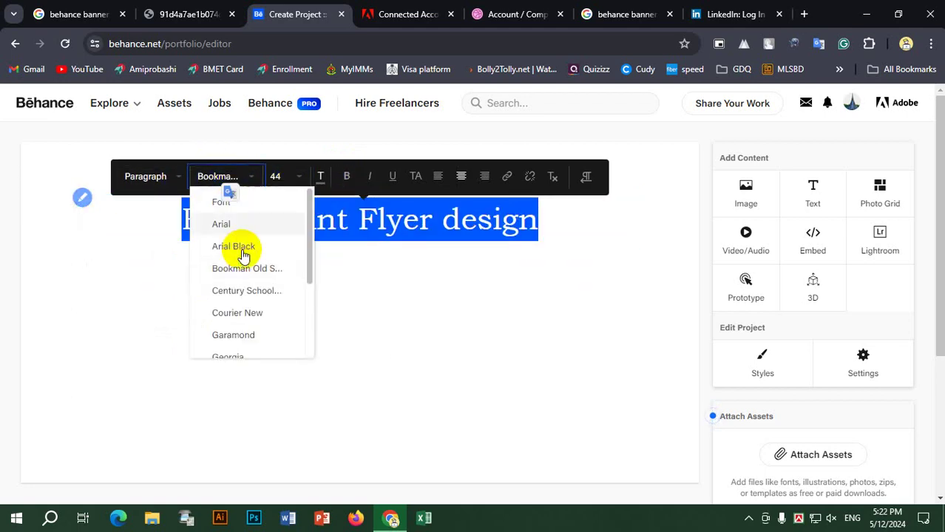
pyautogui.scroll(-5, 244, 263)
pyautogui.scroll(3, 244, 255)
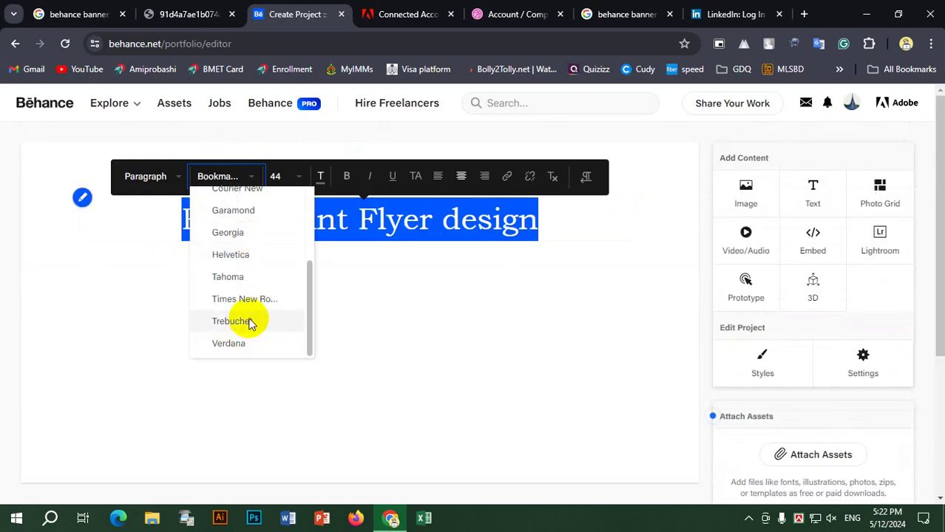
pyautogui.click(247, 322)
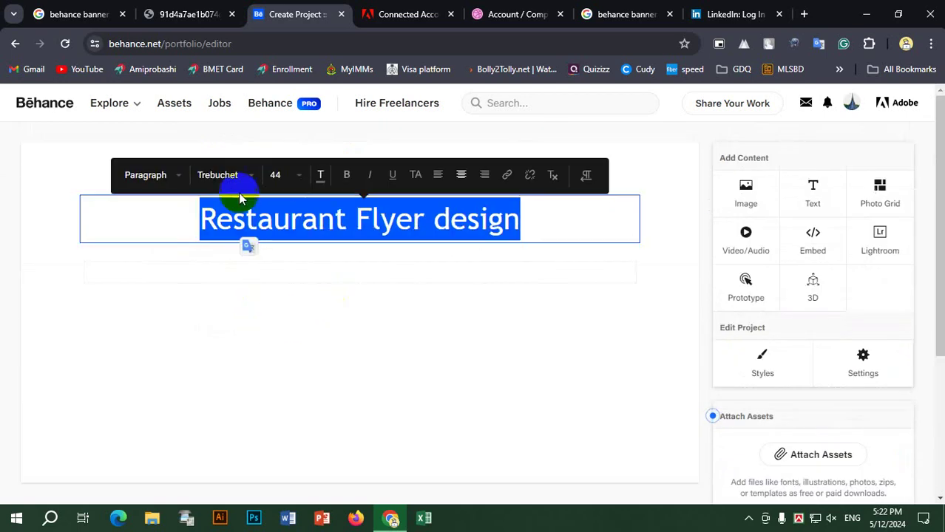
pyautogui.click(347, 176)
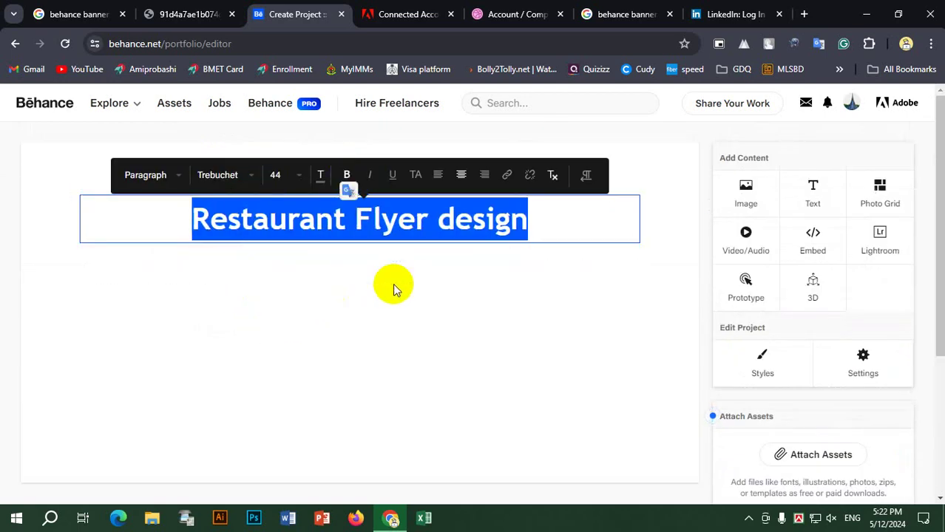
pyautogui.click(360, 310)
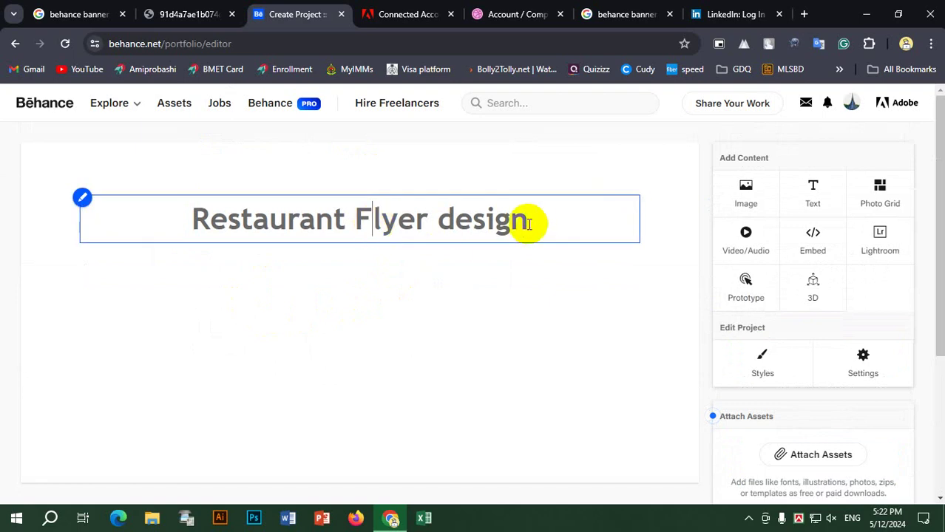
# Change the color of the whole "Restaurant Flyer design" heading to red FA343B
pyautogui.moveTo(525, 220); pyautogui.dragTo(163, 220)
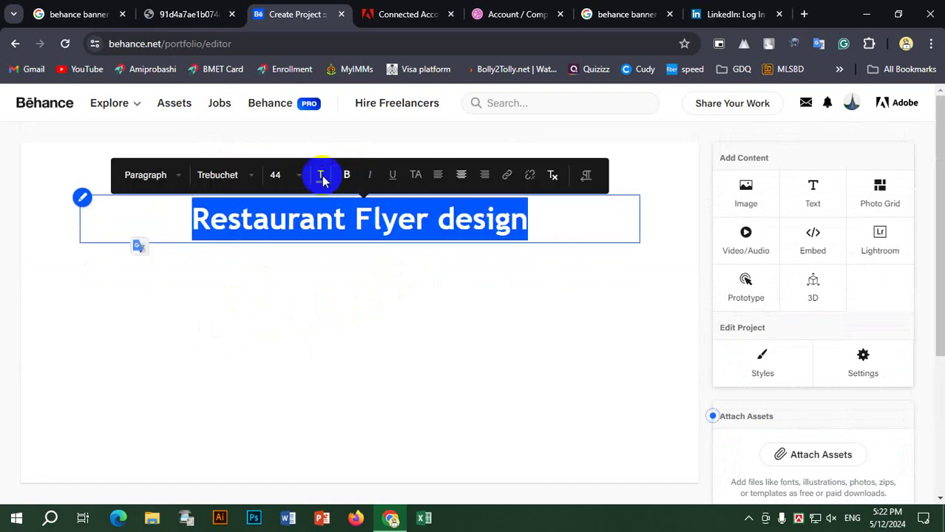
pyautogui.click(322, 180)
pyautogui.moveTo(418, 148); pyautogui.dragTo(442, 101)
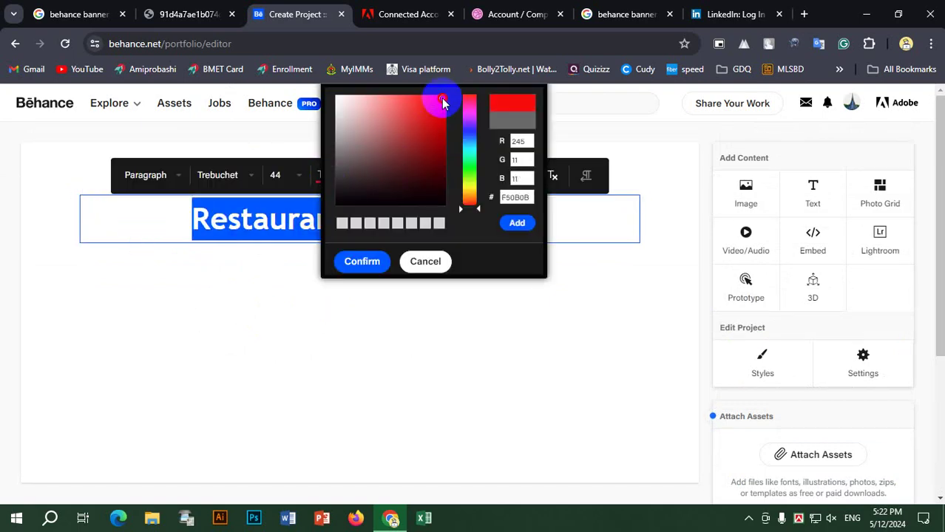
pyautogui.click(470, 156)
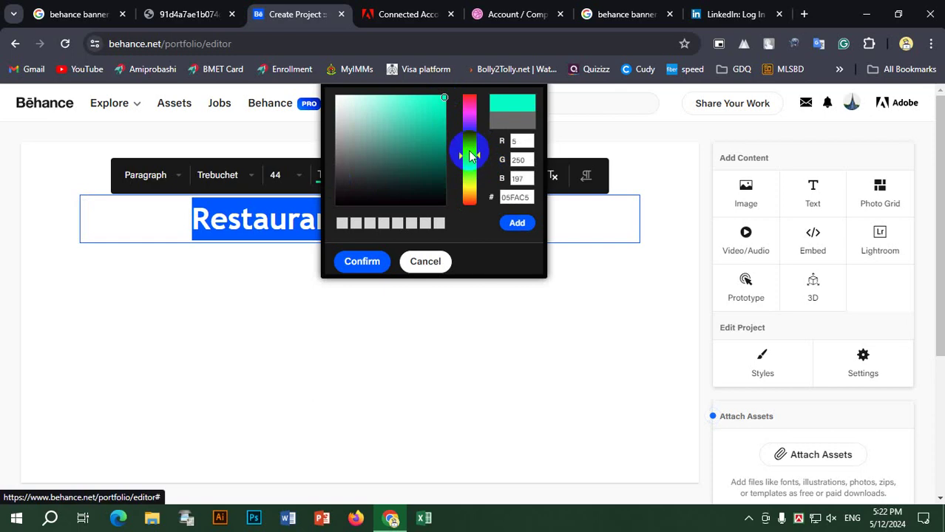
pyautogui.click(423, 103)
pyautogui.click(468, 96)
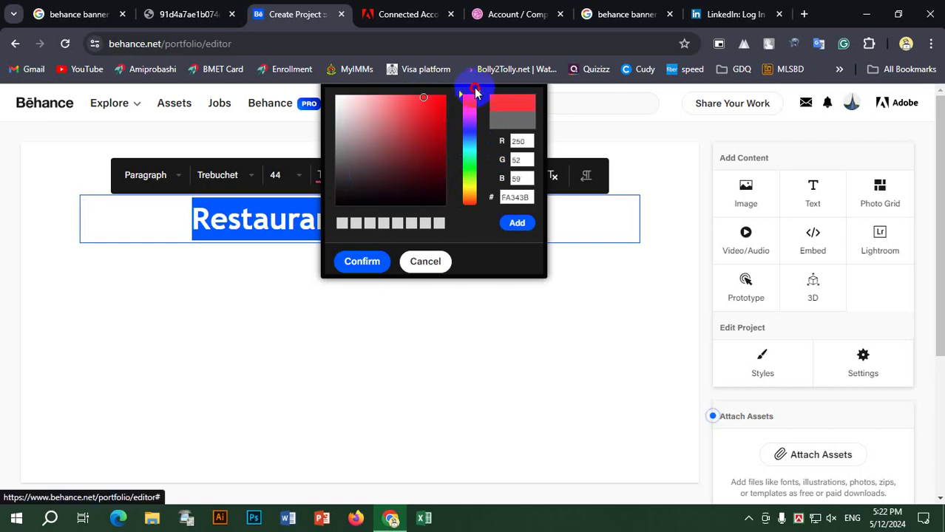
pyautogui.click(368, 262)
pyautogui.click(260, 392)
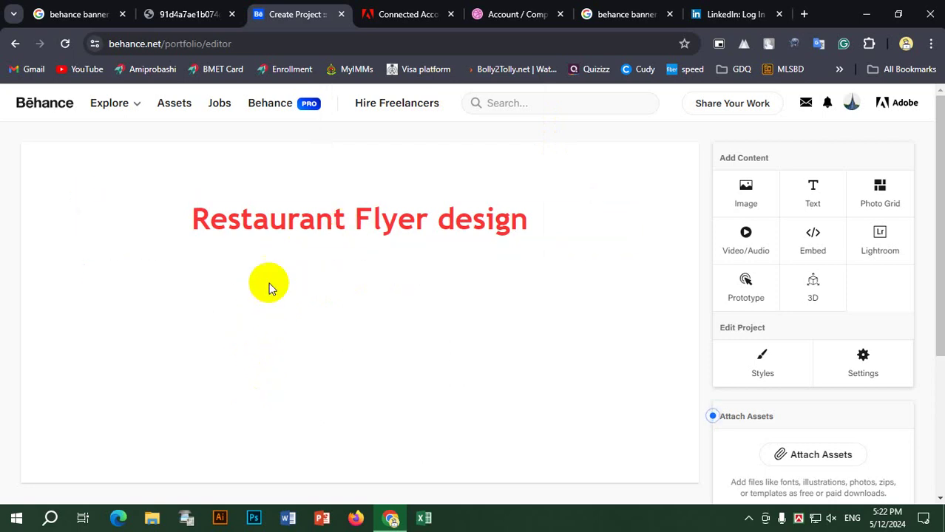
# Insert the image 2.jpg from the Downloads folder below the project heading
pyautogui.moveTo(252, 283)
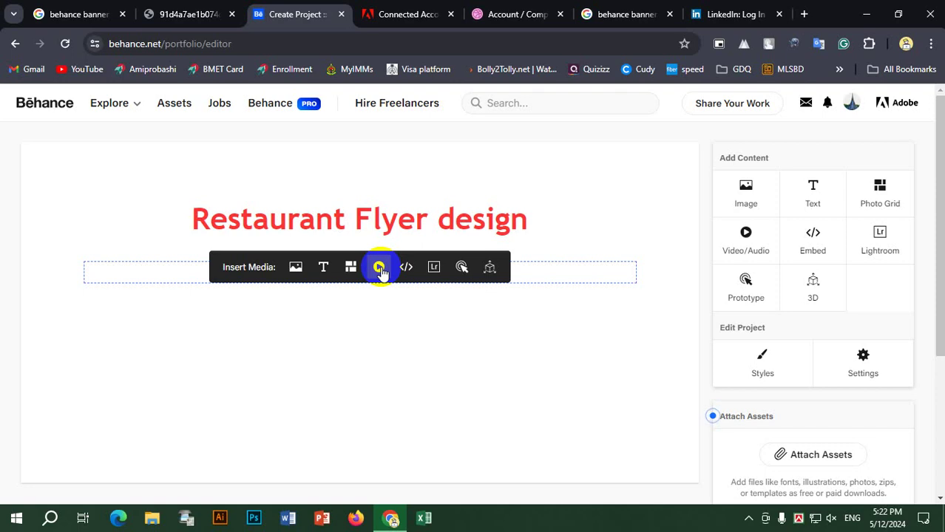
pyautogui.click(297, 272)
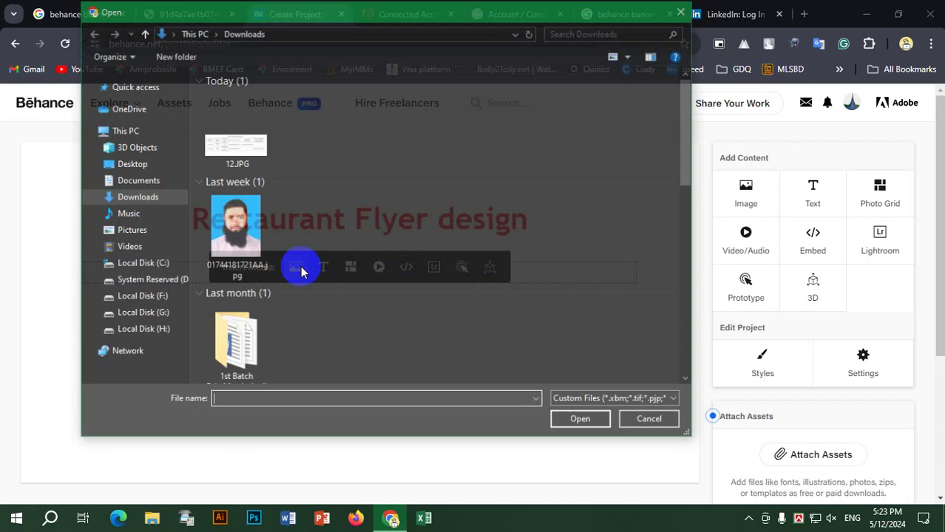
pyautogui.scroll(-5, 423, 255)
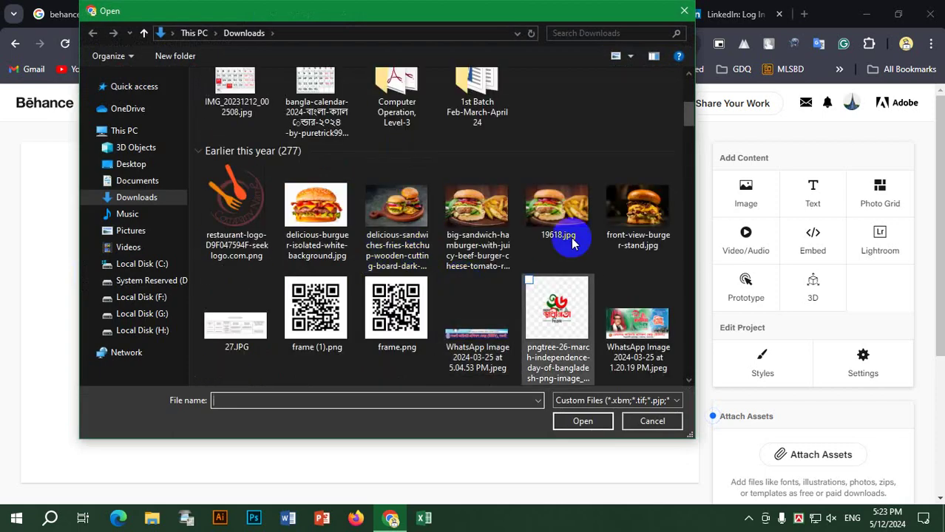
pyautogui.scroll(-2, 517, 259)
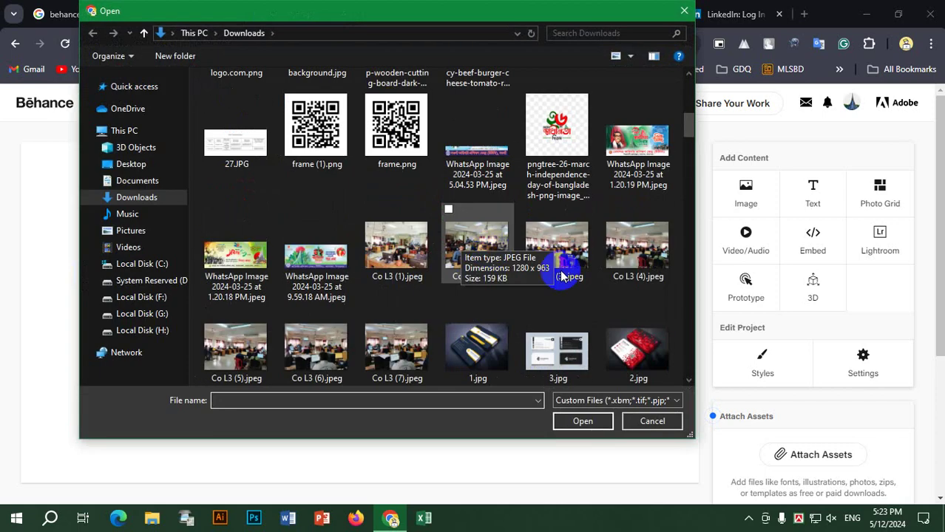
pyautogui.scroll(-3, 518, 310)
pyautogui.scroll(3, 517, 351)
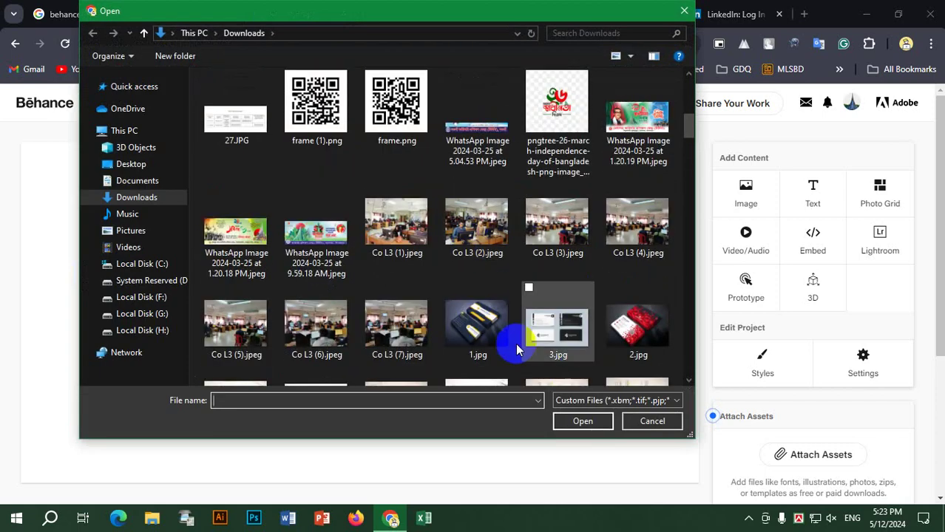
pyautogui.click(636, 326)
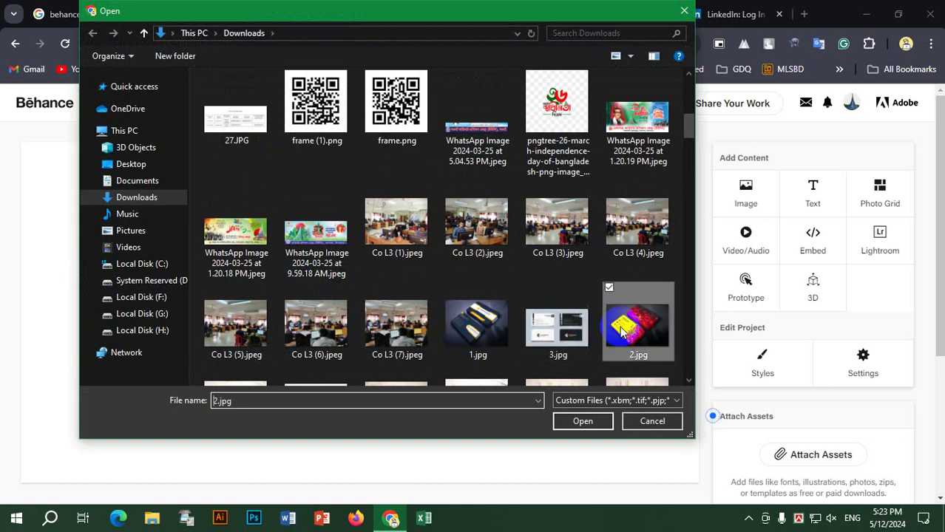
pyautogui.click(582, 422)
pyautogui.scroll(-2, 309, 218)
pyautogui.scroll(2, 379, 233)
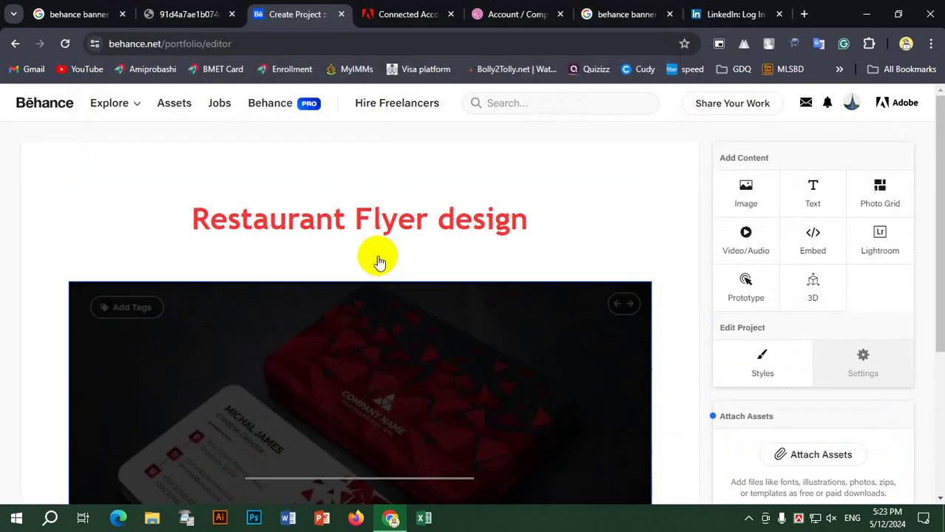
# Replace "Restaurant Flyer" in the heading so that it reads "Professional Business card design"
pyautogui.moveTo(428, 218); pyautogui.dragTo(188, 219)
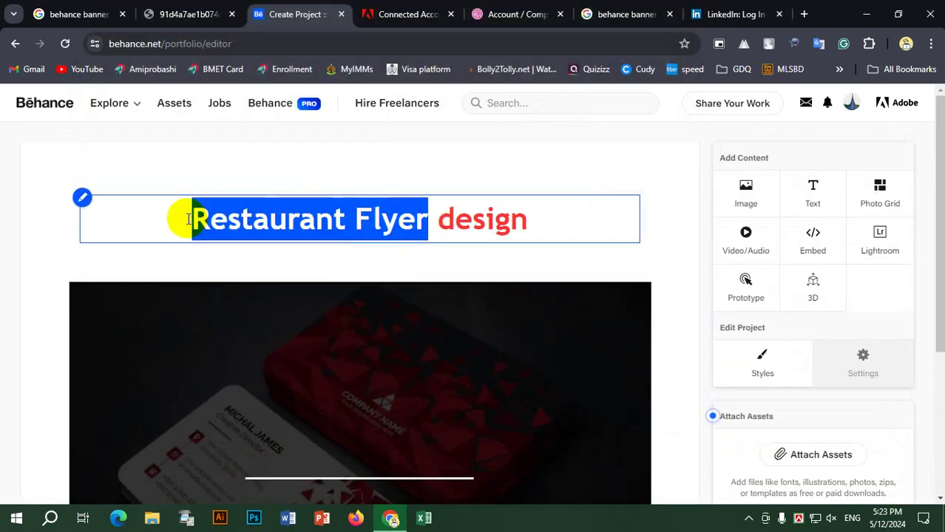
pyautogui.write('pro')
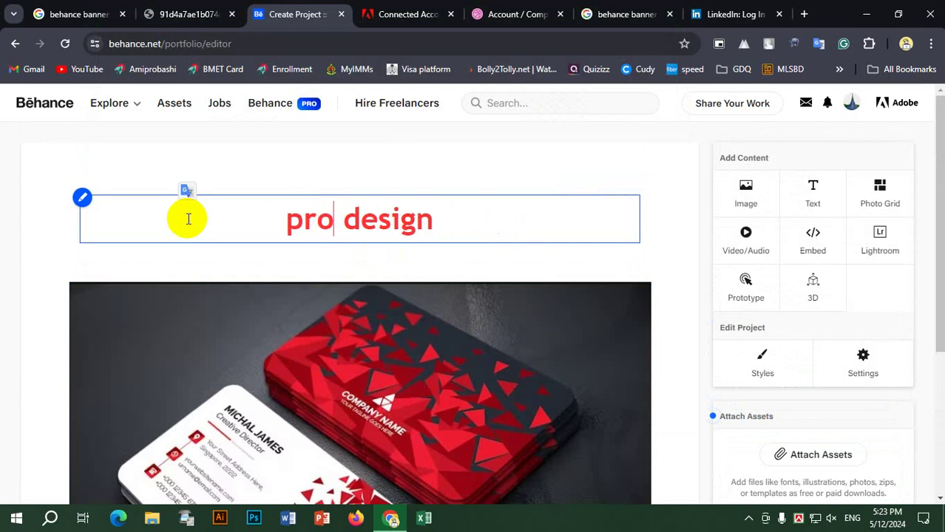
pyautogui.press('BackSpace')
pyautogui.press('BackSpace')
pyautogui.press('BackSpace')
pyautogui.write('P')
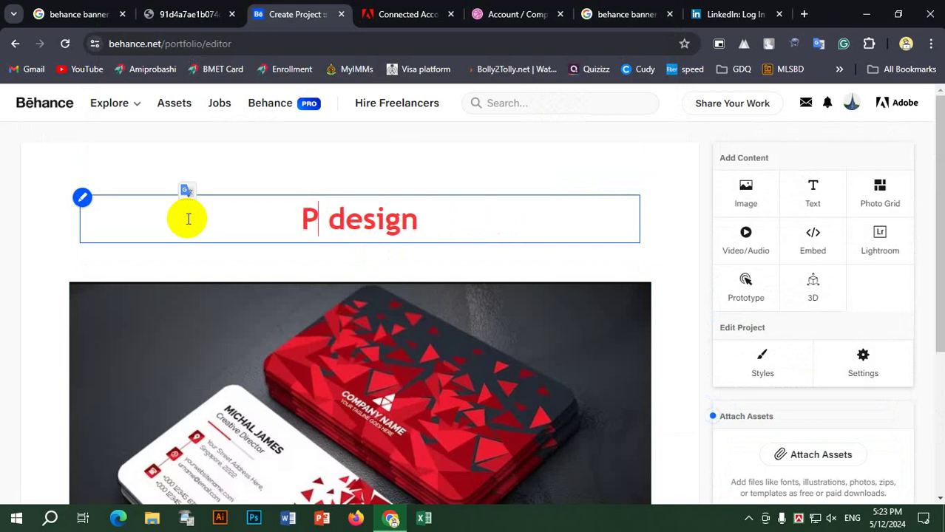
pyautogui.write('rofessio')
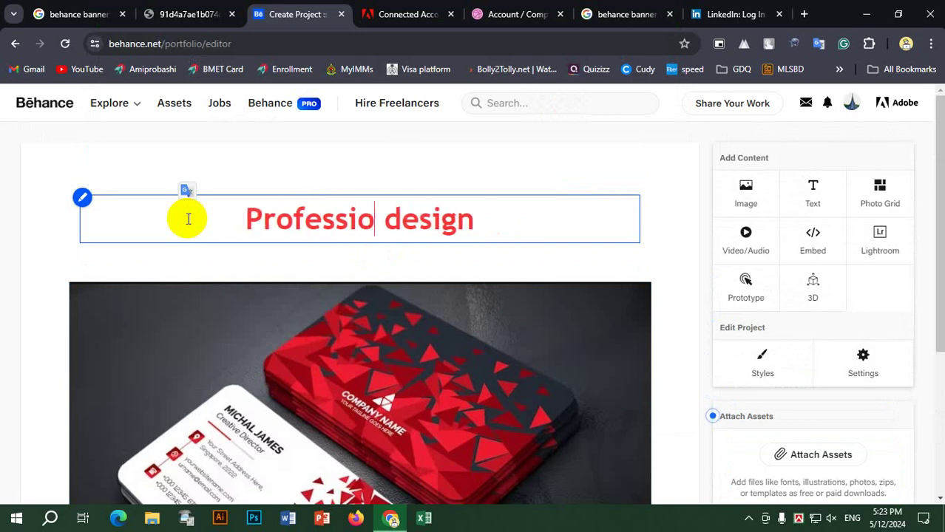
pyautogui.write('nal Bu')
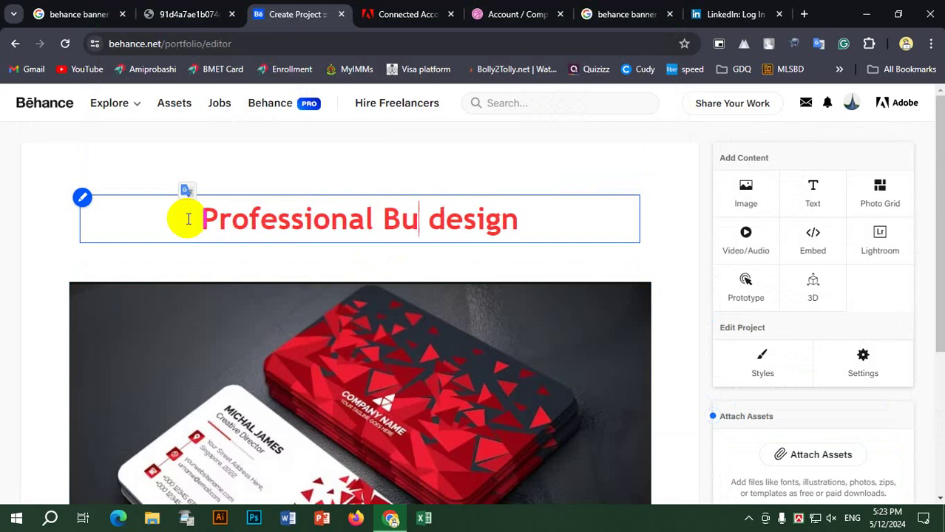
pyautogui.write('siness car')
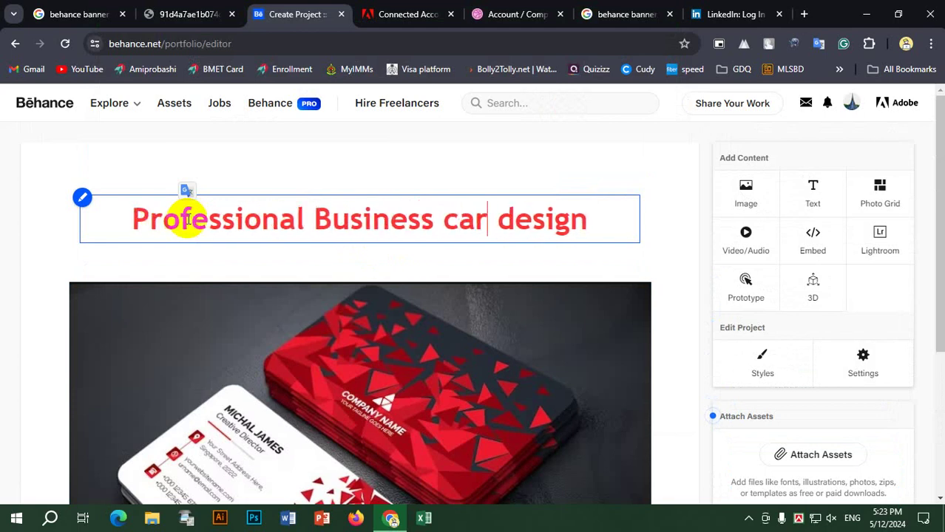
pyautogui.write('d')
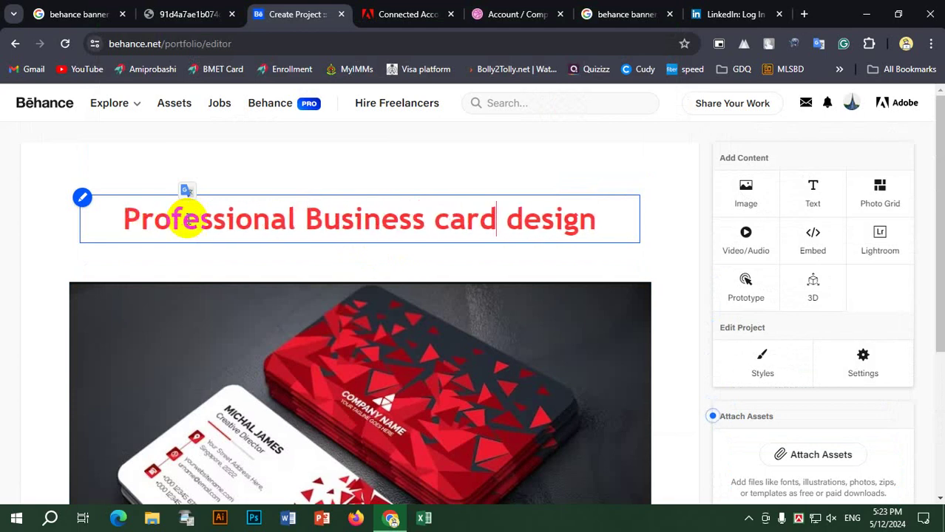
pyautogui.click(657, 247)
# Insert the image 1.jpg from the Downloads folder below the red business card image
pyautogui.scroll(-3, 444, 307)
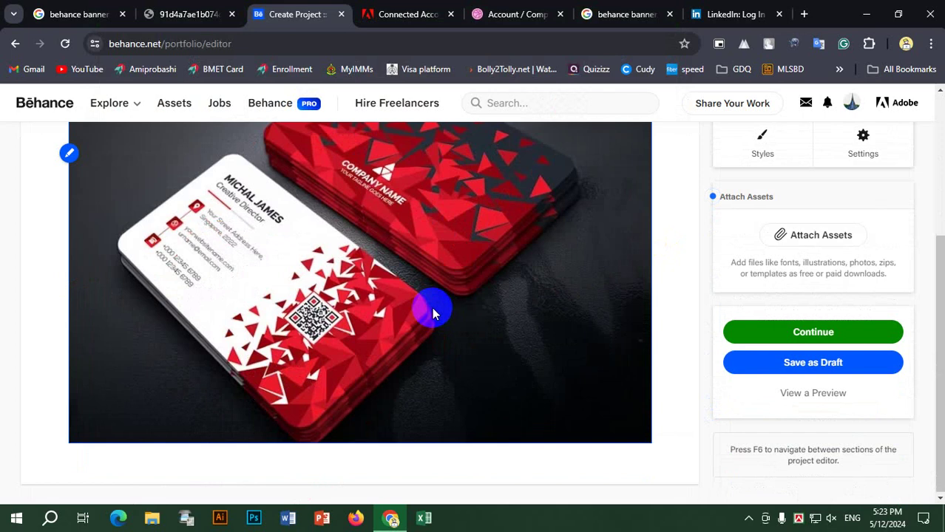
pyautogui.moveTo(329, 459)
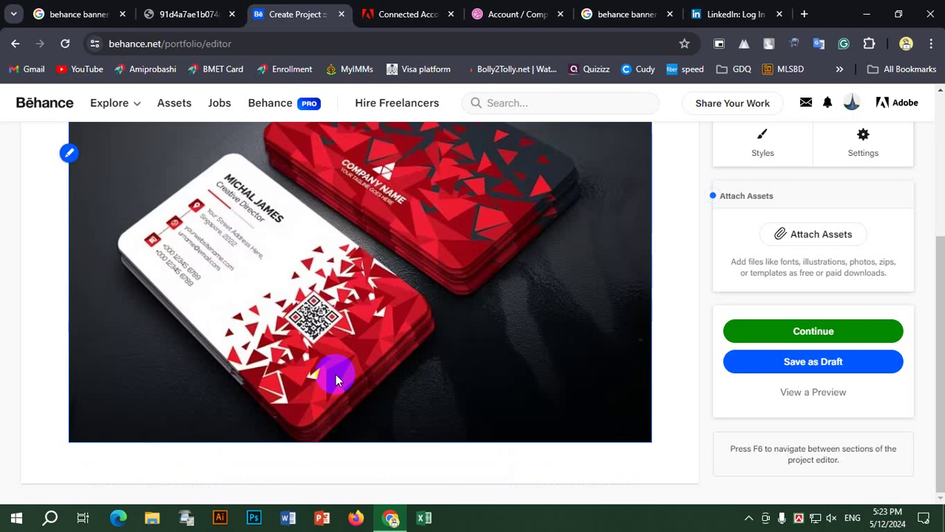
pyautogui.scroll(3, 335, 374)
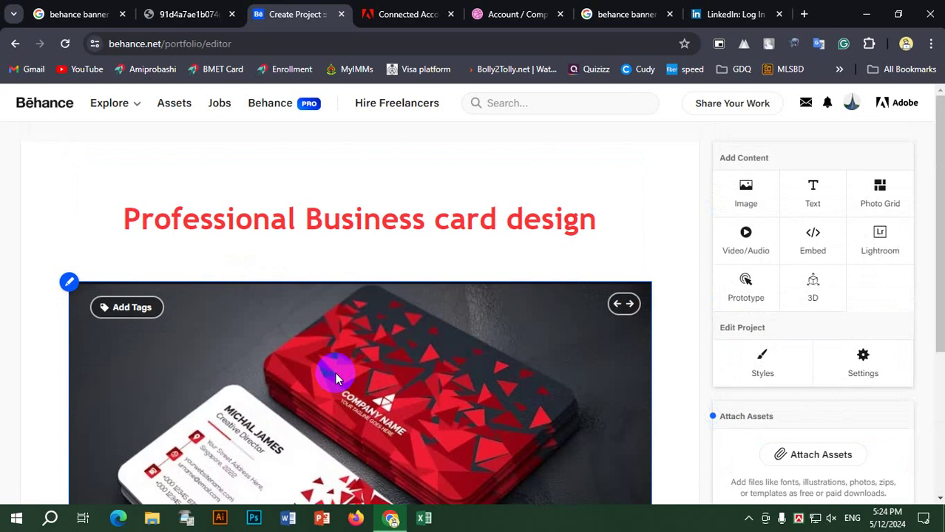
pyautogui.scroll(-3, 335, 379)
pyautogui.moveTo(308, 447)
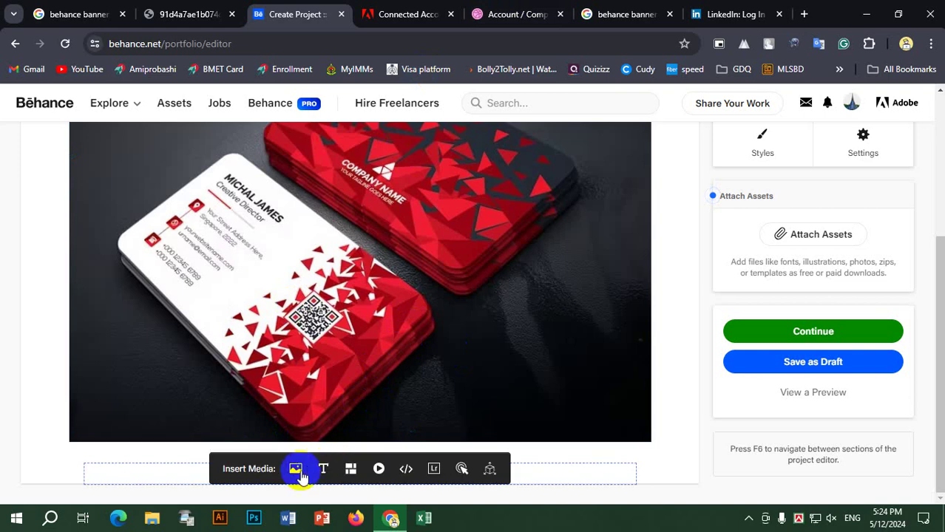
pyautogui.click(299, 473)
pyautogui.scroll(-5, 414, 252)
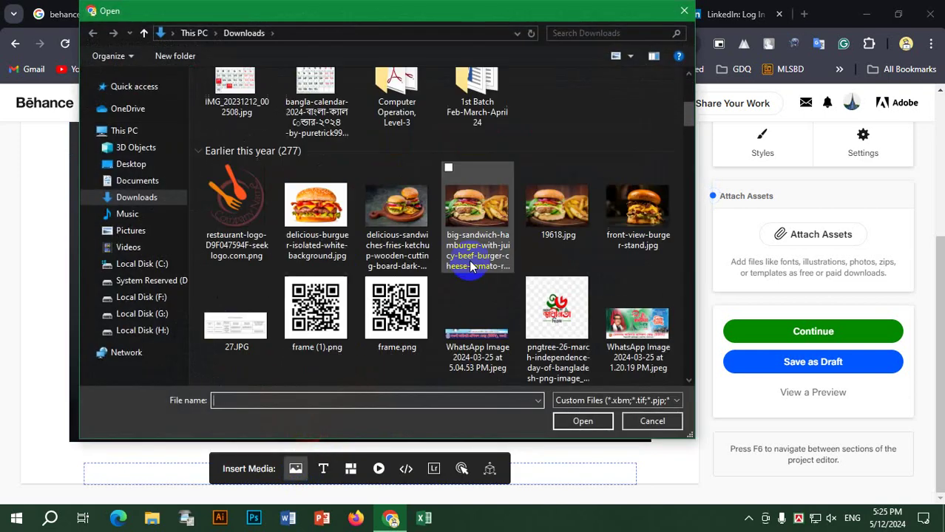
pyautogui.scroll(-5, 518, 269)
pyautogui.click(477, 133)
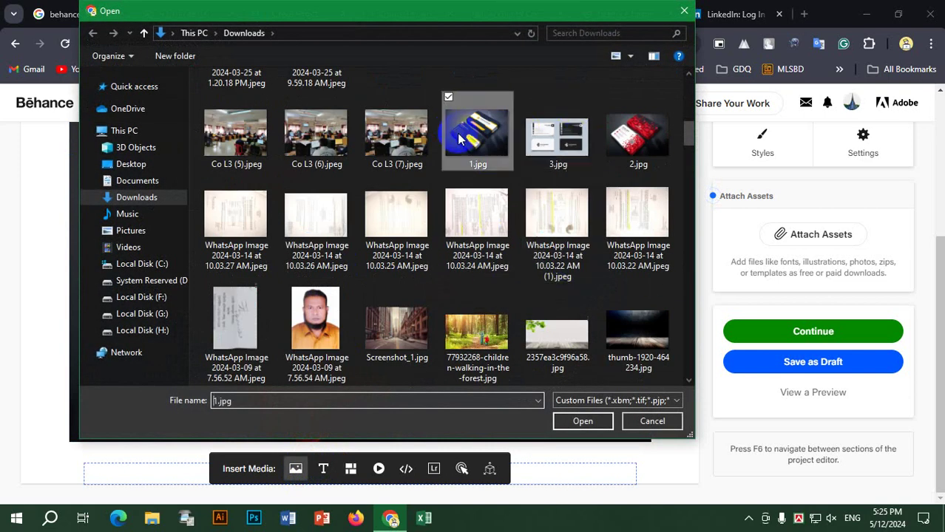
pyautogui.click(588, 425)
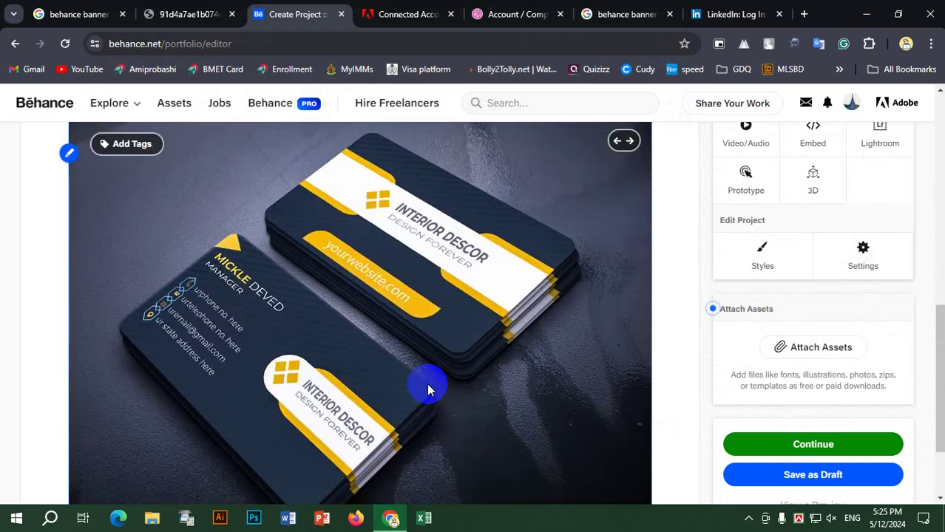
# Add a text block below the last business card image with the lines "Contact Details:" and "Email- write your email"
pyautogui.scroll(-2, 440, 393)
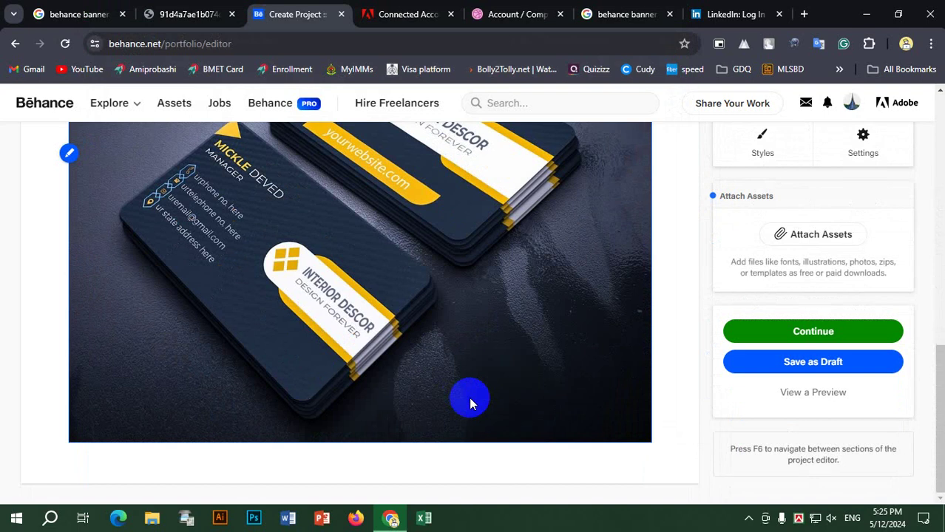
pyautogui.click(323, 469)
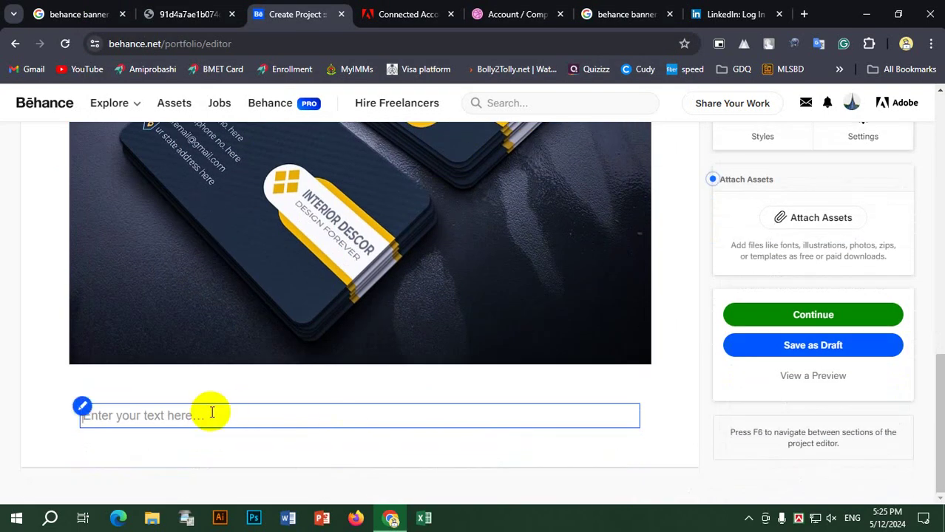
pyautogui.write('Contact')
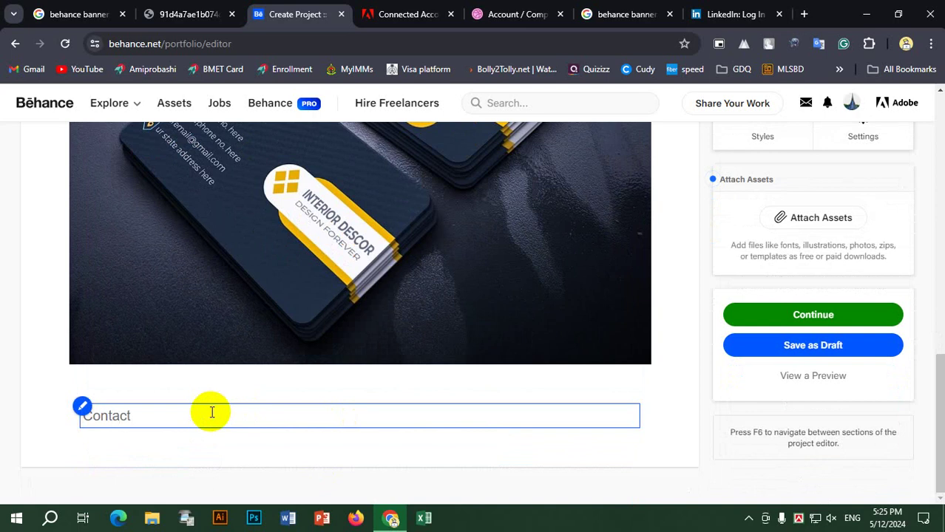
pyautogui.write(' Details:')
pyautogui.press('Return')
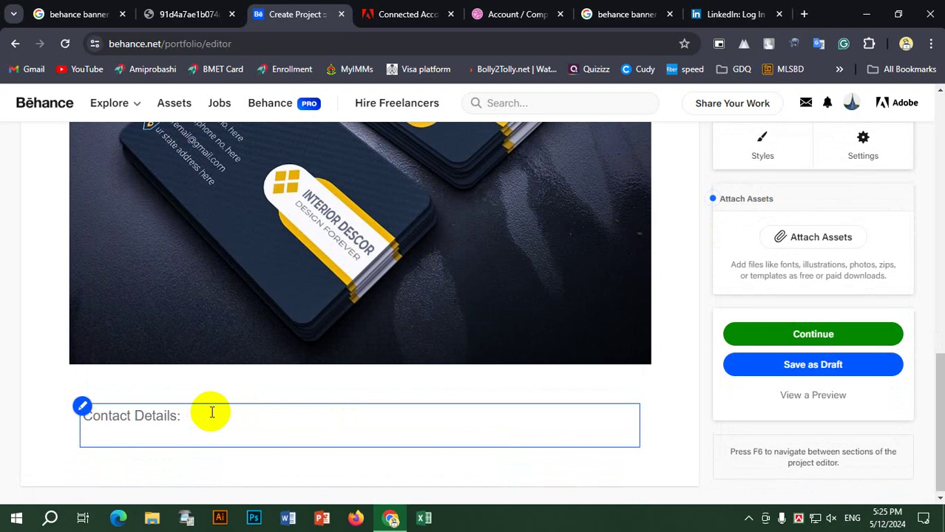
pyautogui.write('Email- write ')
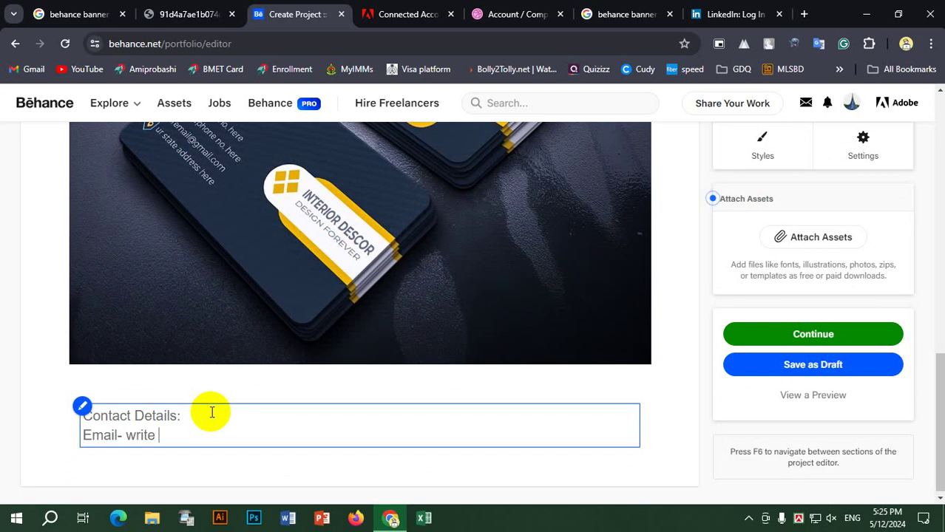
pyautogui.write('your email')
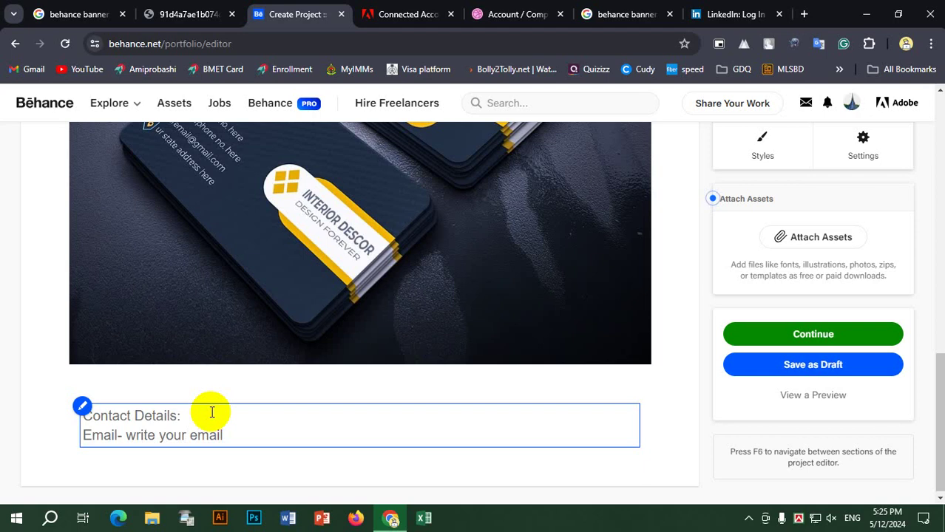
pyautogui.press('Return')
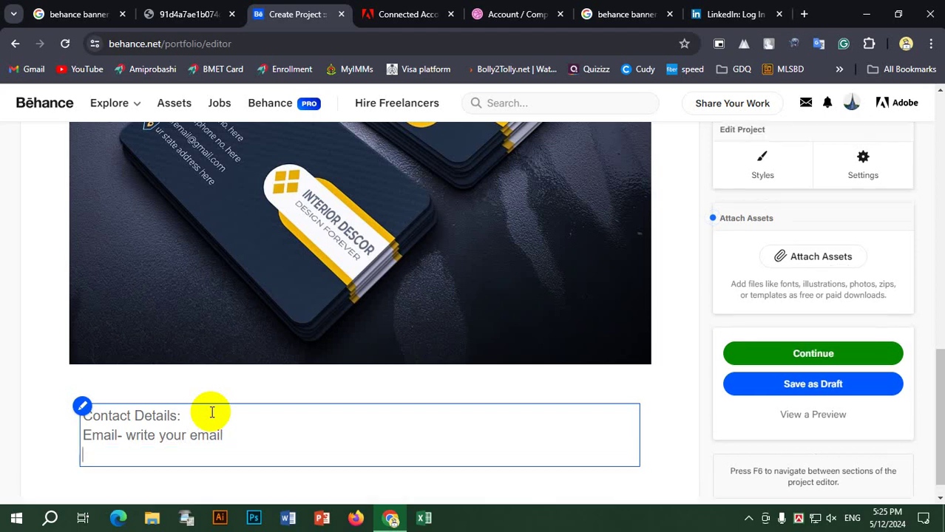
# Add the lines "skype id-" and "fiverr-" below the email line of the contact details
pyautogui.write('skype id-')
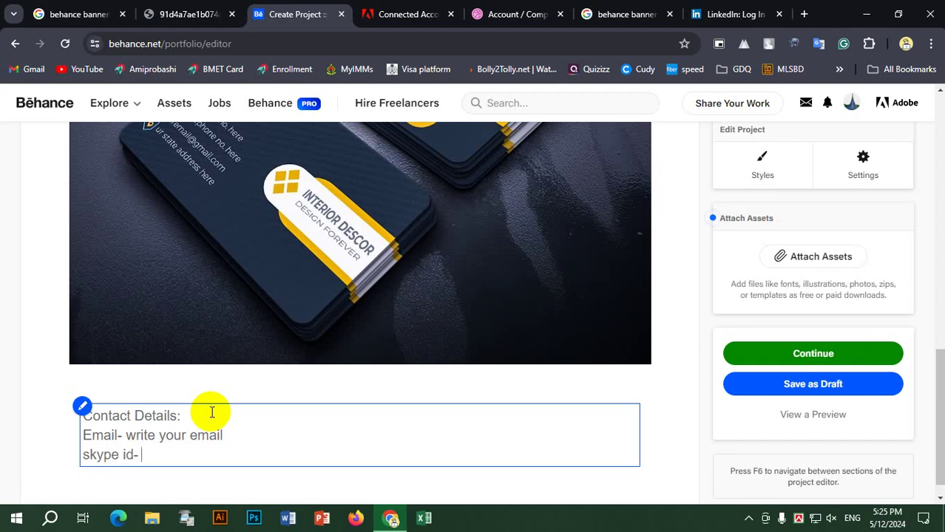
pyautogui.press('Return')
pyautogui.write('fiverr')
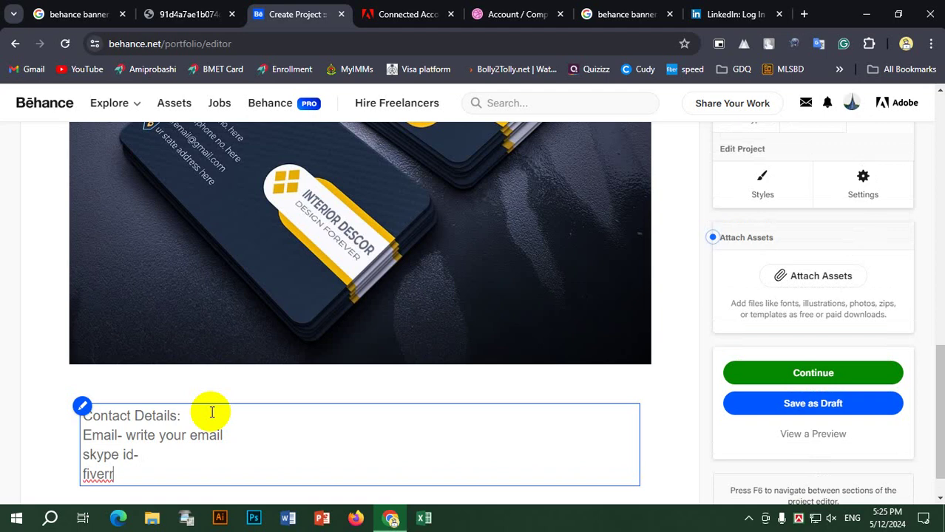
pyautogui.write('-')
pyautogui.press('Return')
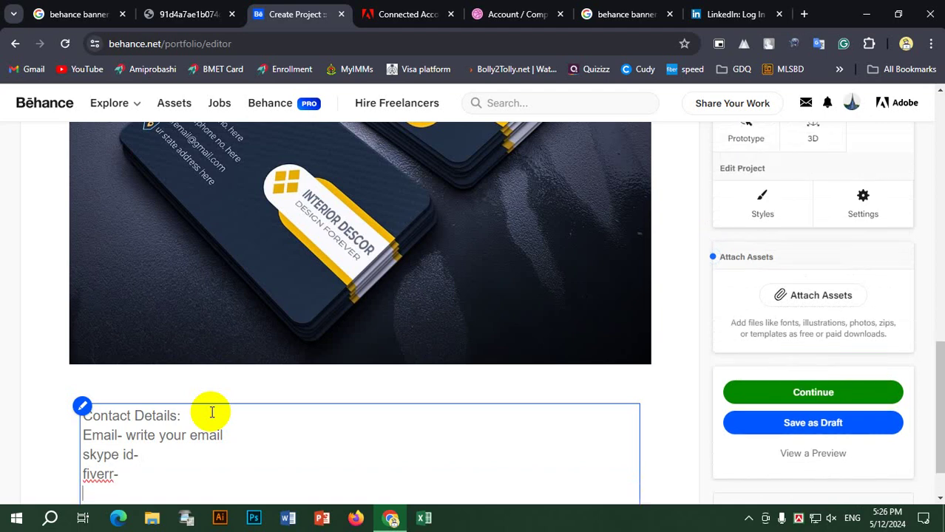
# Add the lines "freelancer-", "kwork" and "whats app- 01" at the end of the contact details
pyautogui.write('freelancer')
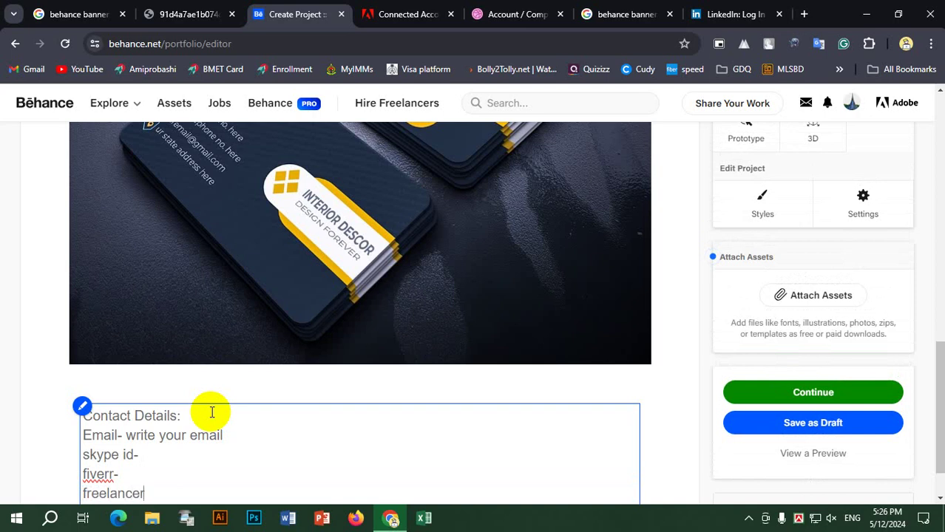
pyautogui.write('-')
pyautogui.press('Return')
pyautogui.write('k')
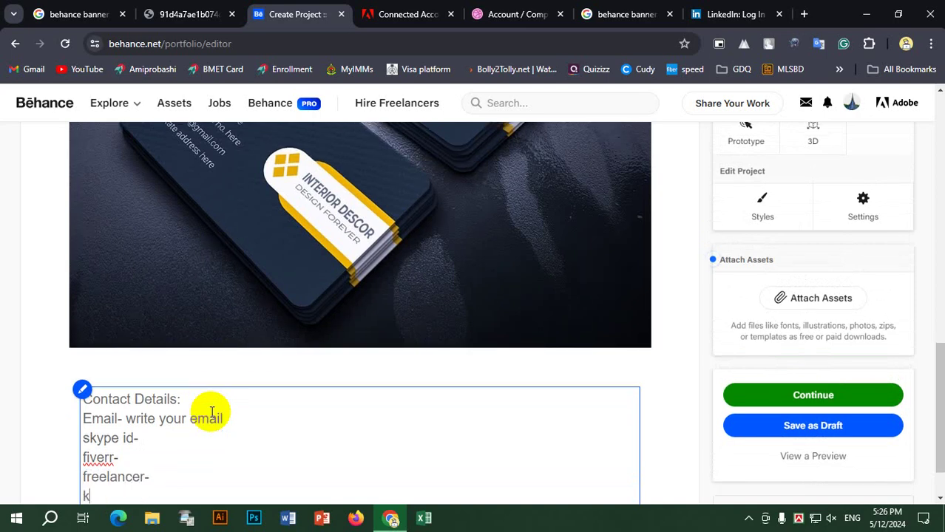
pyautogui.write('work')
pyautogui.press('Return')
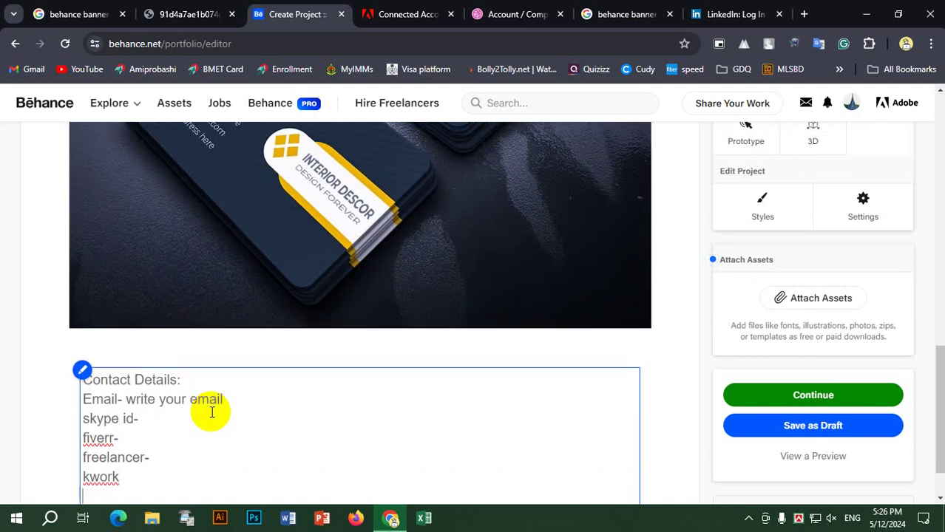
pyautogui.write('whats app')
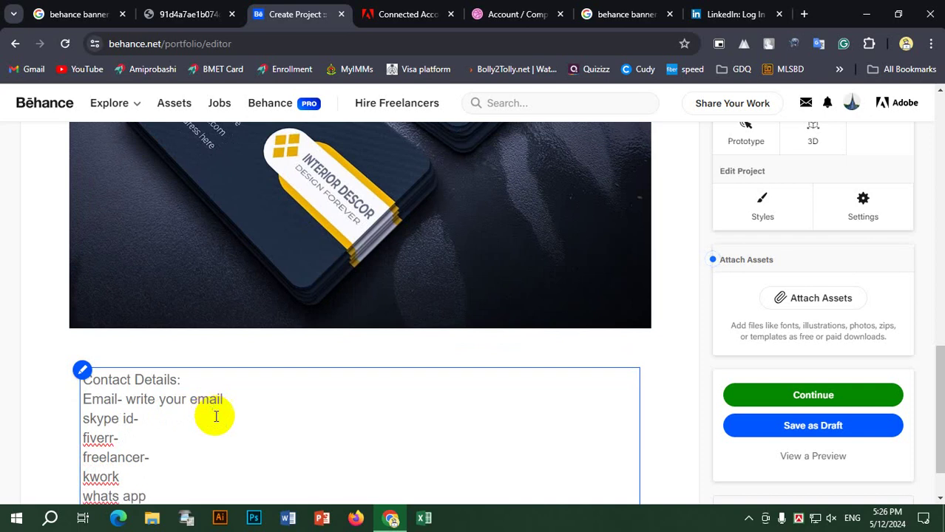
pyautogui.scroll(-1, 192, 433)
pyautogui.write('- 01')
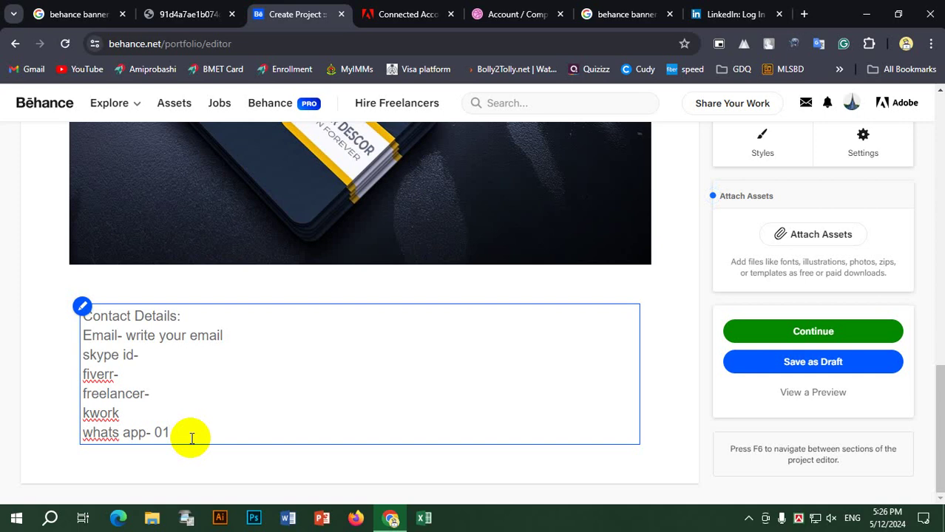
# Delete the "skype id-" line from the contact details, including the empty line it leaves
pyautogui.moveTo(103, 335); pyautogui.dragTo(42, 359)
pyautogui.click(144, 358)
pyautogui.press('BackSpace')
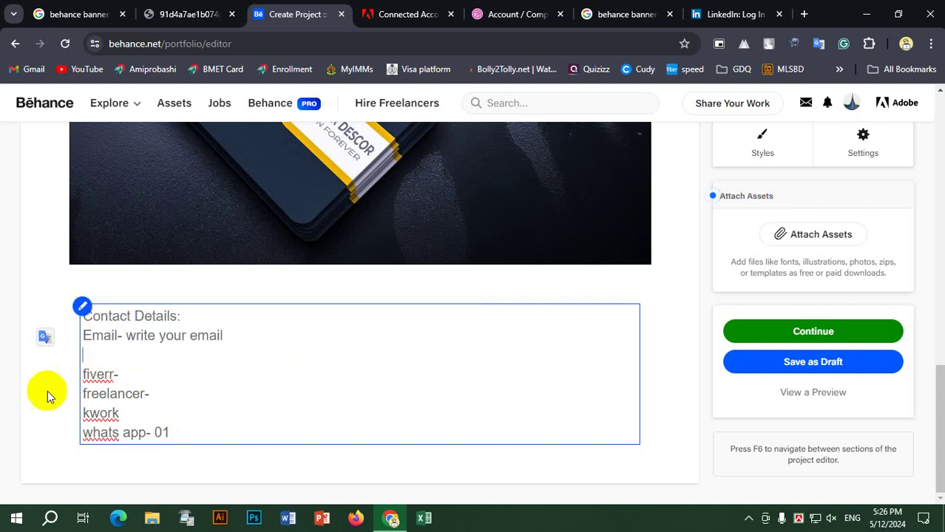
pyautogui.click(198, 434)
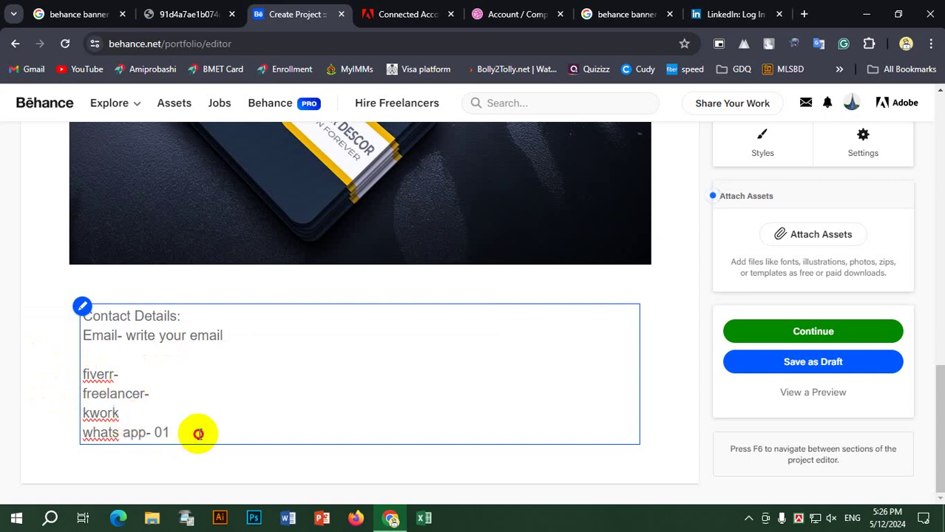
pyautogui.moveTo(198, 434); pyautogui.dragTo(82, 434)
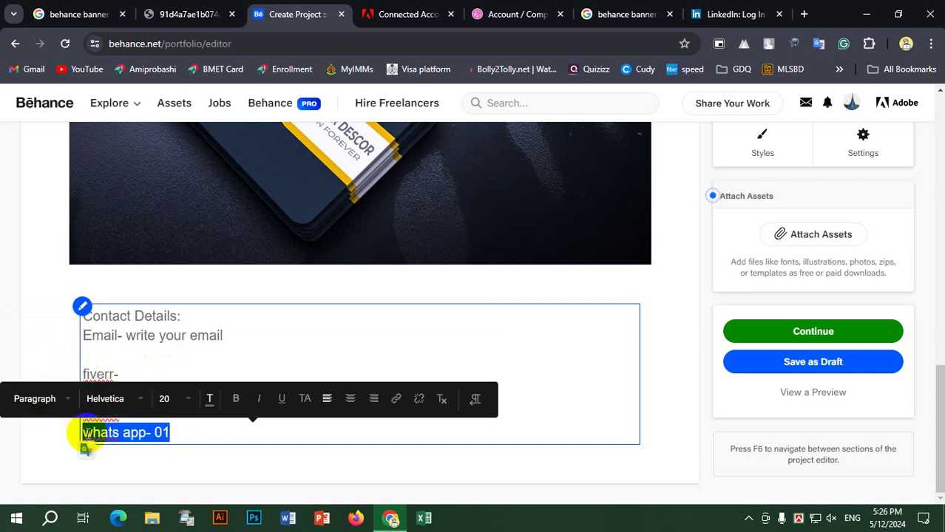
pyautogui.click(126, 352)
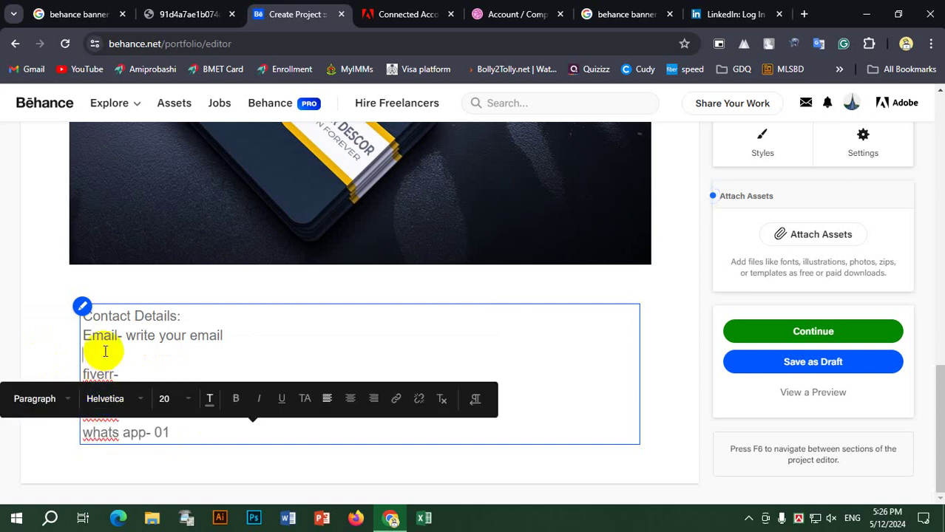
pyautogui.press('BackSpace')
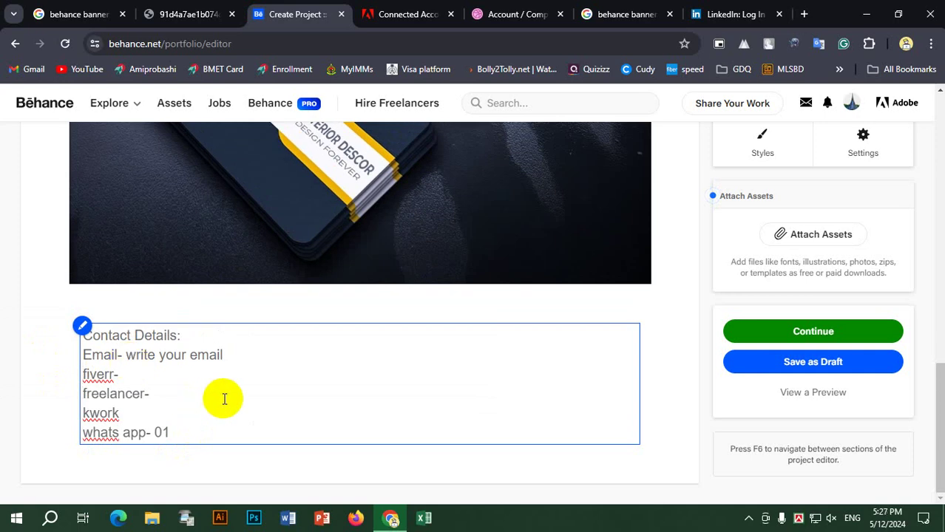
# Center-align all lines of the contact details text block
pyautogui.click(206, 433)
pyautogui.moveTo(205, 433); pyautogui.dragTo(72, 338)
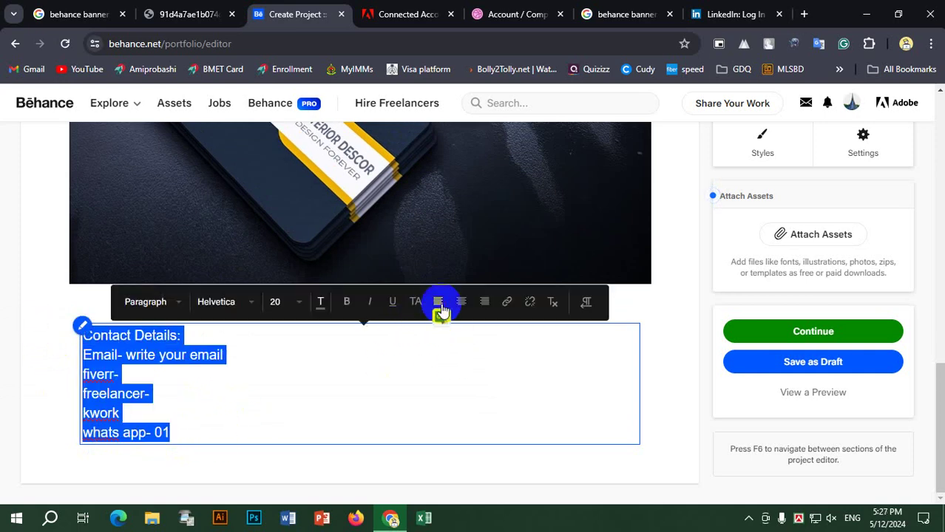
pyautogui.click(461, 303)
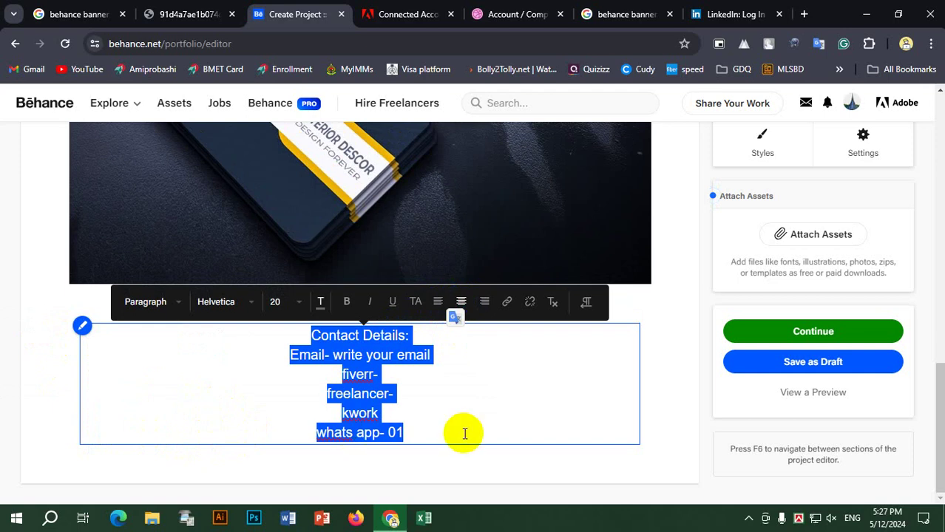
pyautogui.click(428, 429)
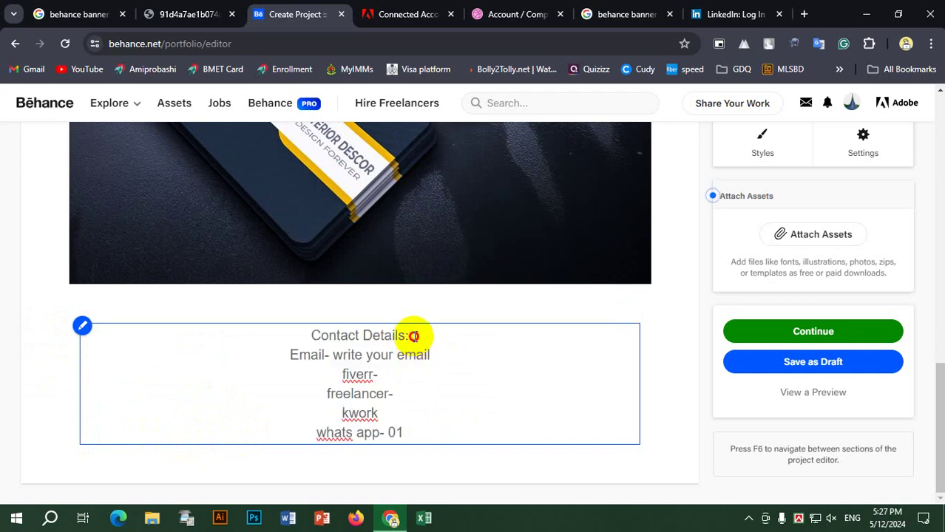
# Make the "Contact Details:" heading bold
pyautogui.moveTo(412, 334); pyautogui.dragTo(298, 335)
pyautogui.click(347, 302)
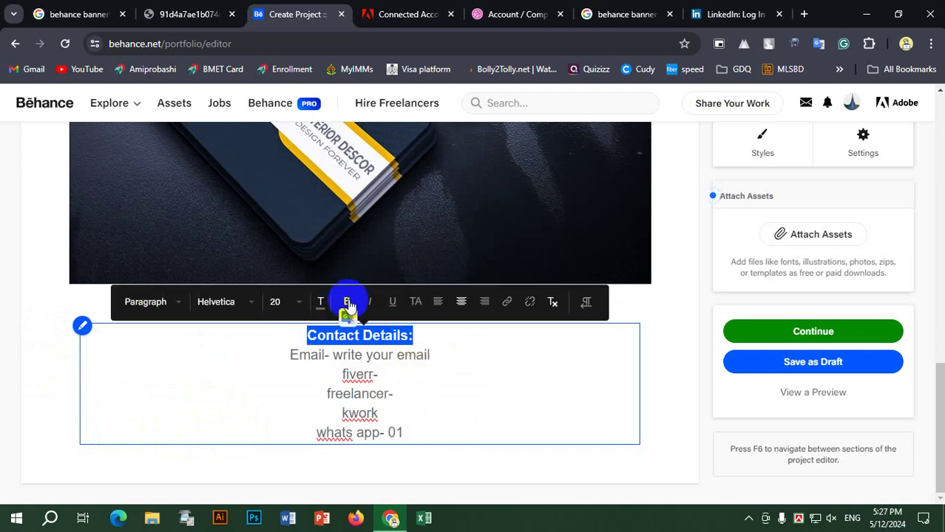
pyautogui.click(438, 417)
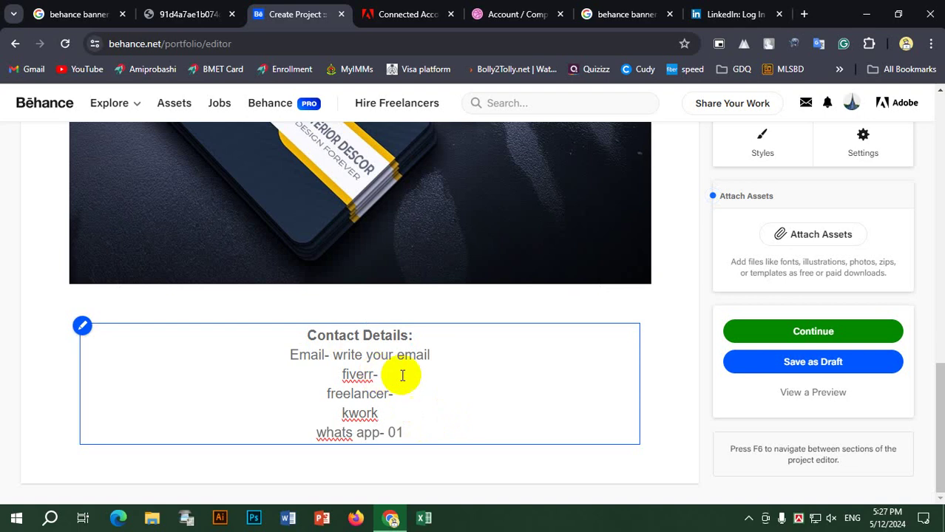
# Add the placeholder text "gsdgdsfg" after "freelancer-" in the contact details and color it red
pyautogui.click(405, 394)
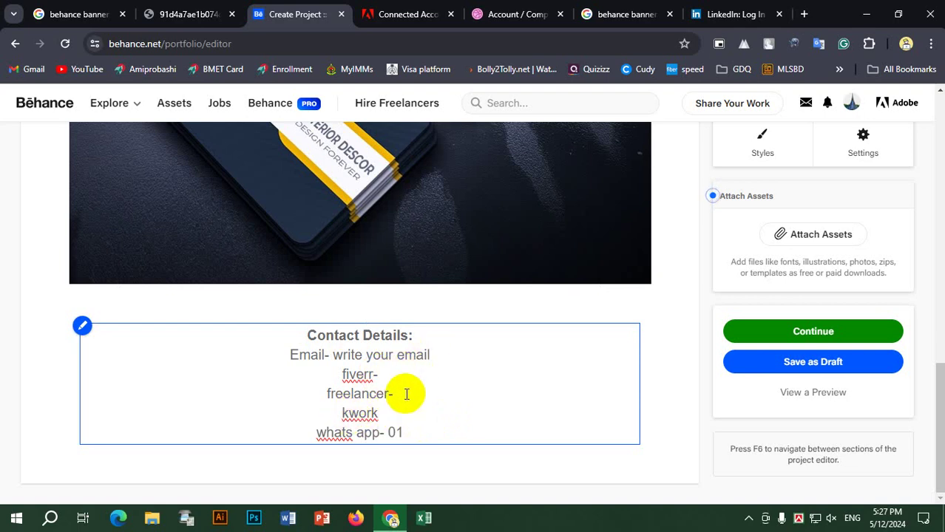
pyautogui.write('gsdgdsfg')
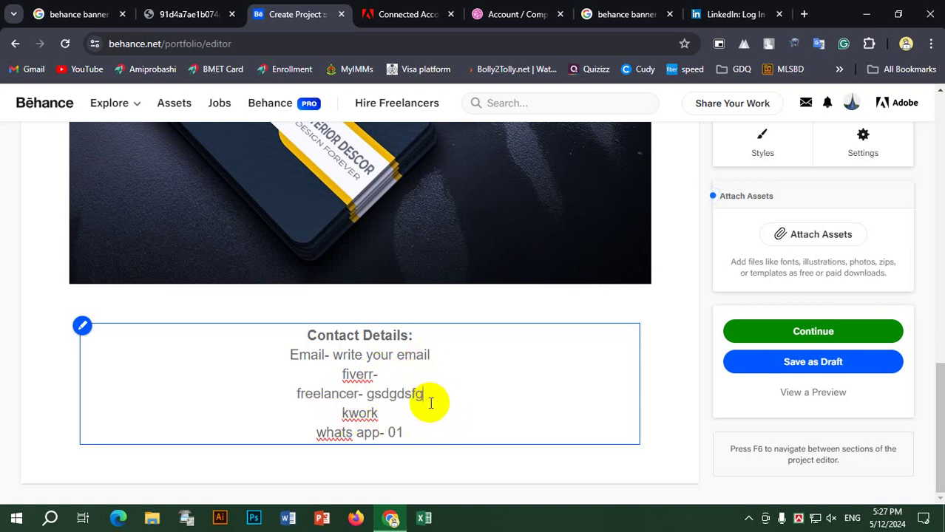
pyautogui.moveTo(428, 395); pyautogui.dragTo(373, 394)
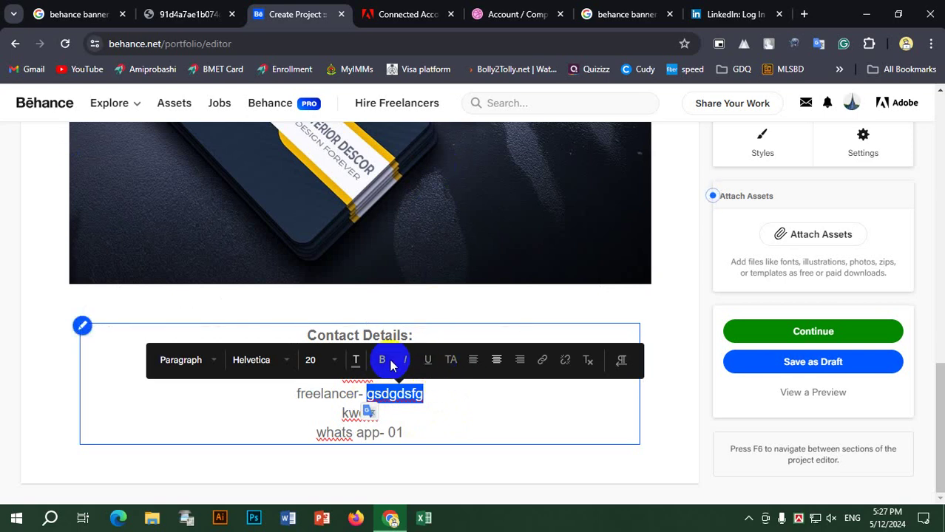
pyautogui.click(357, 361)
pyautogui.click(469, 290)
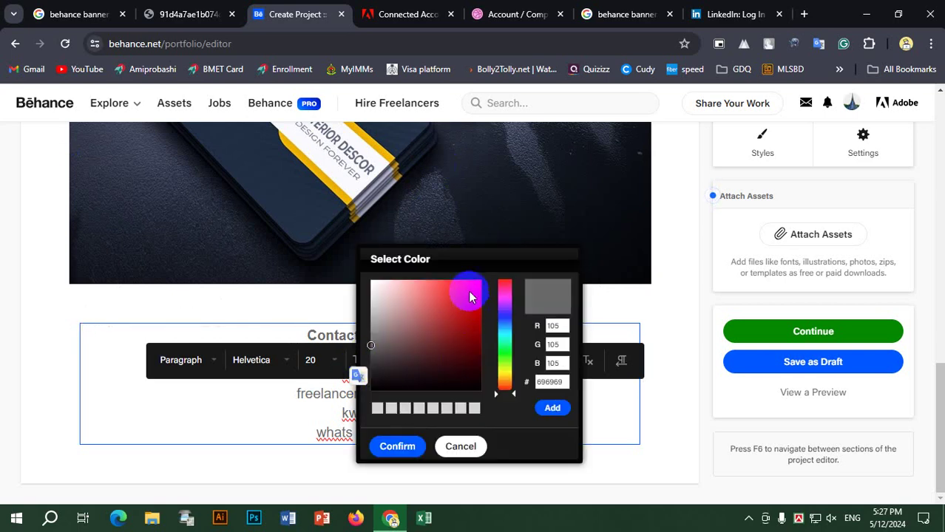
pyautogui.click(393, 447)
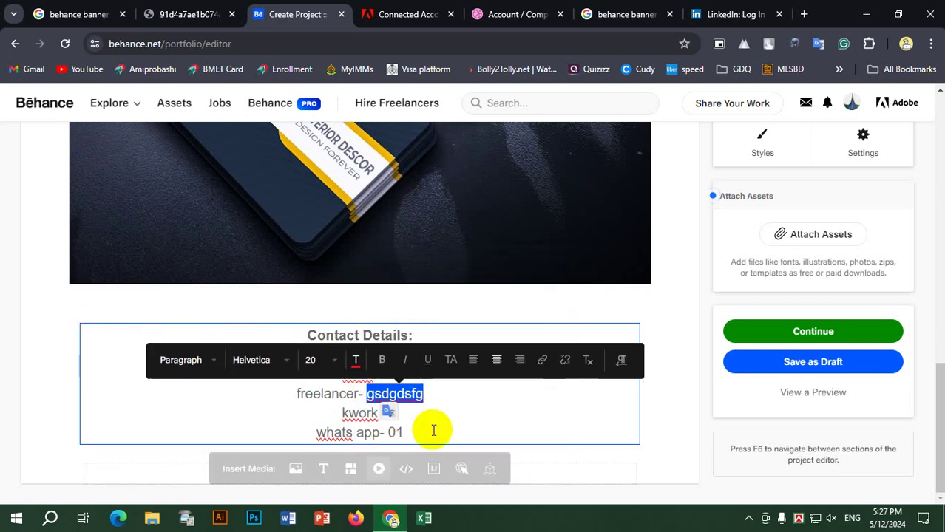
pyautogui.click(402, 426)
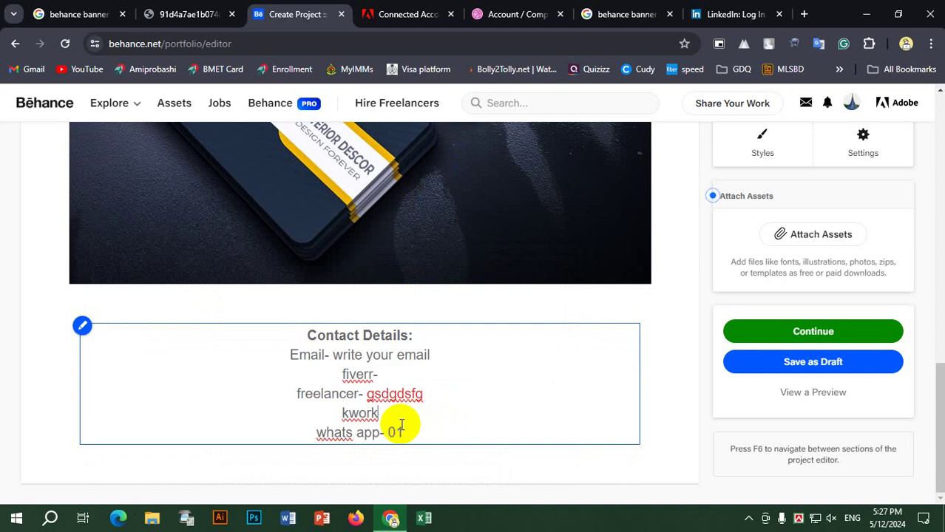
pyautogui.click(436, 396)
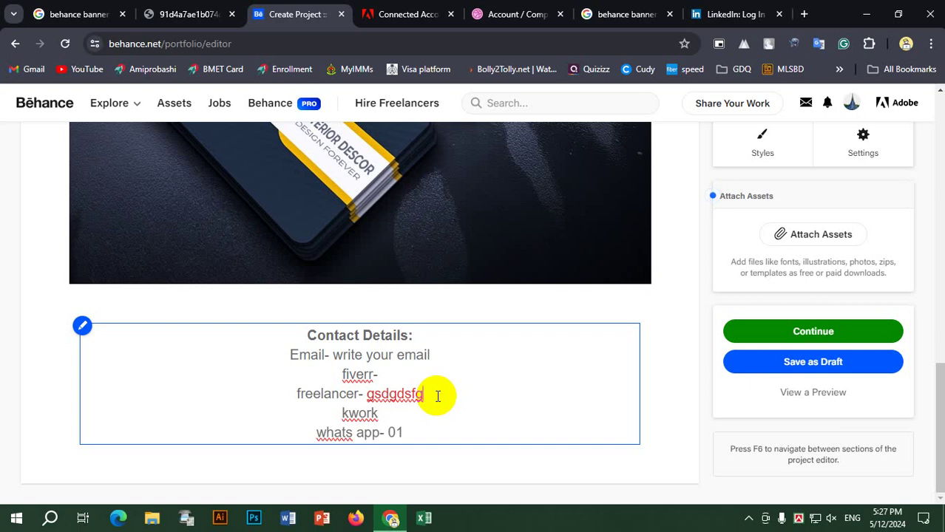
pyautogui.click(682, 317)
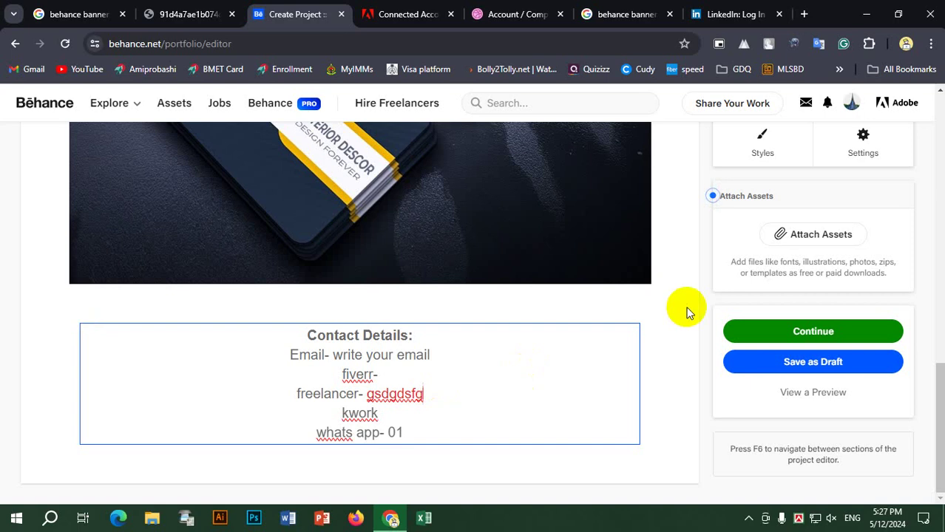
# Delete the red placeholder text "gsdgdsfg" after "freelancer-" in the contact details block
pyautogui.scroll(3, 673, 314)
pyautogui.scroll(-3, 680, 296)
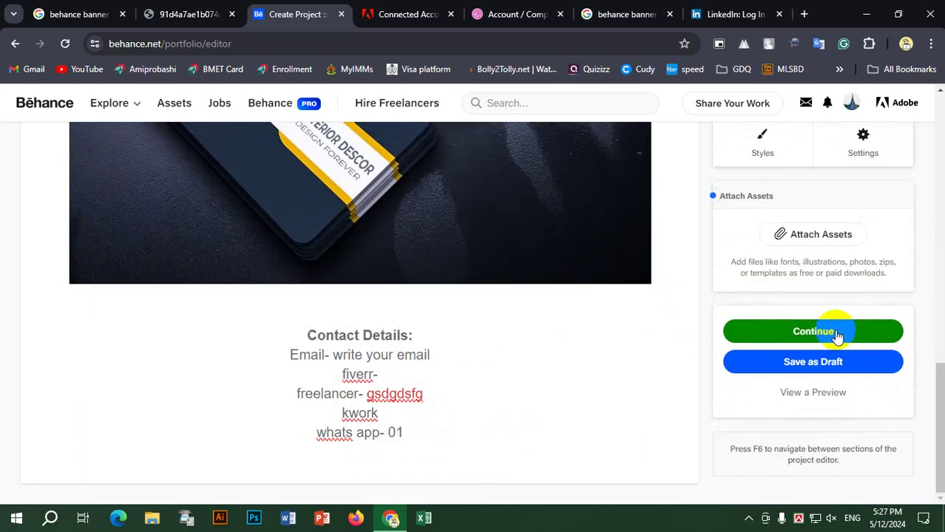
pyautogui.moveTo(452, 395); pyautogui.dragTo(366, 395)
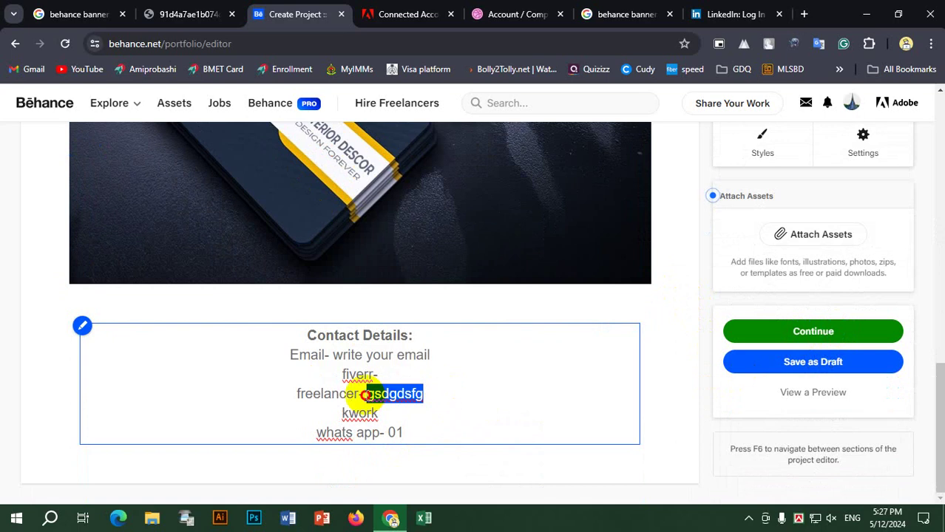
pyautogui.press('BackSpace')
pyautogui.click(443, 426)
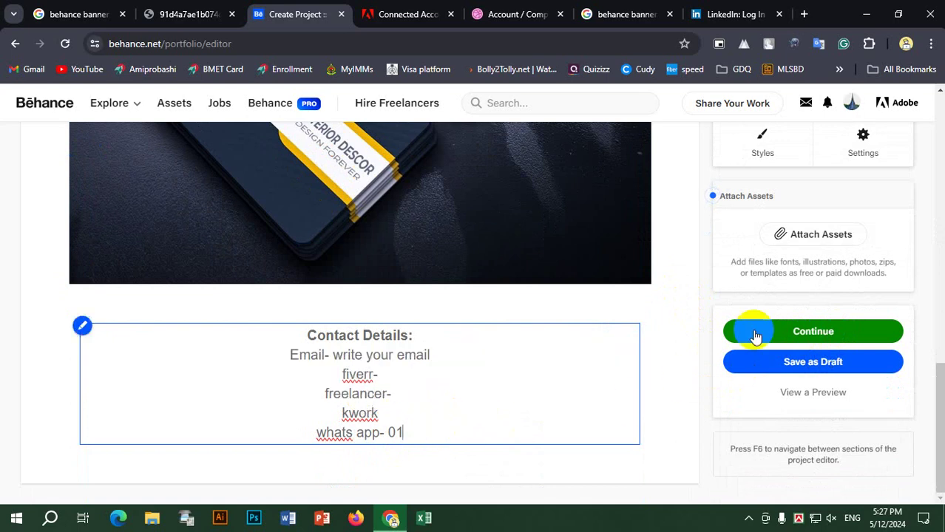
# Continue to the project's publishing details and enter "professional Business card" as the project title
pyautogui.click(835, 336)
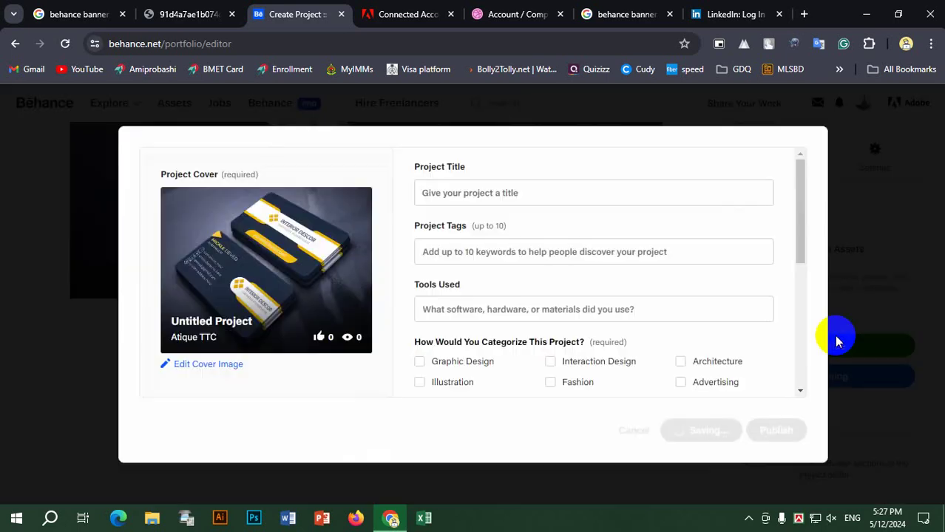
pyautogui.click(571, 195)
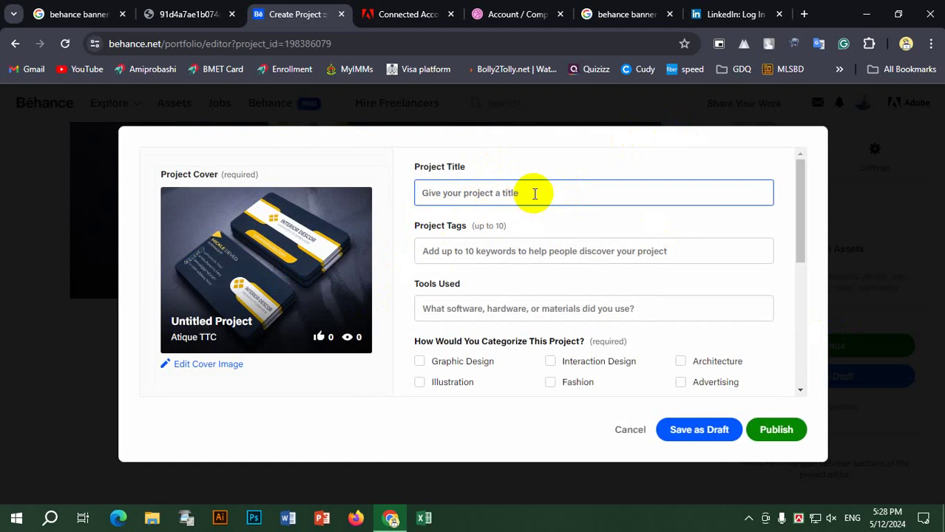
pyautogui.write('pro')
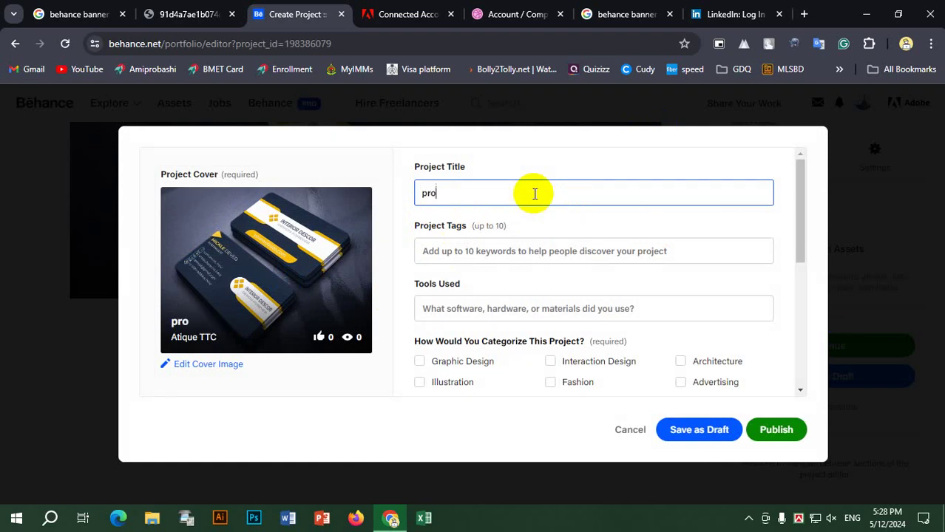
pyautogui.write('fessional ')
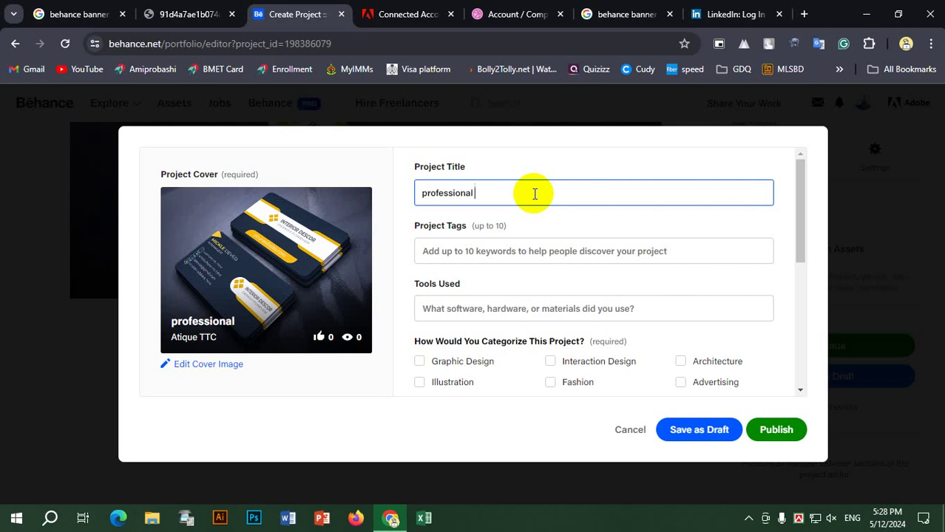
pyautogui.write('Business card')
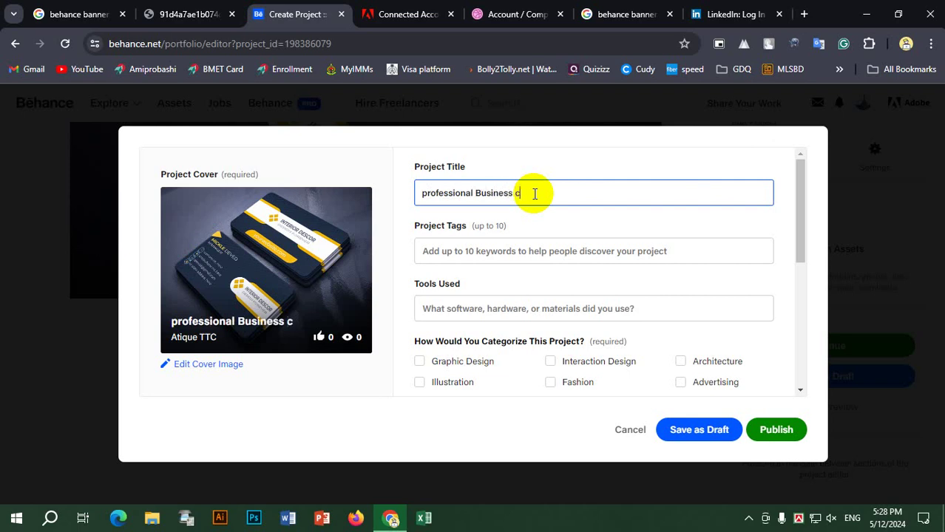
pyautogui.click(483, 249)
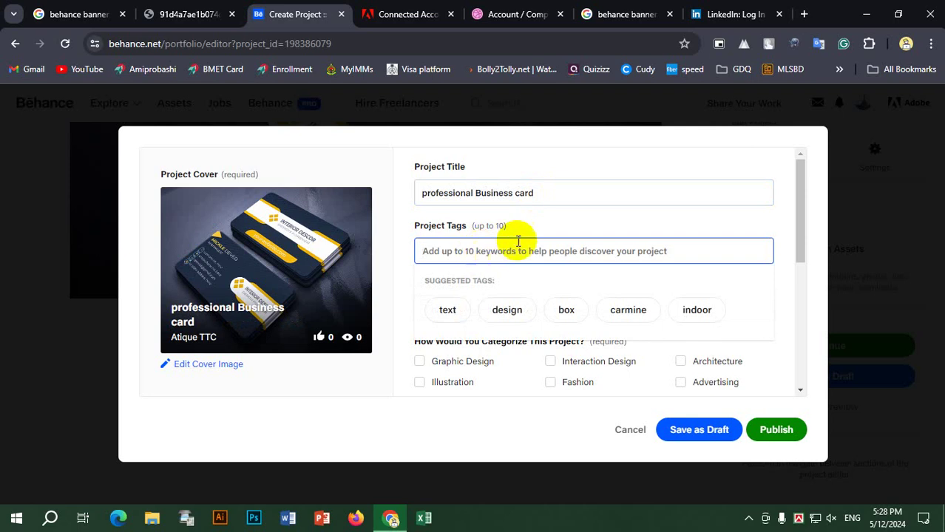
pyautogui.click(563, 196)
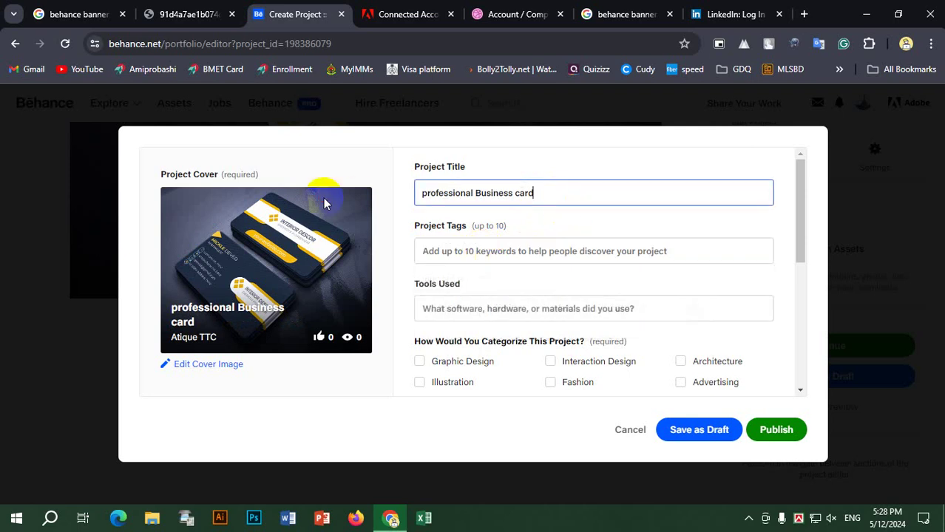
# Add the project tags business card, logo design, adobe illustrator, social media post and graphic designer, and remove logo design and social media post again
pyautogui.click(481, 251)
pyautogui.write('busin')
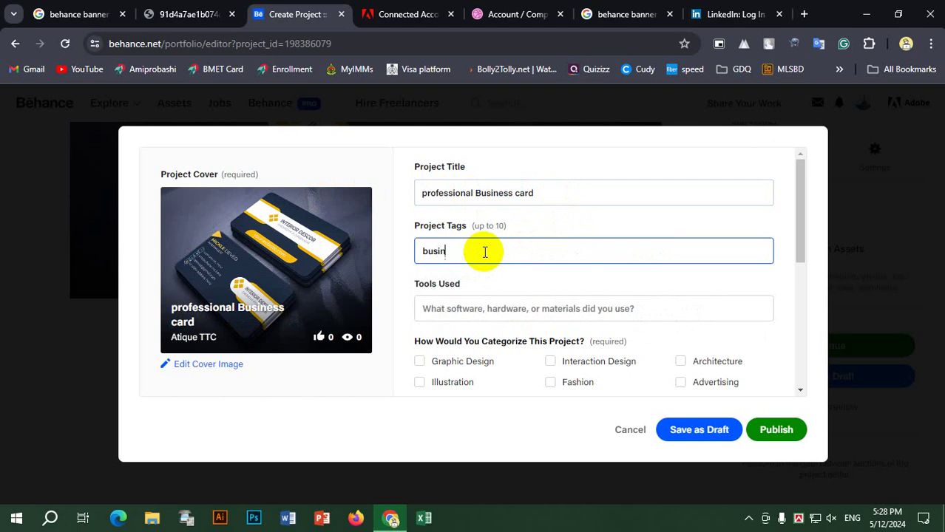
pyautogui.write('ess card')
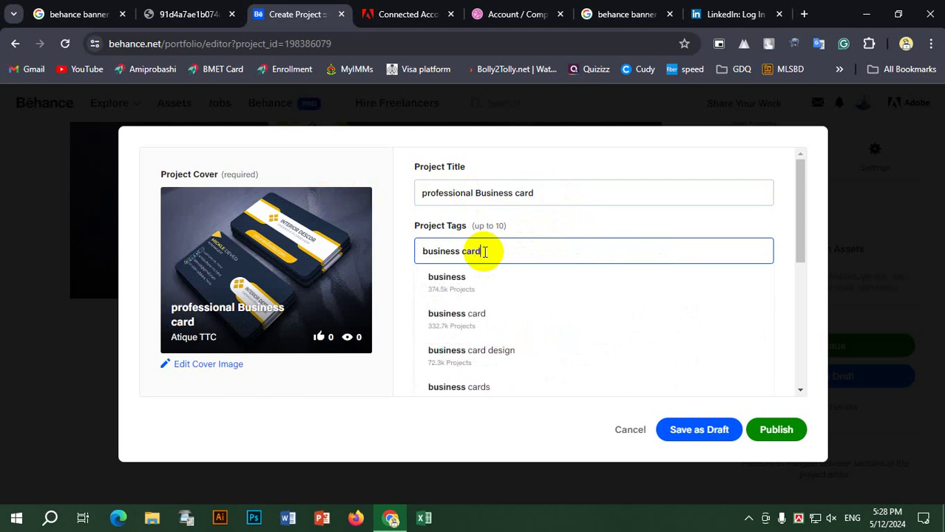
pyautogui.press('Return')
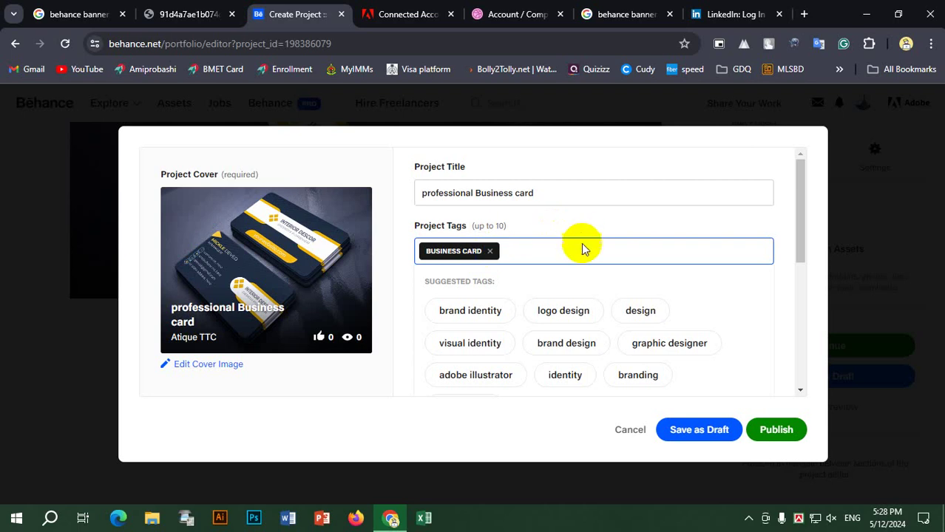
pyautogui.click(577, 319)
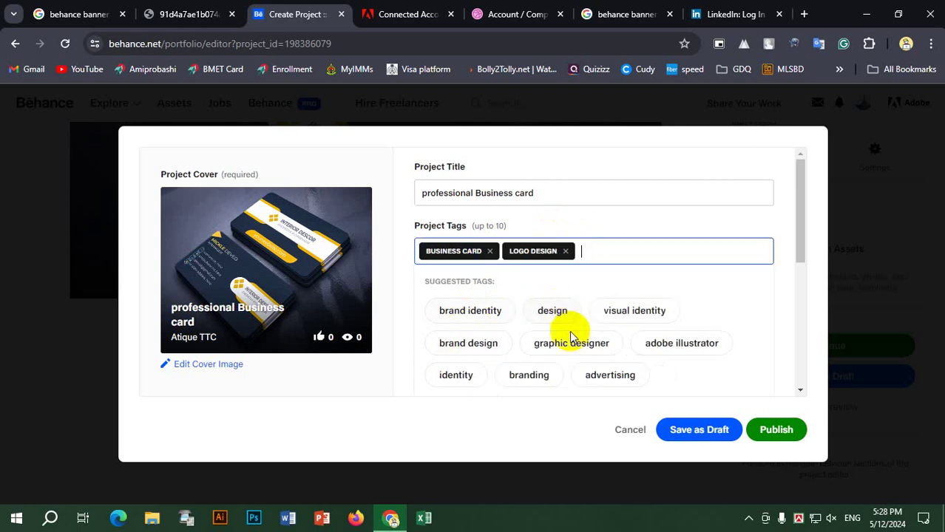
pyautogui.click(564, 347)
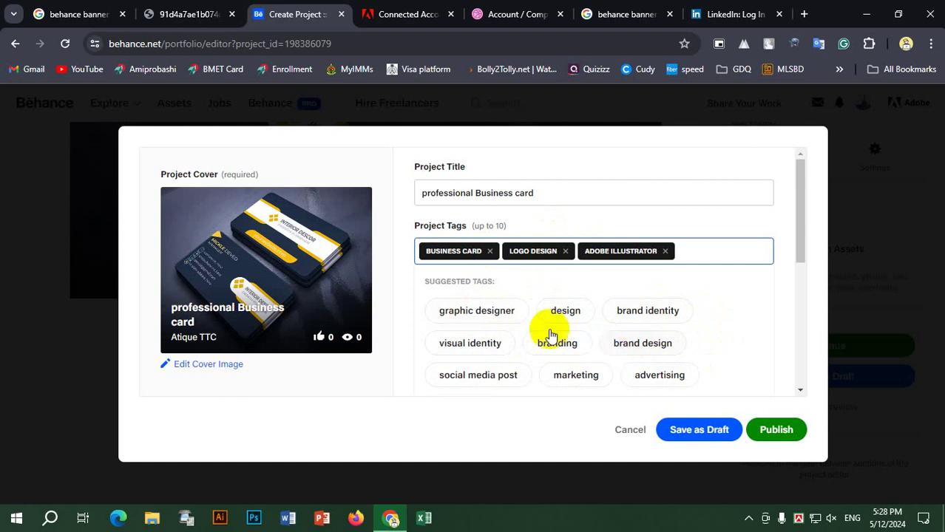
pyautogui.click(477, 379)
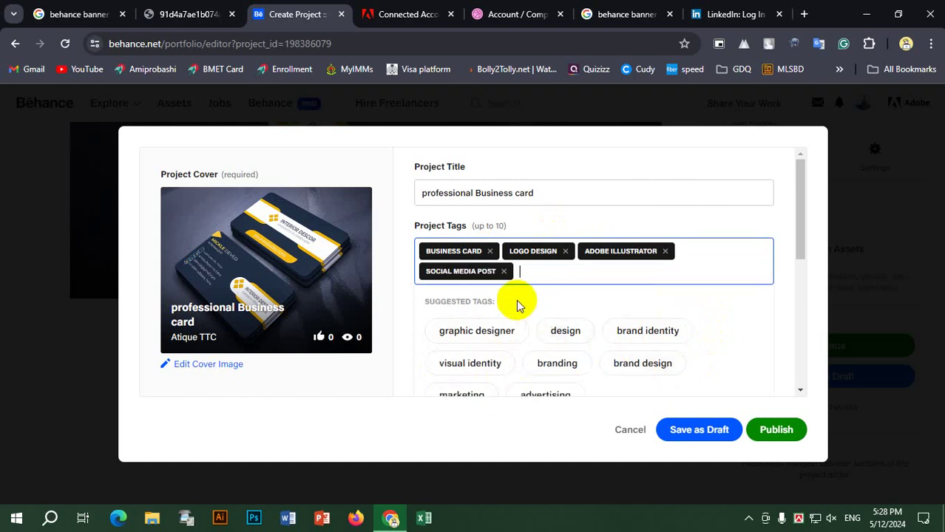
pyautogui.click(494, 334)
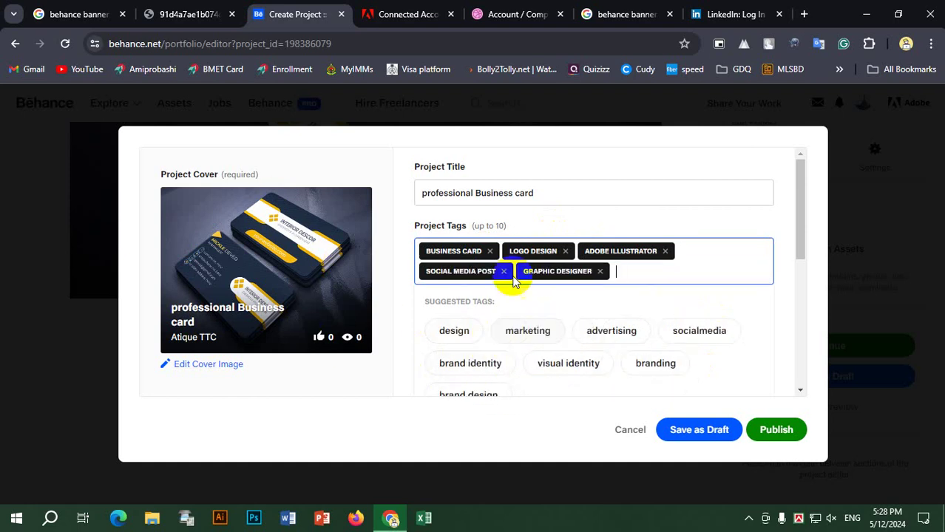
pyautogui.click(566, 252)
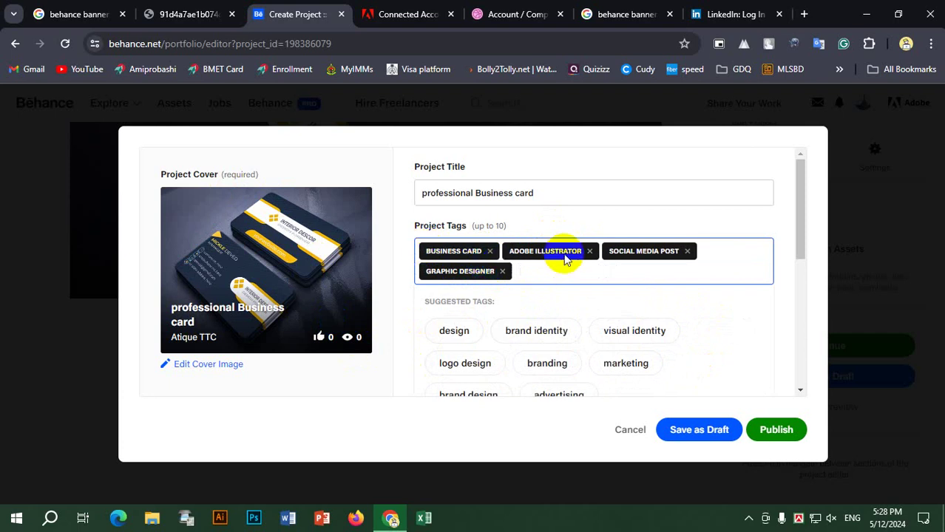
pyautogui.click(687, 252)
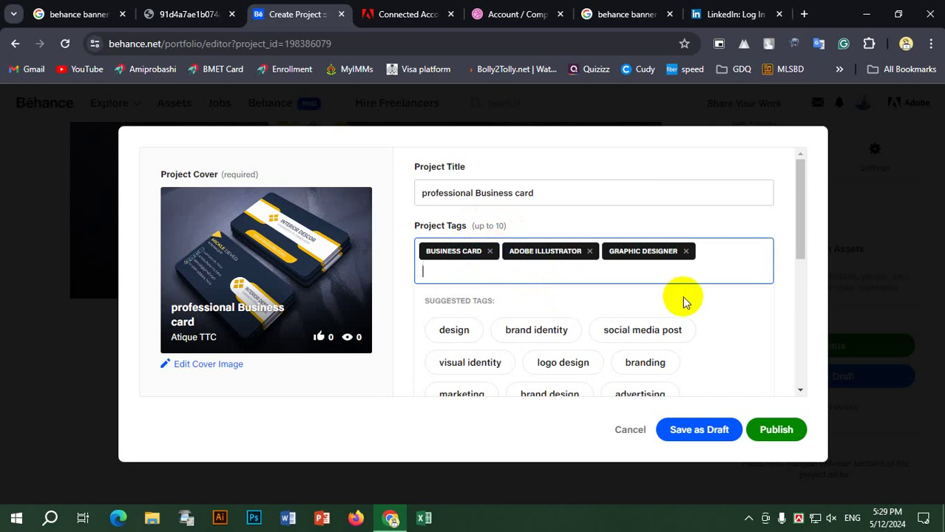
# List Adobe Photoshop and Adobe Illustrator as the tools used for the project
pyautogui.scroll(-3, 687, 305)
pyautogui.scroll(10, 592, 296)
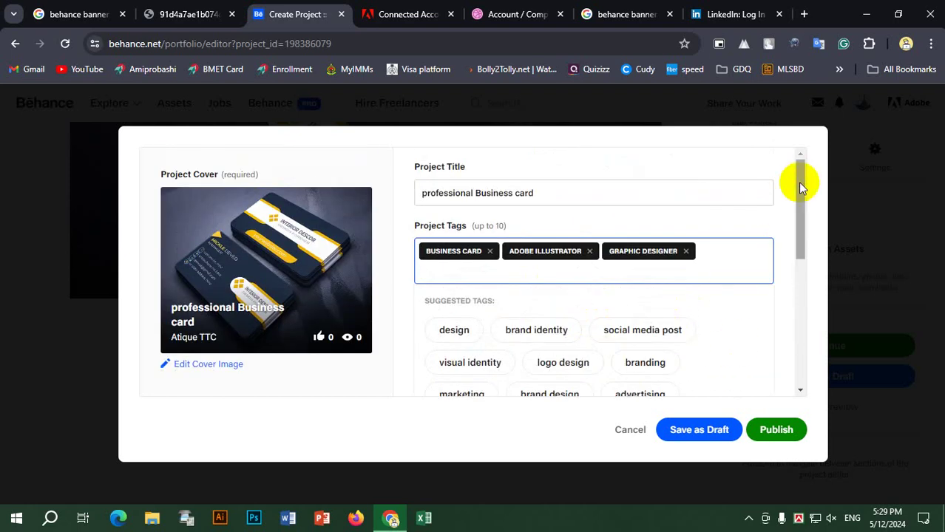
pyautogui.moveTo(798, 182); pyautogui.dragTo(802, 228)
pyautogui.click(451, 214)
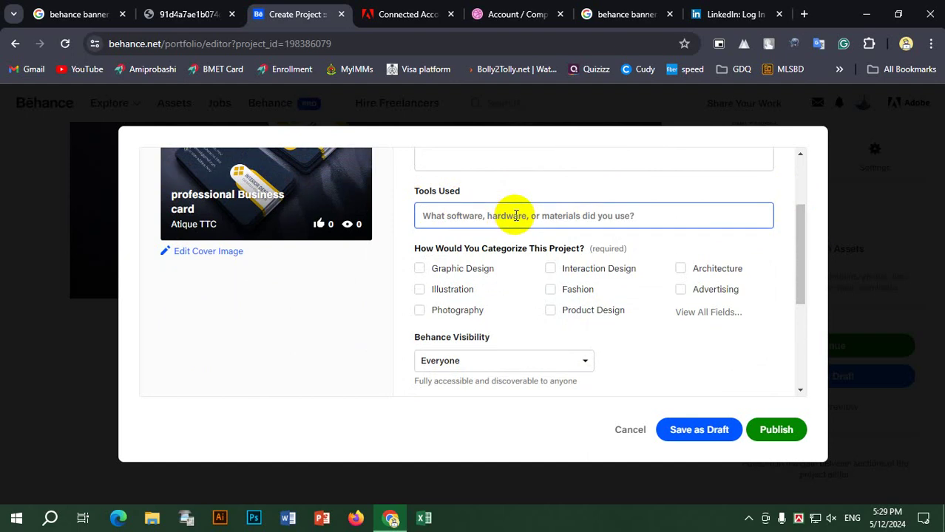
pyautogui.write('adobe')
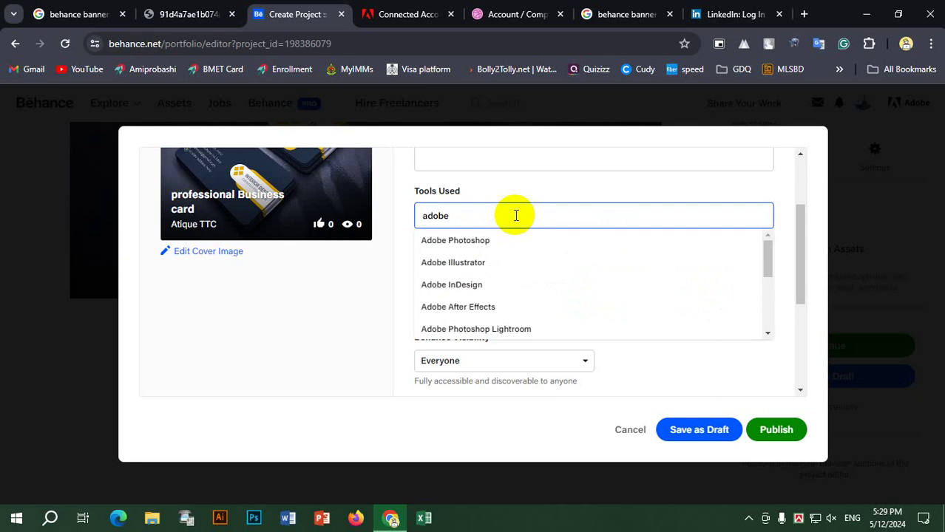
pyautogui.click(503, 243)
pyautogui.click(566, 215)
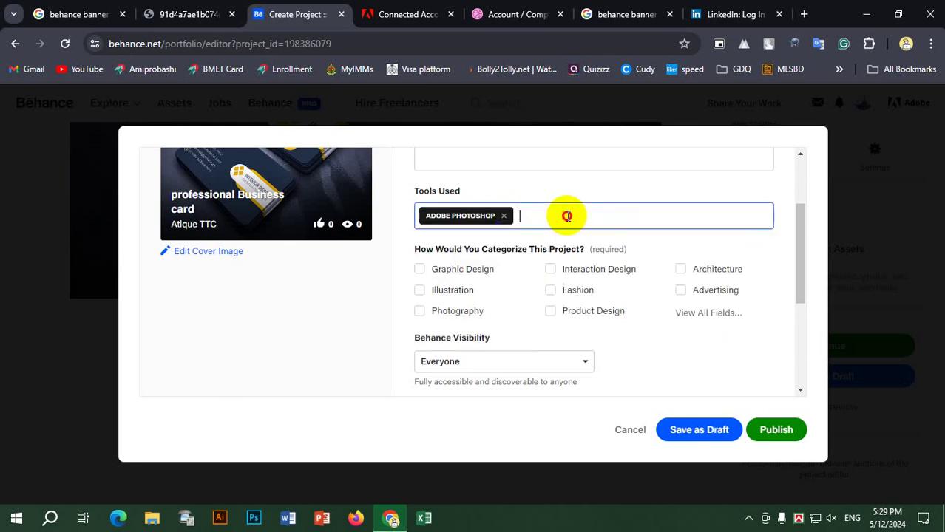
pyautogui.write('adobe')
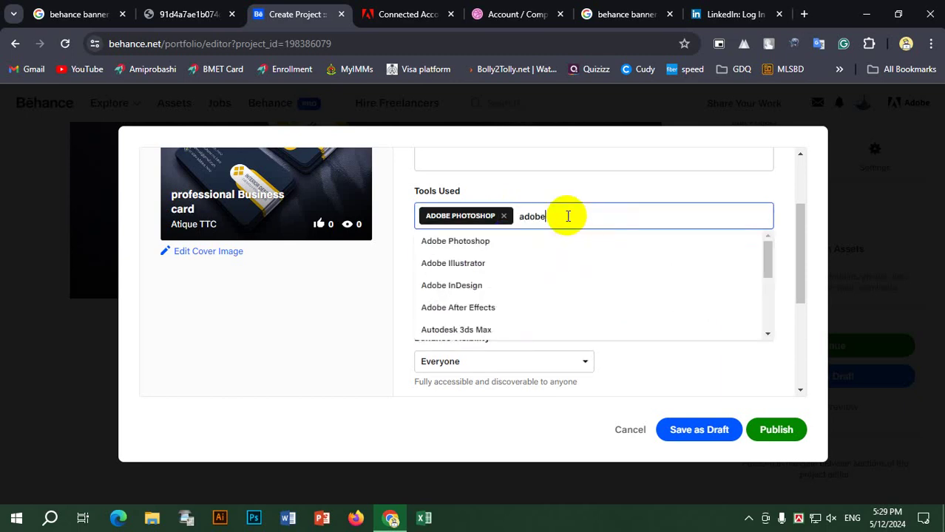
pyautogui.click(473, 265)
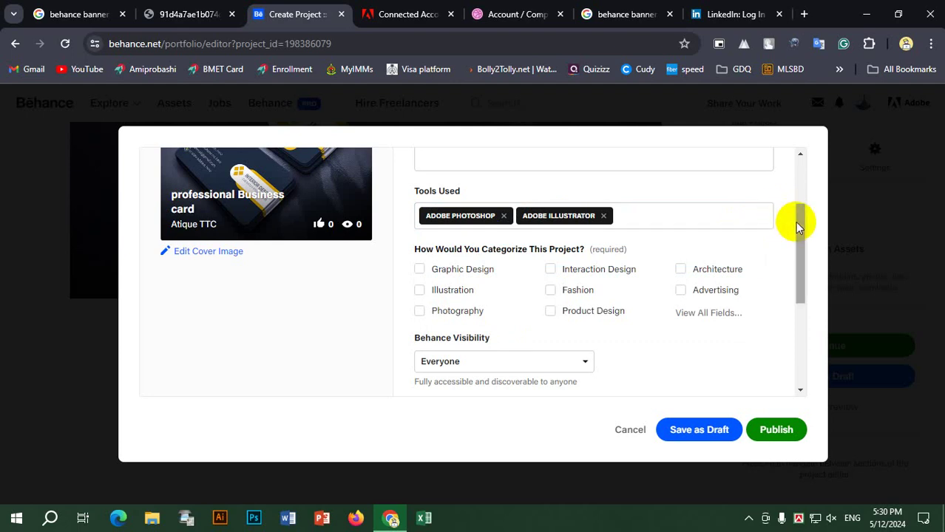
# Choose Everyone as the project's Behance visibility
pyautogui.moveTo(800, 226); pyautogui.dragTo(798, 255)
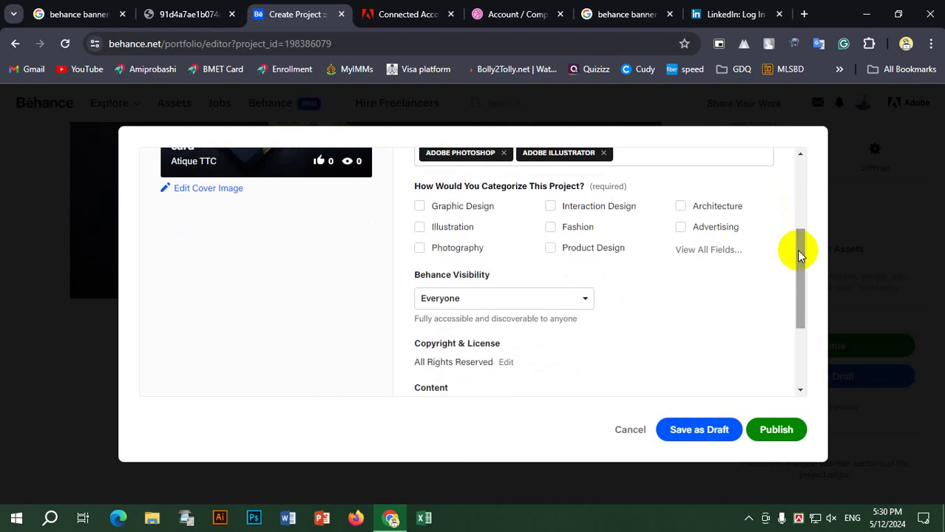
pyautogui.moveTo(799, 255); pyautogui.dragTo(810, 180)
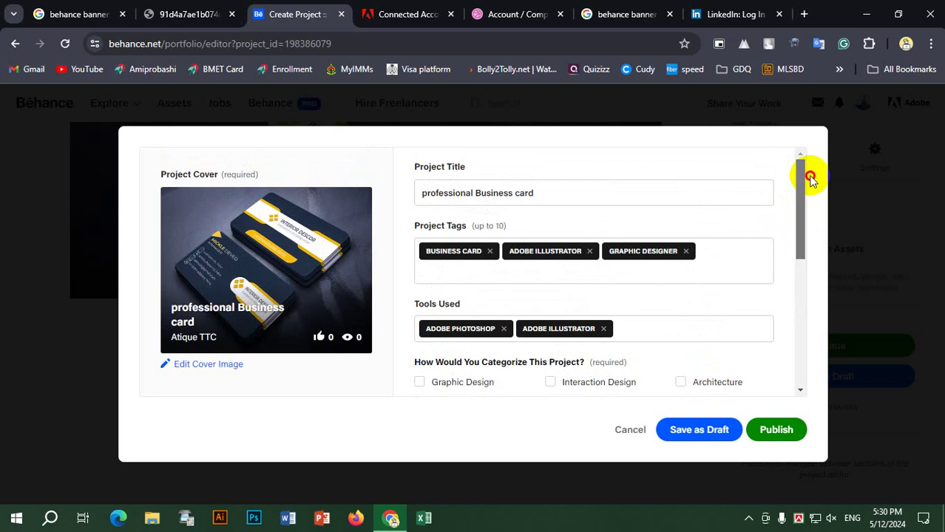
pyautogui.moveTo(810, 179); pyautogui.dragTo(806, 279)
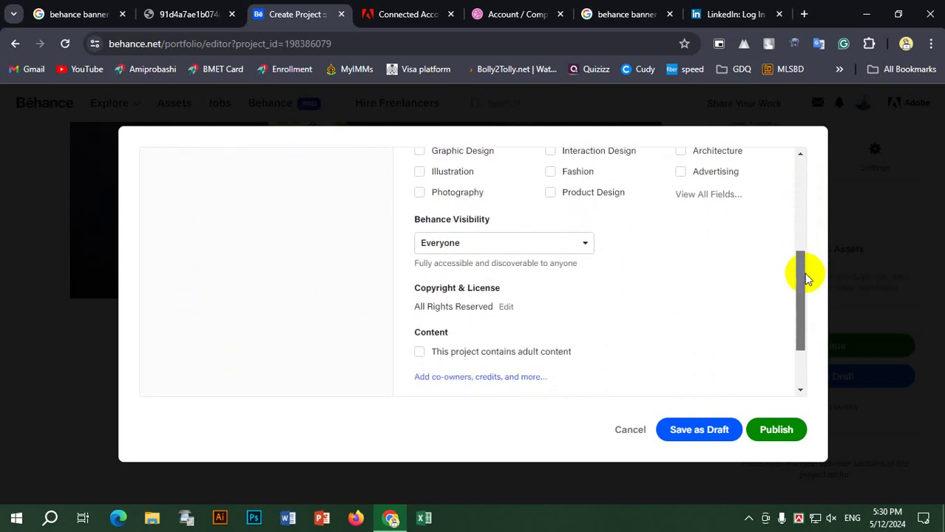
pyautogui.click(586, 249)
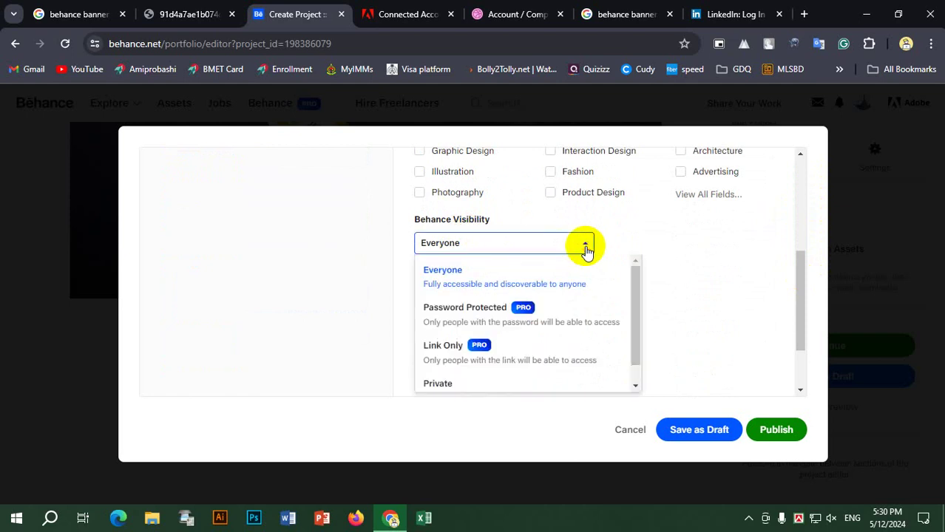
pyautogui.click(447, 270)
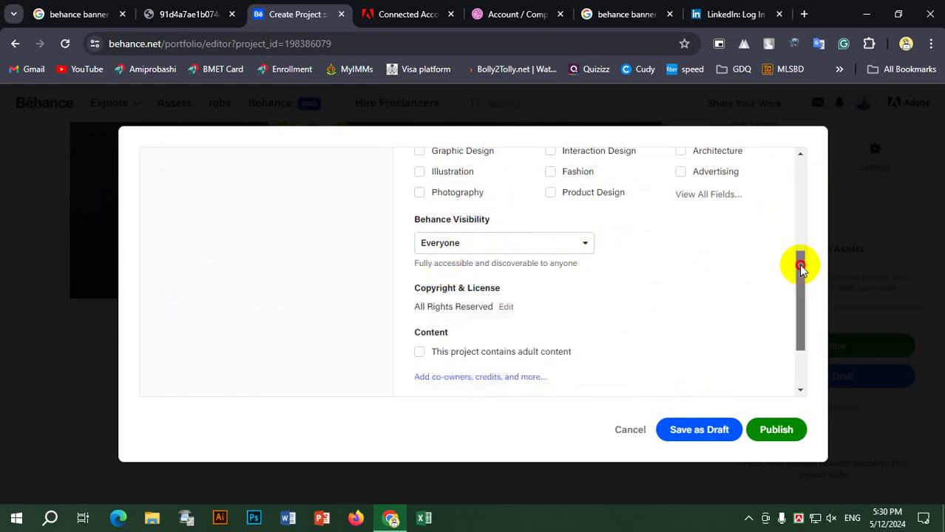
# Categorize the project as Graphic Design only, selecting Illustration as well and clearing it again
pyautogui.moveTo(800, 264); pyautogui.dragTo(801, 235)
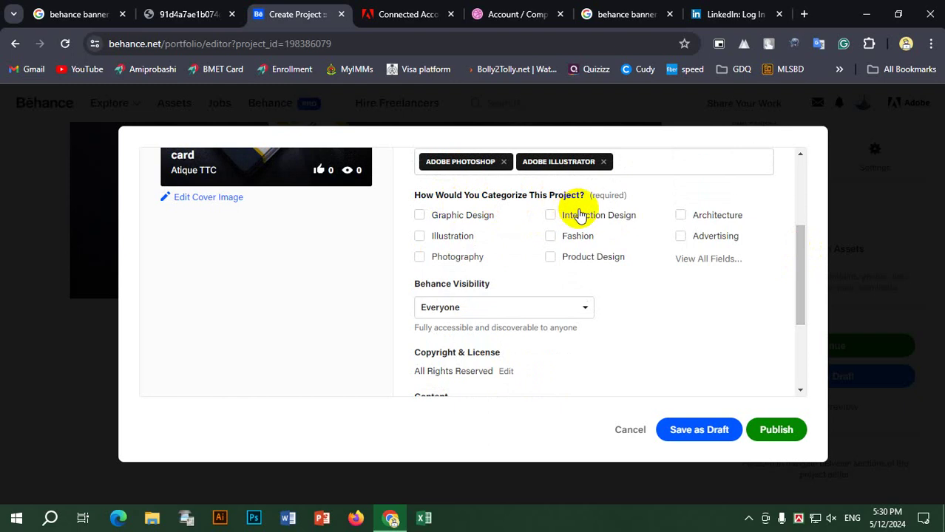
pyautogui.click(419, 217)
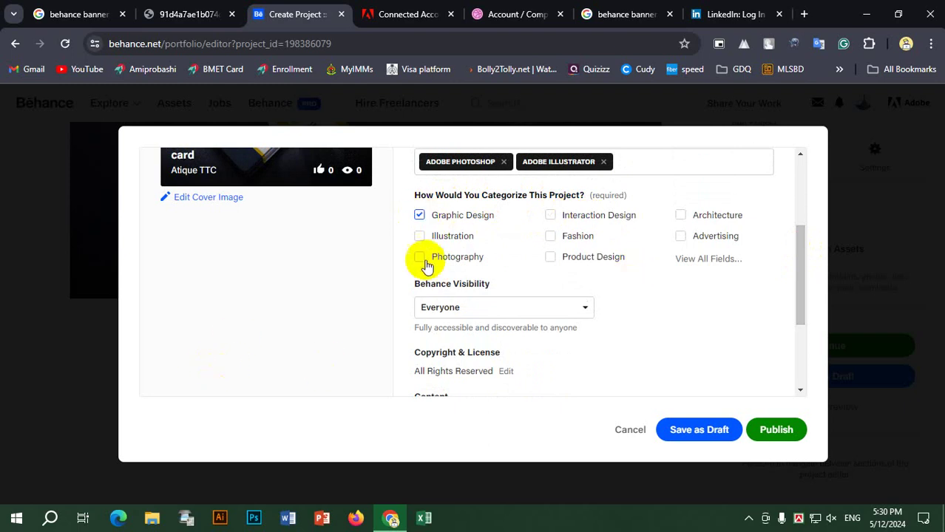
pyautogui.click(419, 236)
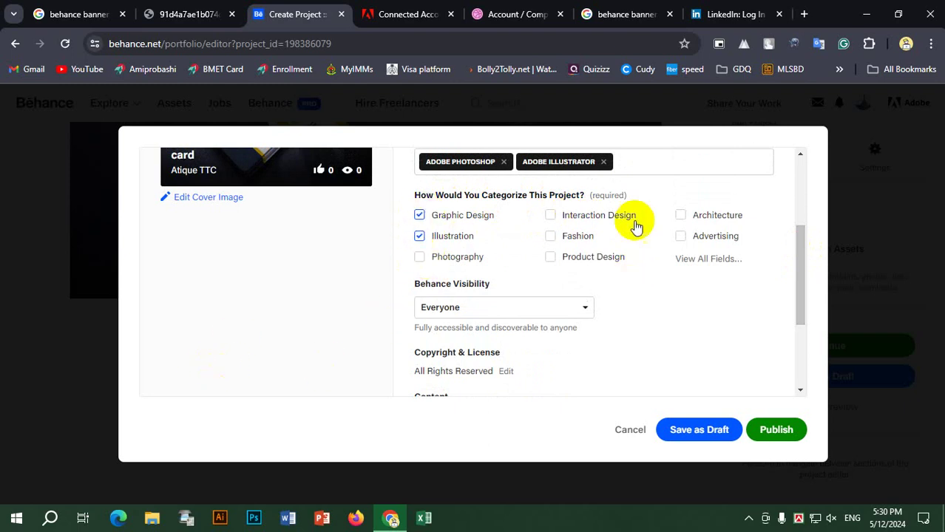
pyautogui.click(420, 239)
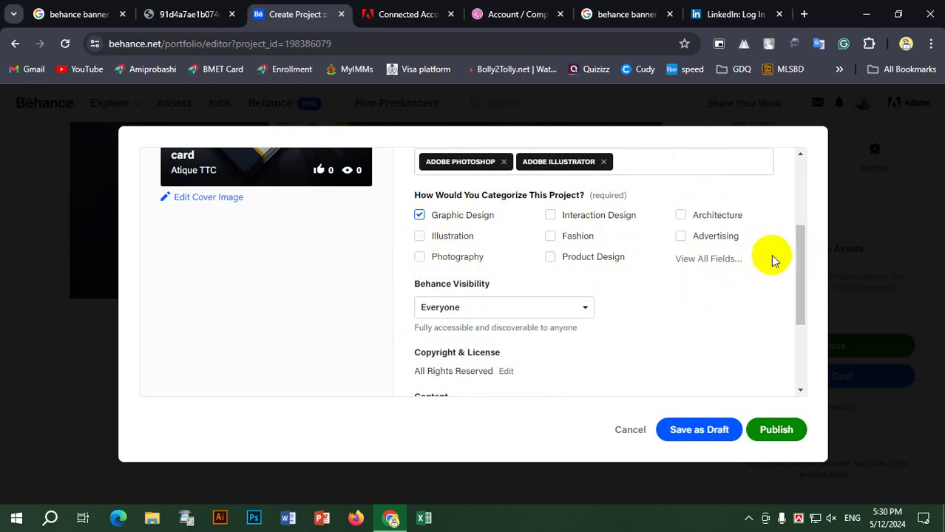
pyautogui.moveTo(803, 273); pyautogui.dragTo(807, 334)
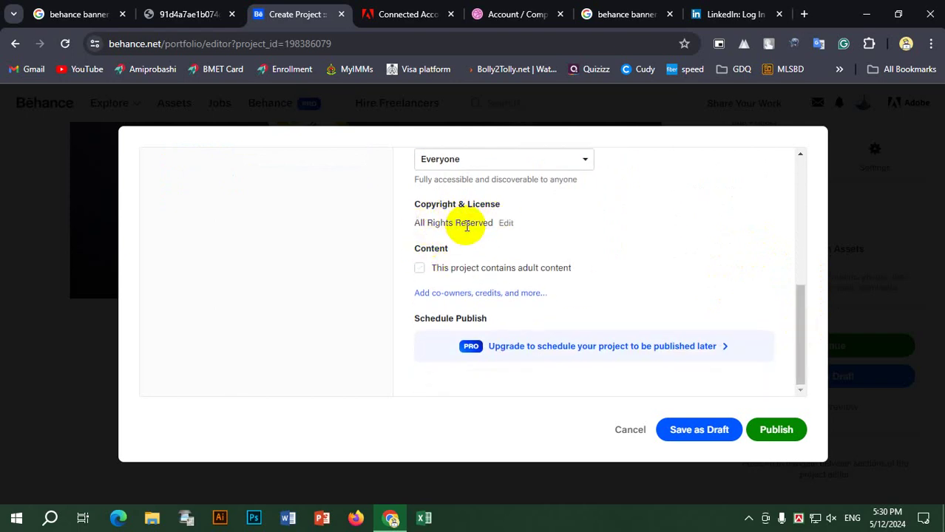
# Look over the copyright and license options without changing them, and publish the business card project on Behance
pyautogui.click(509, 226)
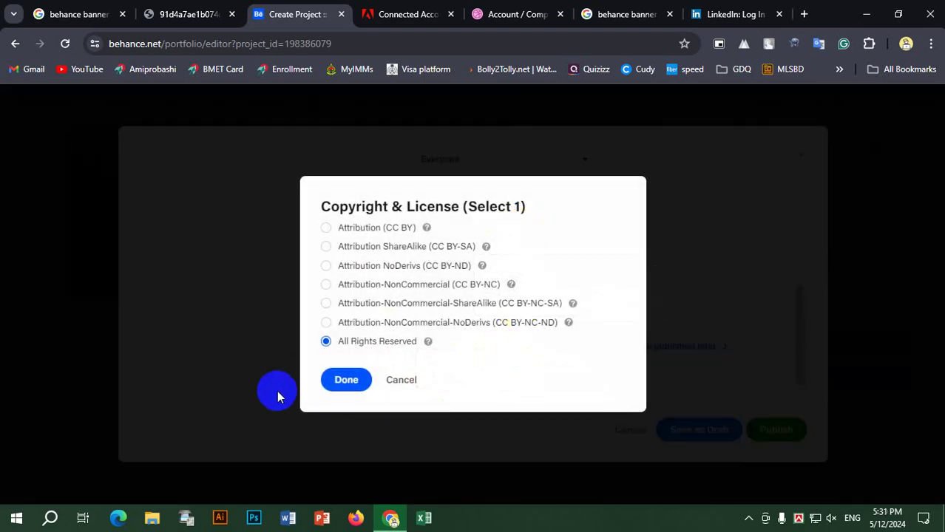
pyautogui.click(403, 382)
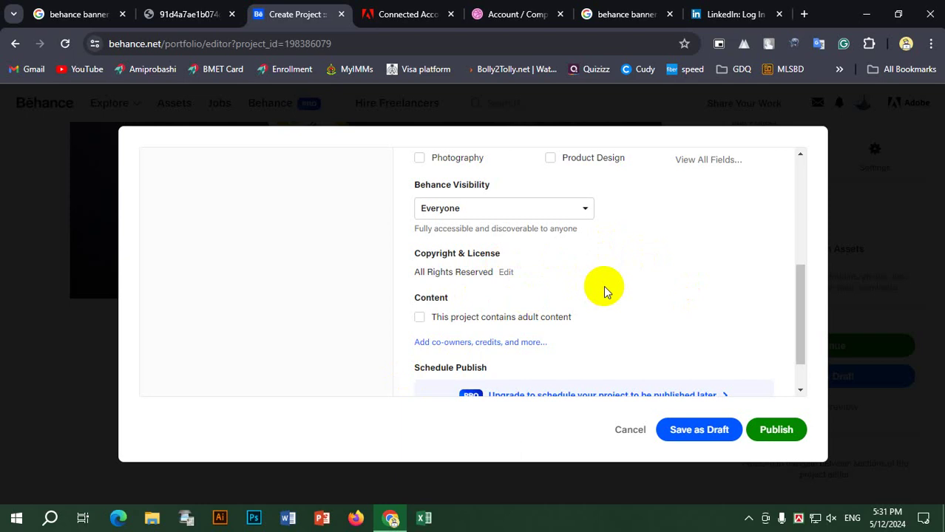
pyautogui.click(802, 287)
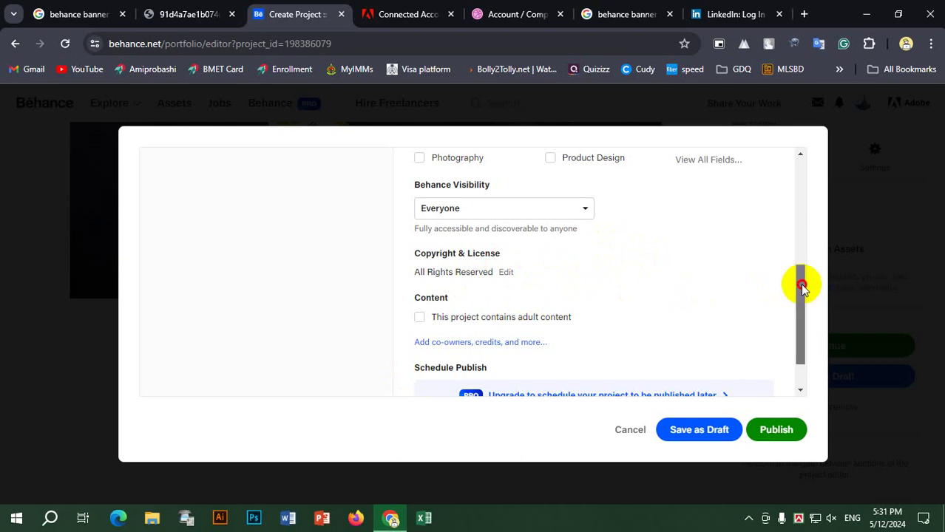
pyautogui.moveTo(803, 287); pyautogui.dragTo(804, 305)
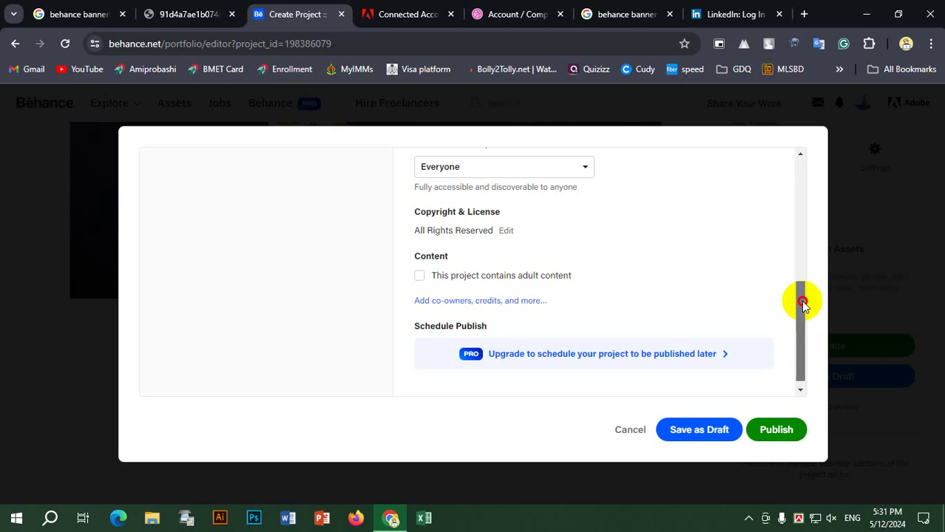
pyautogui.moveTo(803, 303); pyautogui.dragTo(806, 304)
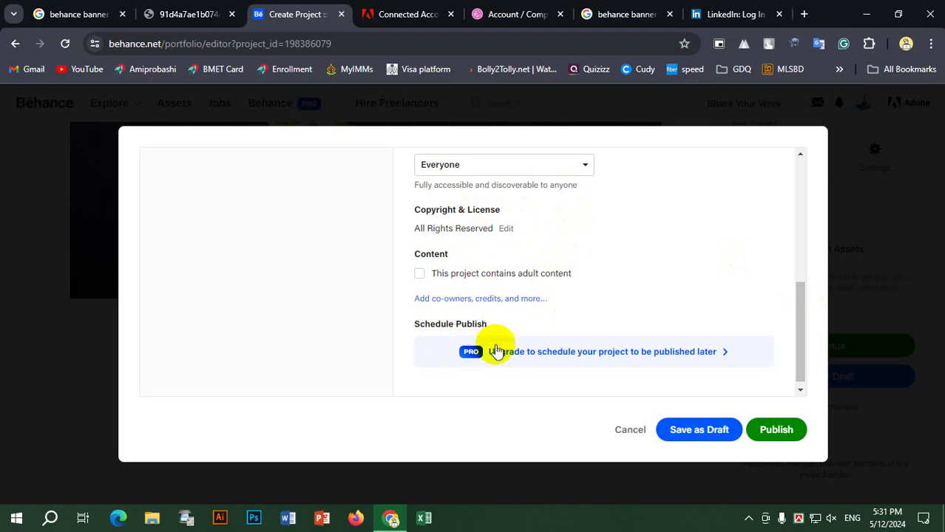
pyautogui.scroll(-1, 732, 370)
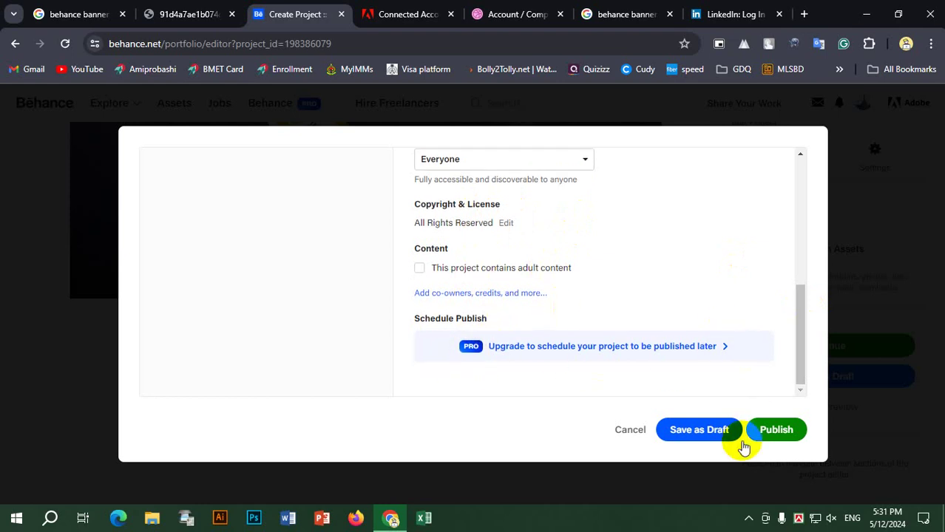
pyautogui.click(789, 434)
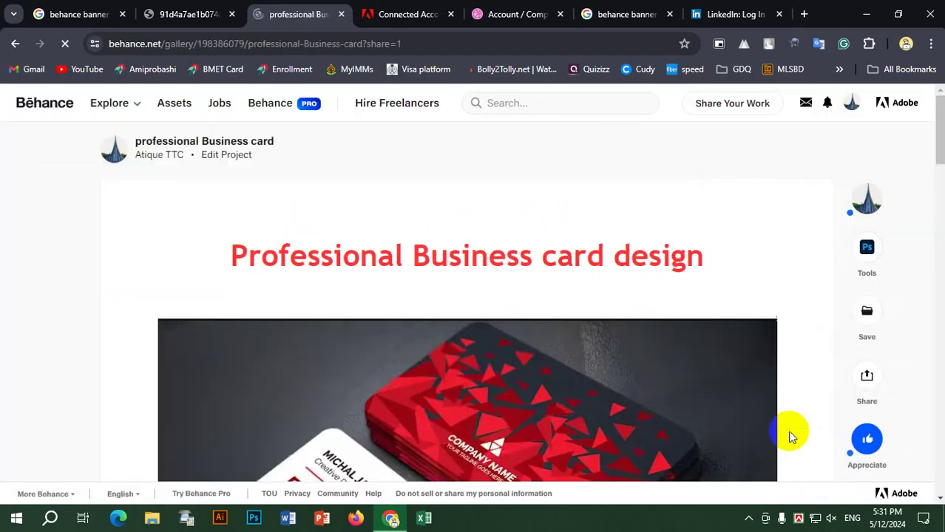
# Dismiss the custom Portfolio website offer, select the project link in the Promote Your Work window and close that window
pyautogui.scroll(-6, 528, 228)
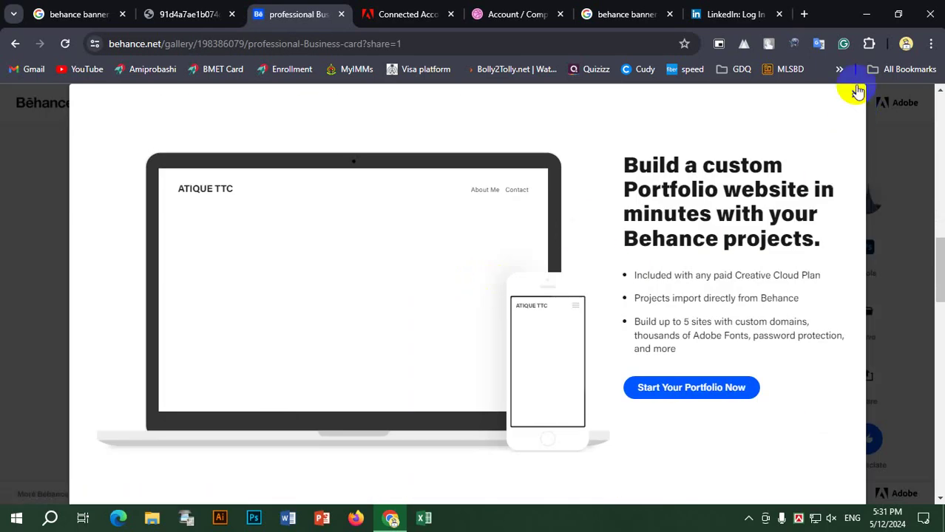
pyautogui.click(855, 96)
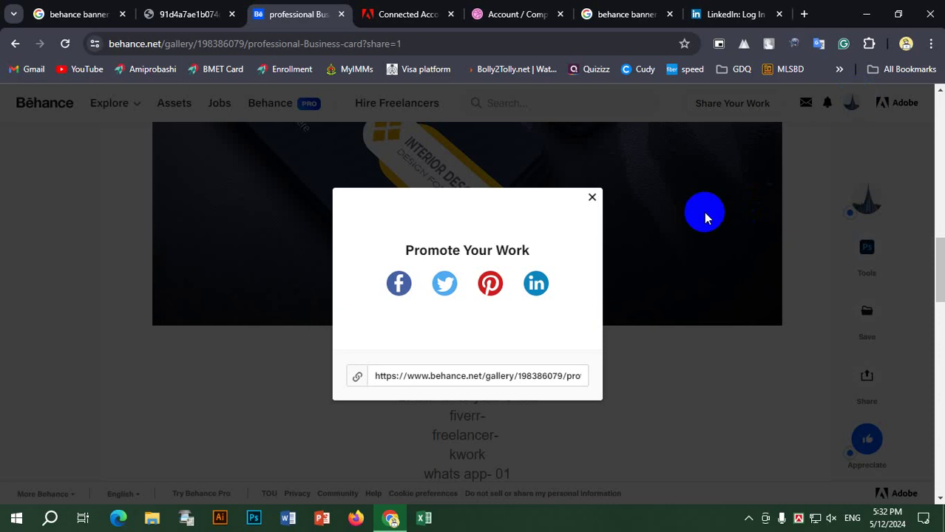
pyautogui.click(380, 377)
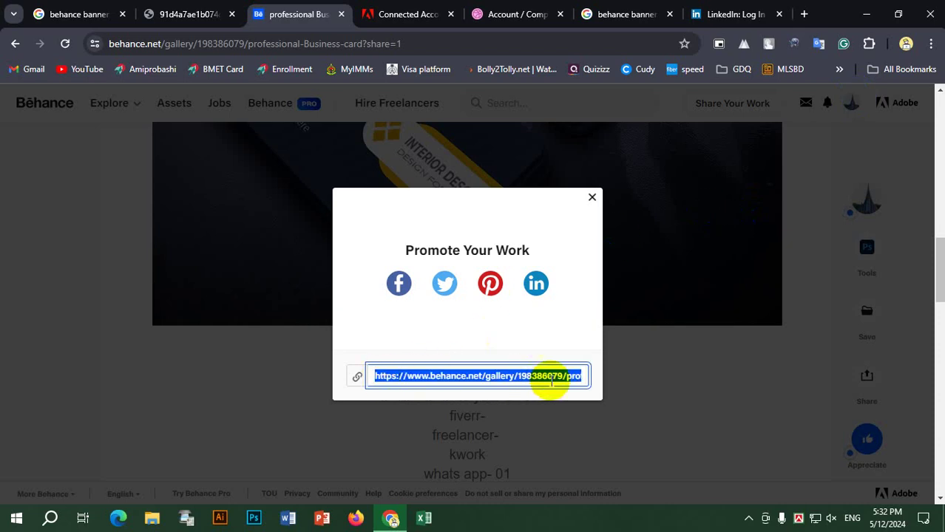
pyautogui.click(592, 200)
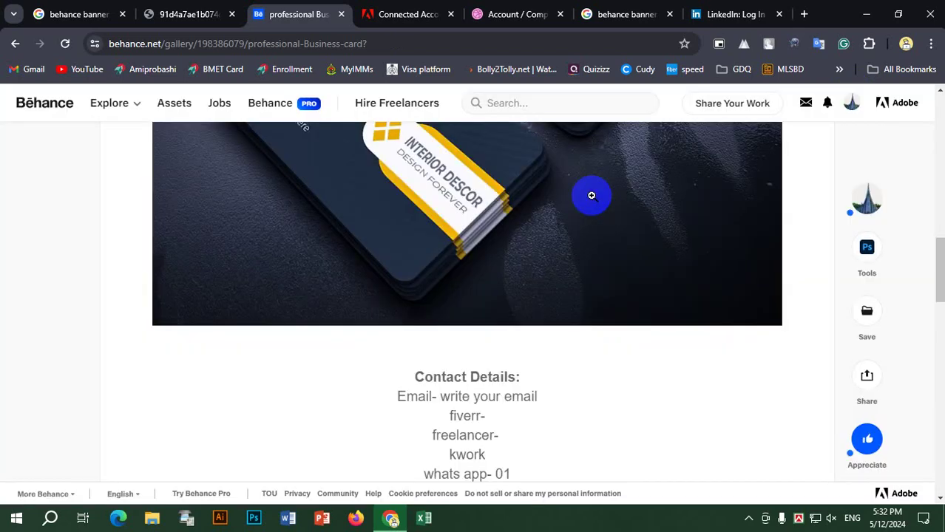
# Examine the published project page, checking its red heading, business card images and contact details block
pyautogui.scroll(-3, 493, 381)
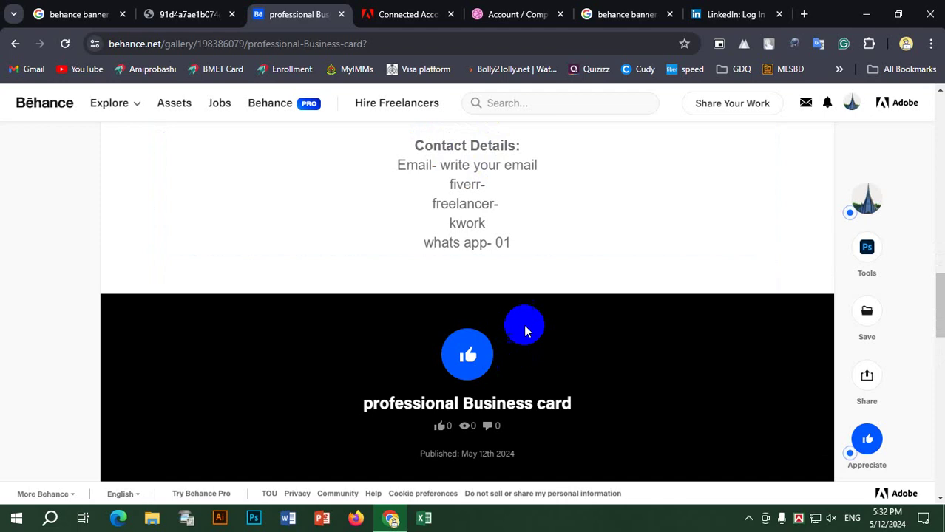
pyautogui.moveTo(415, 143); pyautogui.dragTo(548, 247)
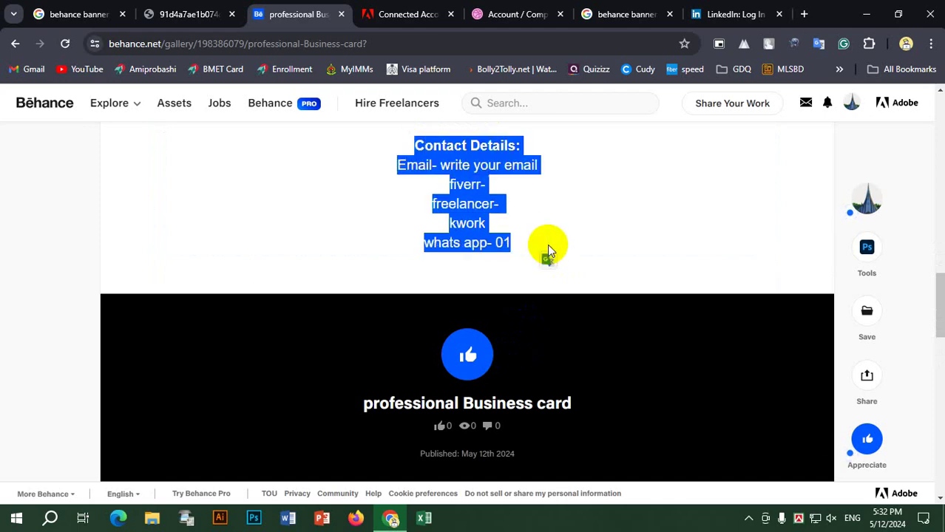
pyautogui.click(548, 244)
pyautogui.scroll(3, 548, 244)
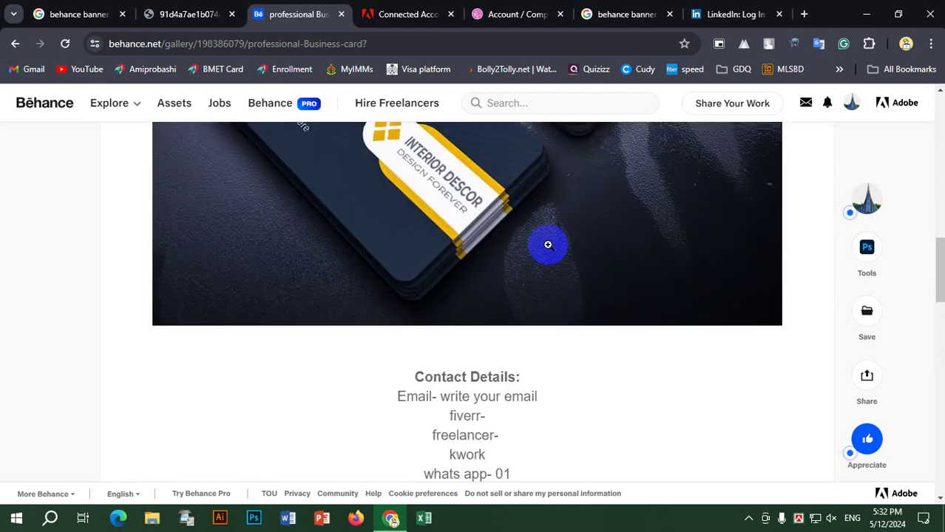
pyautogui.scroll(10, 442, 252)
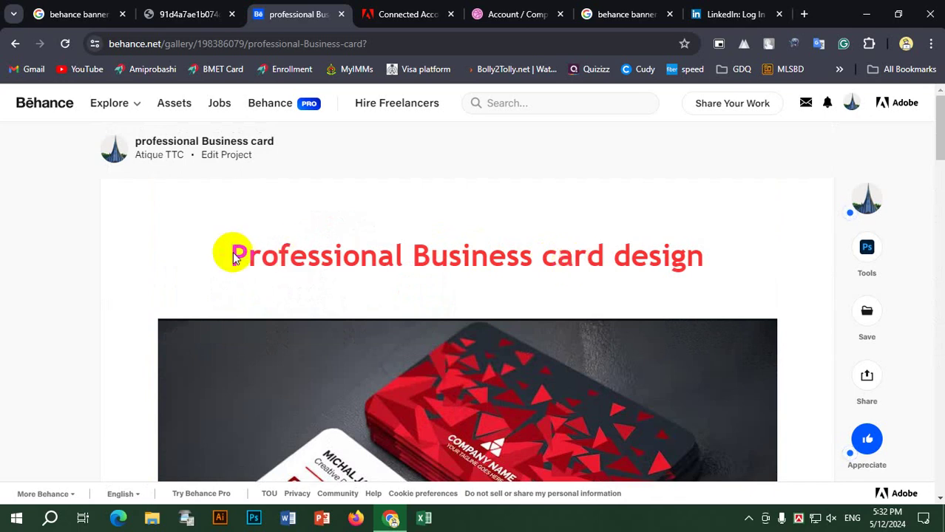
pyautogui.moveTo(226, 255); pyautogui.dragTo(707, 253)
pyautogui.scroll(-15, 519, 257)
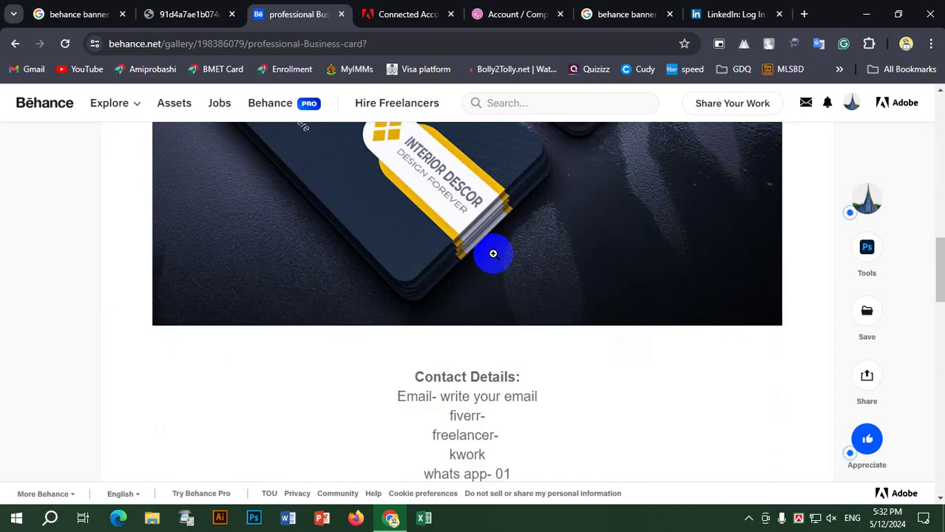
pyautogui.scroll(5, 510, 363)
pyautogui.moveTo(544, 475); pyautogui.dragTo(406, 375)
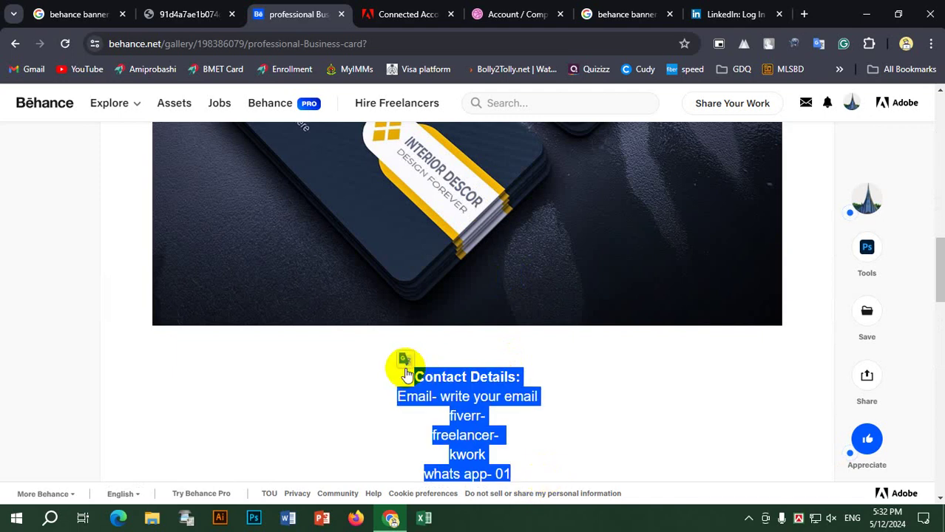
pyautogui.click(362, 387)
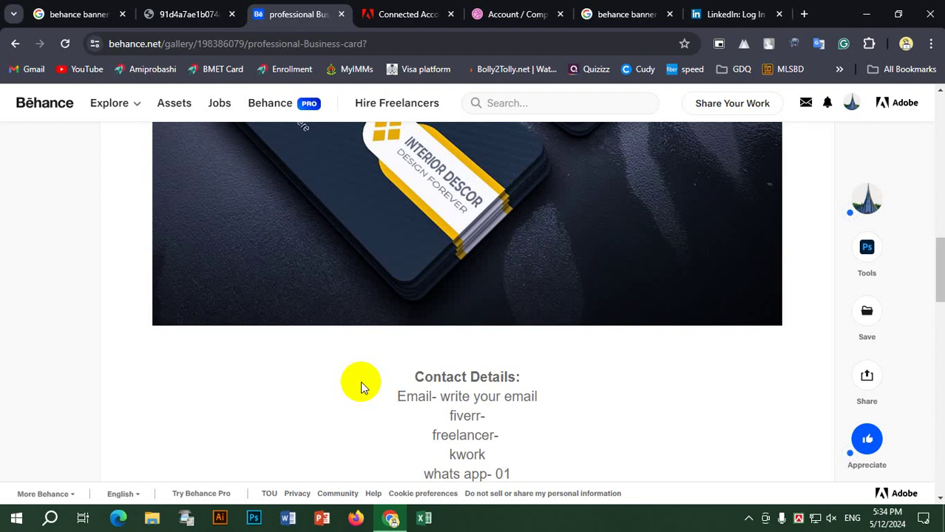
# Switch to the Dribbble account, open its profile page and start uploading the first shot
pyautogui.click(523, 12)
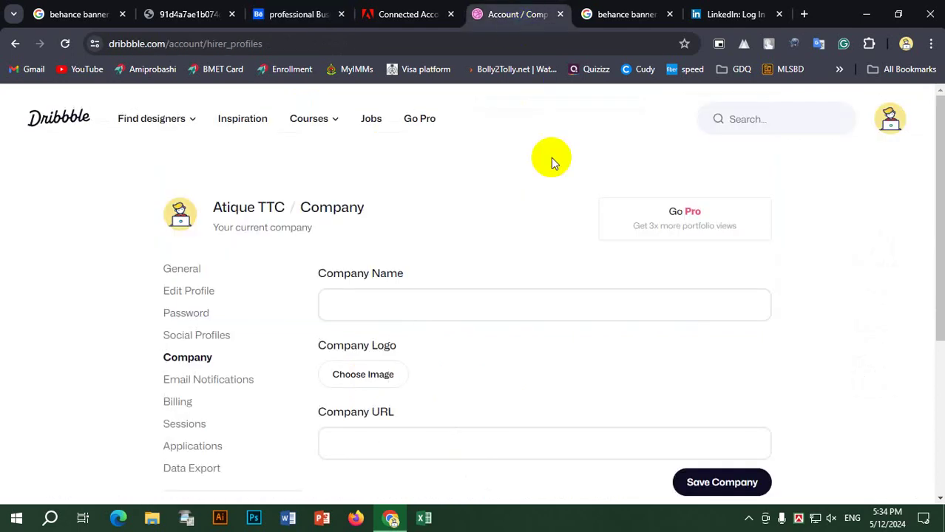
pyautogui.click(890, 120)
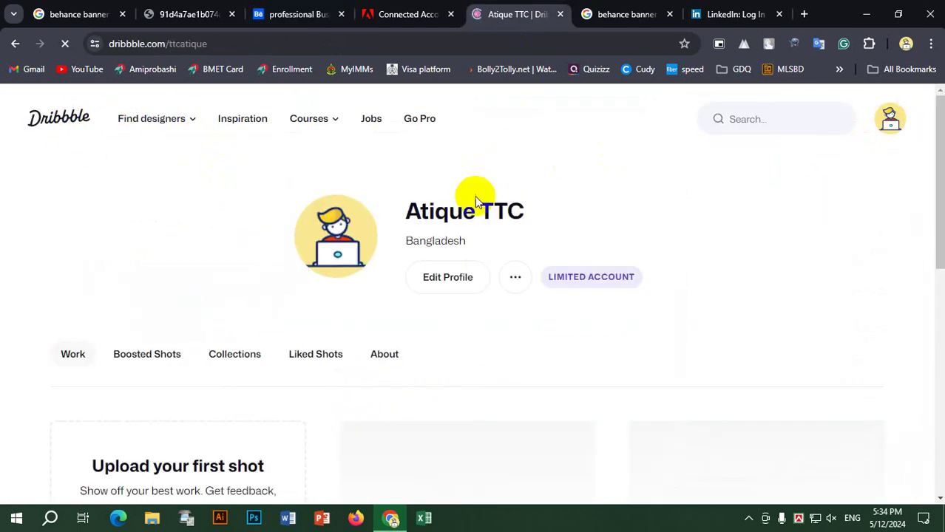
pyautogui.click(884, 127)
pyautogui.scroll(-3, 444, 285)
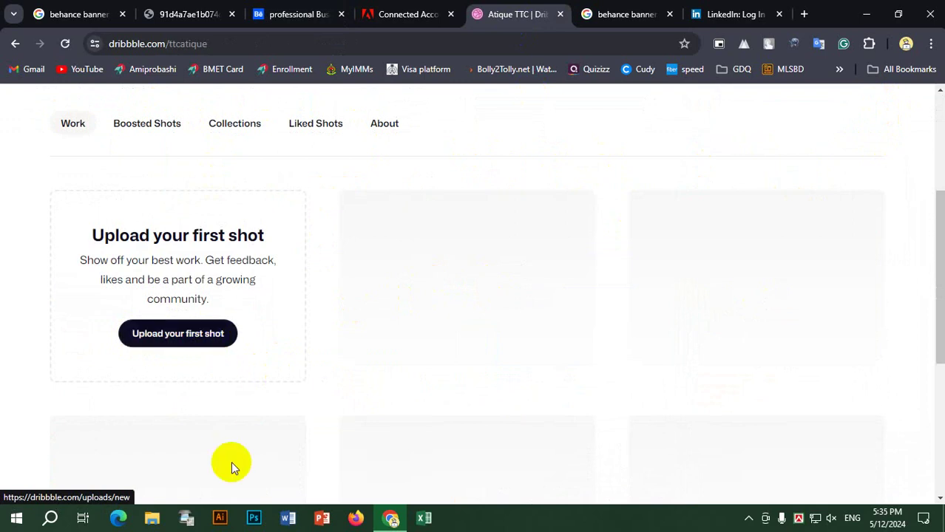
pyautogui.click(178, 341)
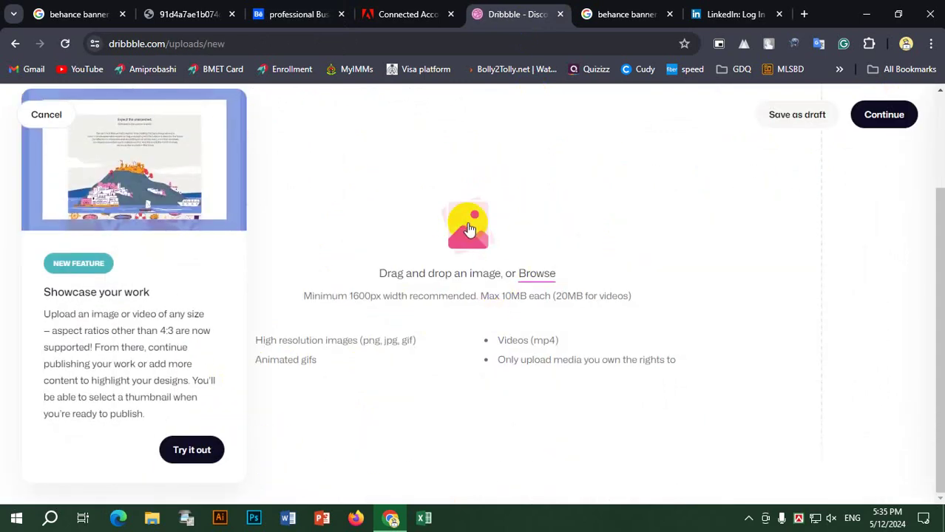
# Upload the red business card image 2.jpg from the Downloads folder as the shot's media
pyautogui.click(536, 266)
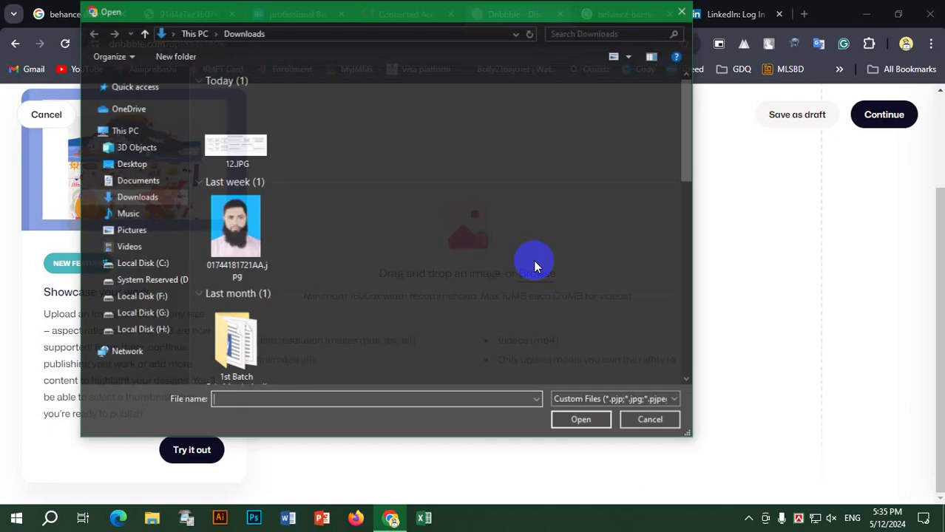
pyautogui.scroll(-10, 444, 292)
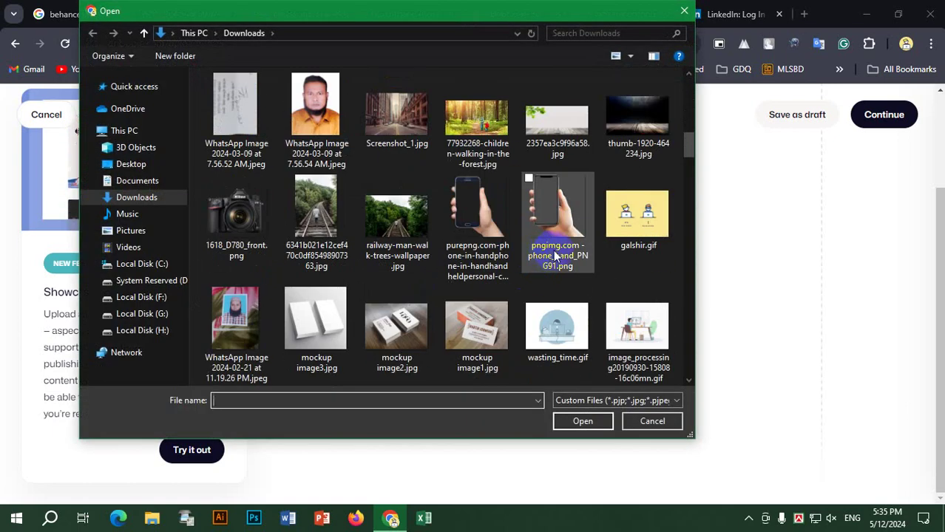
pyautogui.scroll(-10, 562, 266)
pyautogui.scroll(10, 584, 262)
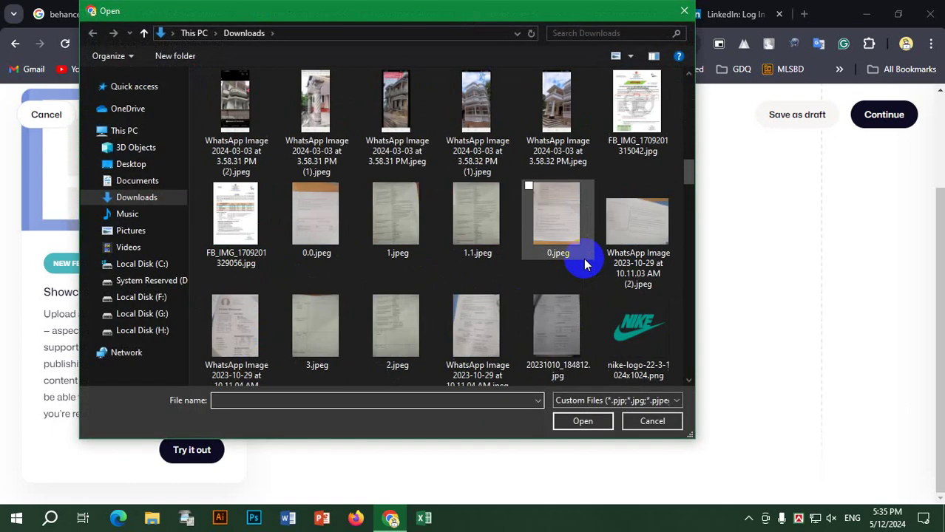
pyautogui.scroll(-2, 583, 258)
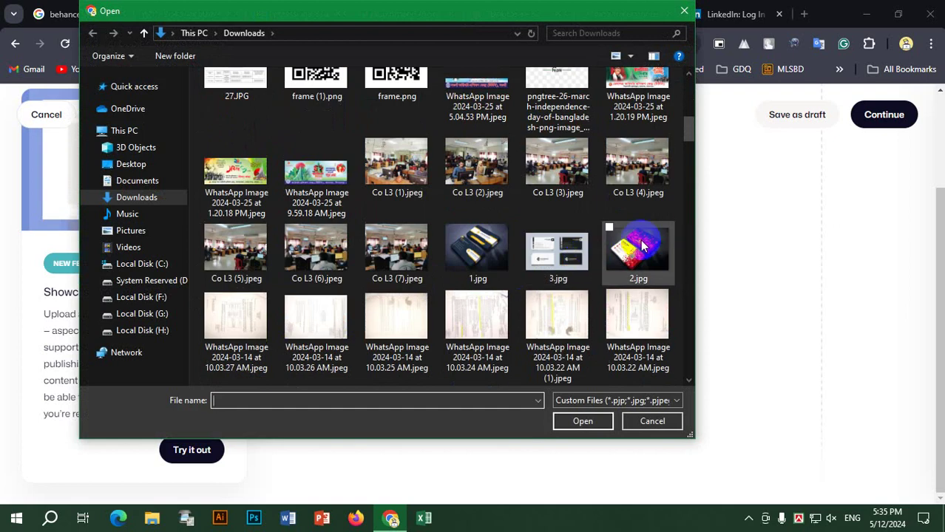
pyautogui.click(633, 240)
pyautogui.click(574, 420)
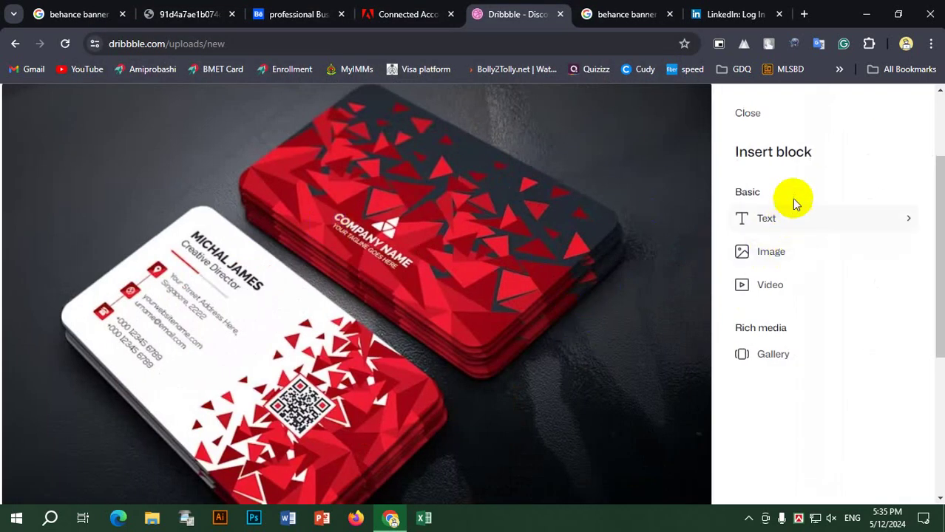
# Insert a heading-only text block into the shot and close the block settings
pyautogui.click(758, 217)
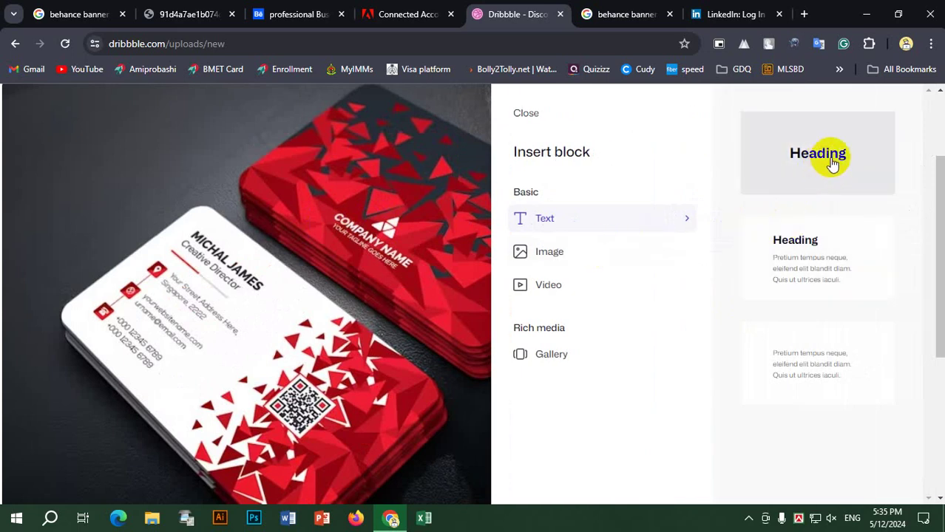
pyautogui.click(832, 164)
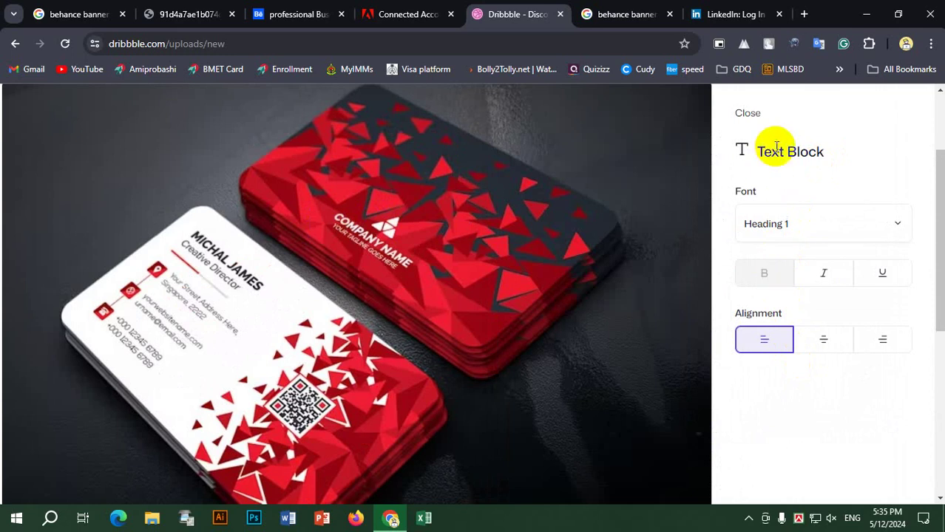
pyautogui.click(749, 115)
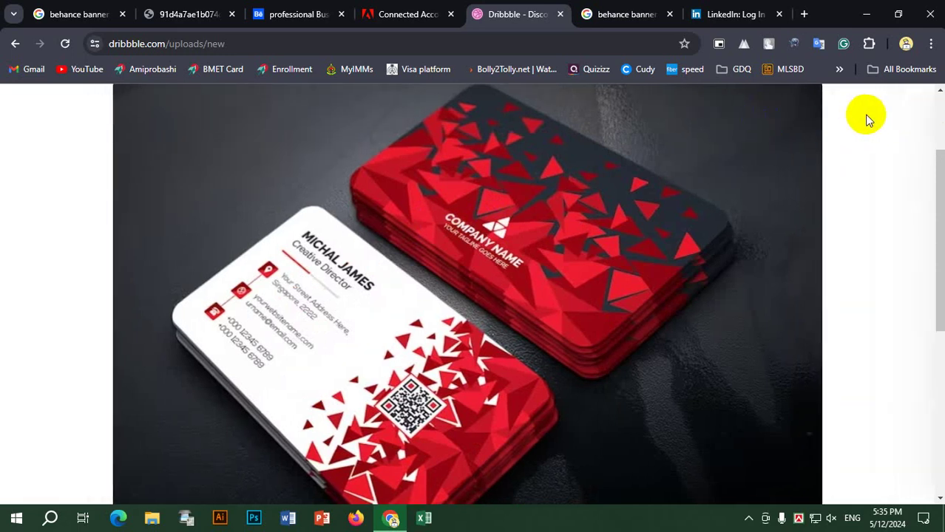
# Replace the placeholder text of the heading block below the image with "Professional business card"
pyautogui.scroll(-4, 707, 341)
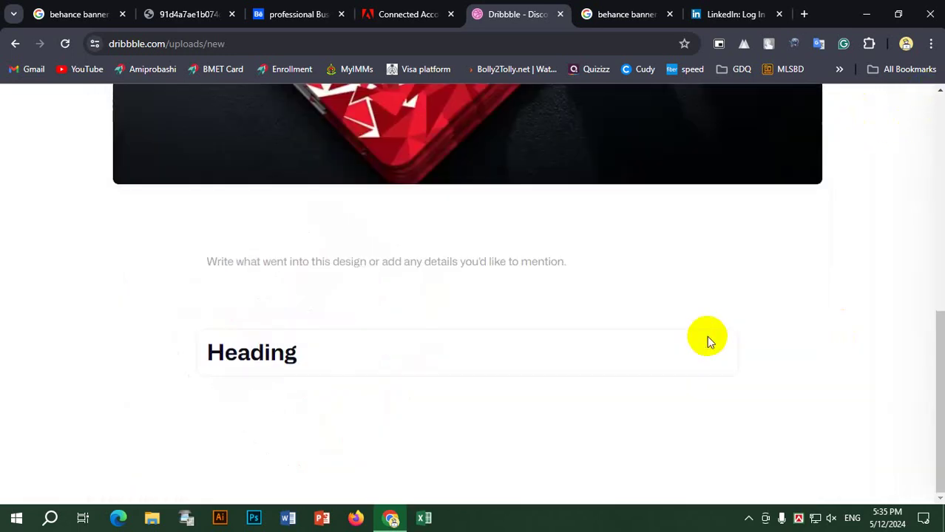
pyautogui.click(289, 352)
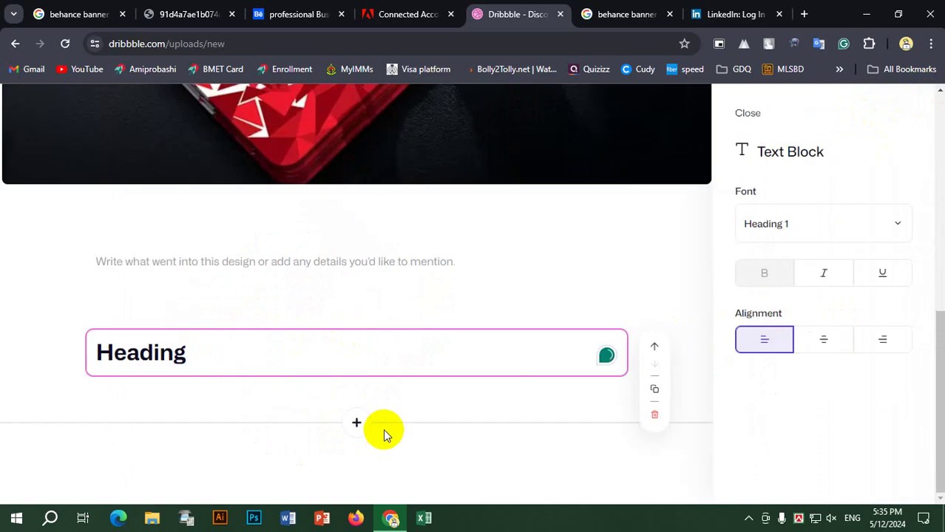
pyautogui.moveTo(198, 355); pyautogui.dragTo(64, 355)
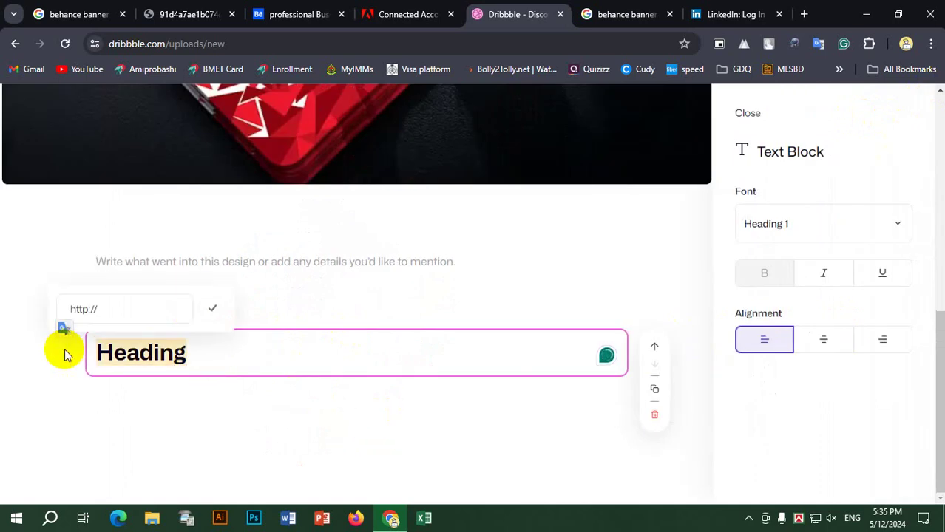
pyautogui.write('Profes')
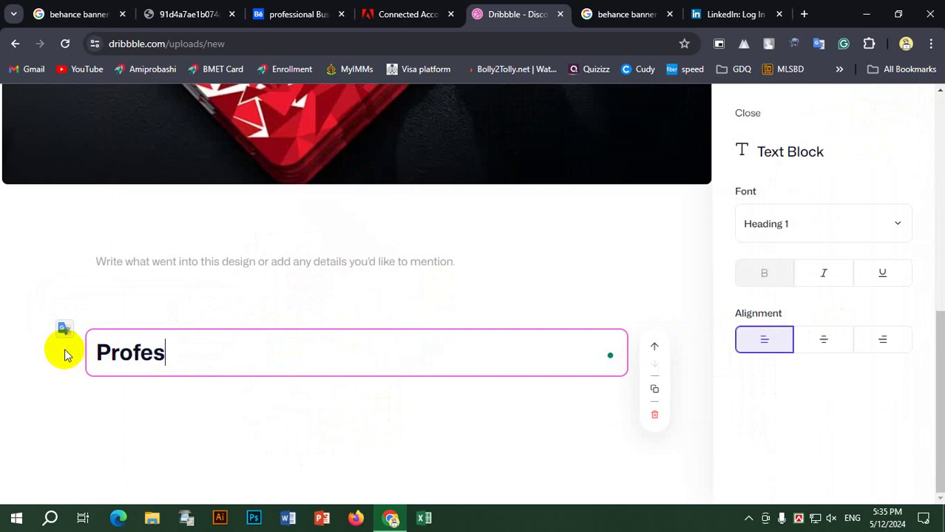
pyautogui.write('sionl')
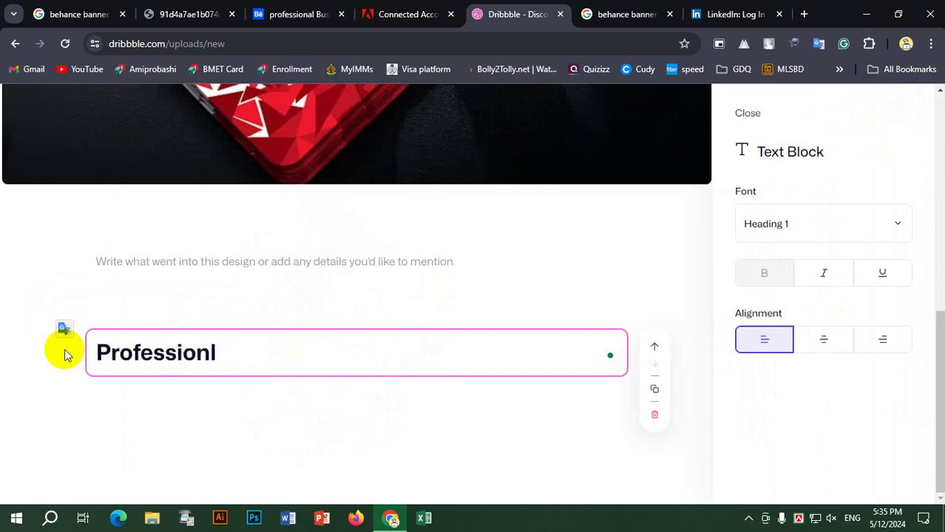
pyautogui.press('BackSpace')
pyautogui.press('BackSpace')
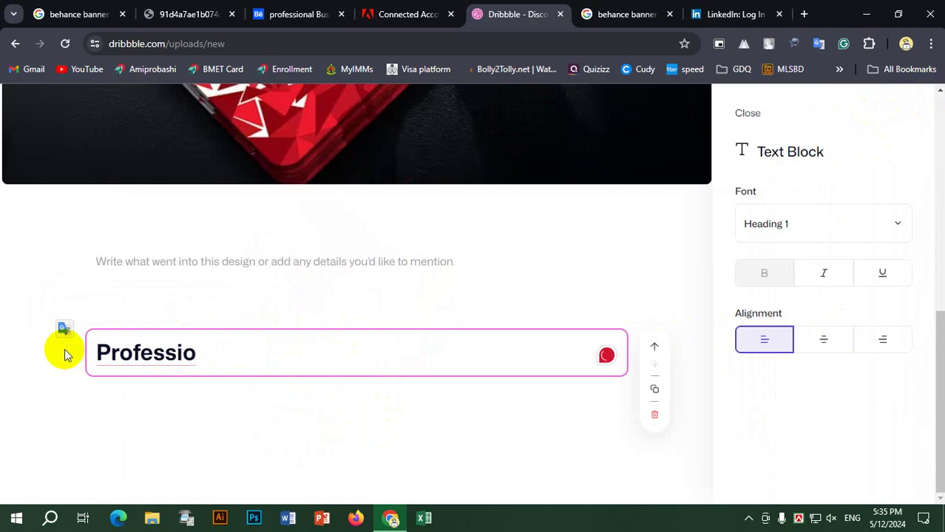
pyautogui.write('nal bu')
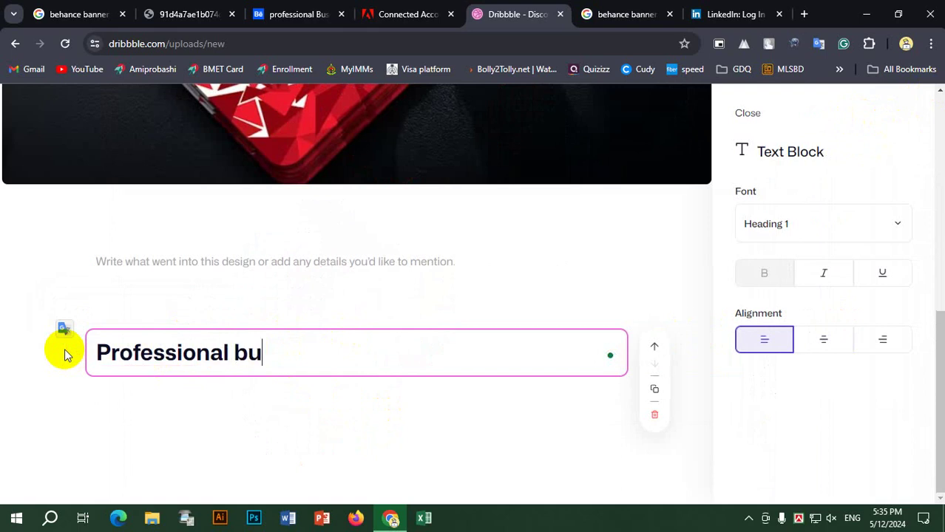
pyautogui.write('siness ca')
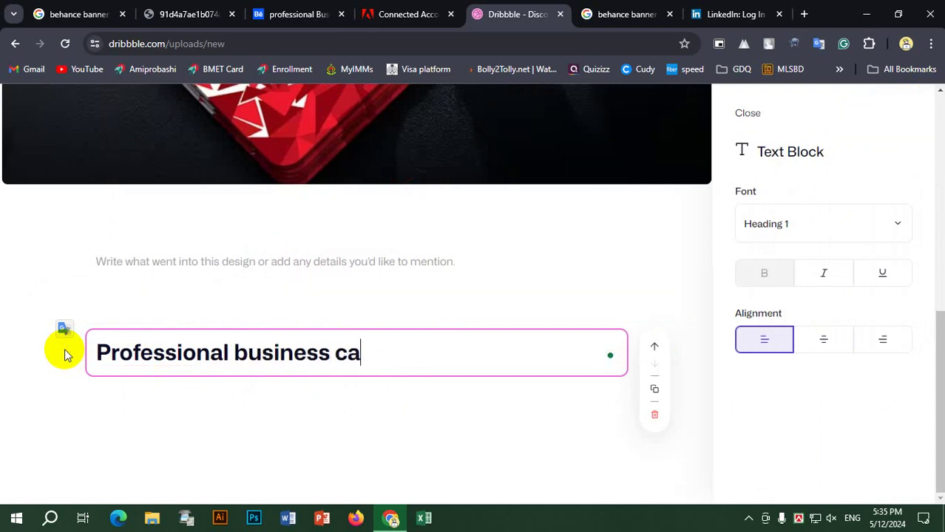
pyautogui.write('rd')
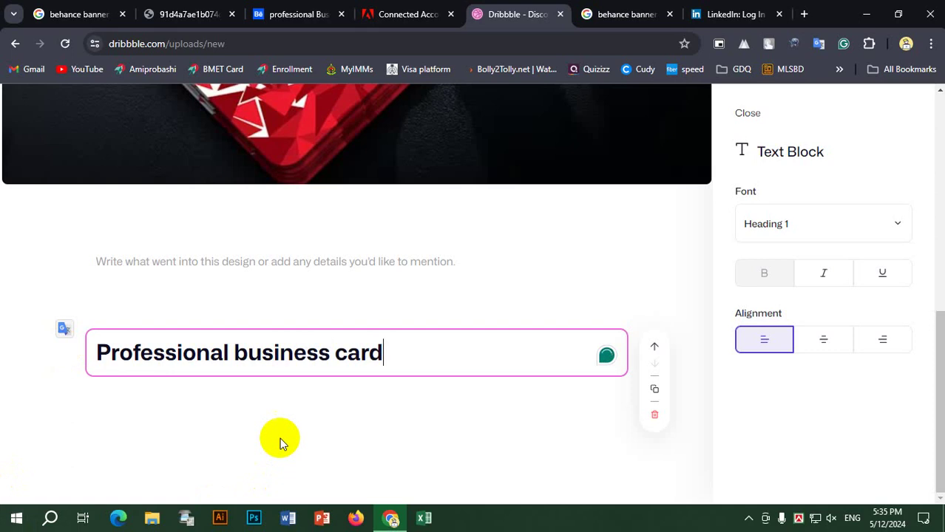
# Center-align the "Professional business card" heading text
pyautogui.moveTo(370, 361); pyautogui.dragTo(105, 350)
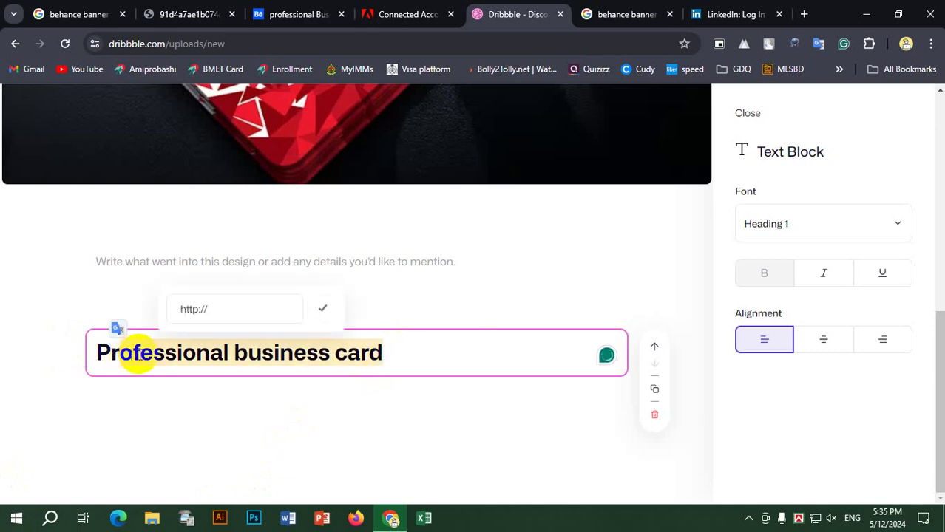
pyautogui.click(152, 359)
pyautogui.moveTo(386, 352); pyautogui.dragTo(106, 362)
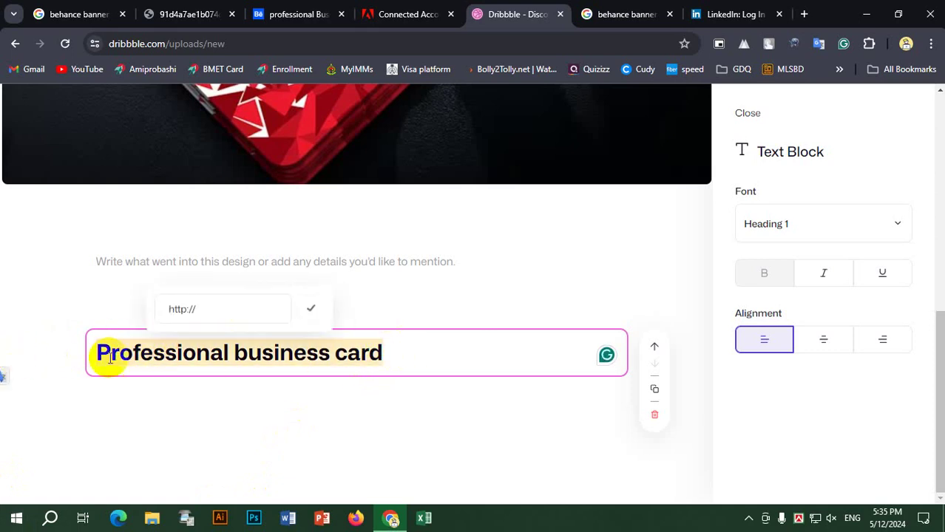
pyautogui.click(826, 342)
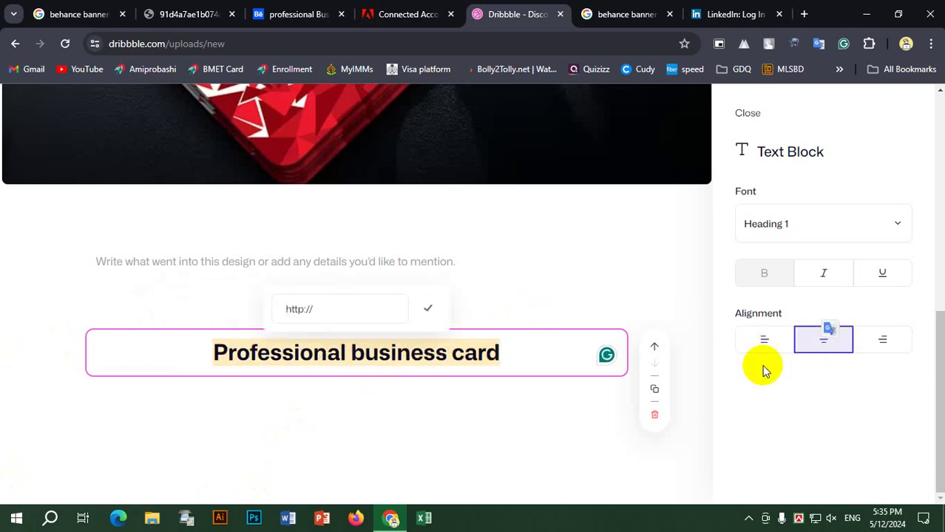
# Insert a body-text-only block below the heading
pyautogui.moveTo(314, 424)
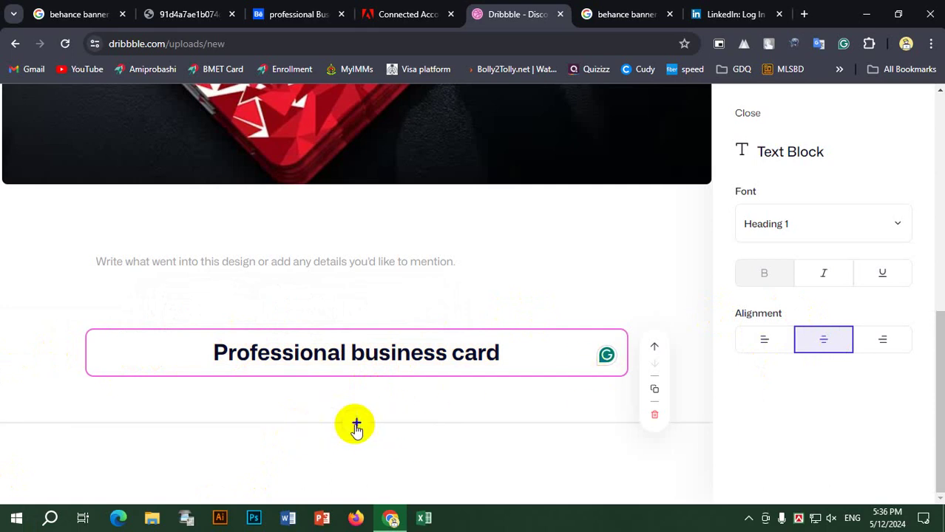
pyautogui.click(354, 424)
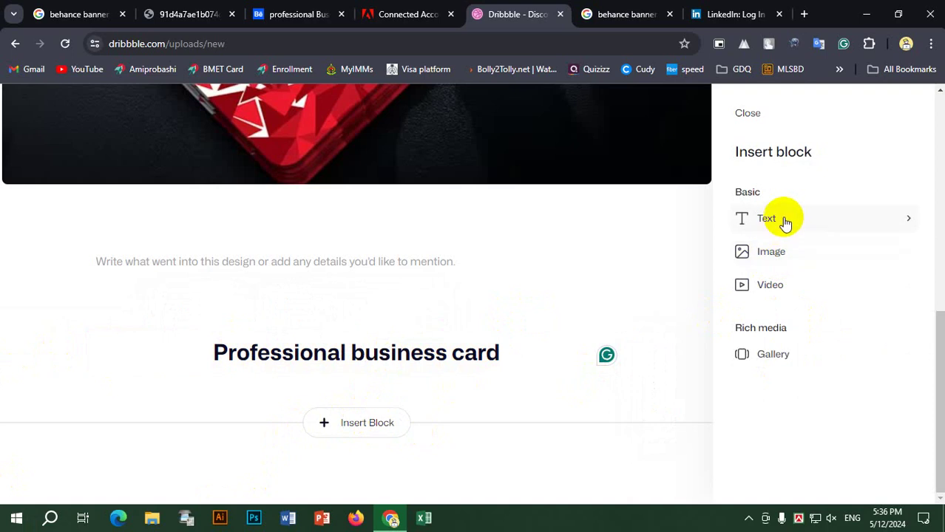
pyautogui.click(778, 220)
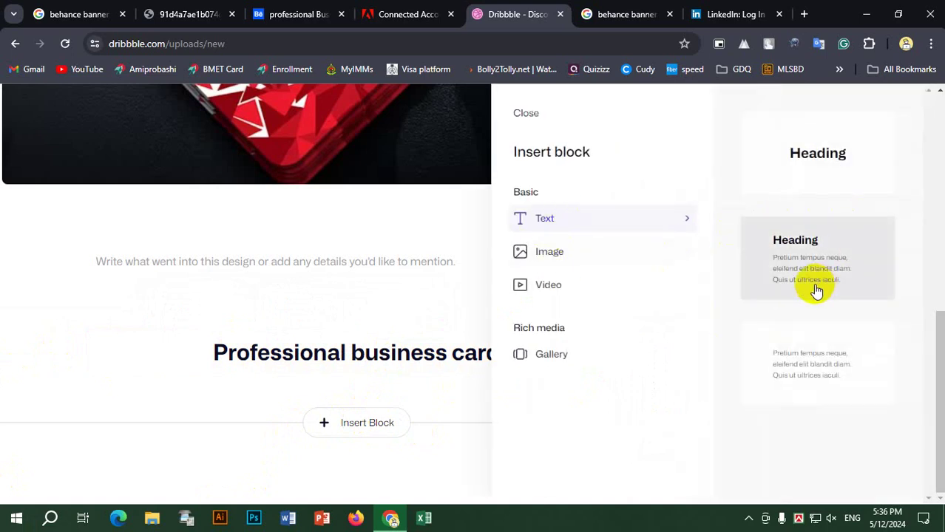
pyautogui.click(818, 368)
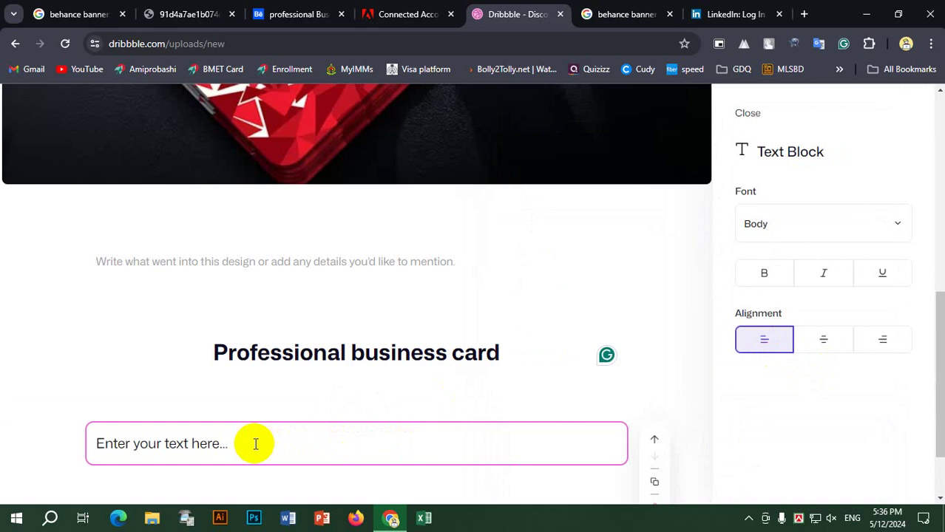
# Switch to the published Behance project and copy its whole Contact Details text, from the title to the whats app line
pyautogui.click(185, 11)
pyautogui.click(285, 12)
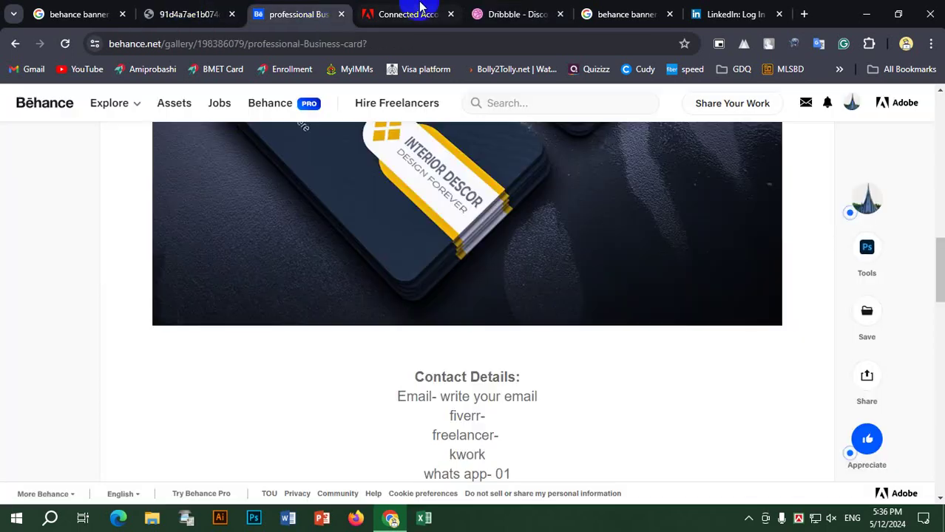
pyautogui.click(420, 8)
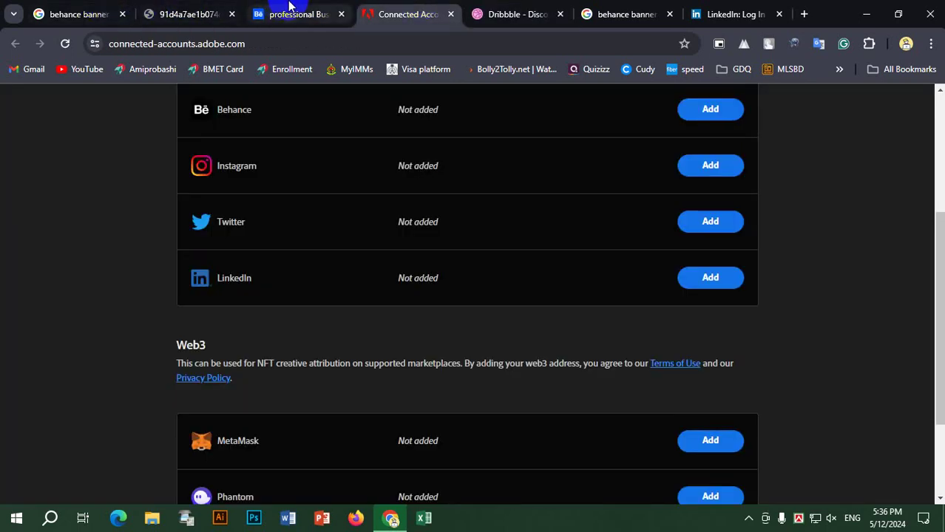
pyautogui.click(290, 6)
pyautogui.scroll(-3, 499, 447)
pyautogui.moveTo(525, 244); pyautogui.dragTo(411, 142)
pyautogui.hotkey('ctrl', 'c')
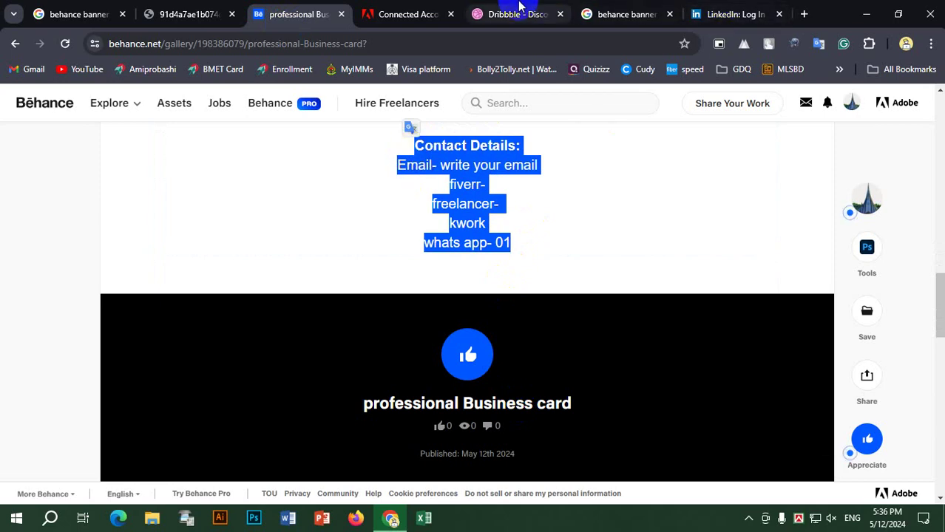
# Return to the Dribbble shot, replace the new text block's placeholder with the copied contact details and center-align them
pyautogui.click(520, 8)
pyautogui.moveTo(261, 437); pyautogui.dragTo(3, 442)
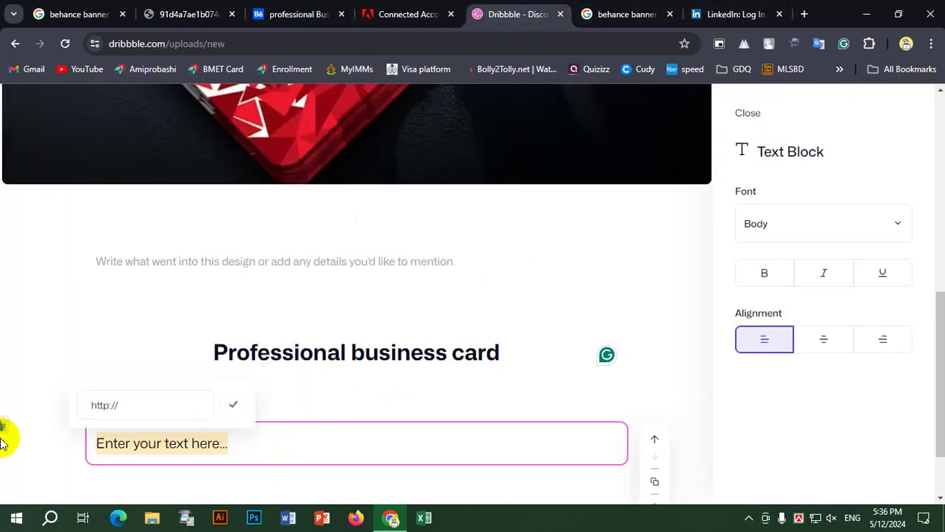
pyautogui.hotkey('ctrl', 'v')
pyautogui.scroll(-3, 235, 444)
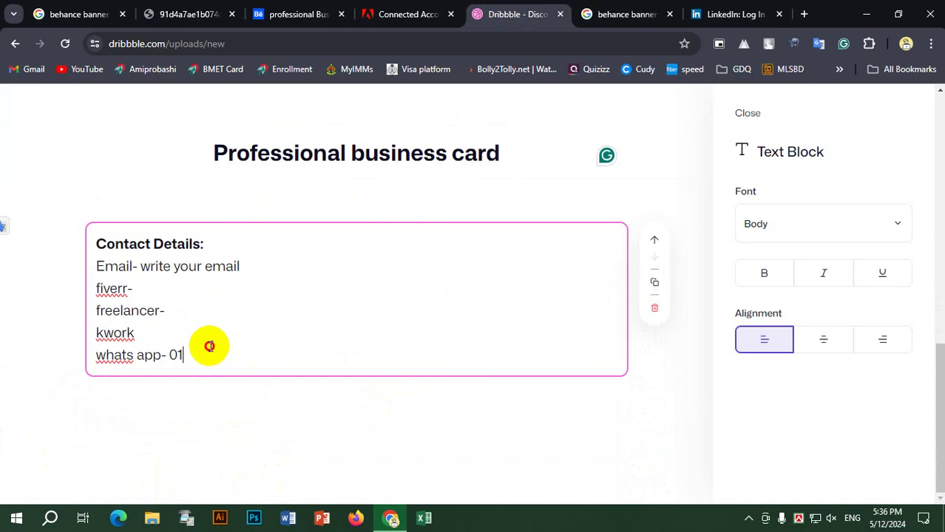
pyautogui.moveTo(209, 346); pyautogui.dragTo(80, 239)
pyautogui.click(825, 346)
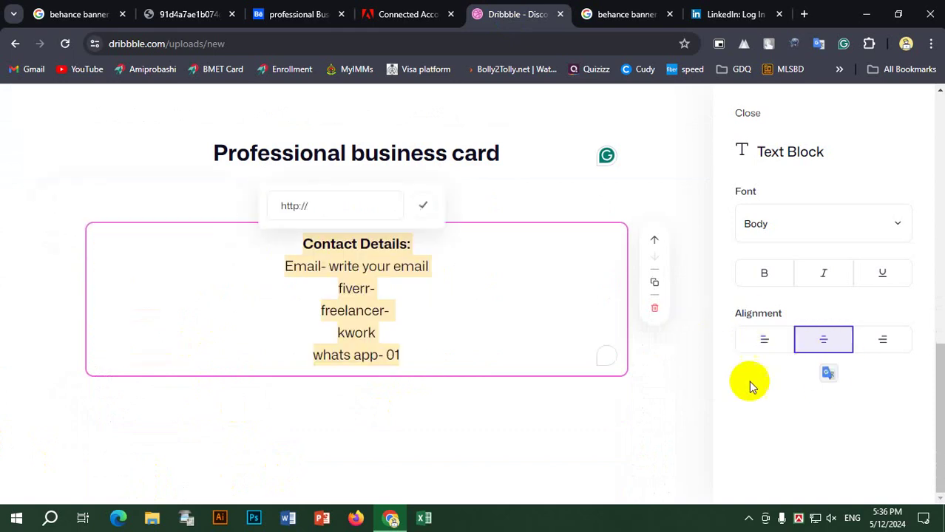
pyautogui.click(536, 428)
# Name the shot "Professional business card" by copying the text of the heading block into the title
pyautogui.scroll(4, 677, 444)
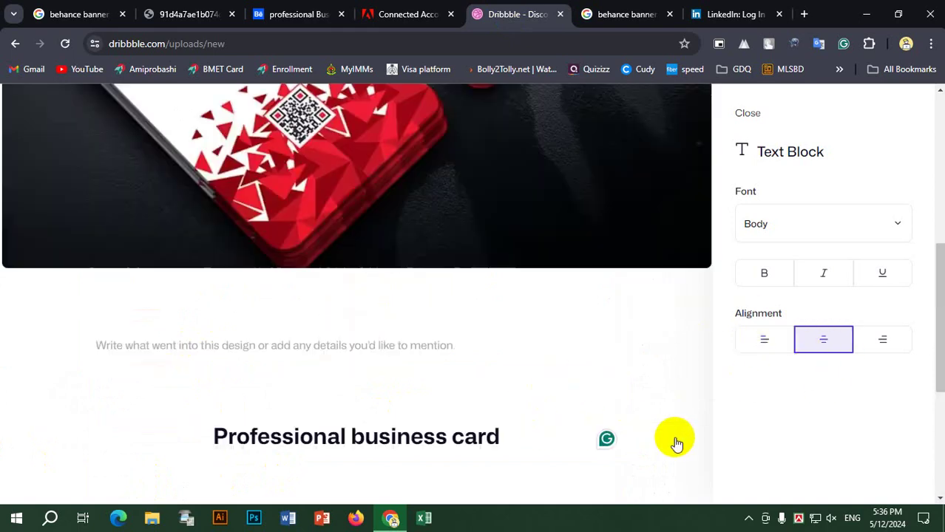
pyautogui.scroll(5, 676, 444)
pyautogui.click(291, 172)
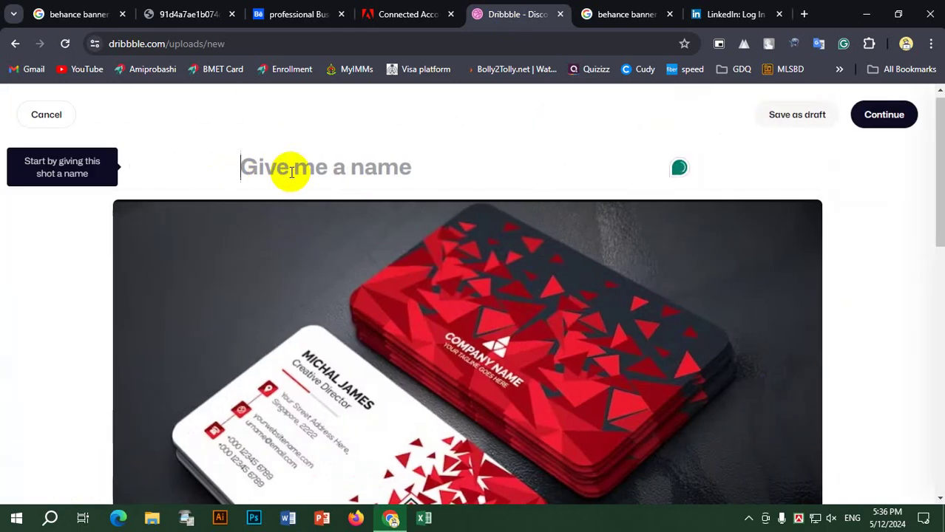
pyautogui.scroll(-10, 363, 238)
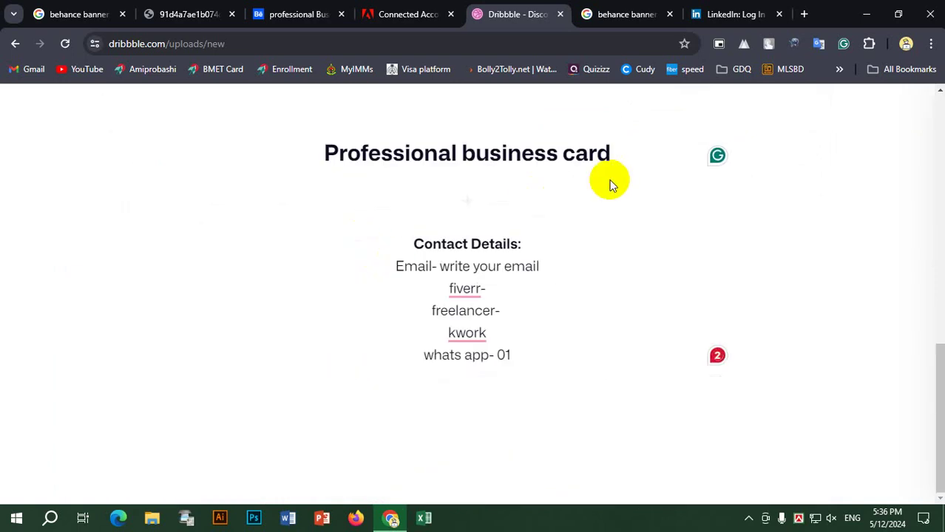
pyautogui.moveTo(611, 152); pyautogui.dragTo(238, 150)
pyautogui.hotkey('ctrl', 'c')
pyautogui.scroll(3, 309, 198)
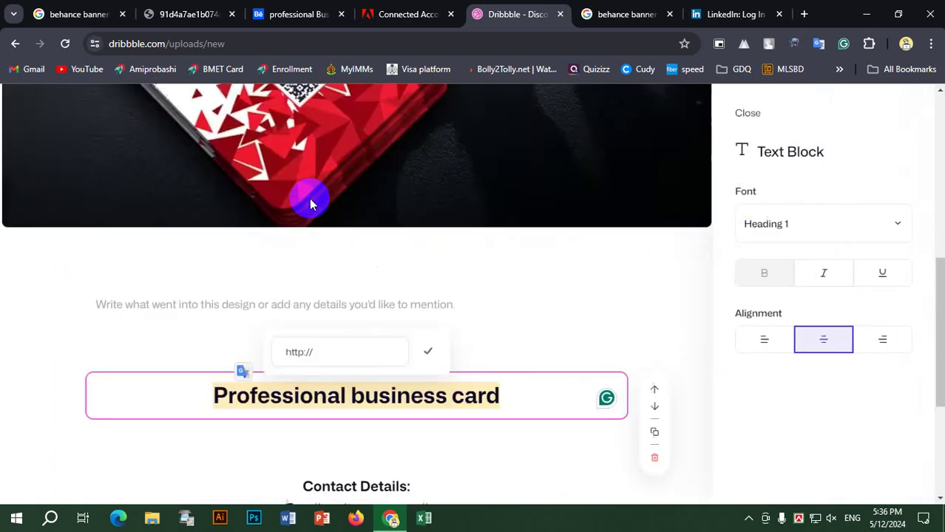
pyautogui.scroll(5, 309, 199)
pyautogui.click(312, 185)
pyautogui.hotkey('ctrl', 'v')
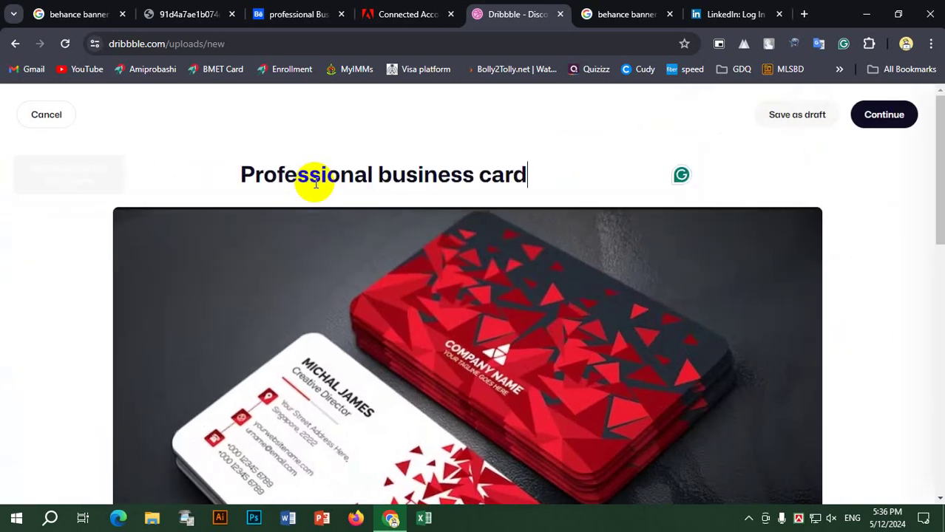
# Change the font style of the heading block above the contact details to Heading 2
pyautogui.scroll(-10, 572, 279)
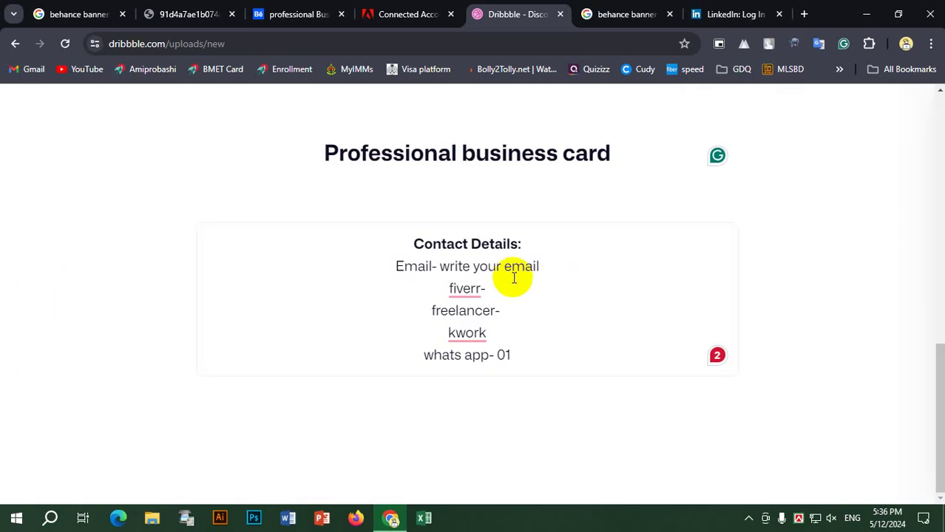
pyautogui.click(588, 152)
pyautogui.click(618, 139)
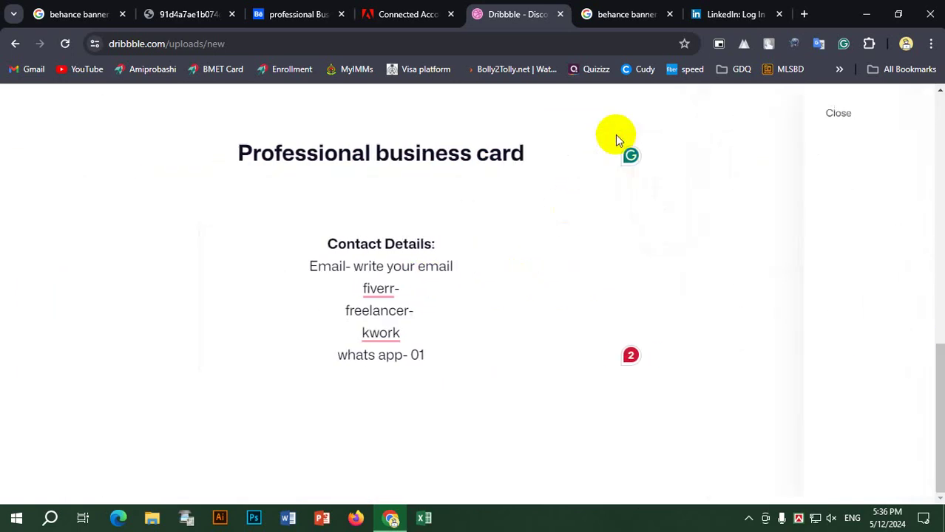
pyautogui.moveTo(607, 152); pyautogui.dragTo(301, 163)
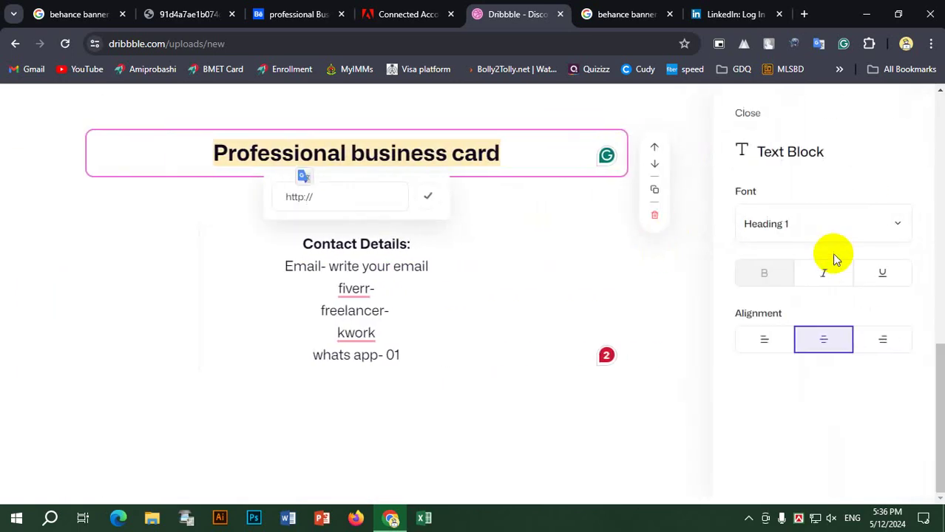
pyautogui.click(833, 227)
pyautogui.click(785, 303)
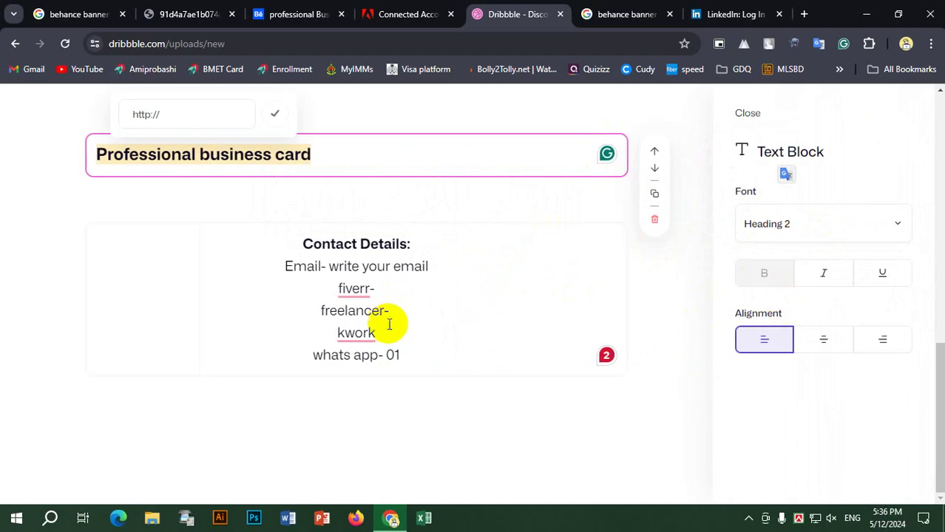
pyautogui.click(224, 309)
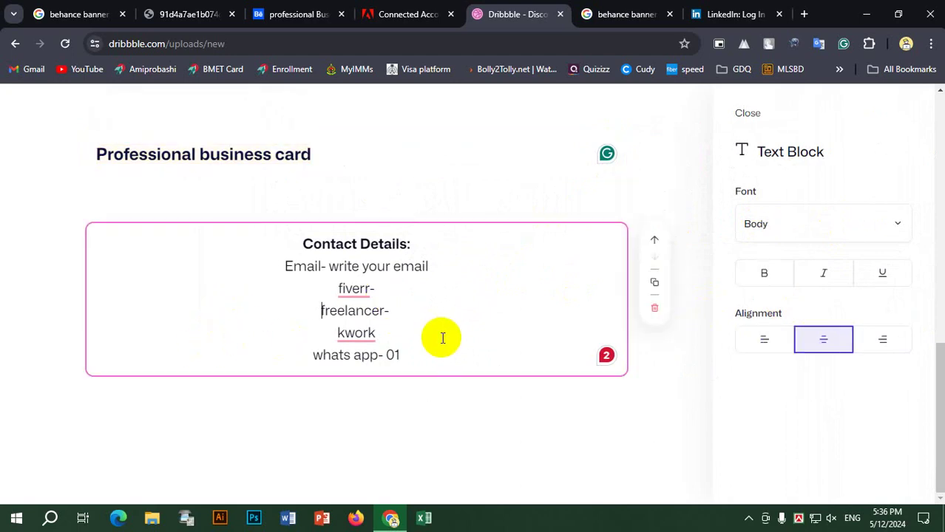
# Continue from the shot editor to the Final Touches settings
pyautogui.scroll(10, 443, 339)
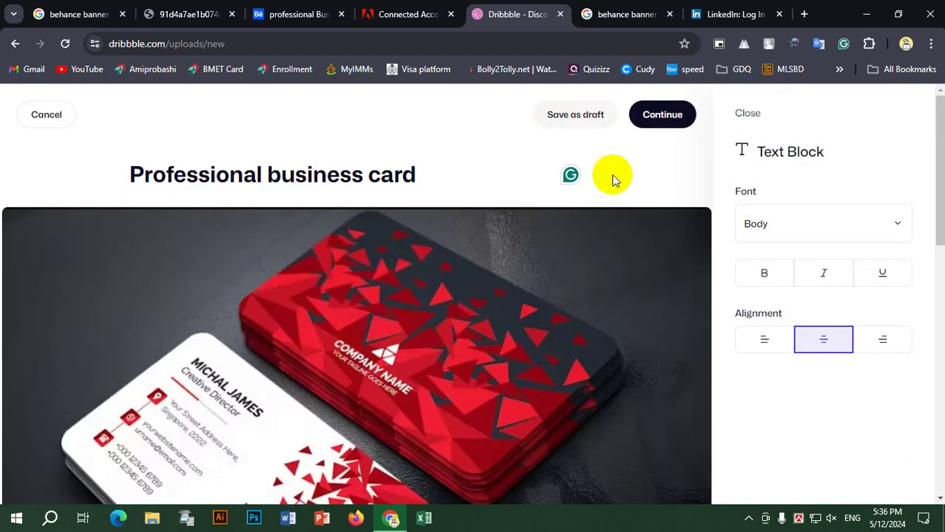
pyautogui.click(679, 112)
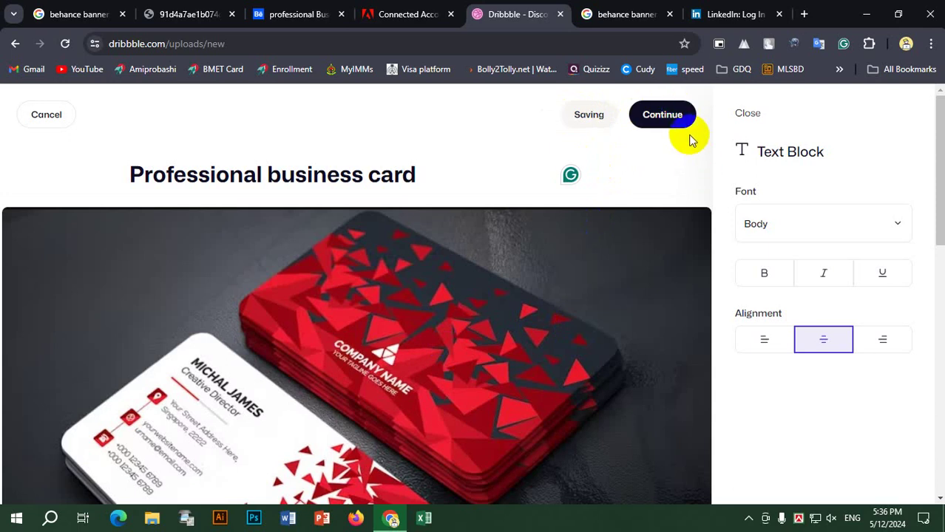
pyautogui.click(678, 116)
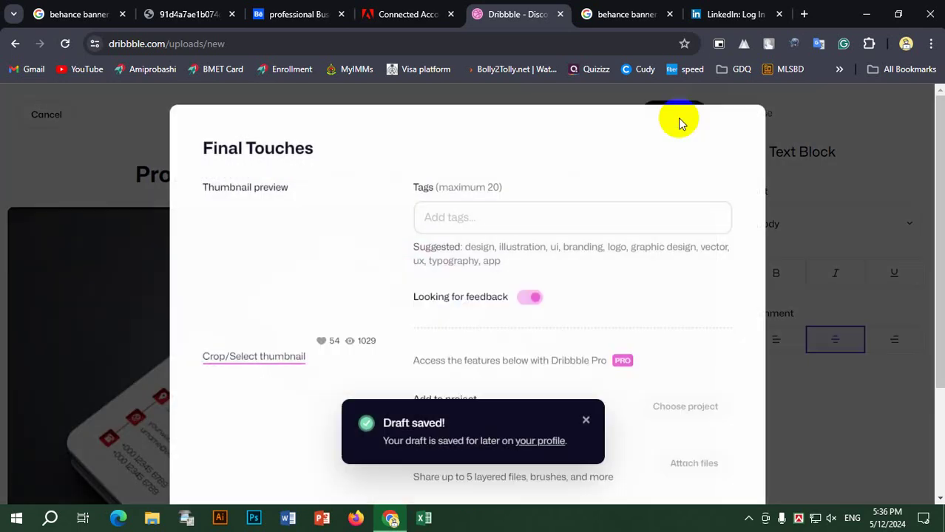
# Add the tag "business card" to the shot and publish it immediately
pyautogui.click(462, 218)
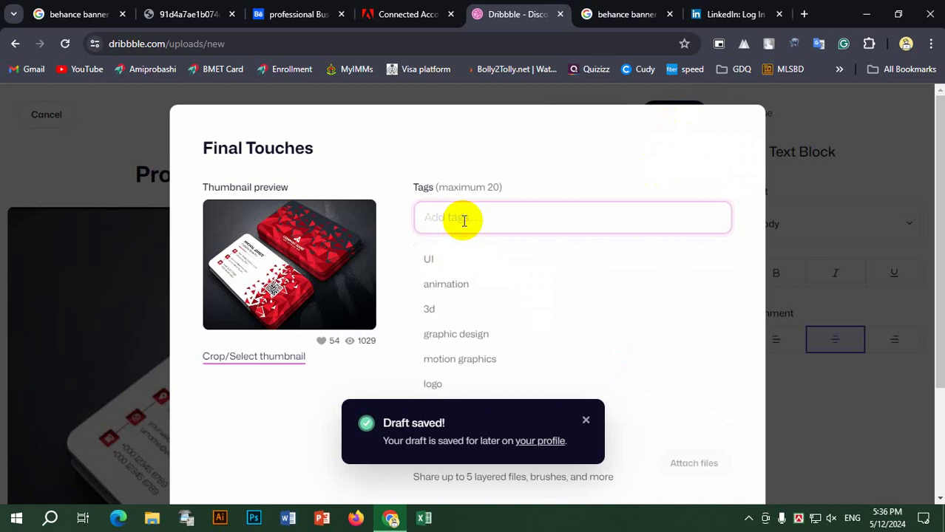
pyautogui.write('bus')
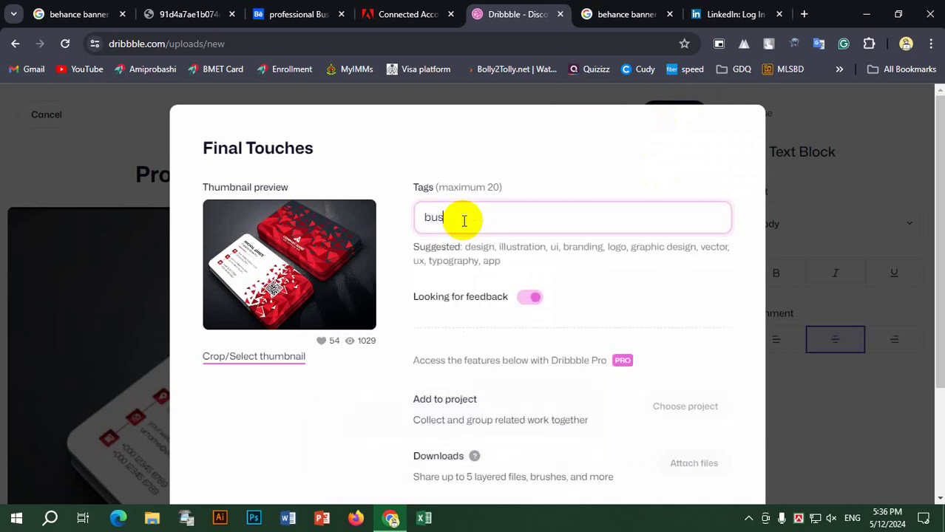
pyautogui.write('iness card')
pyautogui.press('Return')
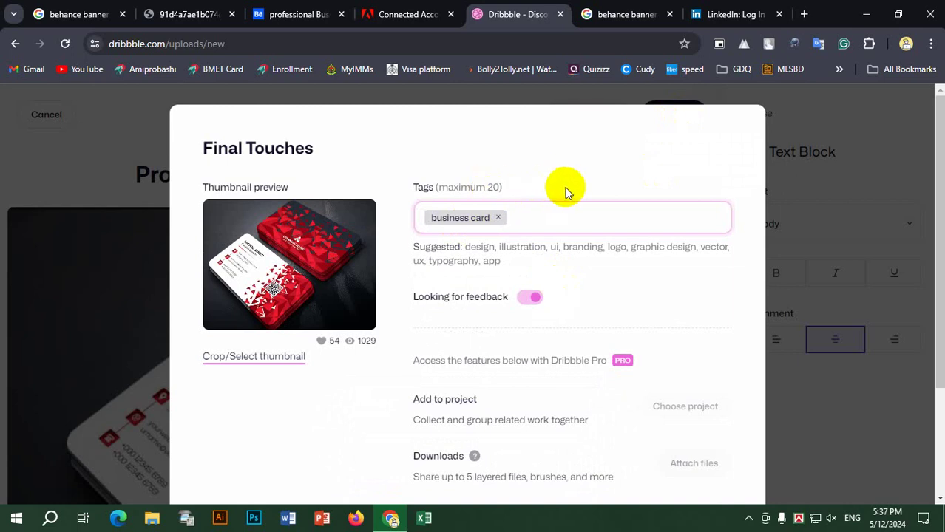
pyautogui.scroll(-2, 527, 285)
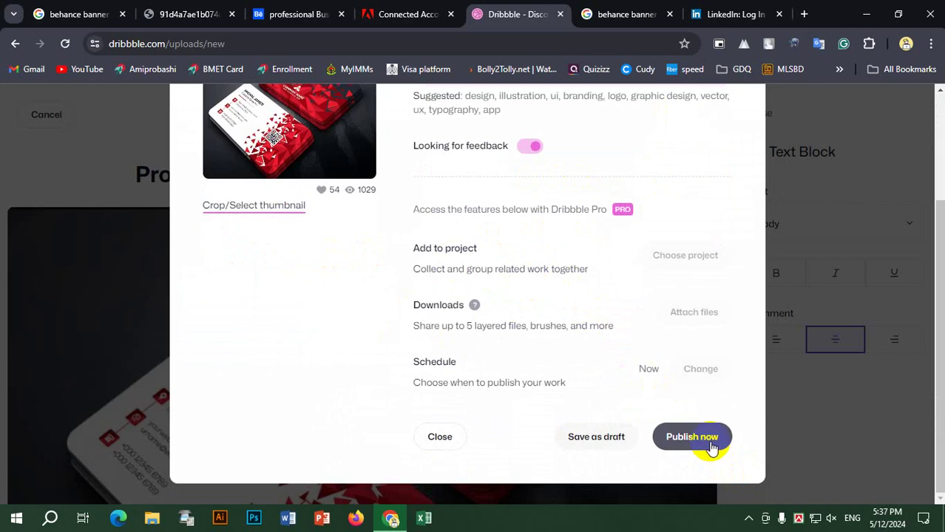
pyautogui.click(710, 443)
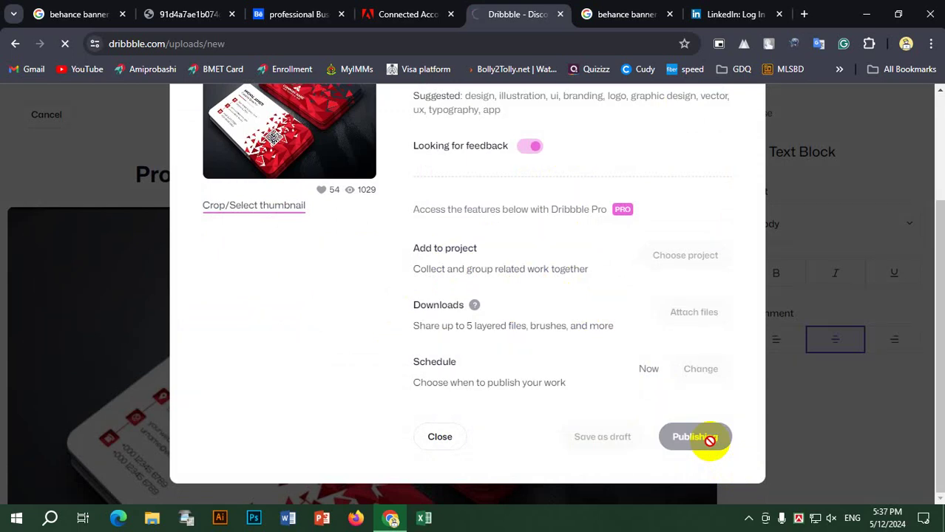
# Review the published business card shot from top to bottom, and view it among the work on the Dribbble profile
pyautogui.scroll(-8, 854, 257)
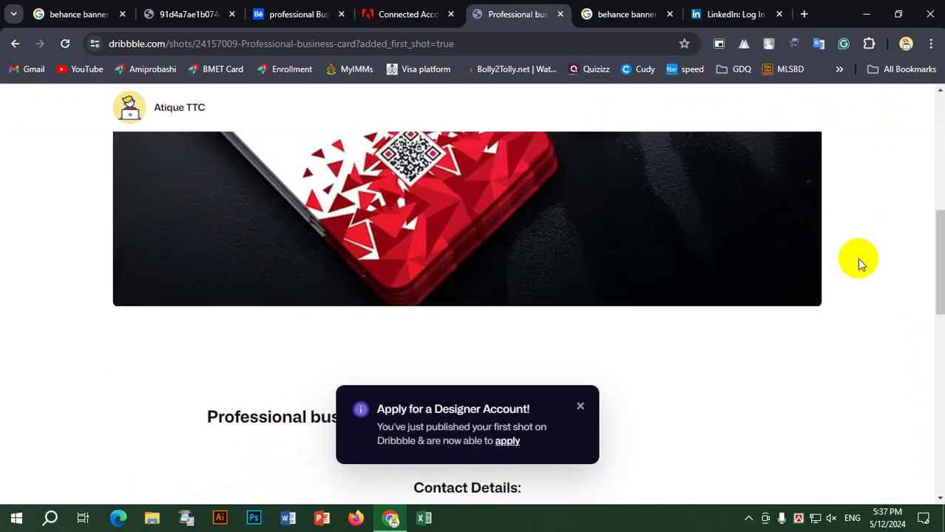
pyautogui.scroll(10, 875, 291)
pyautogui.scroll(-15, 616, 285)
pyautogui.scroll(15, 636, 280)
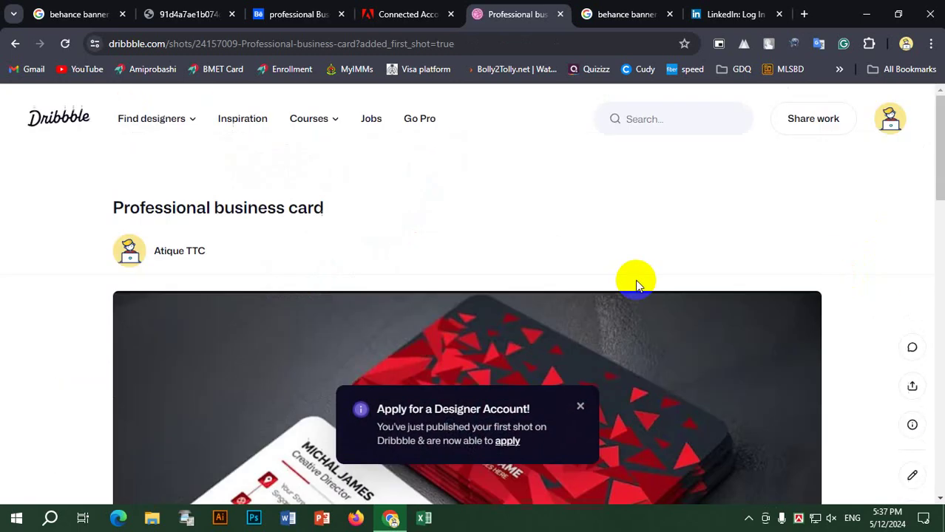
pyautogui.click(893, 122)
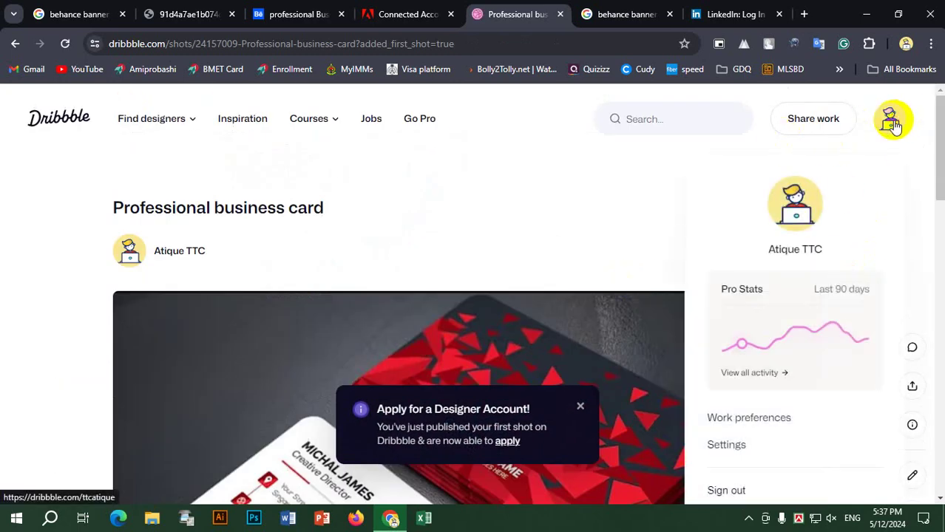
pyautogui.scroll(-3, 281, 277)
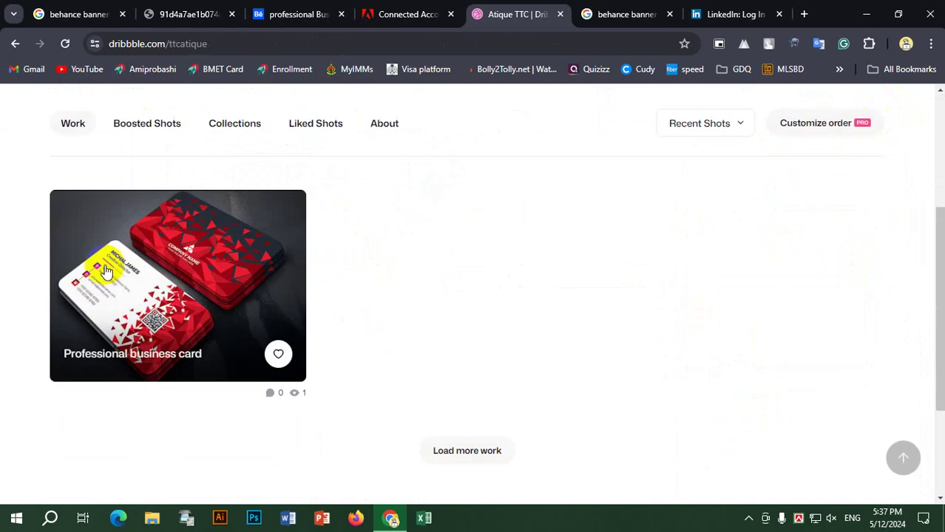
# Switch to Behance, open the account's own profile and dismiss the Behance Pro promotion above the published work
pyautogui.click(288, 14)
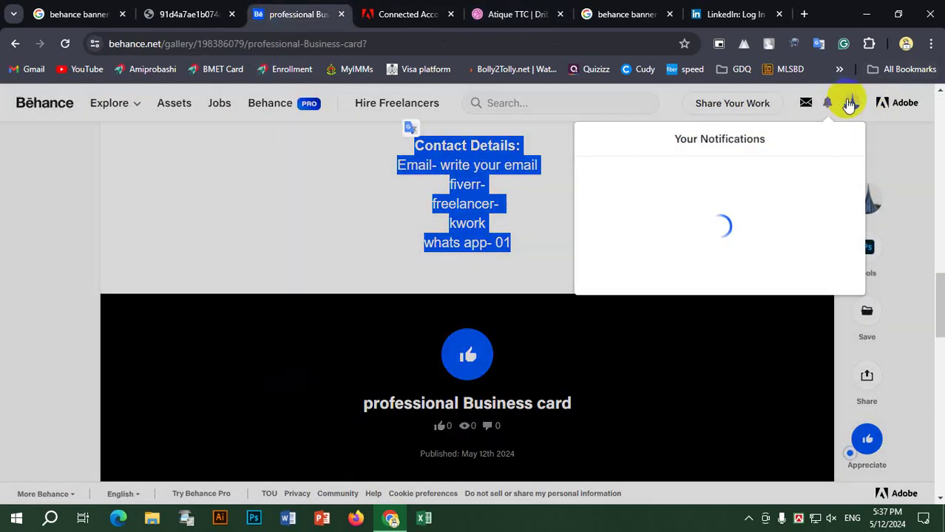
pyautogui.moveTo(838, 124)
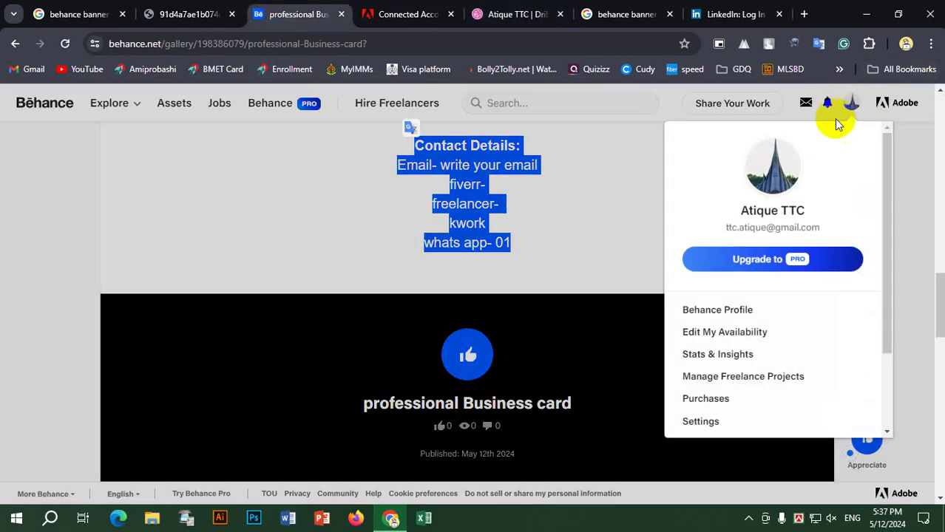
pyautogui.click(713, 309)
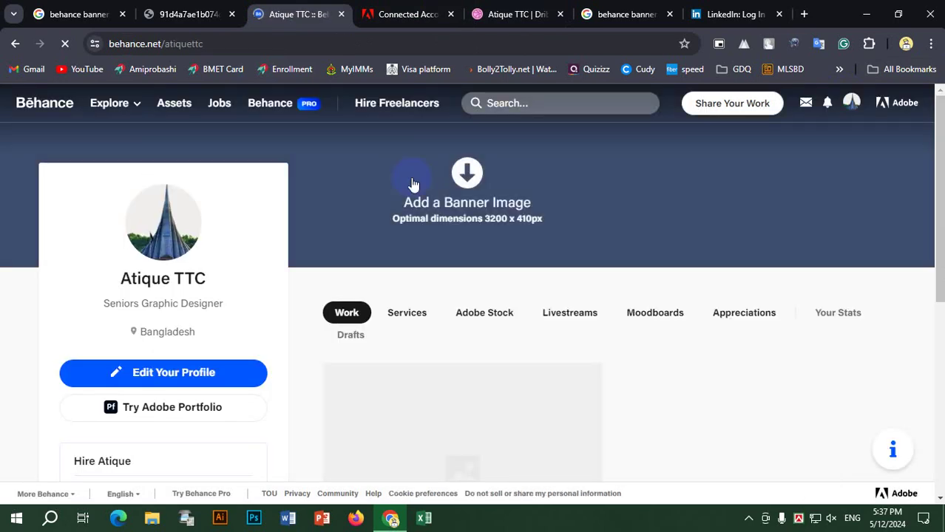
pyautogui.scroll(-3, 311, 337)
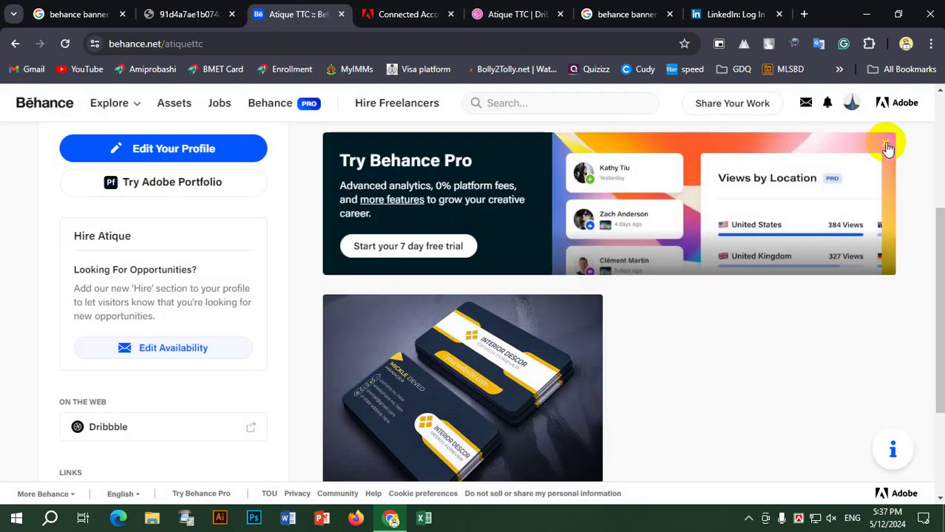
pyautogui.click(886, 145)
pyautogui.scroll(3, 480, 244)
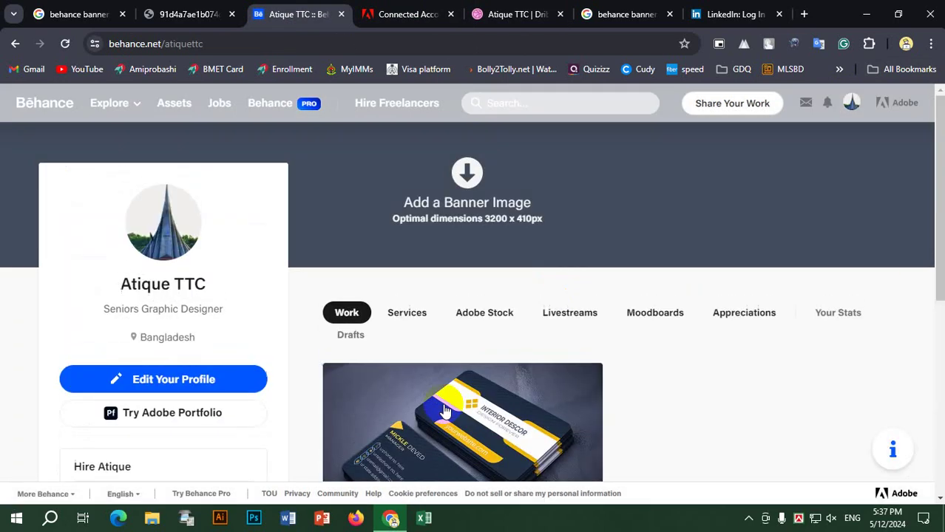
# Return to the Dribbble profile and look over its header, published shot and page footer
pyautogui.click(519, 12)
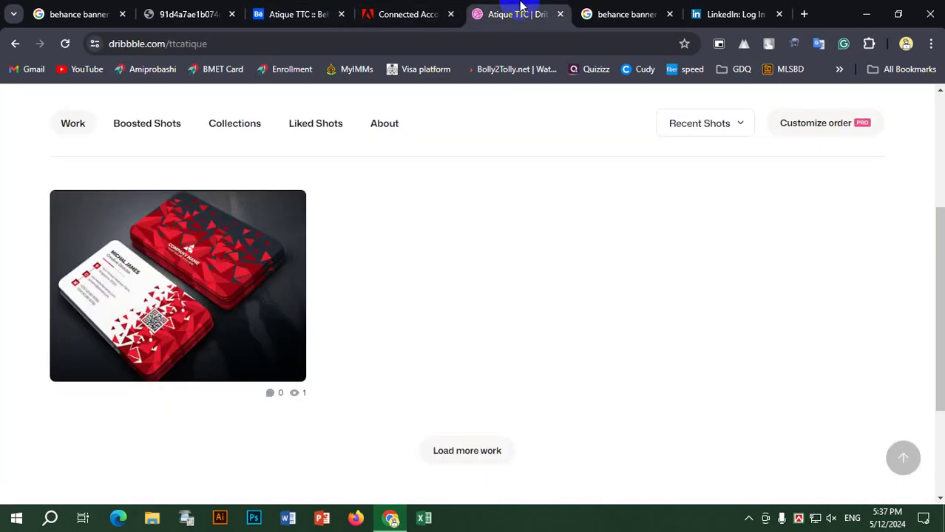
pyautogui.scroll(3, 411, 294)
pyautogui.scroll(-3, 267, 317)
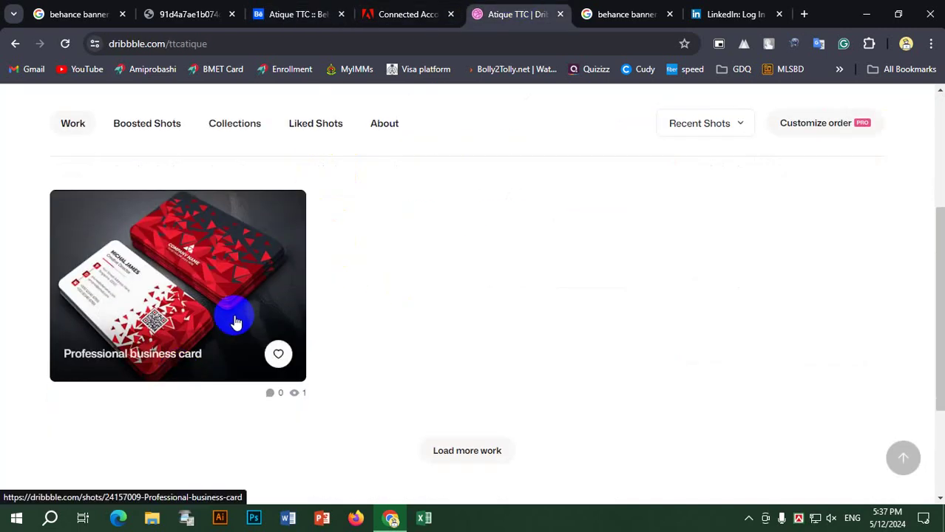
pyautogui.scroll(3, 416, 288)
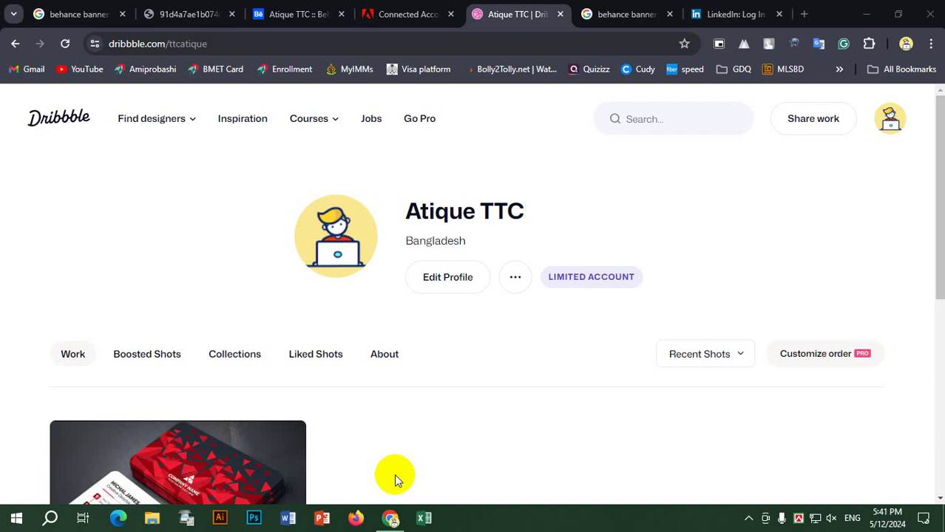
pyautogui.scroll(-5, 529, 383)
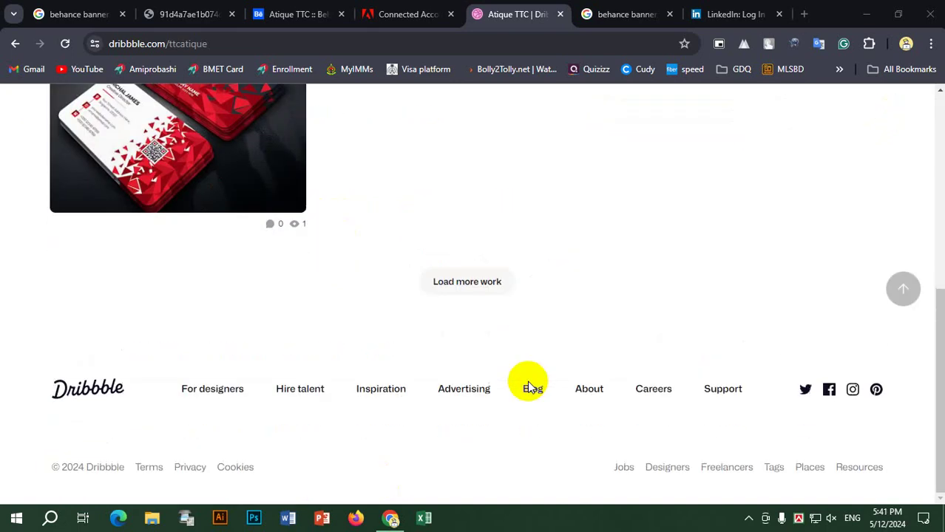
pyautogui.scroll(3, 537, 370)
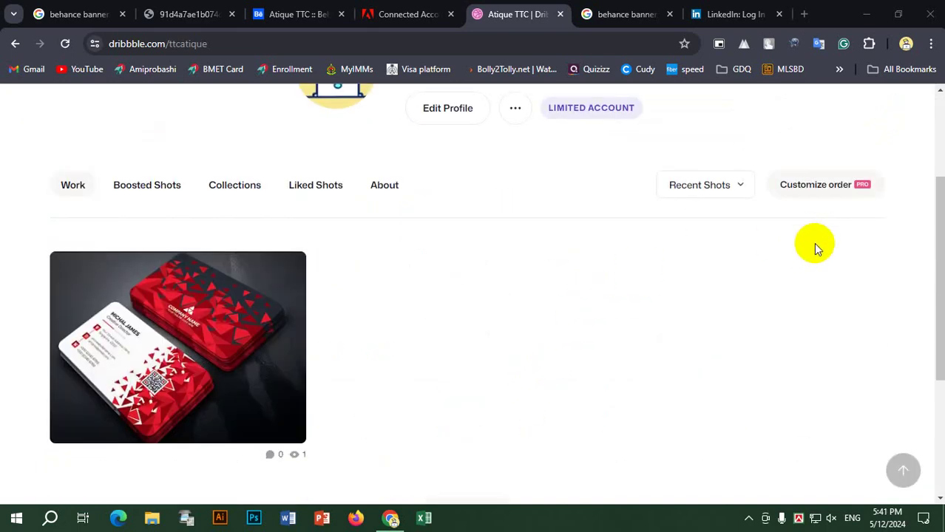
pyautogui.scroll(2, 718, 281)
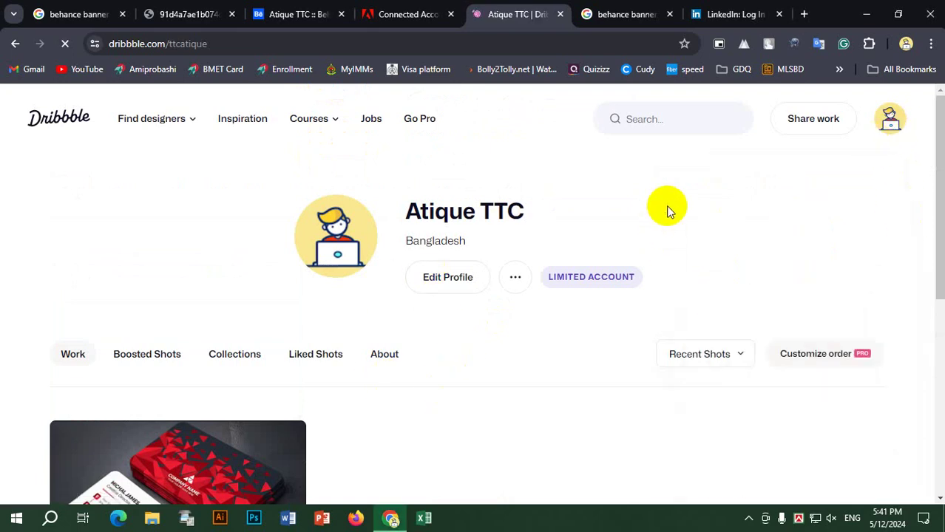
# Open the new shot upload page on Dribbble and a blank project editor from the Behance profile
pyautogui.click(821, 131)
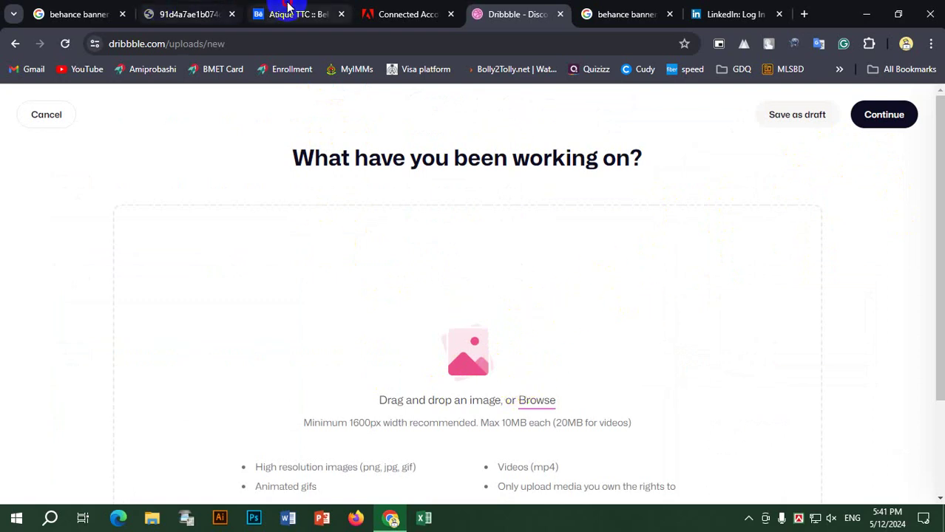
pyautogui.click(307, 13)
pyautogui.scroll(-5, 740, 333)
pyautogui.scroll(5, 766, 312)
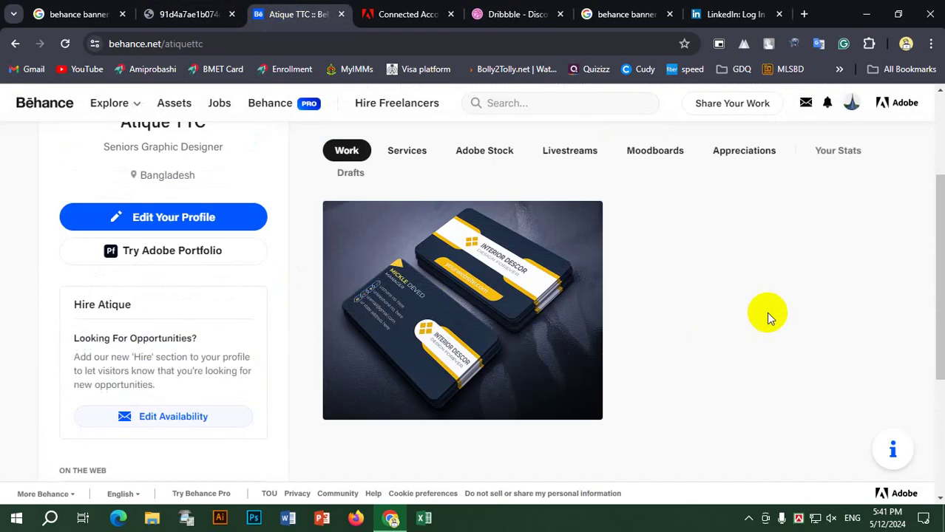
pyautogui.click(772, 107)
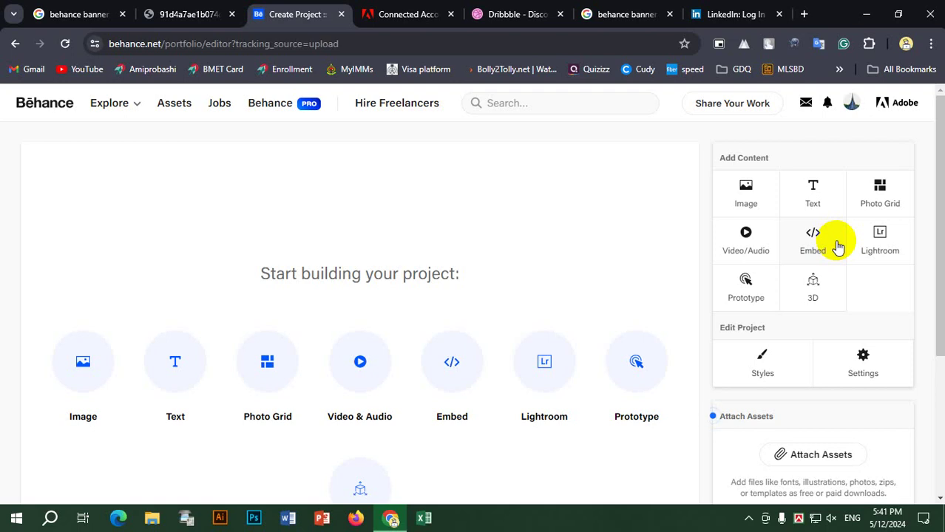
# Close the Behance, Connected Accounts, Dribbble, second Google search, LinkedIn and banner image pages, keeping only the first banner search open
pyautogui.click(342, 14)
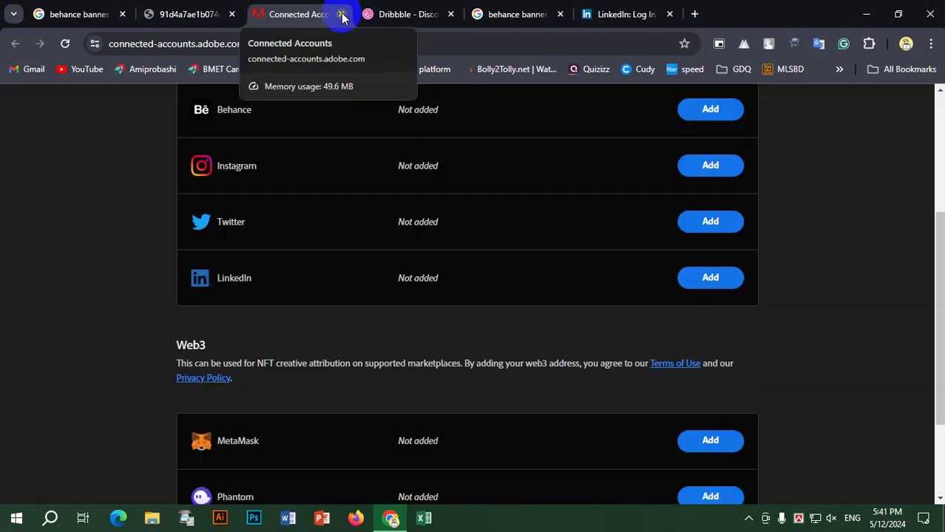
pyautogui.click(342, 15)
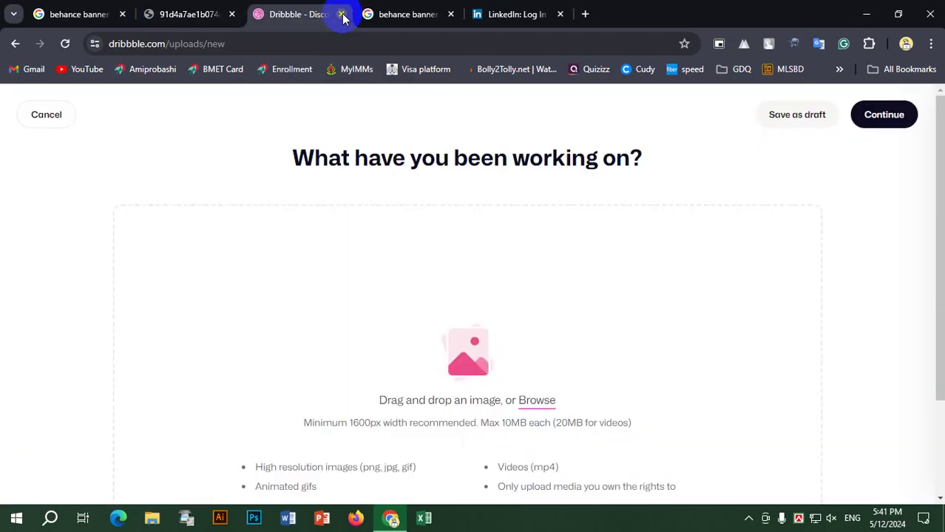
pyautogui.click(341, 15)
pyautogui.click(341, 15)
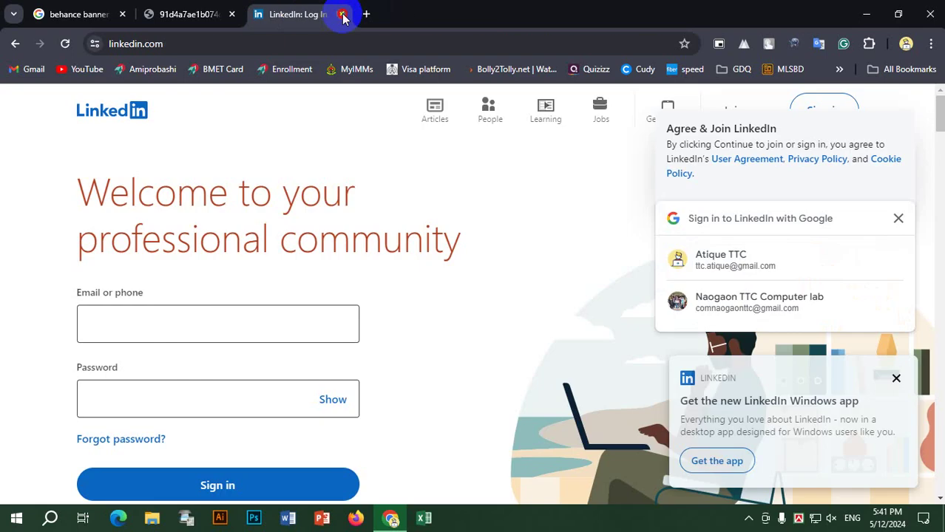
pyautogui.click(342, 15)
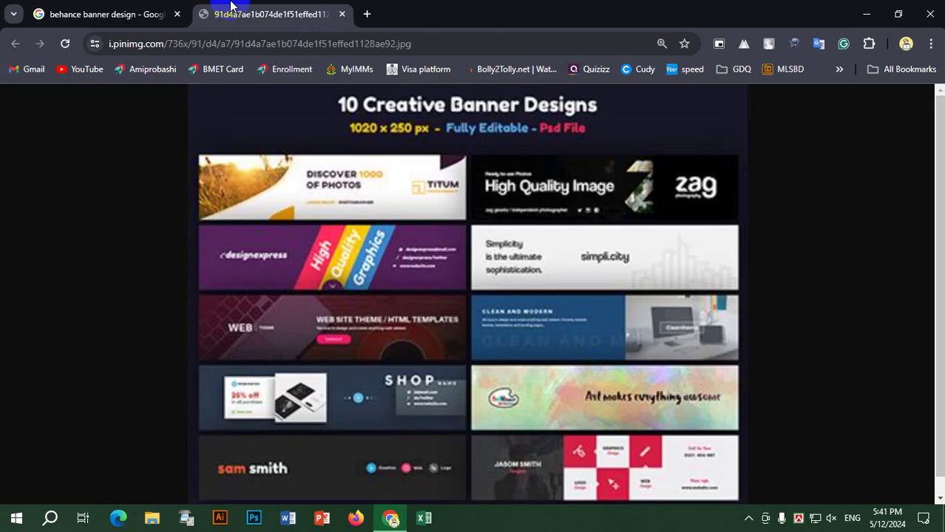
pyautogui.click(341, 15)
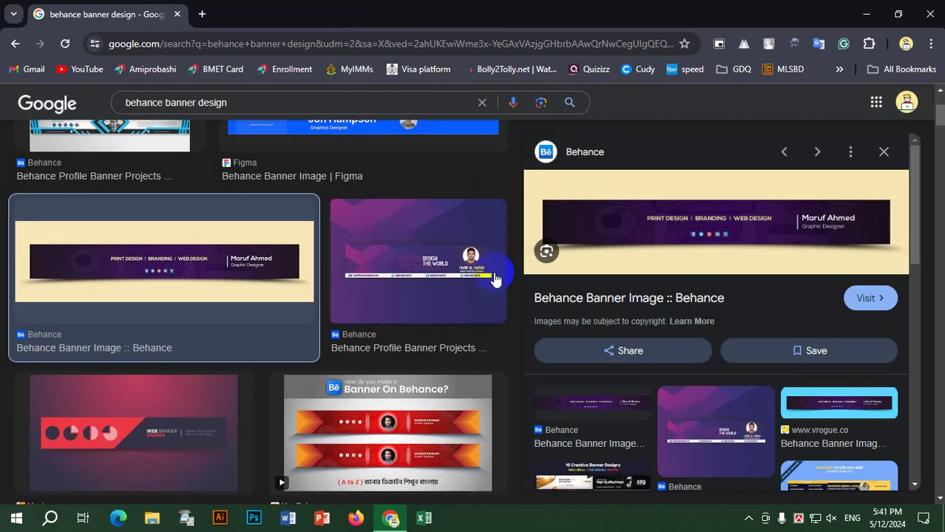
# Search Google for "behance banner design" in a new tab and open the Behance Profile Banner Projects result
pyautogui.click(202, 14)
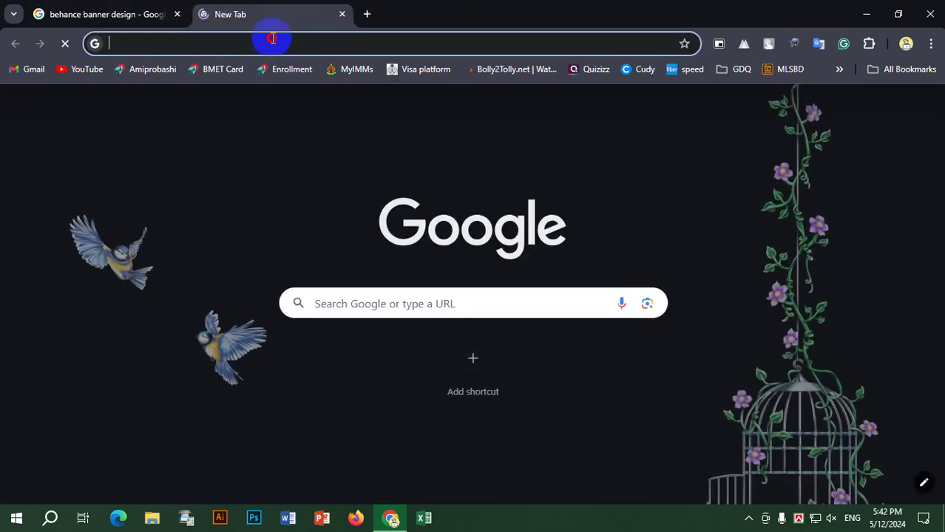
pyautogui.click(273, 39)
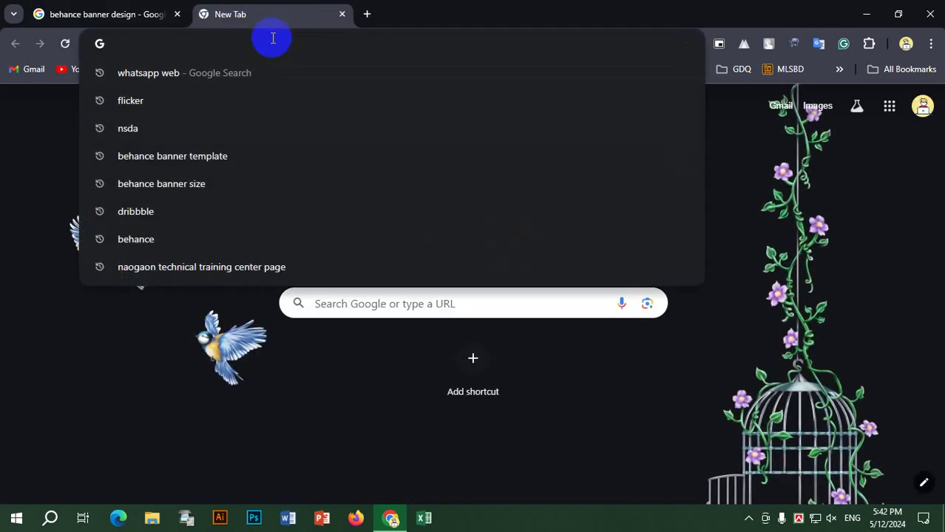
pyautogui.write('behance')
pyautogui.press('Return')
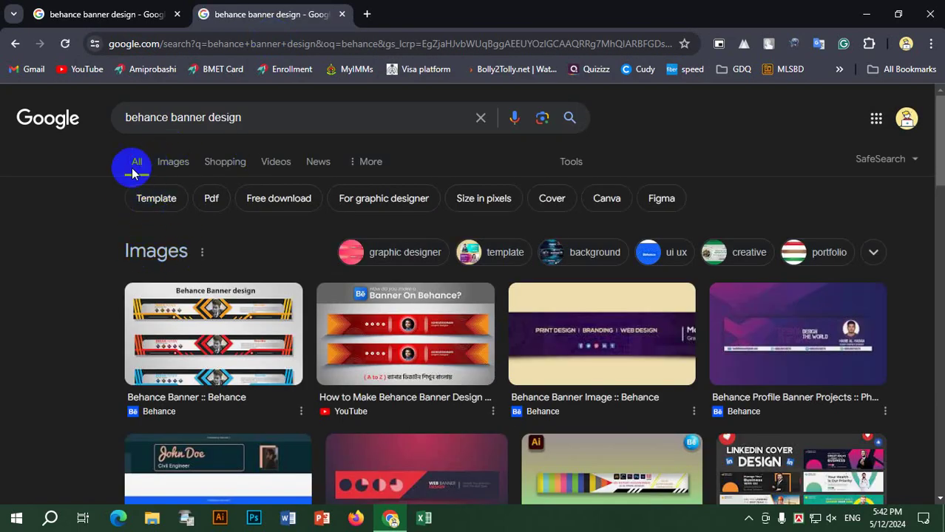
pyautogui.scroll(-10, 252, 255)
pyautogui.scroll(3, 217, 215)
pyautogui.click(177, 210)
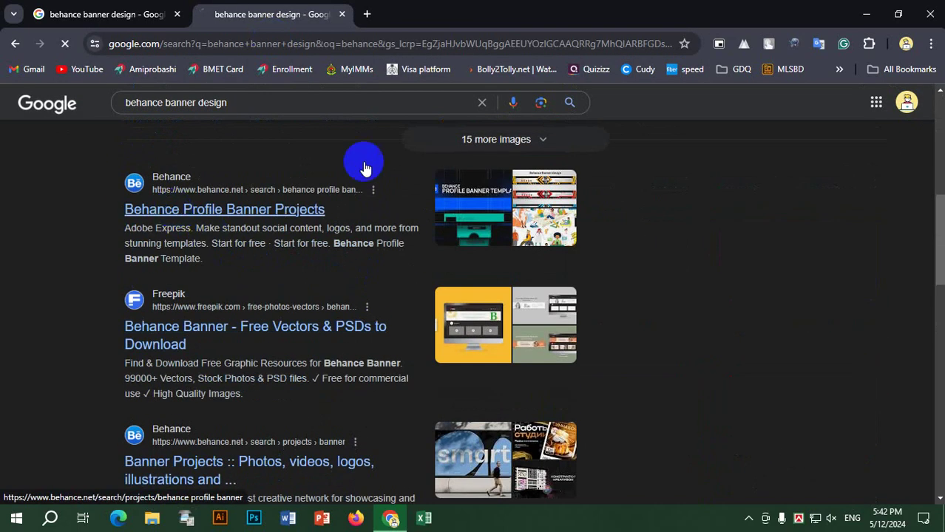
# Search Google for "dribbble" in another new tab
pyautogui.click(367, 14)
pyautogui.click(365, 47)
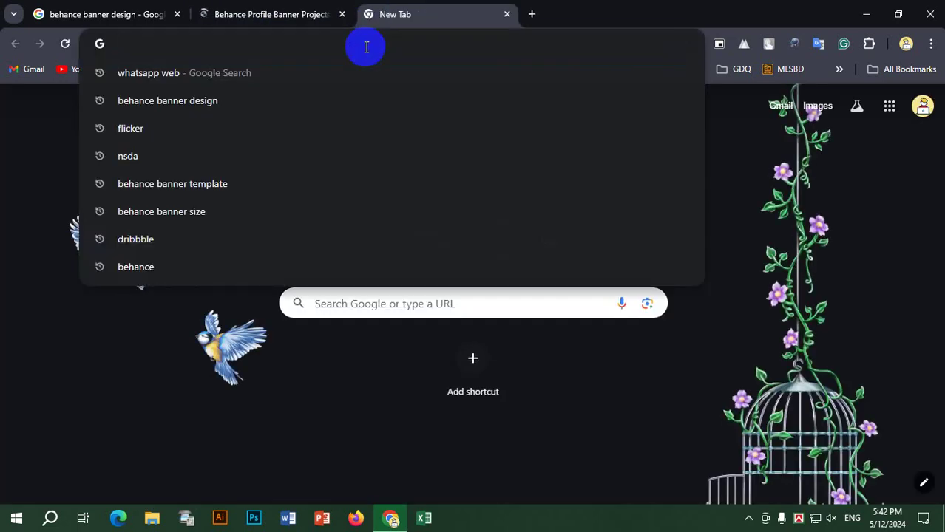
pyautogui.write('dribbble')
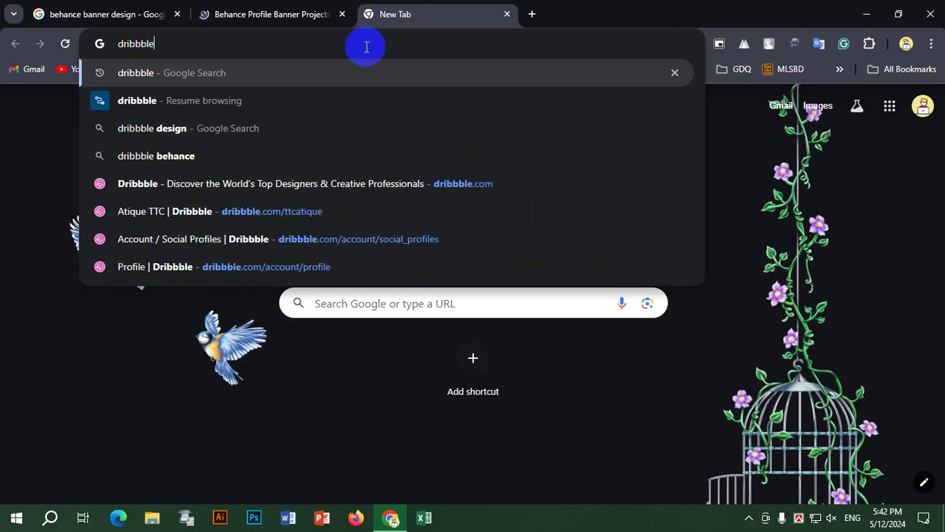
pyautogui.press('Return')
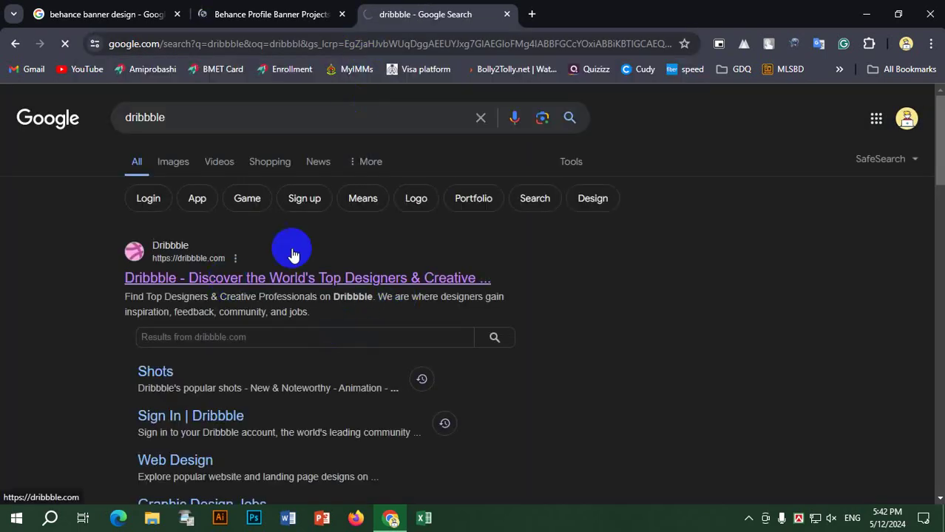
# Open the Dribbble site from the search results and the account's own Behance profile, with the profile's web address selected
pyautogui.click(292, 255)
pyautogui.click(244, 12)
pyautogui.moveTo(852, 106)
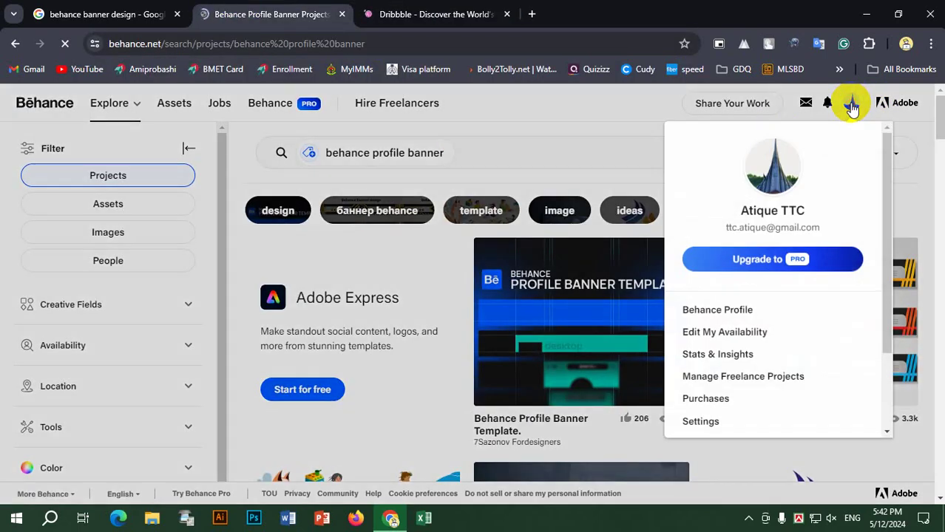
pyautogui.click(708, 310)
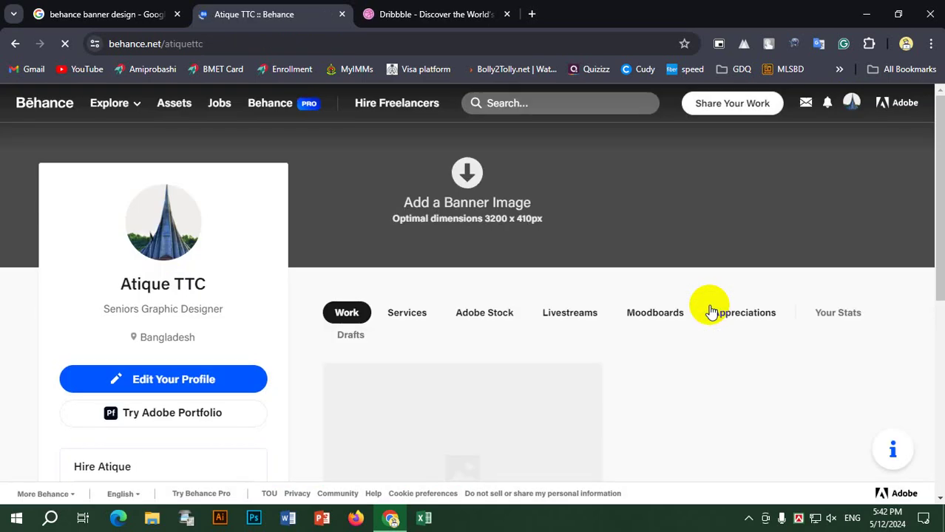
pyautogui.click(148, 44)
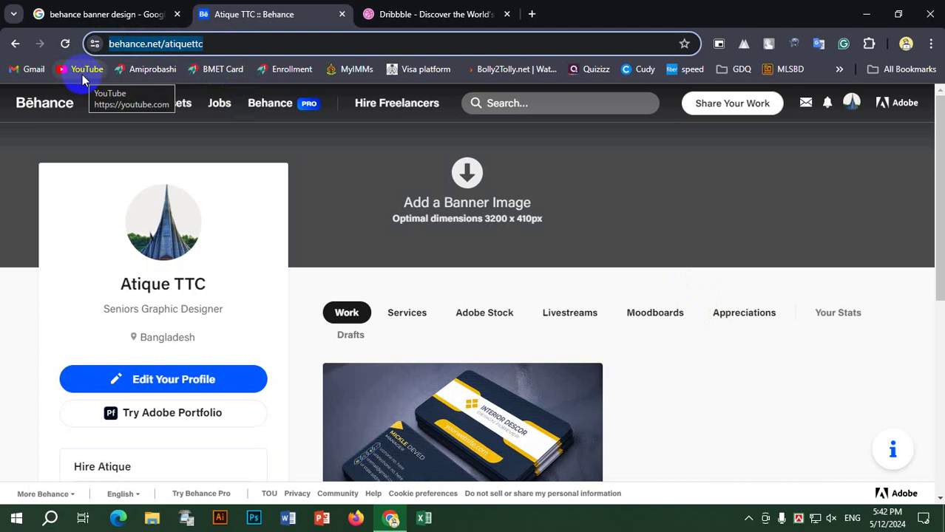
# View the professional Business card project on the Behance profile, highlight its web address and return to the profile
pyautogui.scroll(-3, 569, 445)
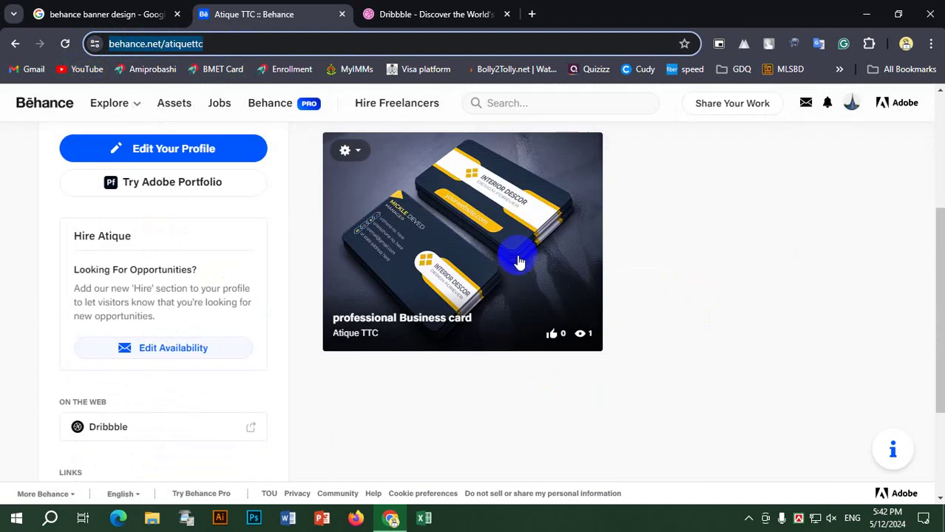
pyautogui.click(490, 237)
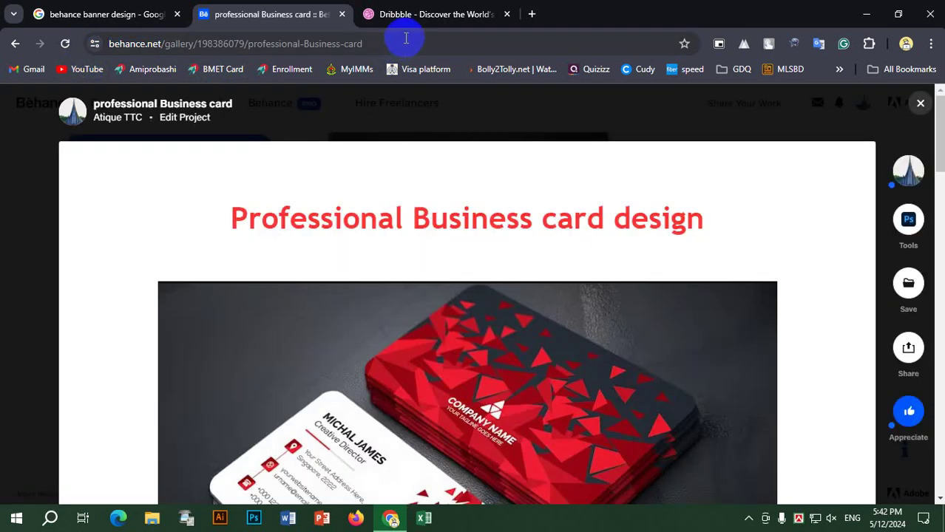
pyautogui.moveTo(364, 44); pyautogui.dragTo(57, 43)
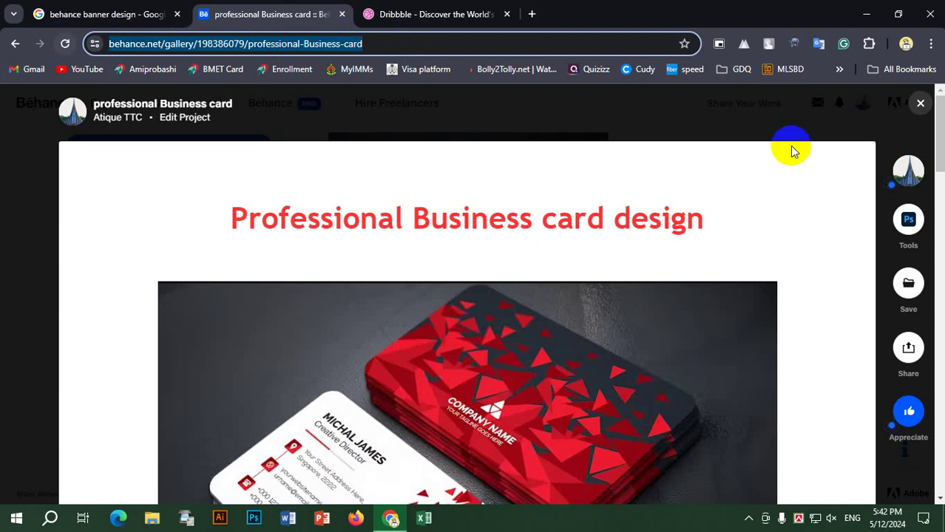
pyautogui.click(919, 105)
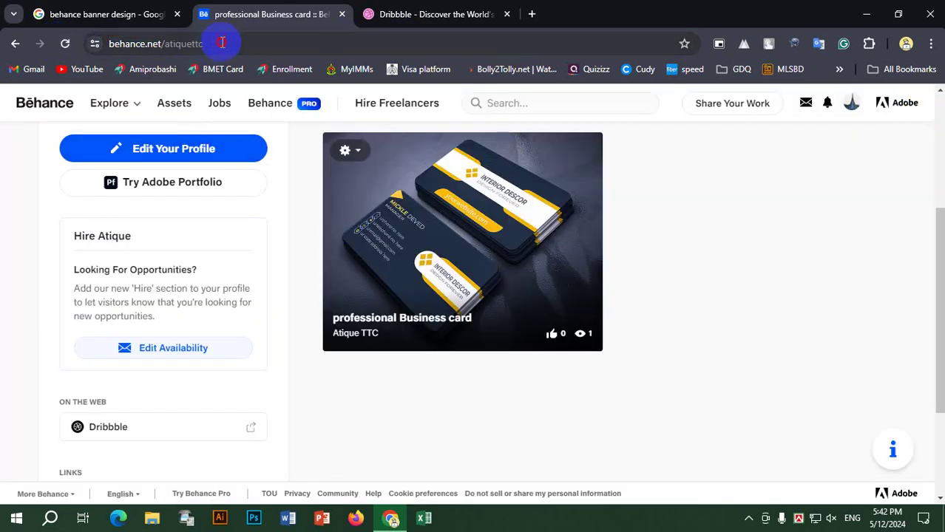
# Highlight the Behance profile's web address again to point out the profile link, and clear the selection
pyautogui.moveTo(219, 43); pyautogui.dragTo(6, 99)
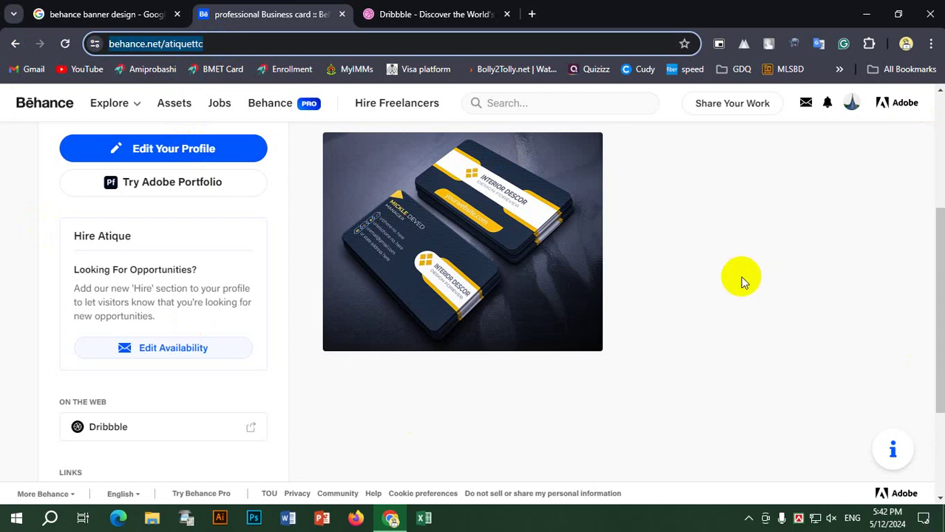
pyautogui.click(742, 281)
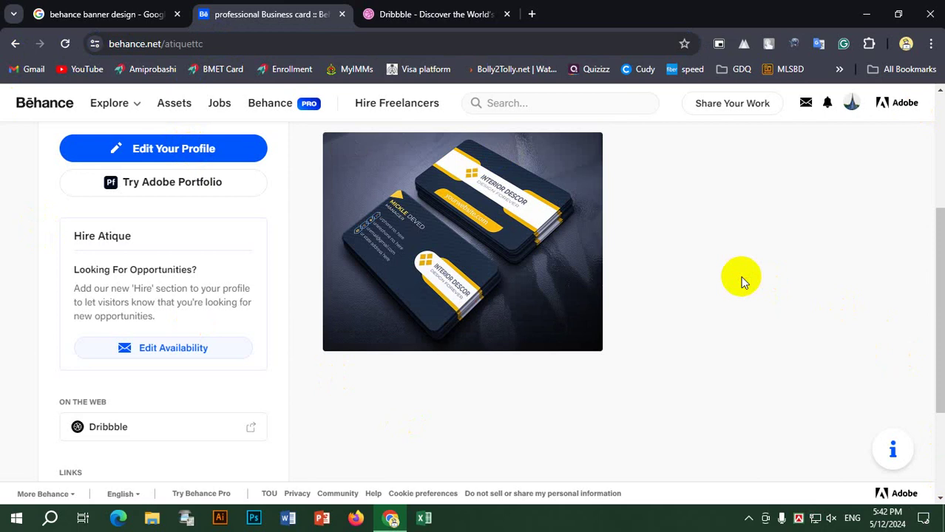
pyautogui.click(232, 45)
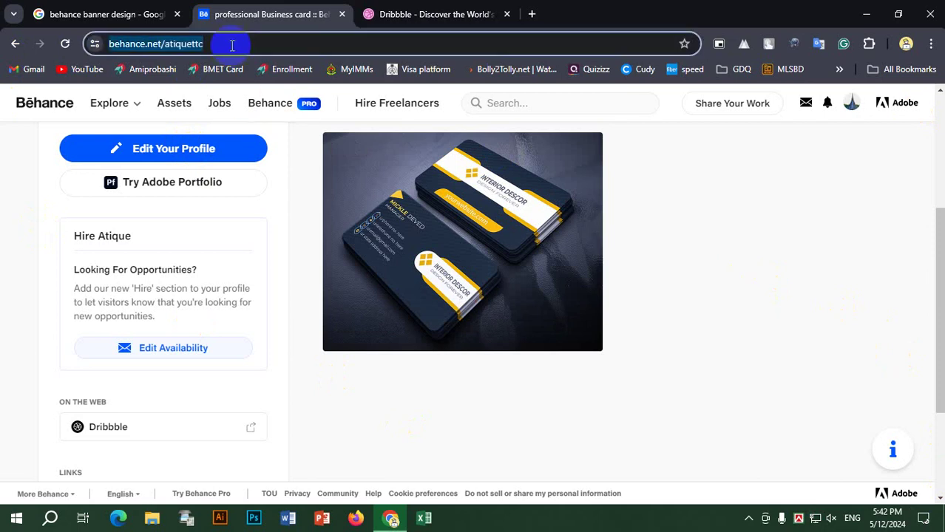
pyautogui.click(758, 259)
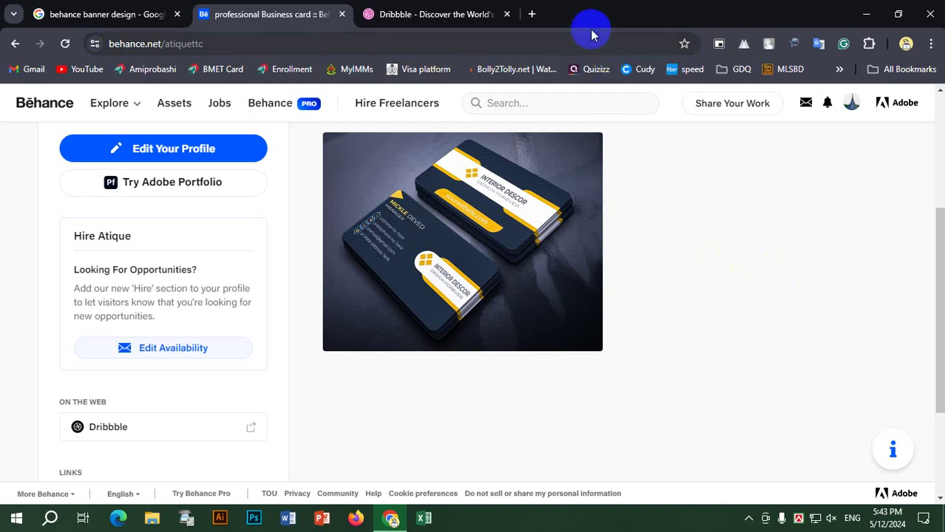
# Open the account's own Dribbble profile from the Dribbble site and select the profile's web address
pyautogui.click(453, 12)
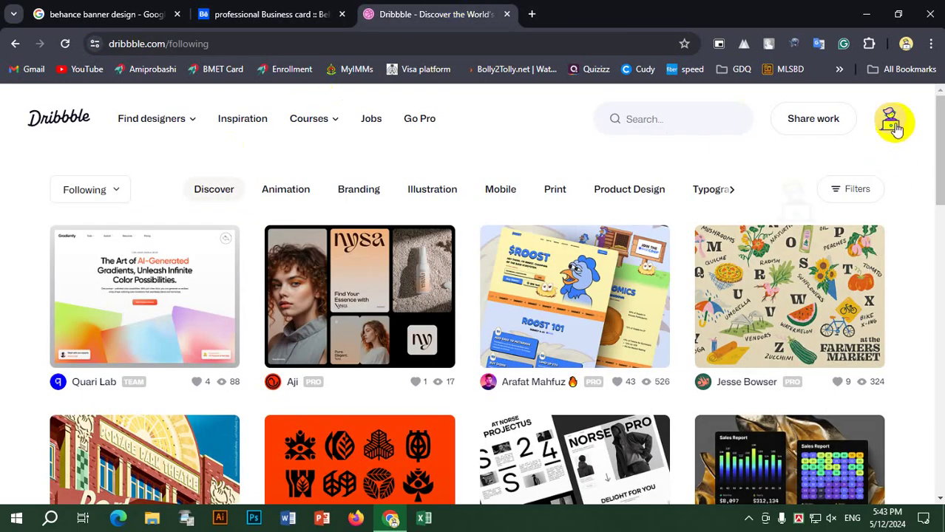
pyautogui.moveTo(890, 120)
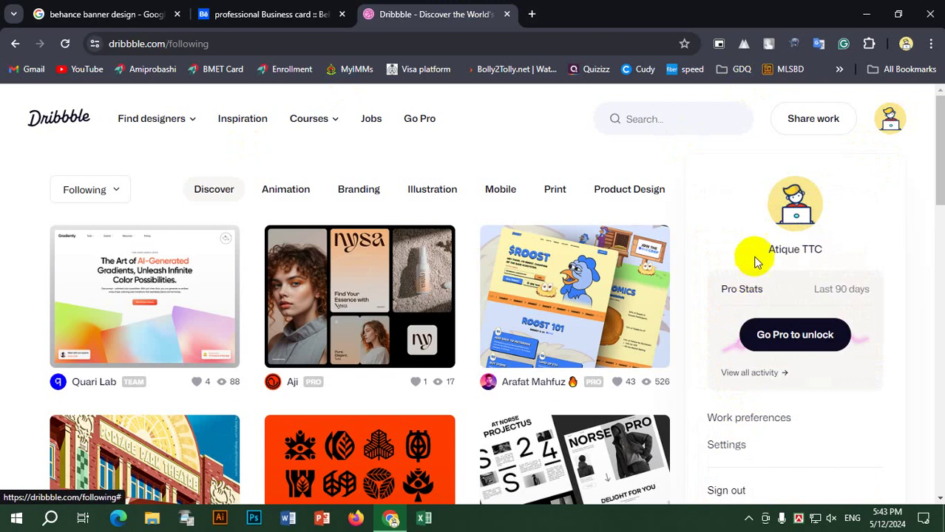
pyautogui.click(796, 250)
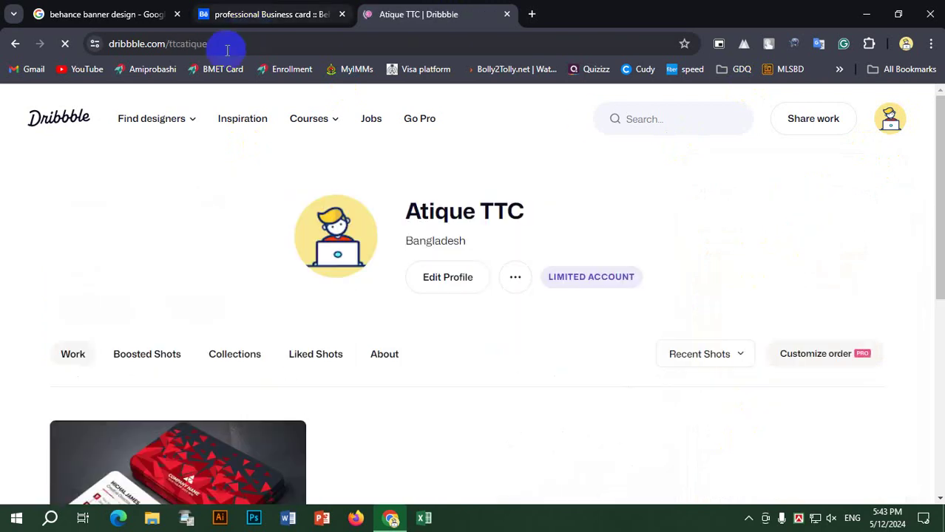
pyautogui.click(227, 44)
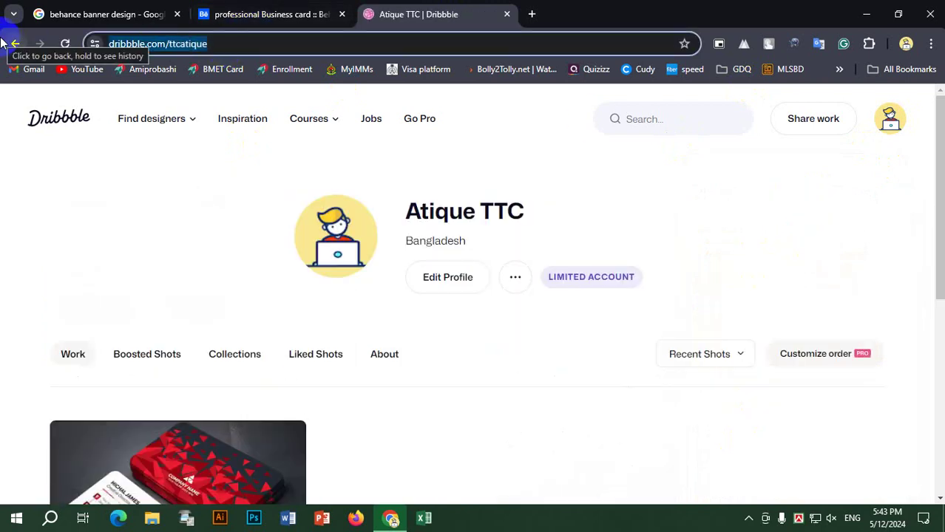